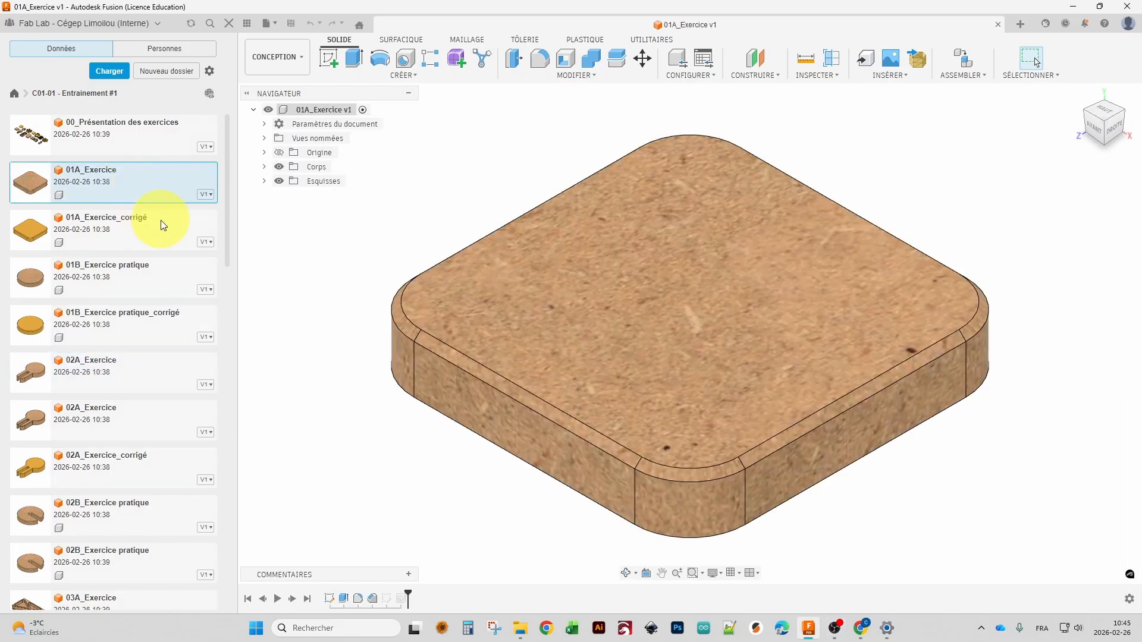
Open 01A_Exercice_corrigé, return to 01A_Exercice and switch that document to the Fabrication workspace.
double_click(155, 235)
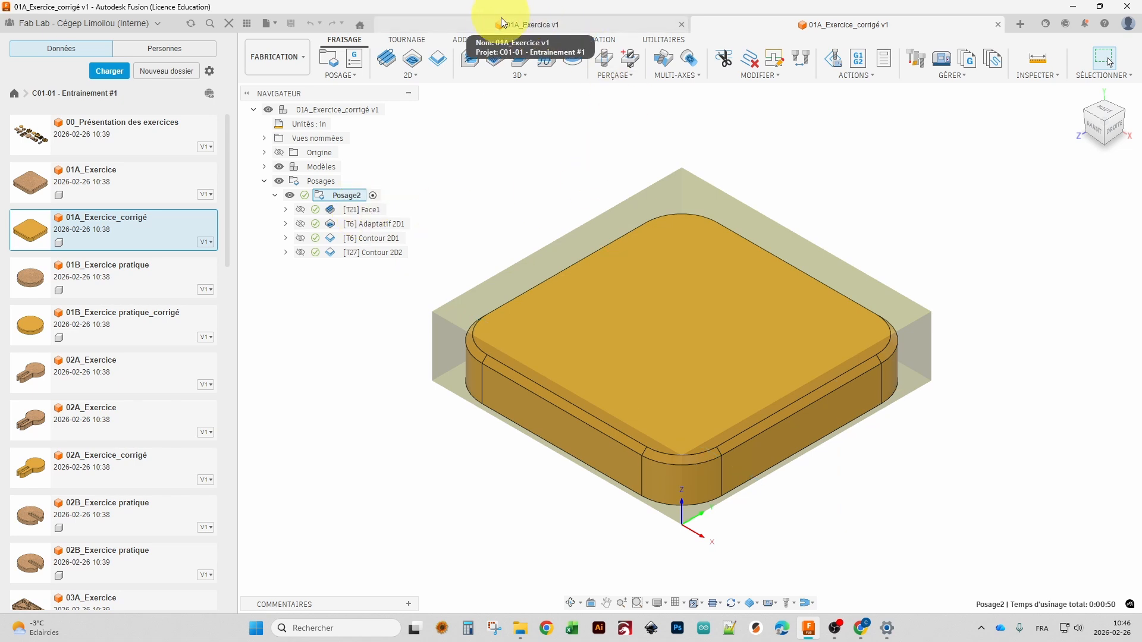
left_click(524, 26)
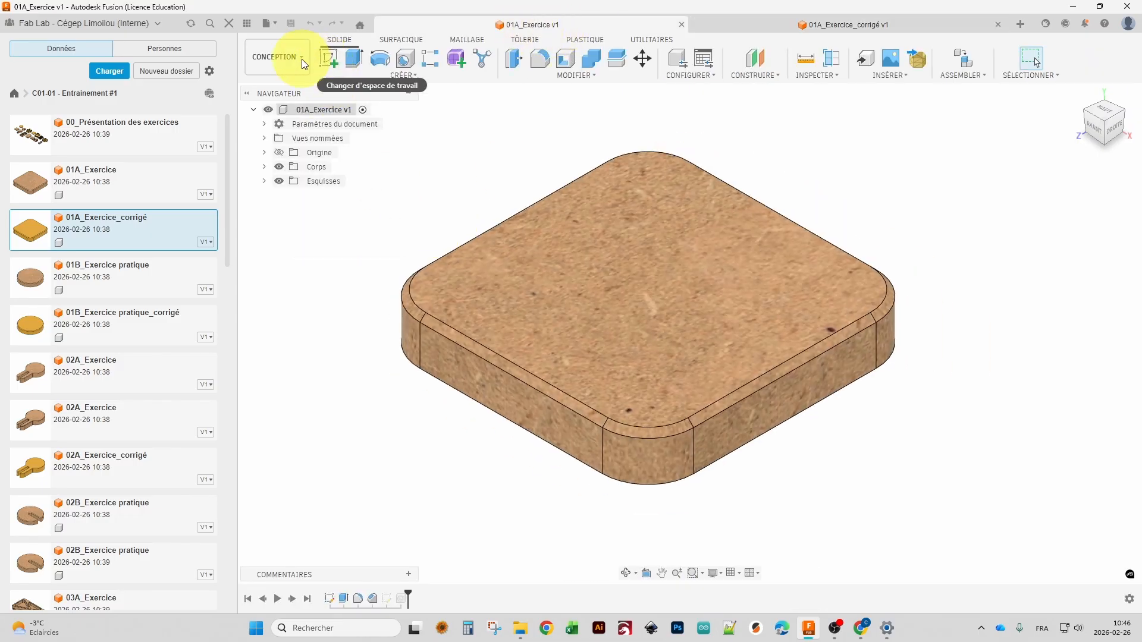
left_click(291, 57)
left_click(284, 189)
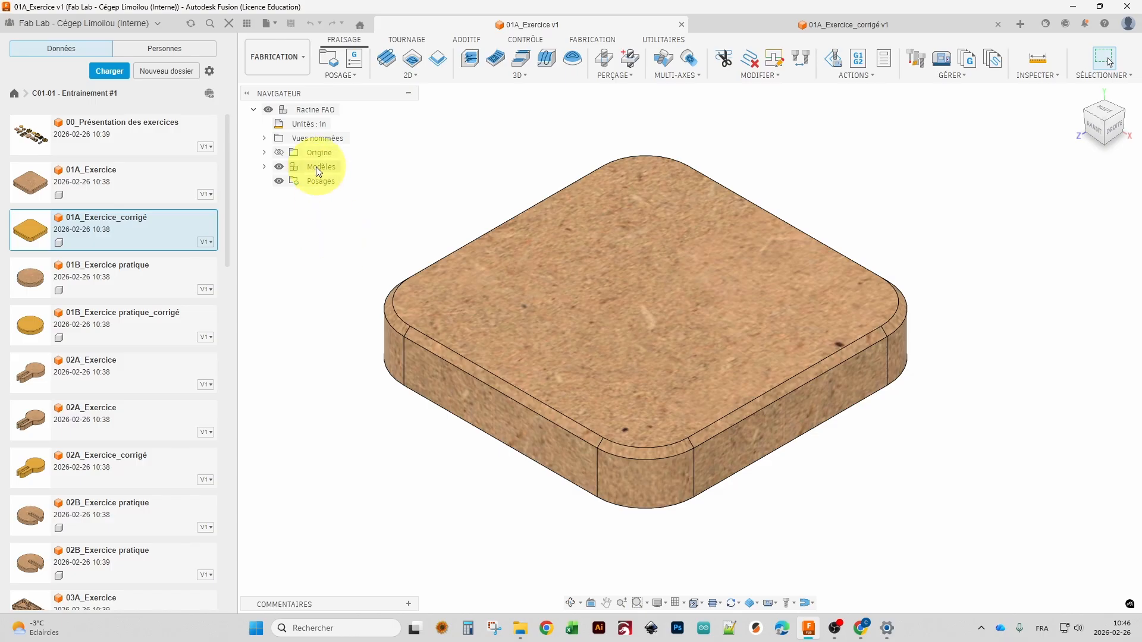
Switch to 01A_Exercice_corrigé and start the toolpath simulation of its existing setup Posage2.
left_click(729, 24)
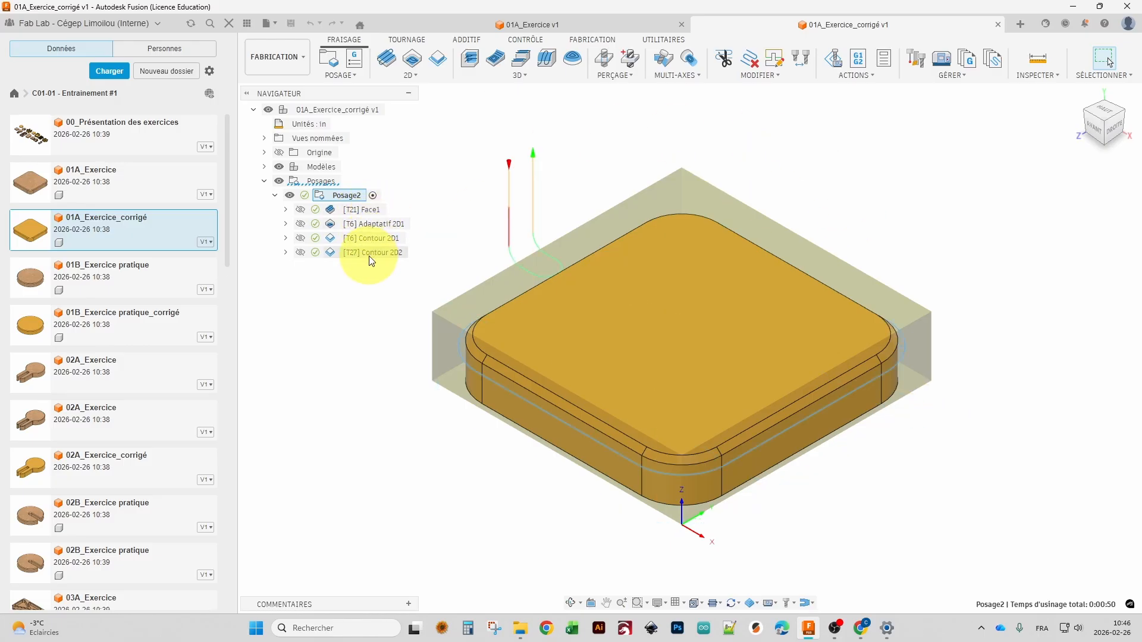
scroll(886, 184, "down", 2)
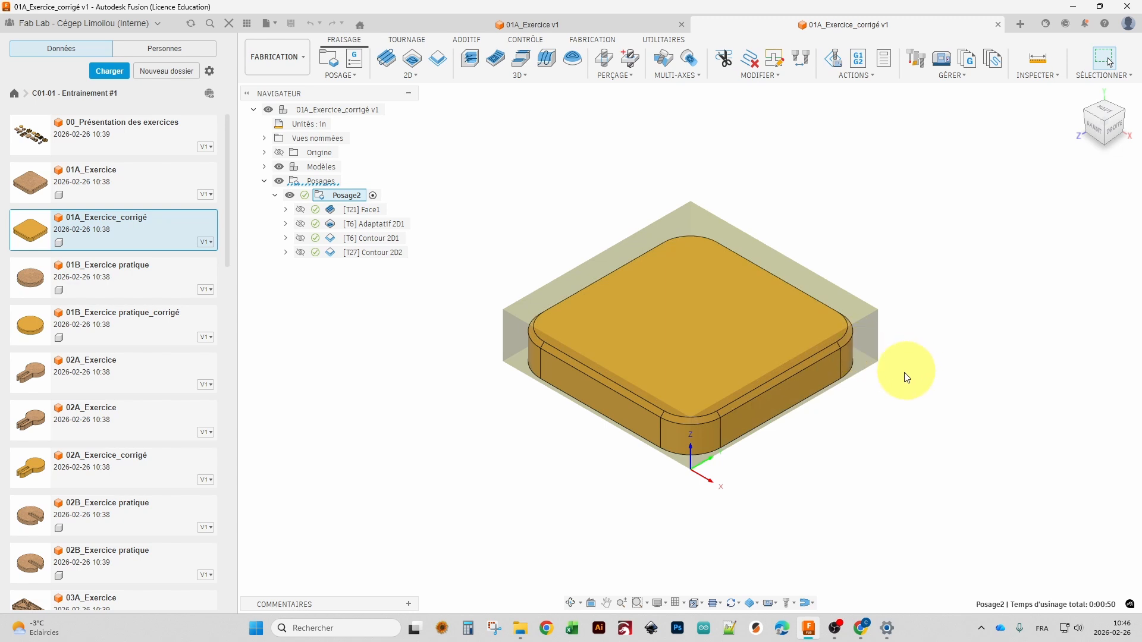
middle_click_drag(904, 377, 861, 332, "shift")
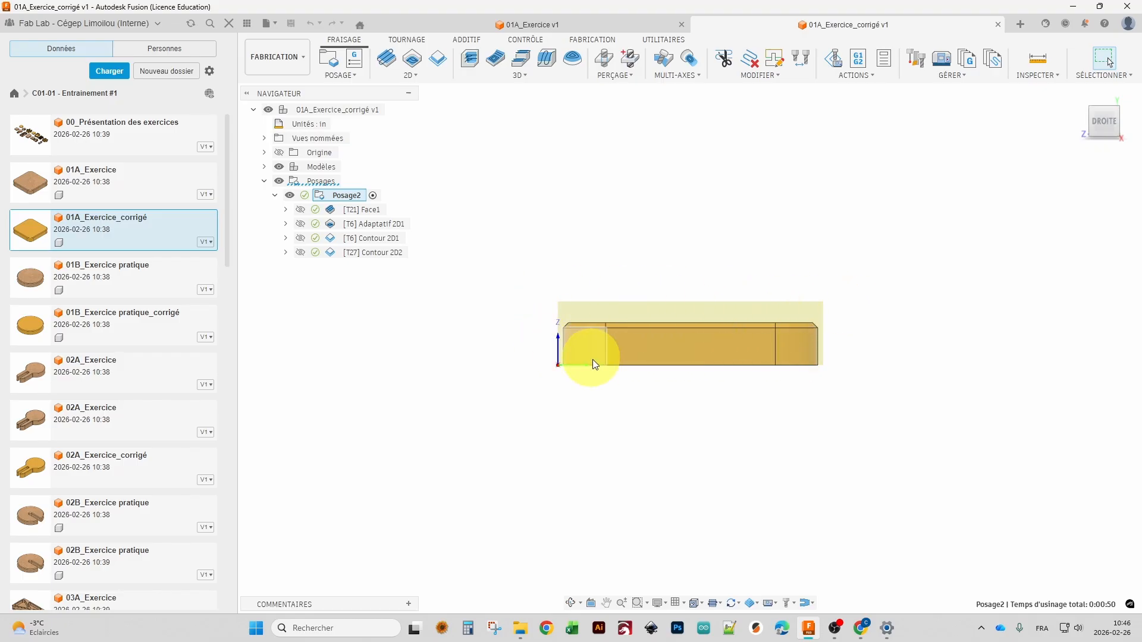
middle_click_drag(591, 359, 811, 319, "shift")
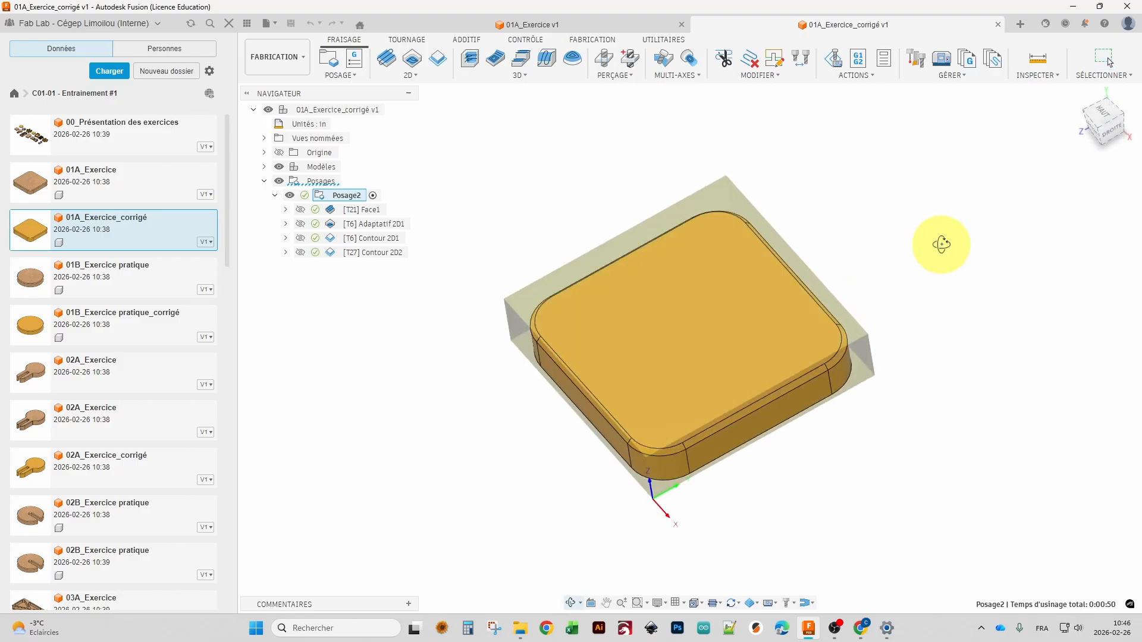
left_click(866, 77)
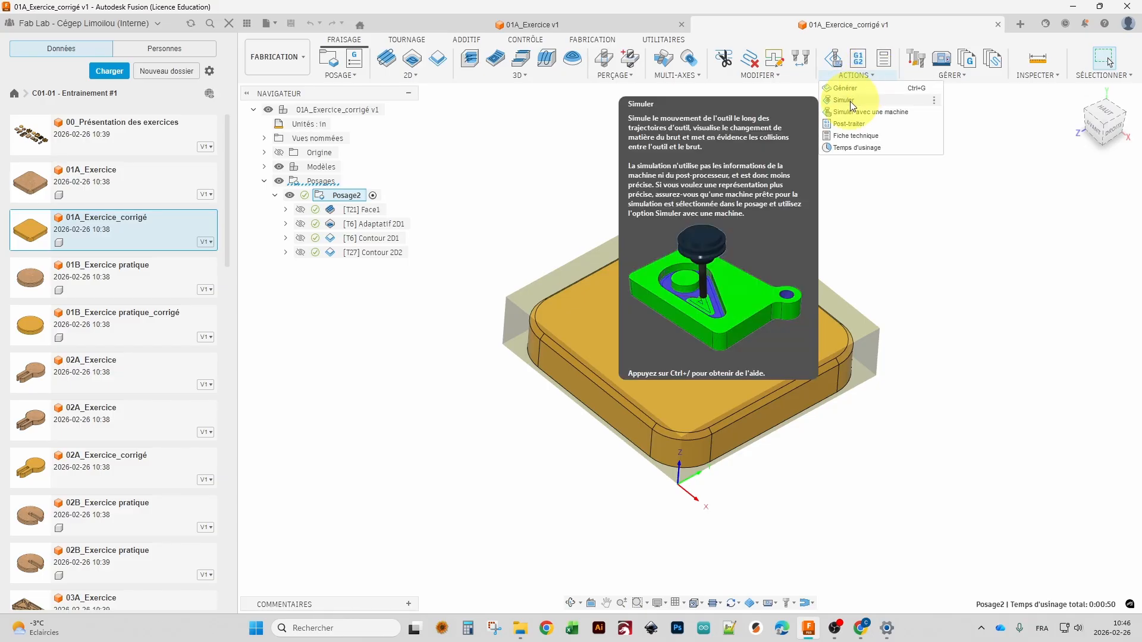
left_click(850, 101)
middle_click_drag(549, 397, 654, 295, "shift")
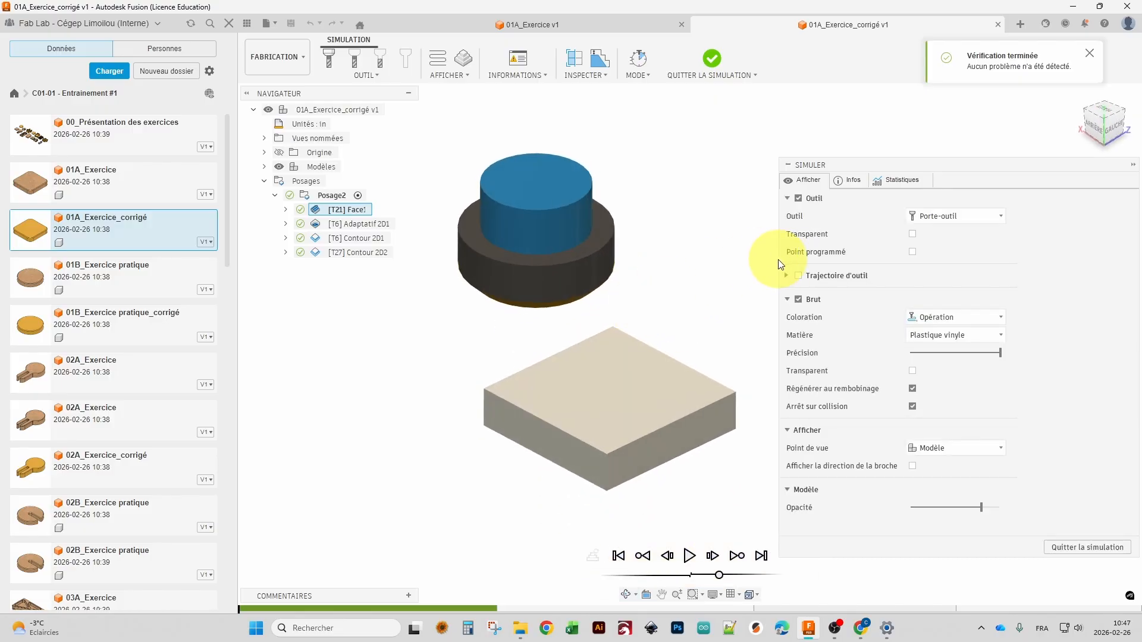
Narrow the simulation settings, hide the data panel and play the machining simulation while adjusting its playback speed.
left_click_drag(779, 259, 933, 262)
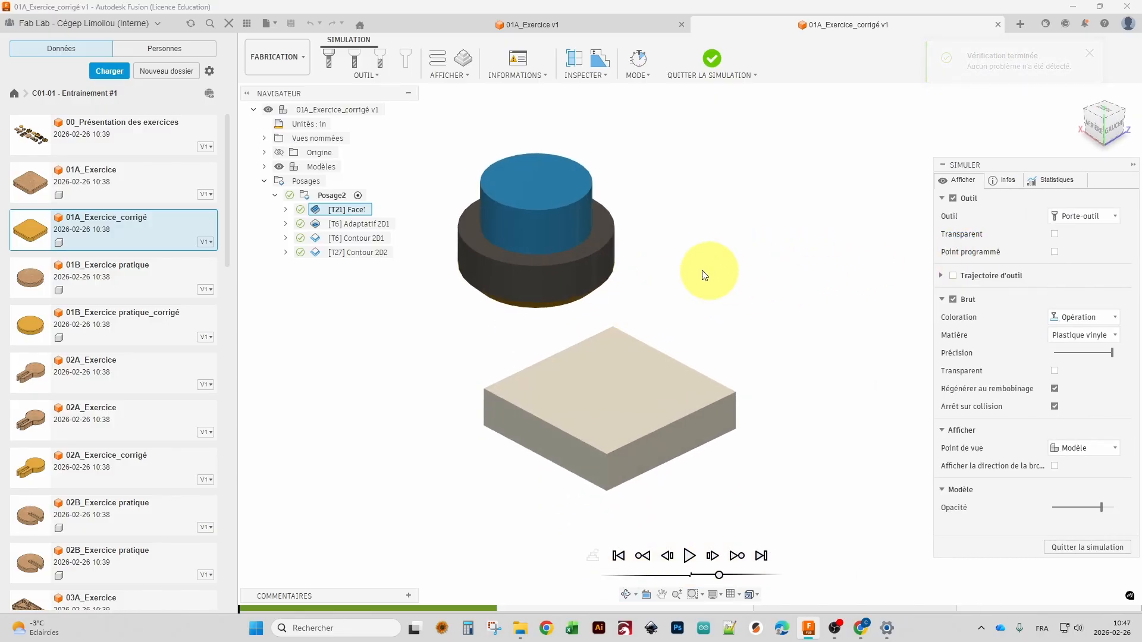
middle_click_drag(760, 319, 757, 293, "shift")
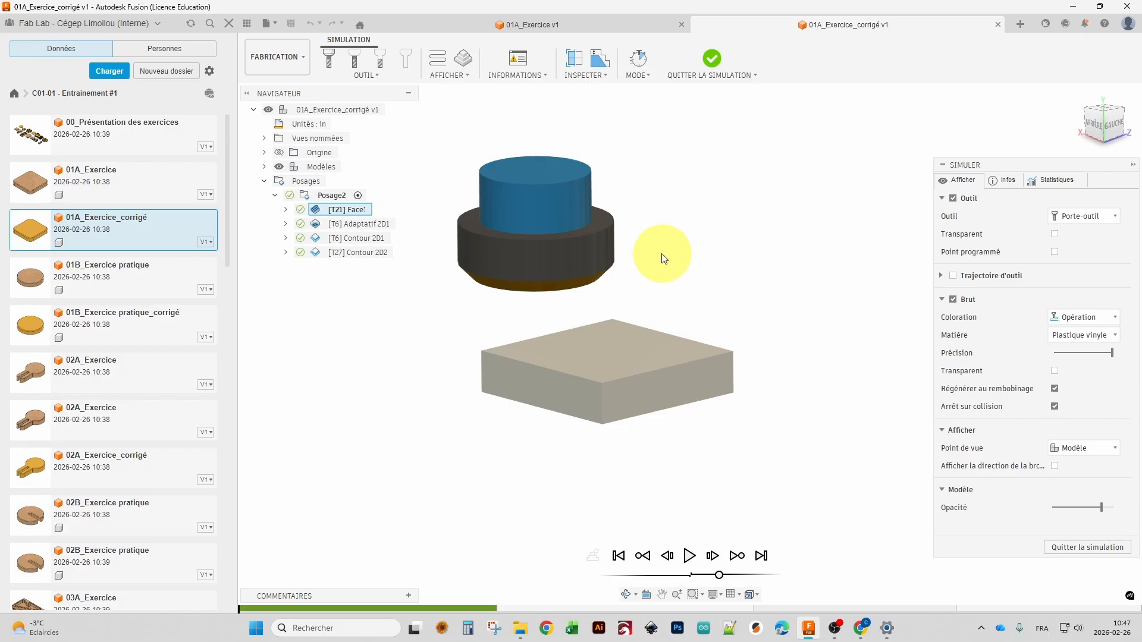
left_click(229, 24)
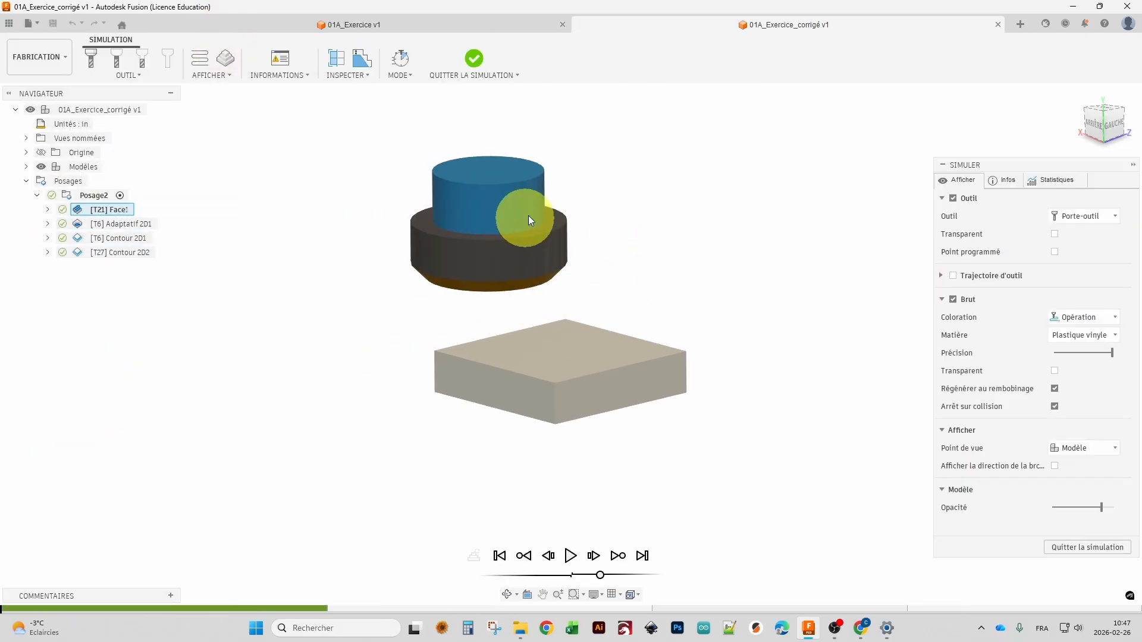
left_click(570, 556)
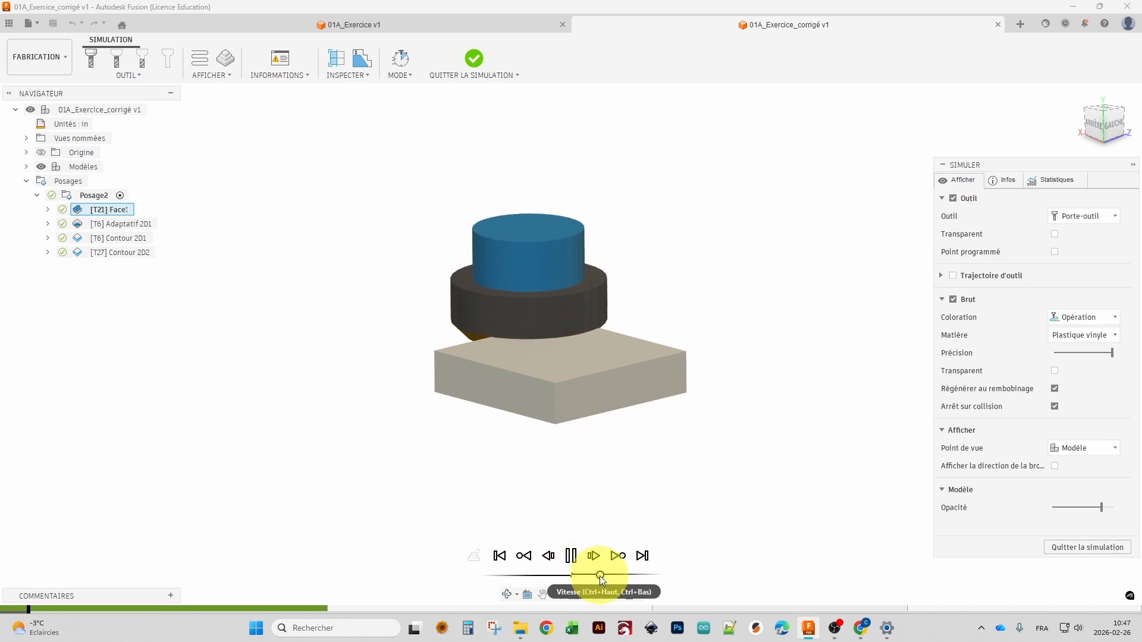
mouse_move(601, 575)
left_mouse_down()
mouse_move(619, 574)
mouse_move(592, 574)
mouse_move(605, 570)
left_mouse_up()
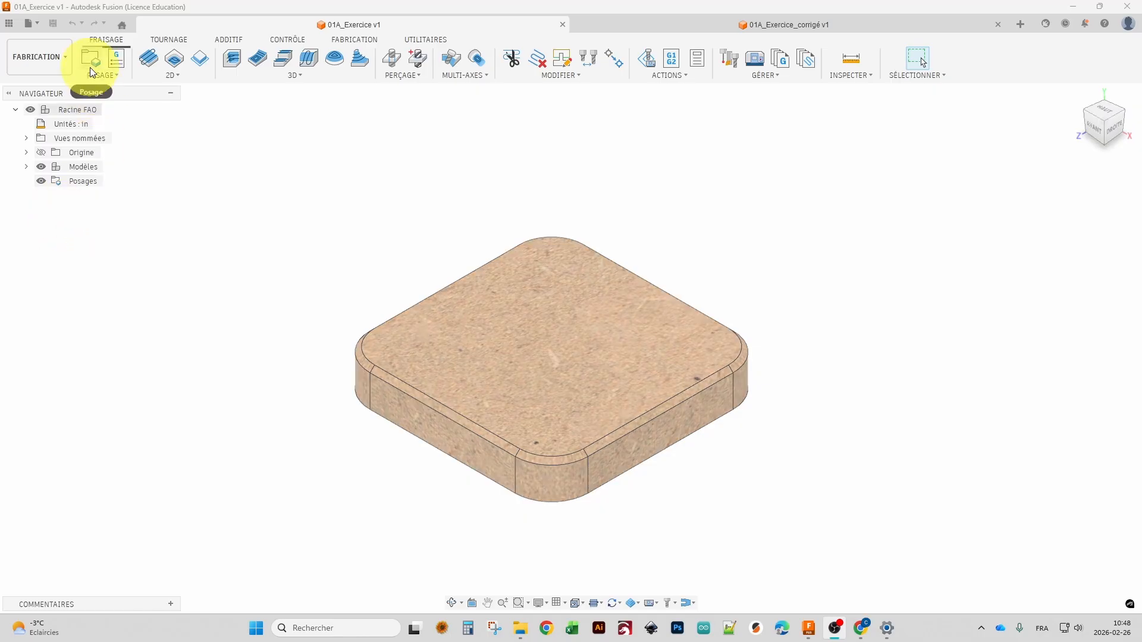
Create a new milling setup in 01A_Exercice and set its work coordinate system orientation to Axes X et Y.
left_click(92, 59)
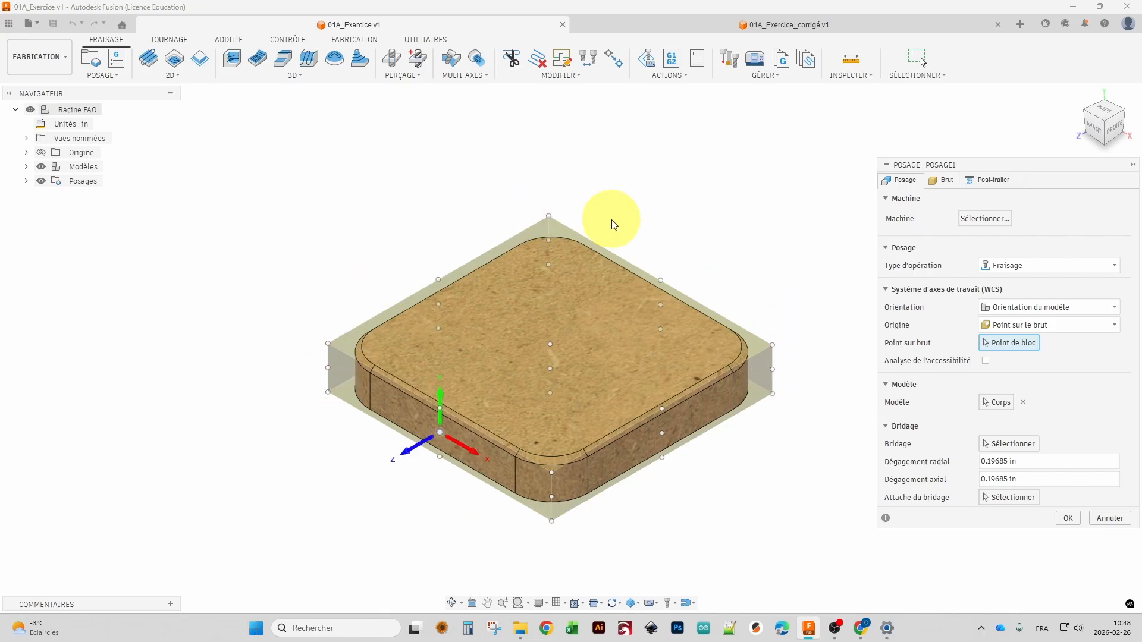
middle_click_drag(701, 218, 673, 256, "shift")
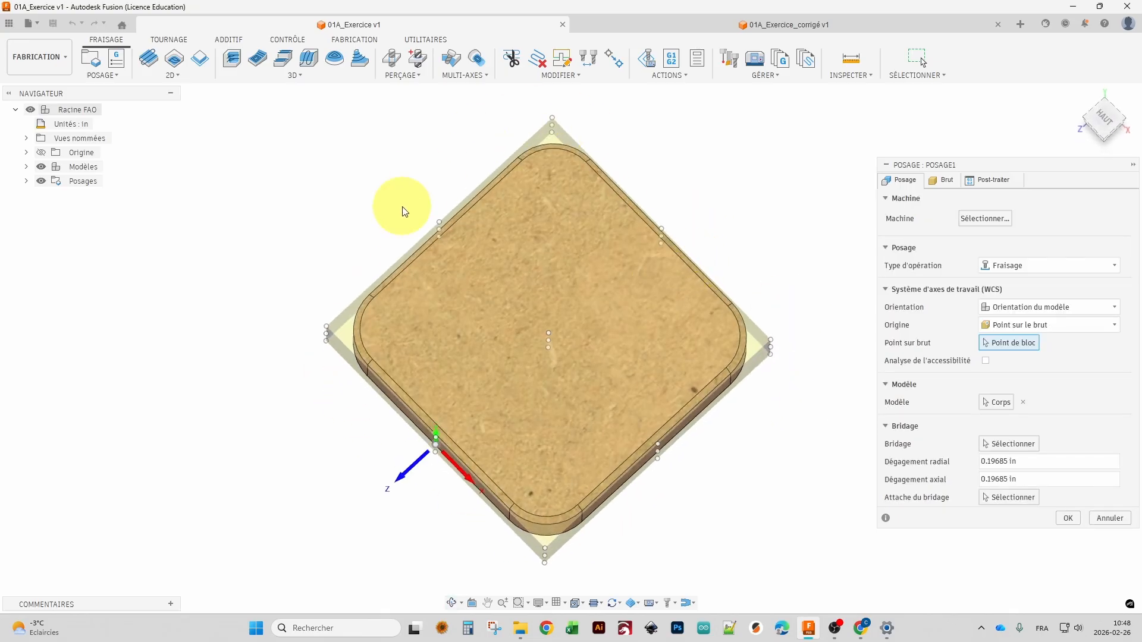
middle_click_drag(671, 178, 716, 139, "shift")
middle_click_drag(759, 286, 630, 194)
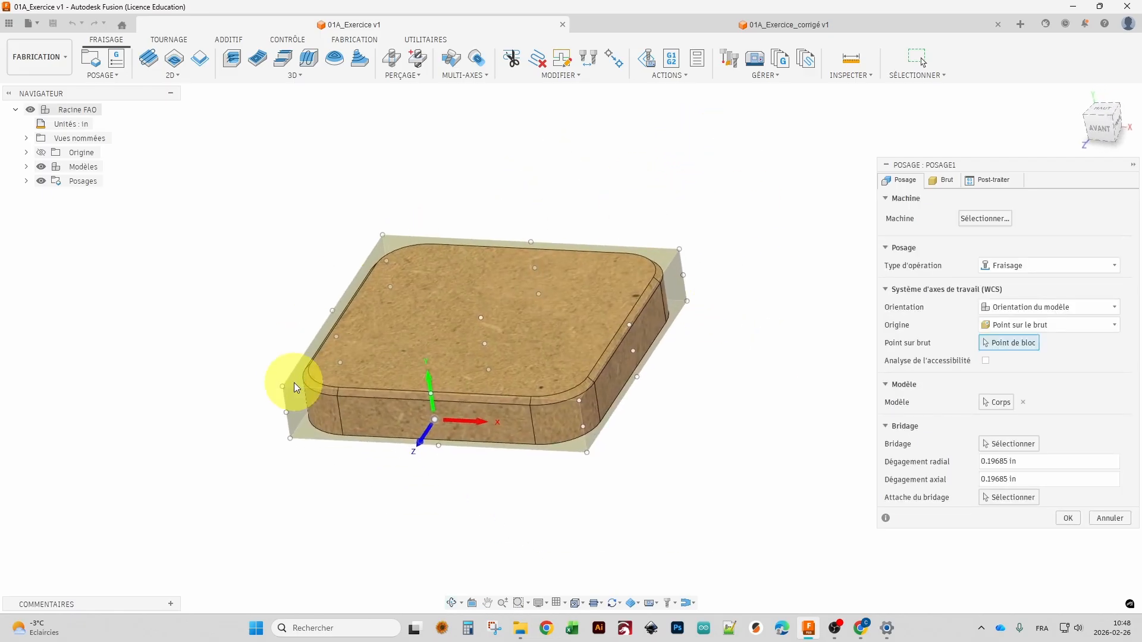
middle_click_drag(530, 484, 583, 426, "shift")
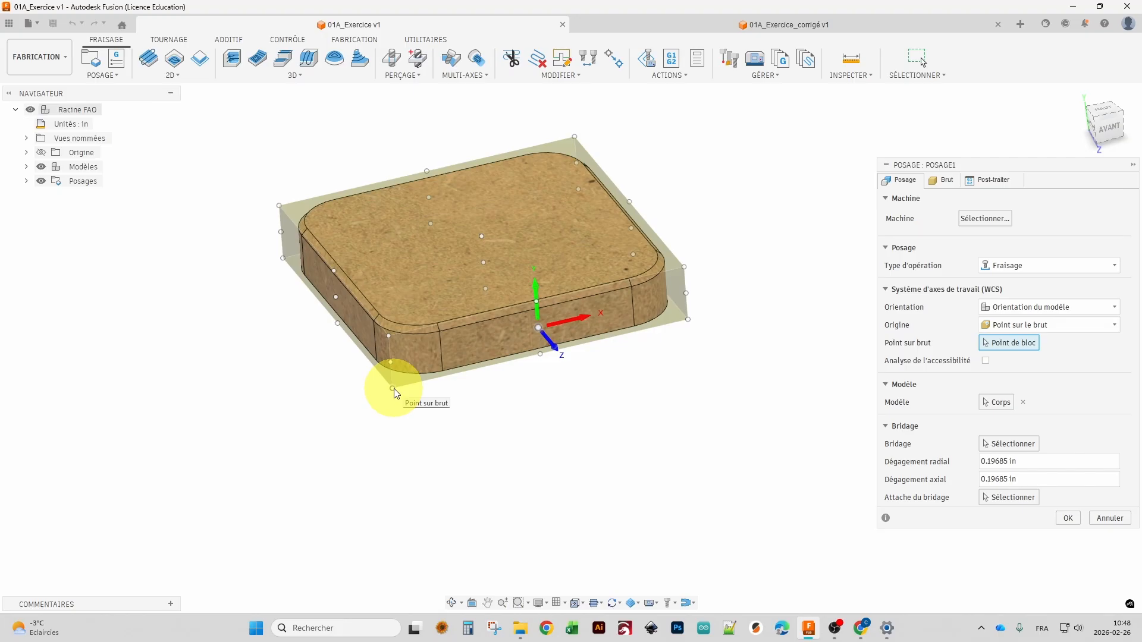
middle_click_drag(464, 421, 445, 461, "shift")
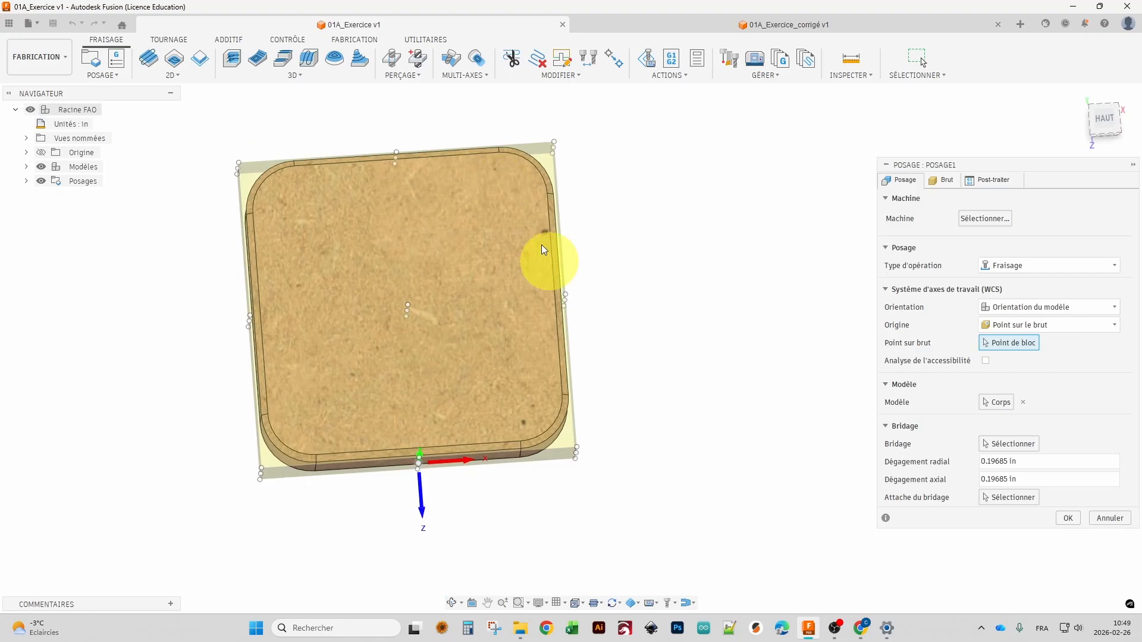
scroll(502, 297, "down", 3)
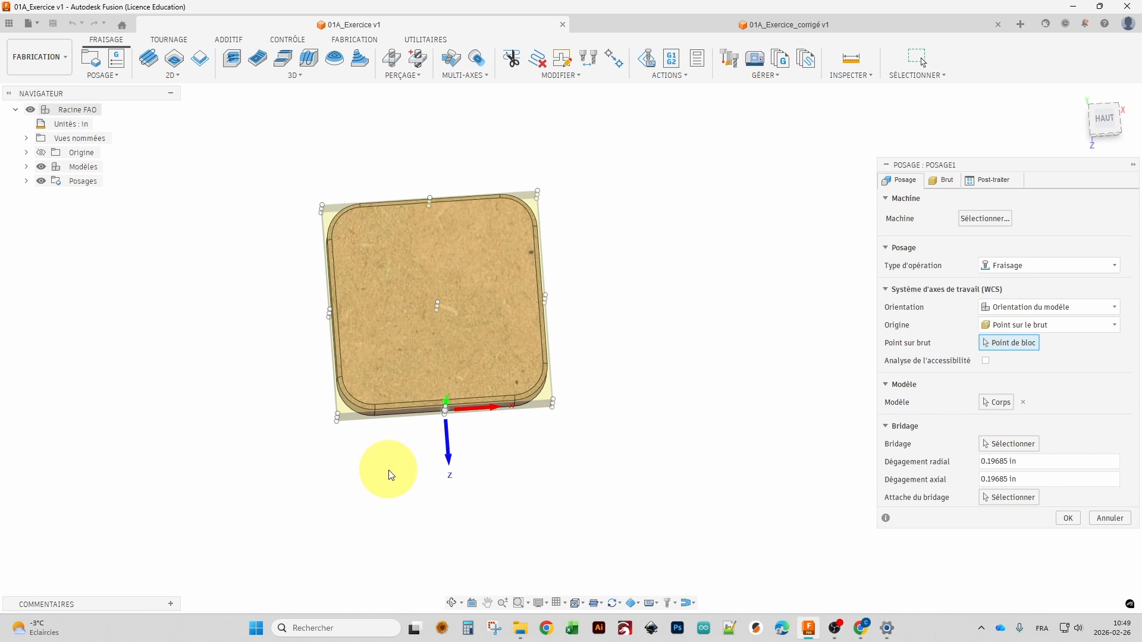
middle_click_drag(387, 475, 416, 397, "shift")
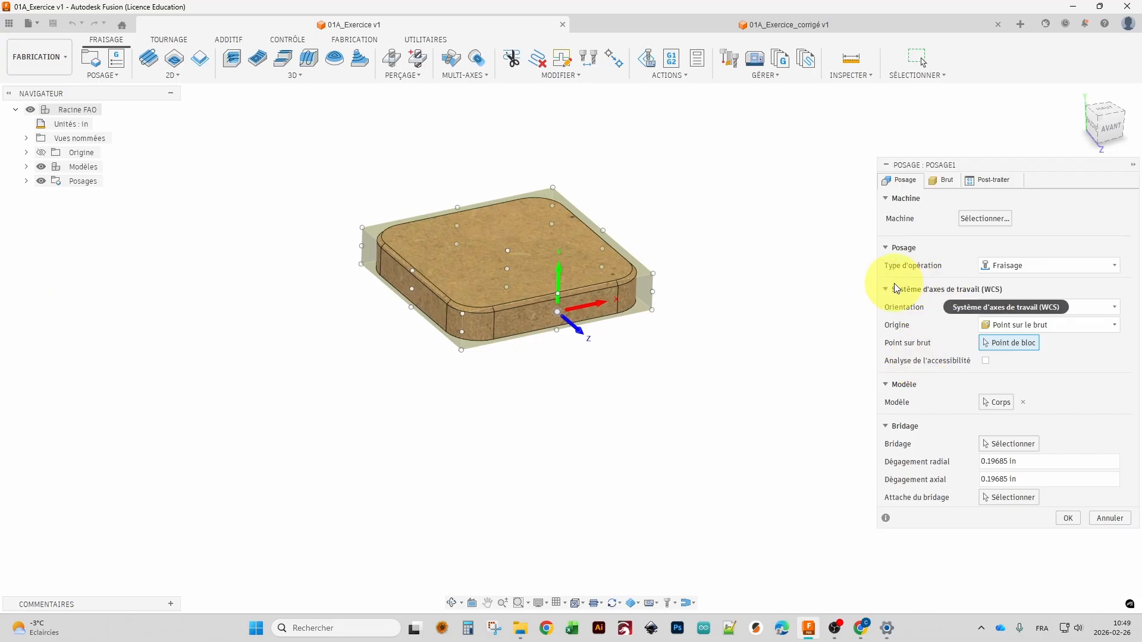
mouse_move(941, 297)
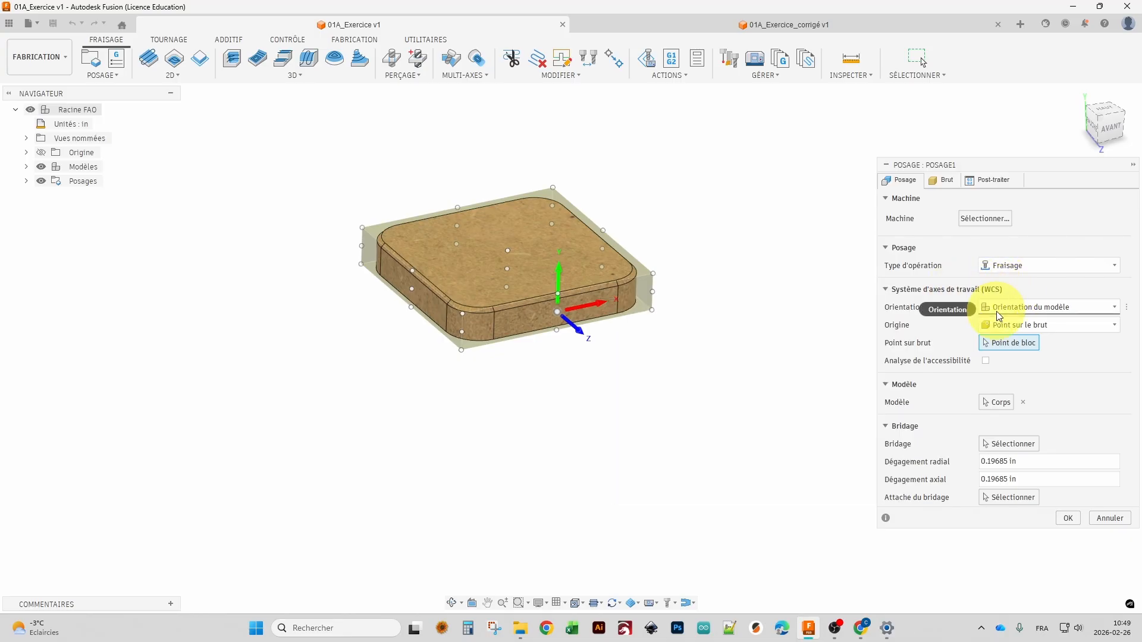
left_click(1000, 308)
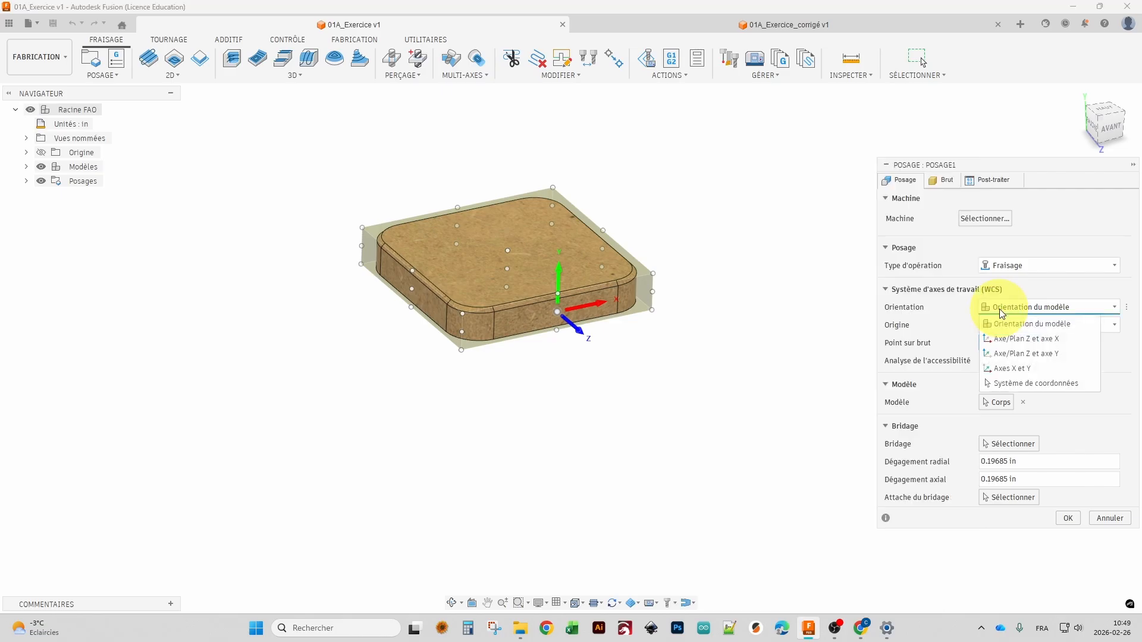
left_click(1020, 370)
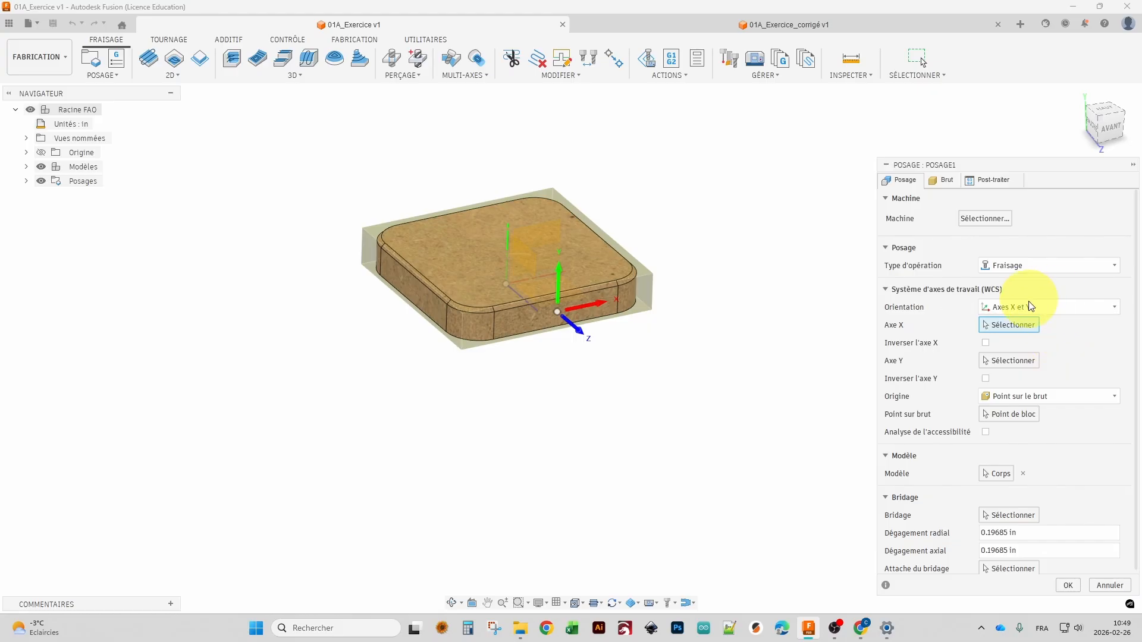
mouse_move(1019, 314)
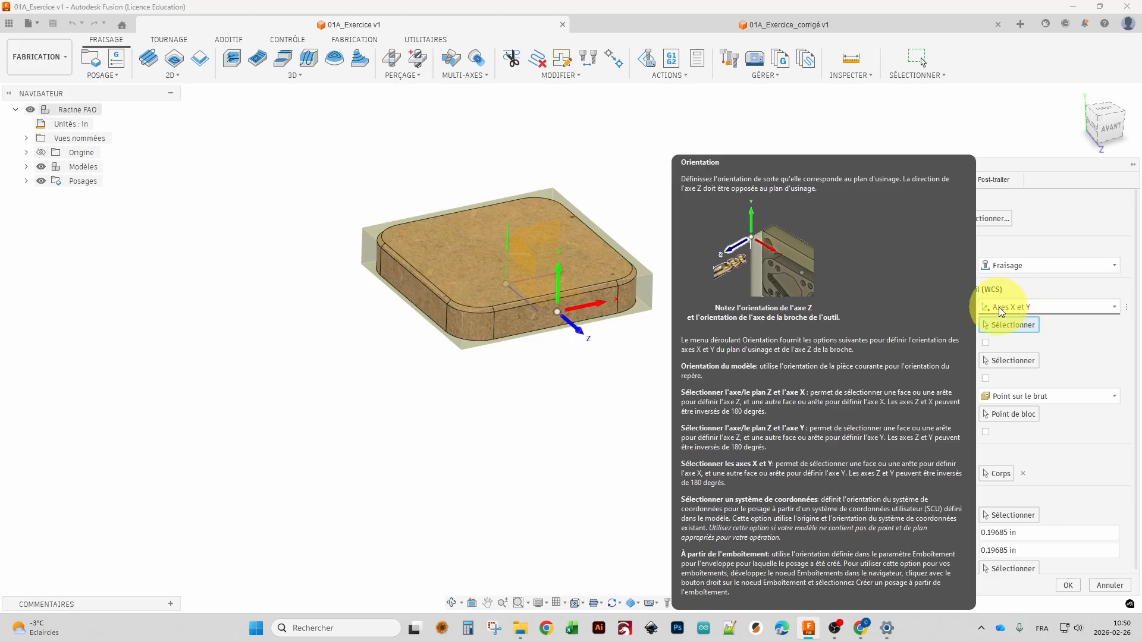
Pick the bottom edge of the part's left face as the X axis and the bottom edge of its front face as the Y axis.
scroll(506, 357, "up", 3)
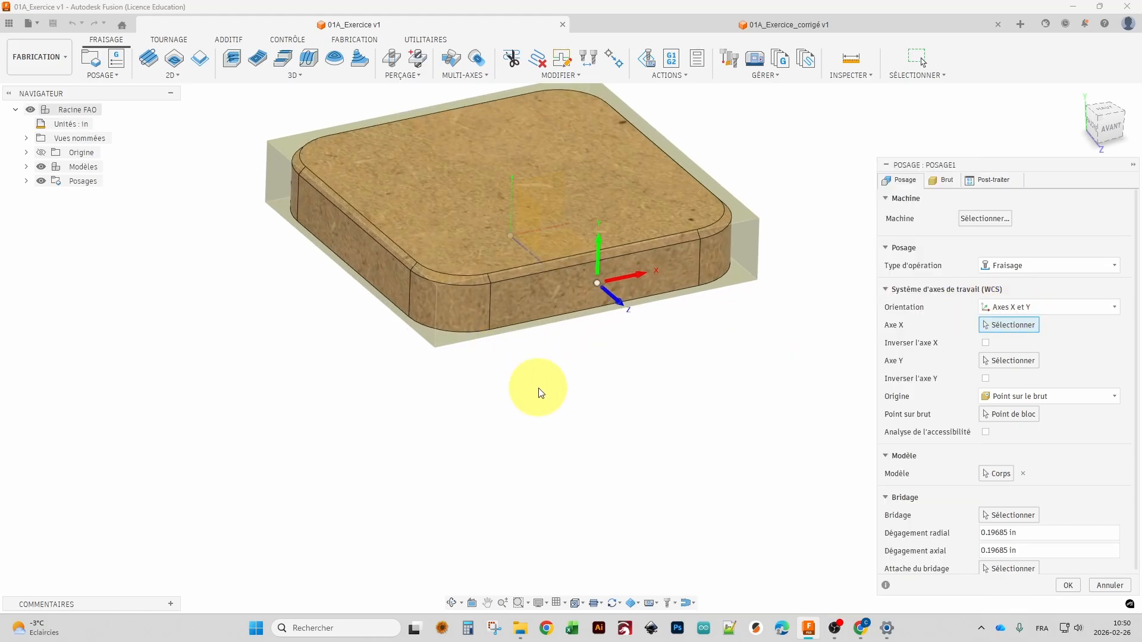
middle_click_drag(568, 392, 571, 416, "shift")
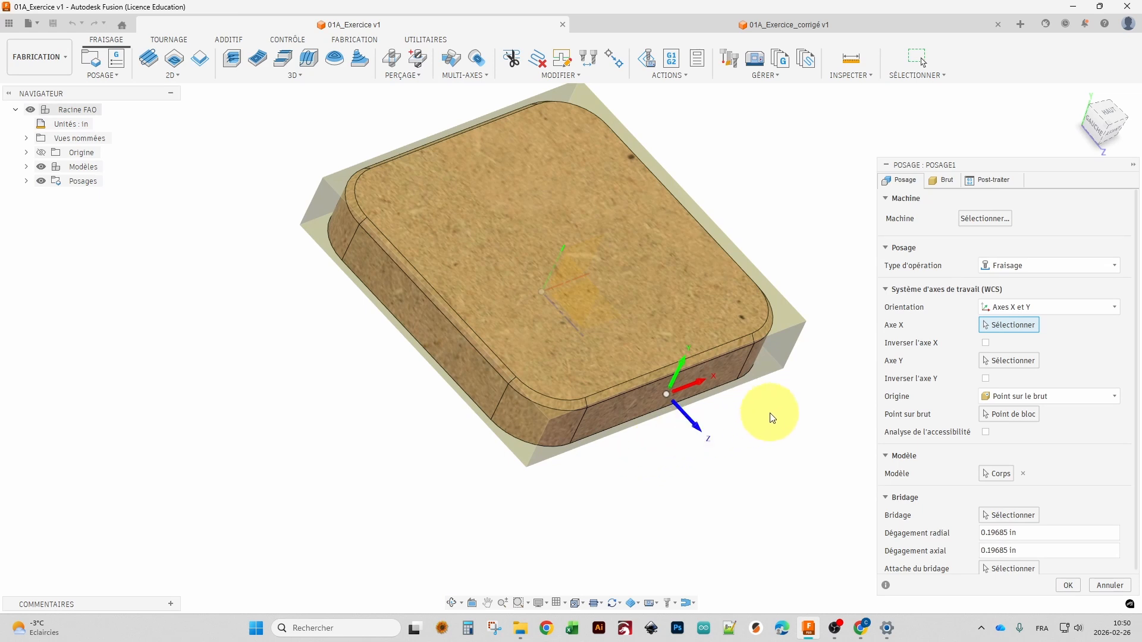
middle_click_drag(770, 410, 726, 401, "shift")
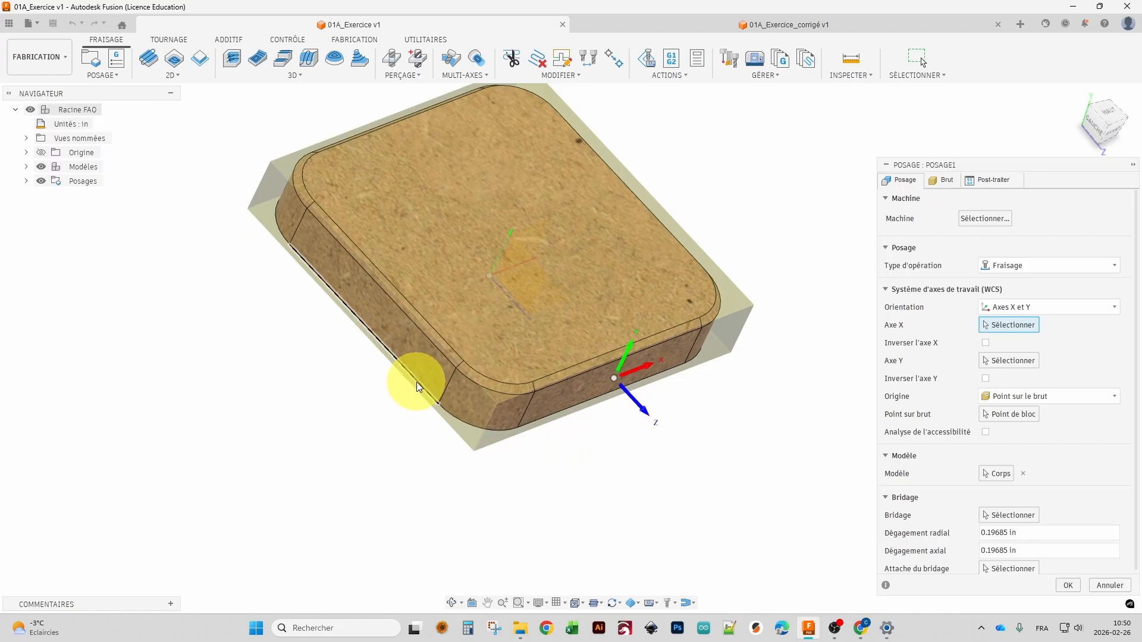
middle_click_drag(572, 407, 674, 421, "shift")
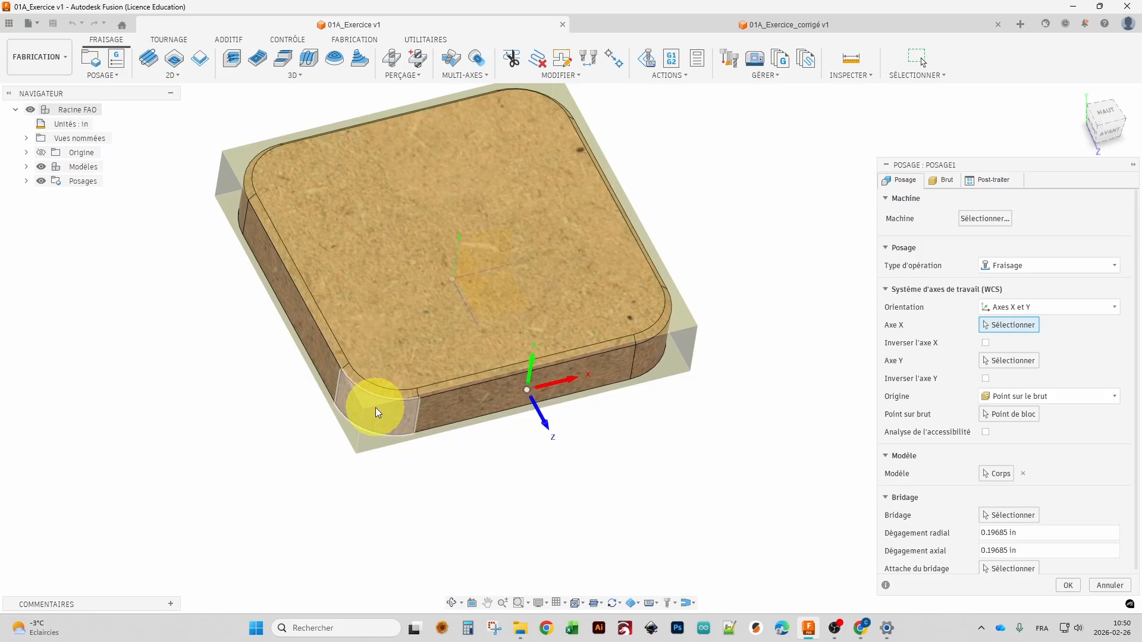
left_click(326, 380)
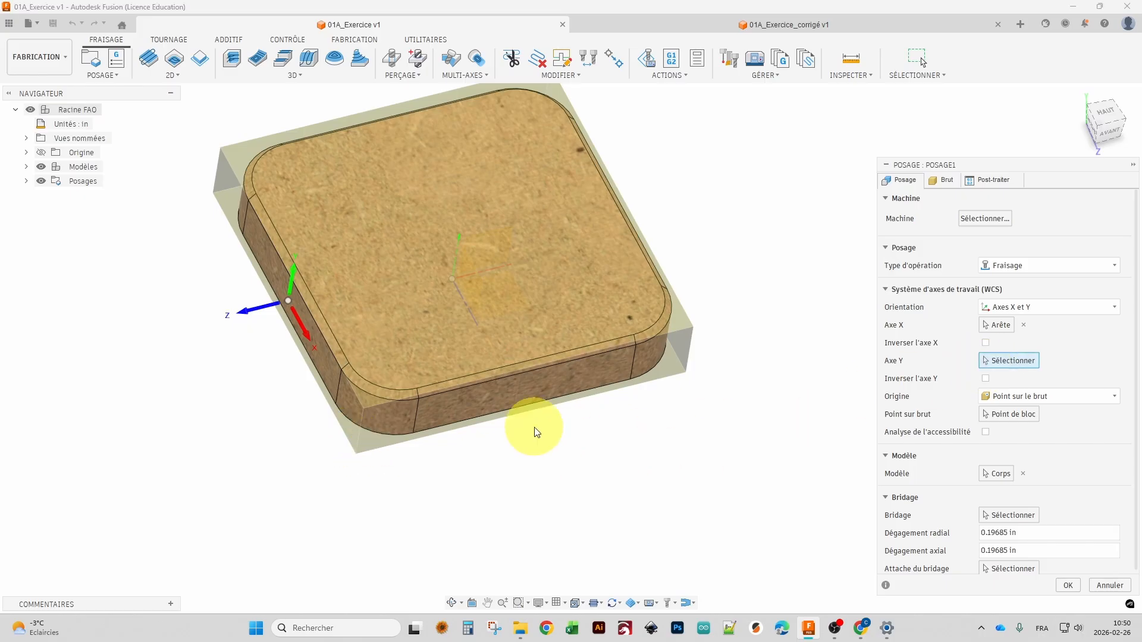
left_click(506, 410)
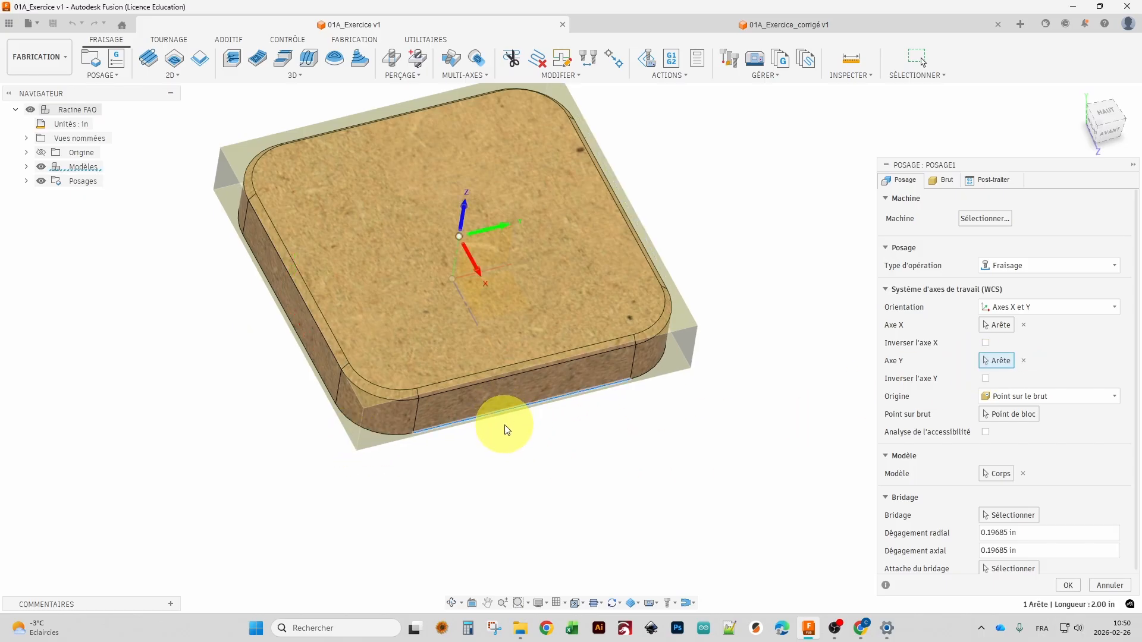
Try inverting the X axis of the work coordinate system, restore it, and invert the Y axis.
middle_click_drag(518, 447, 548, 446, "shift")
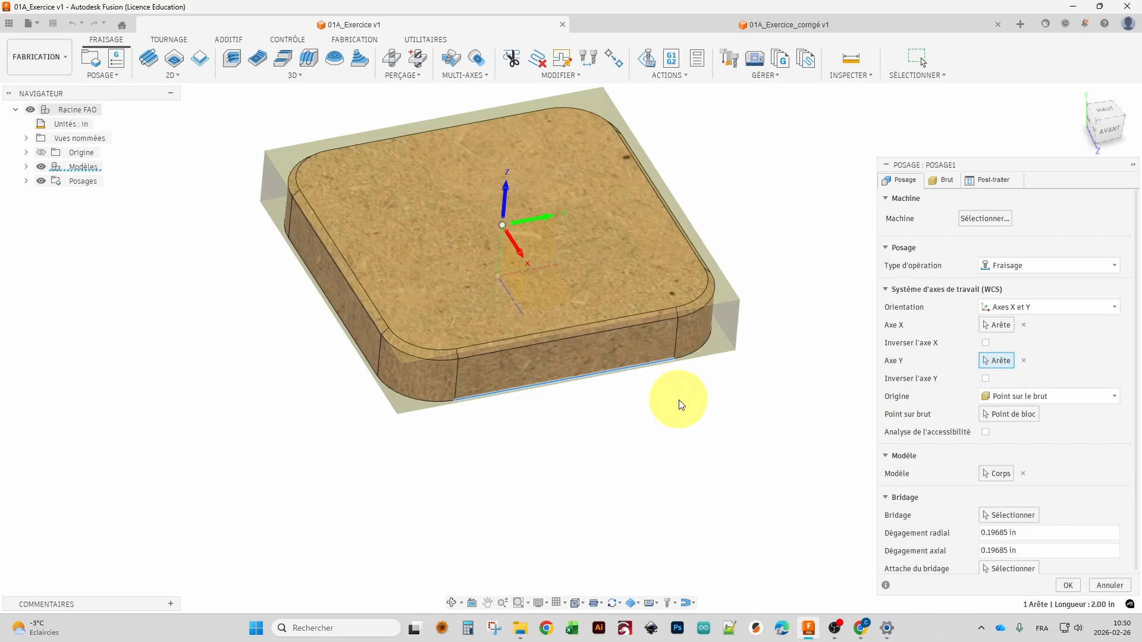
middle_click_drag(680, 401, 647, 382, "shift")
middle_click_drag(583, 326, 607, 387)
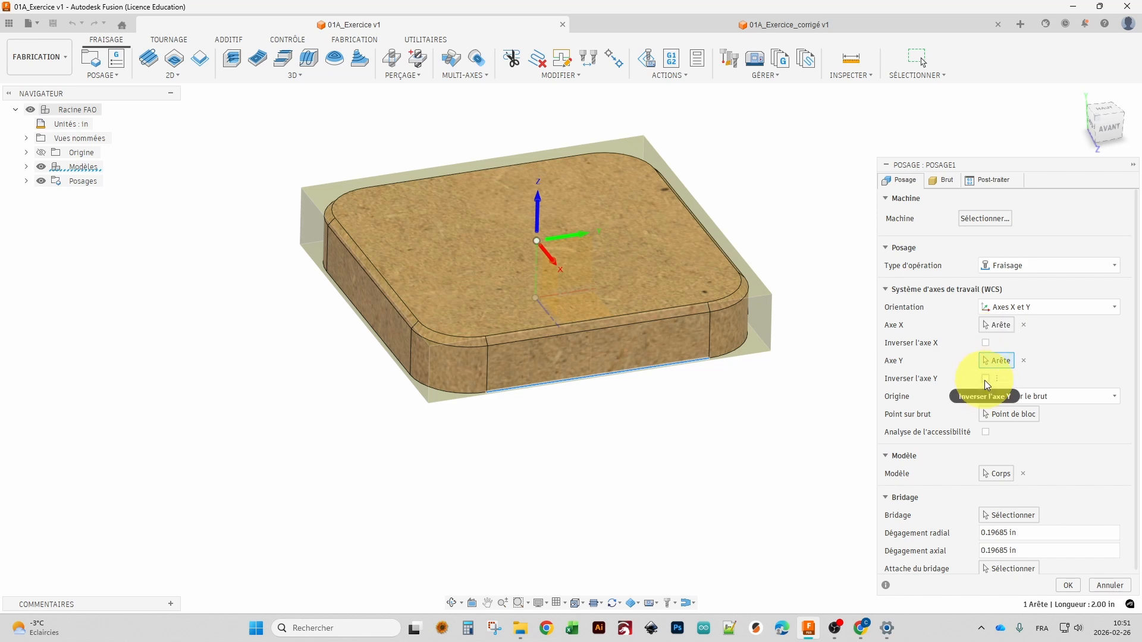
left_click(985, 344)
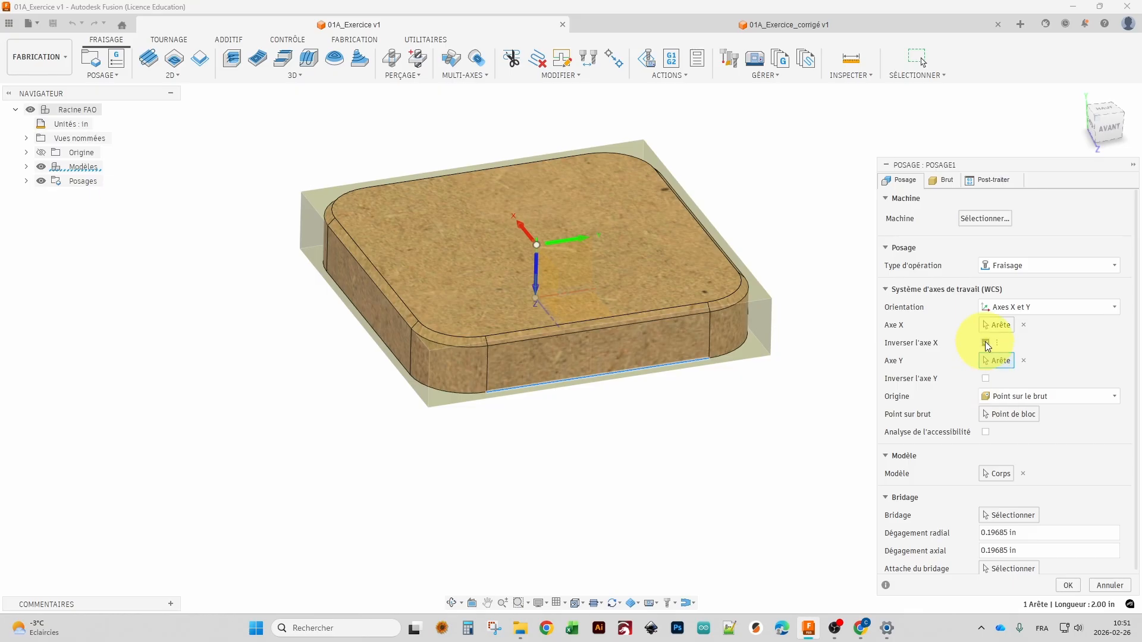
left_click(985, 344)
left_click(985, 379)
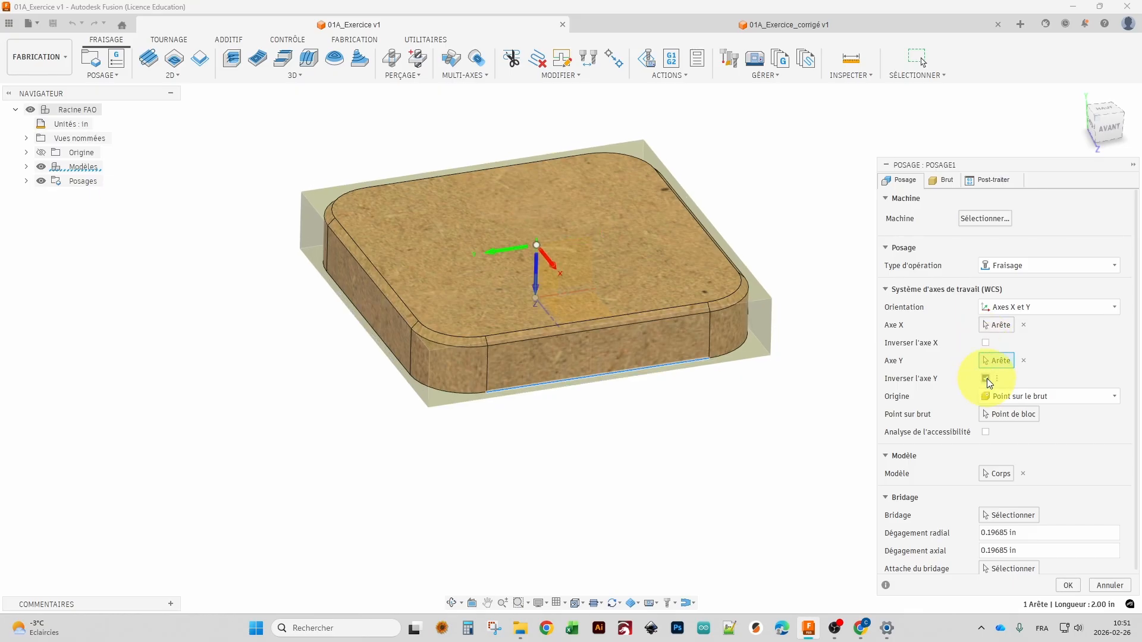
Turn off the Y axis inversion and place the work origin on the stock's bottom corner where the left and front sides meet.
left_click(986, 379)
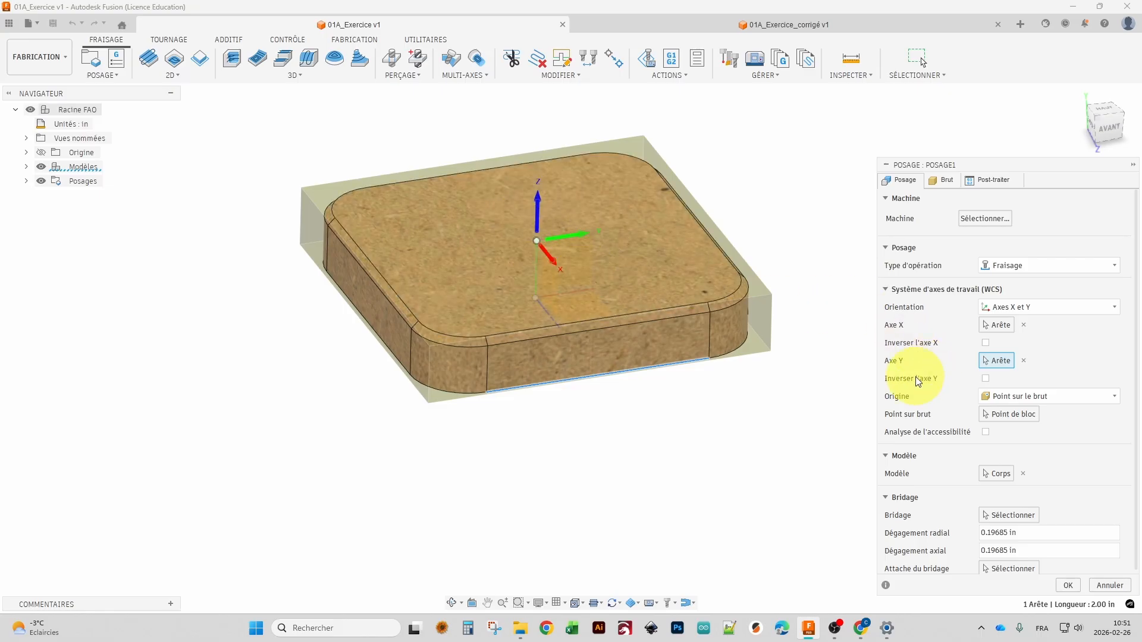
left_click(1012, 421)
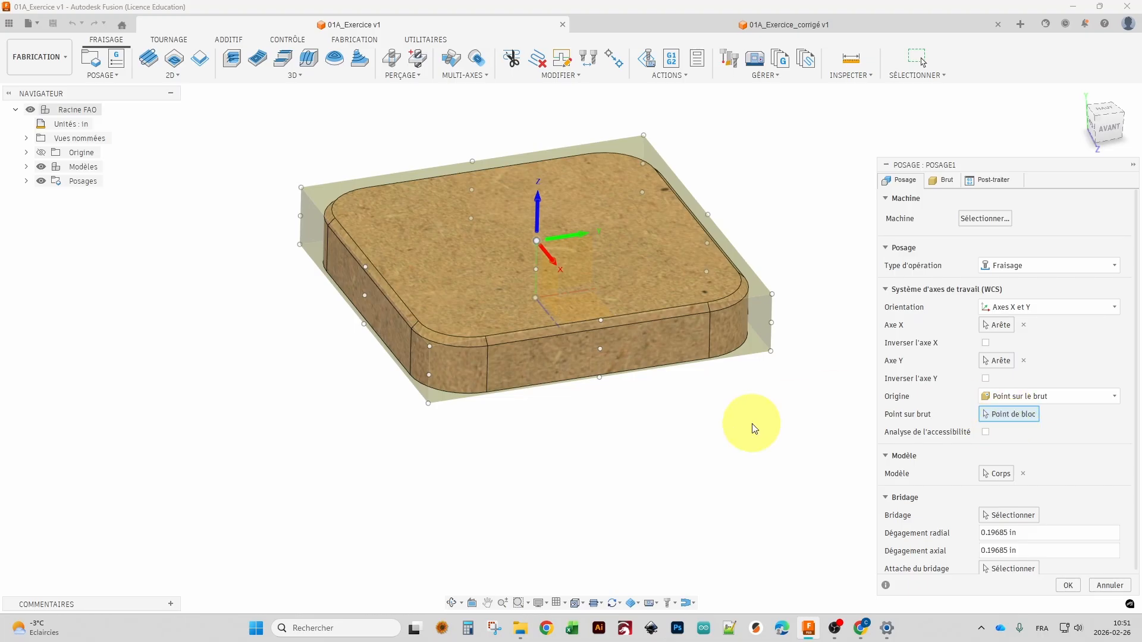
left_click(428, 405)
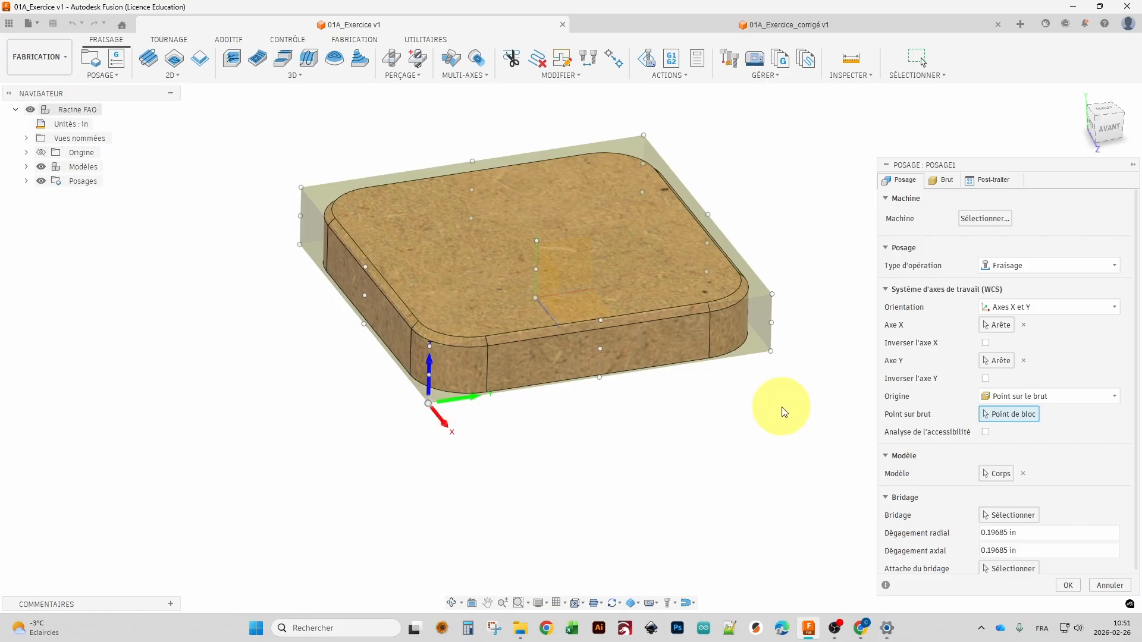
scroll(926, 437, "down", 2)
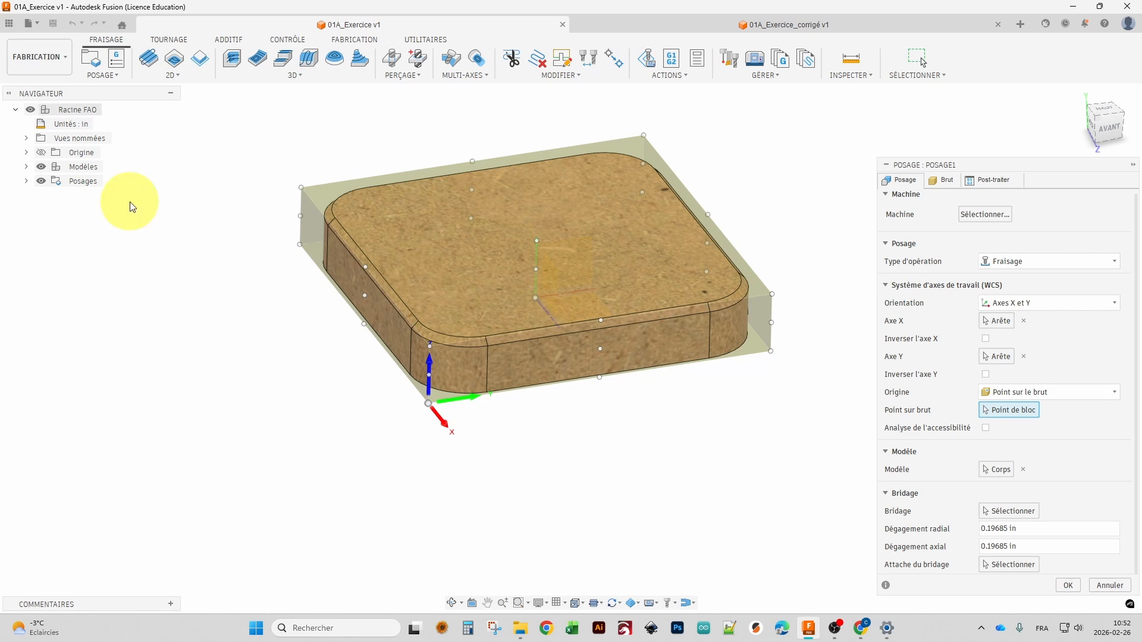
Expand the 01A_Exercice model down to its bodies and inspect the part and work origin from below and above.
left_click(26, 167)
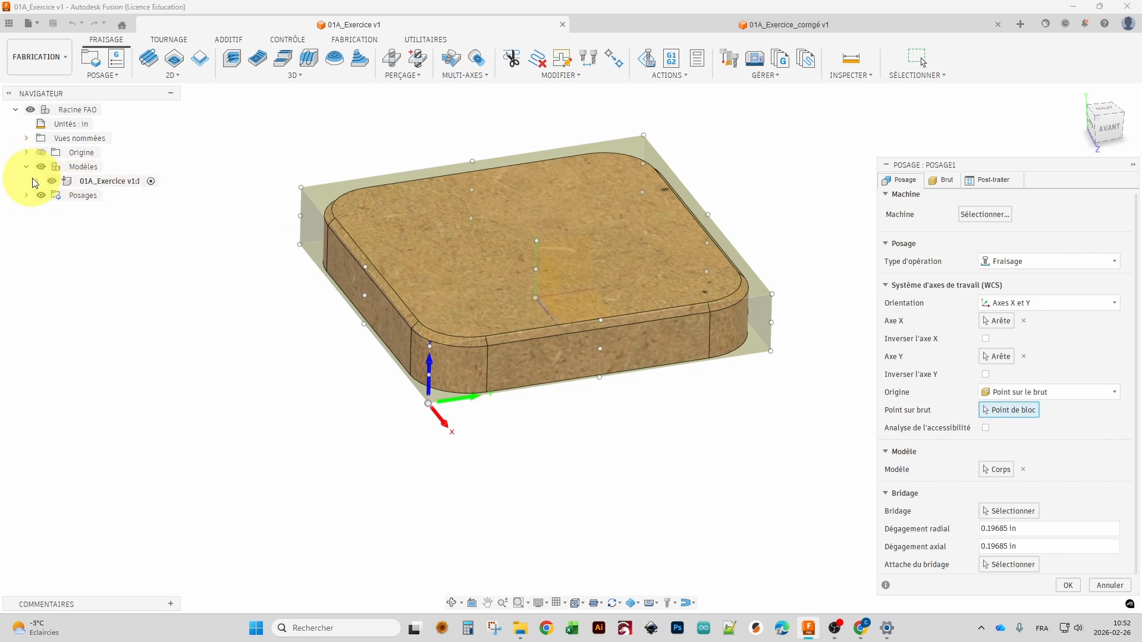
left_click(37, 181)
left_click(48, 224)
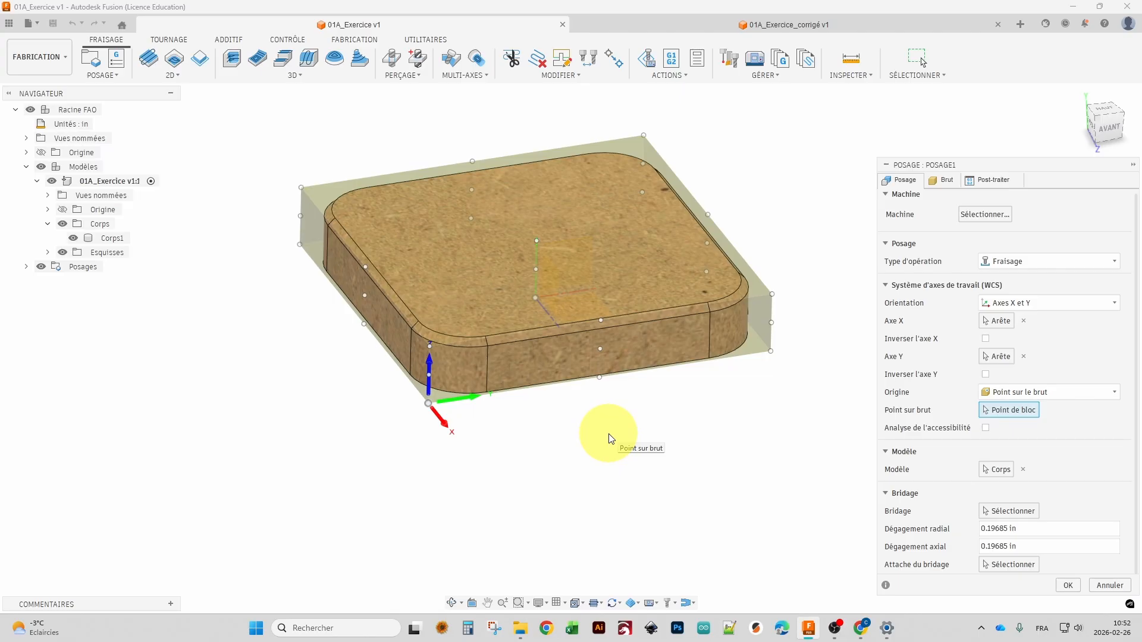
middle_click_drag(606, 405, 577, 340, "shift")
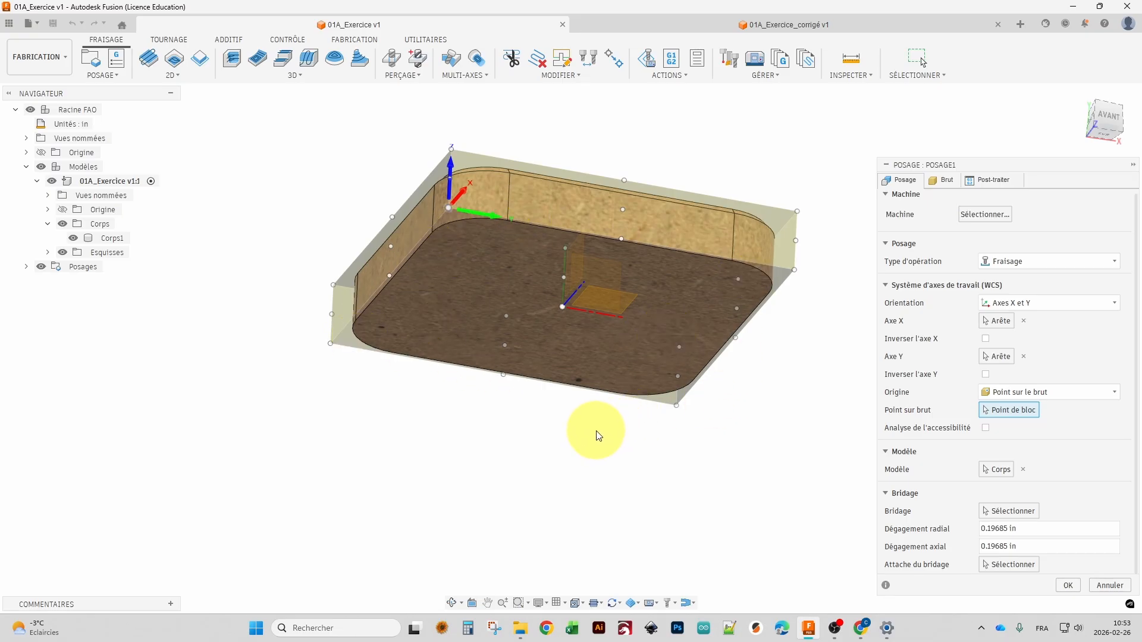
middle_click_drag(594, 433, 727, 323, "shift")
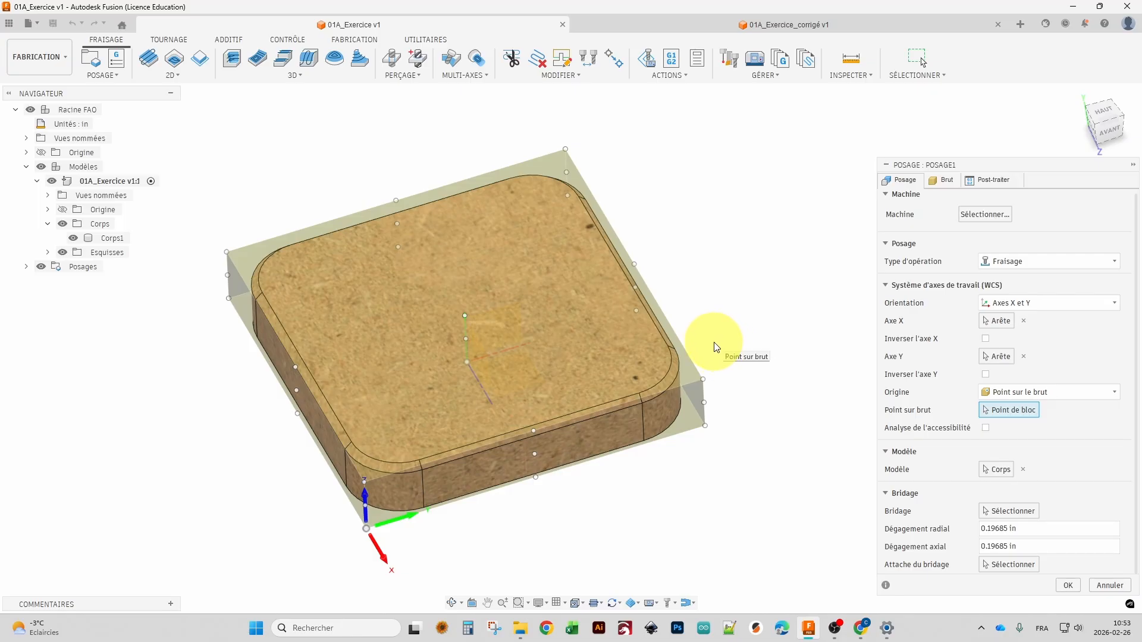
scroll(711, 377, "down", 1)
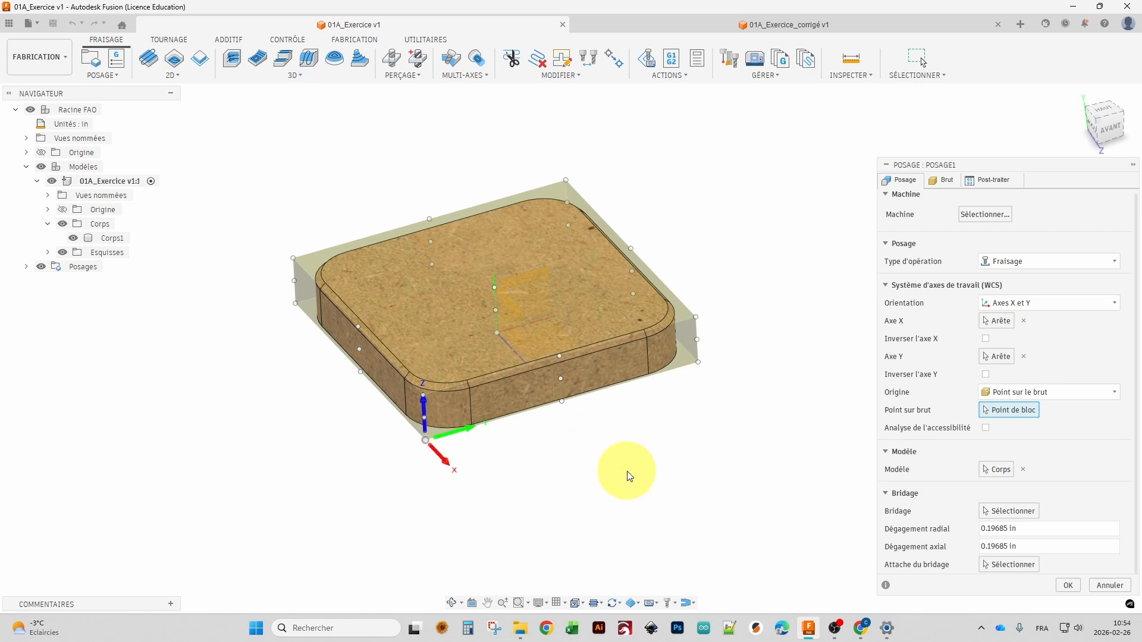
Set the stock mode of the setup to Boîte à taille fixe.
left_click(947, 180)
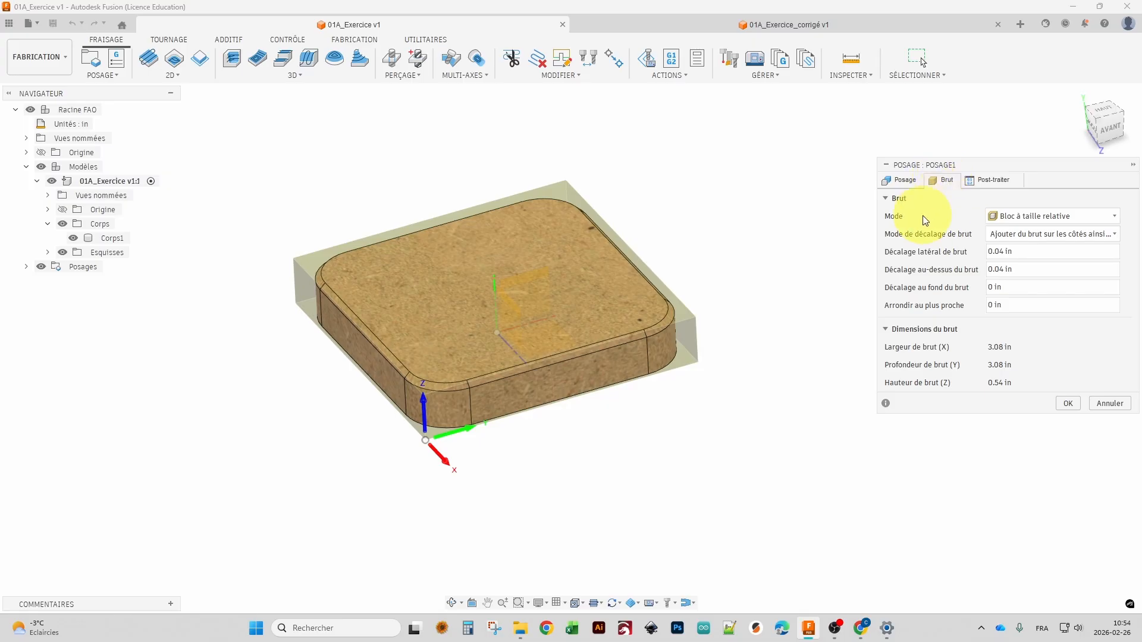
left_click(1023, 220)
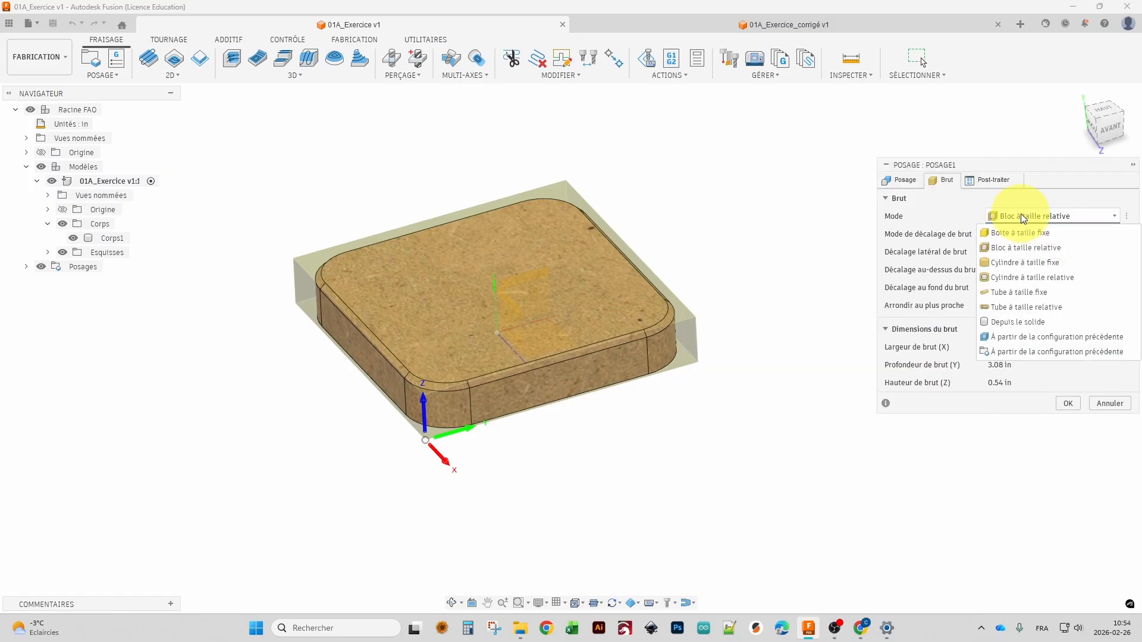
left_click(1017, 233)
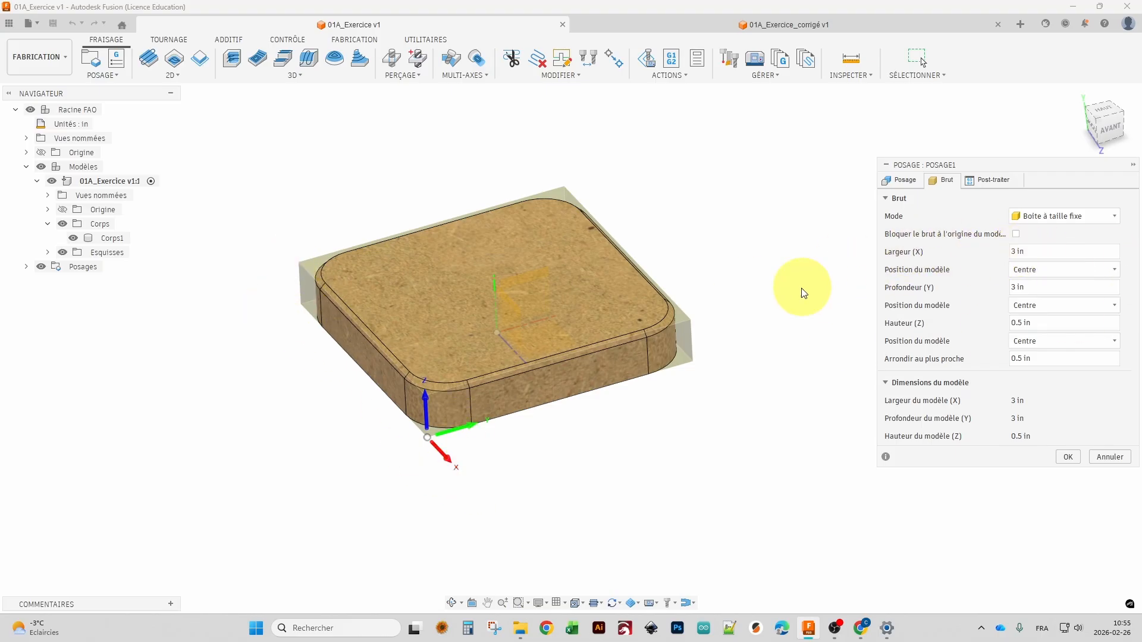
Set the fixed stock box's width (X) to 3.125 in and accept the milling setup.
middle_click_drag(803, 288, 806, 348, "shift")
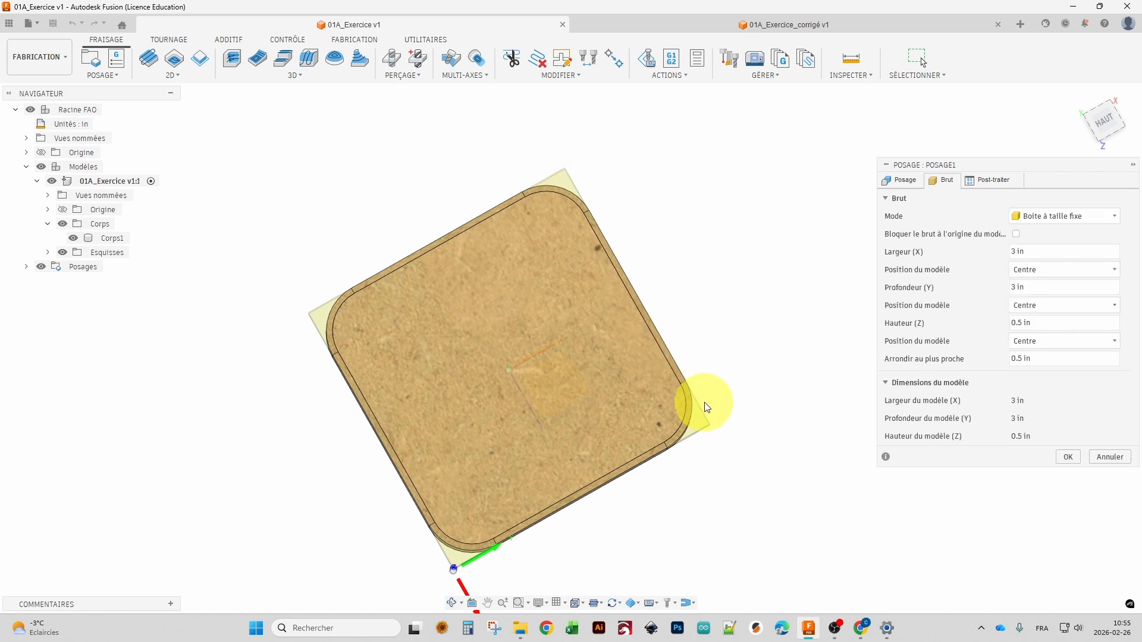
middle_click_drag(706, 403, 644, 350, "shift")
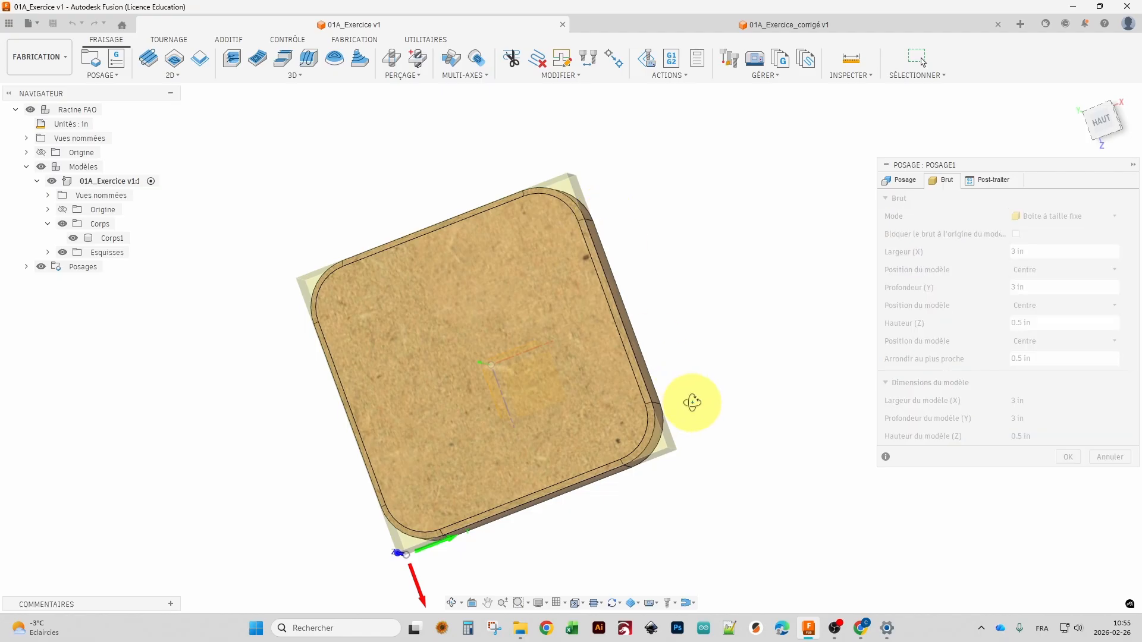
middle_click_drag(693, 400, 712, 355, "shift")
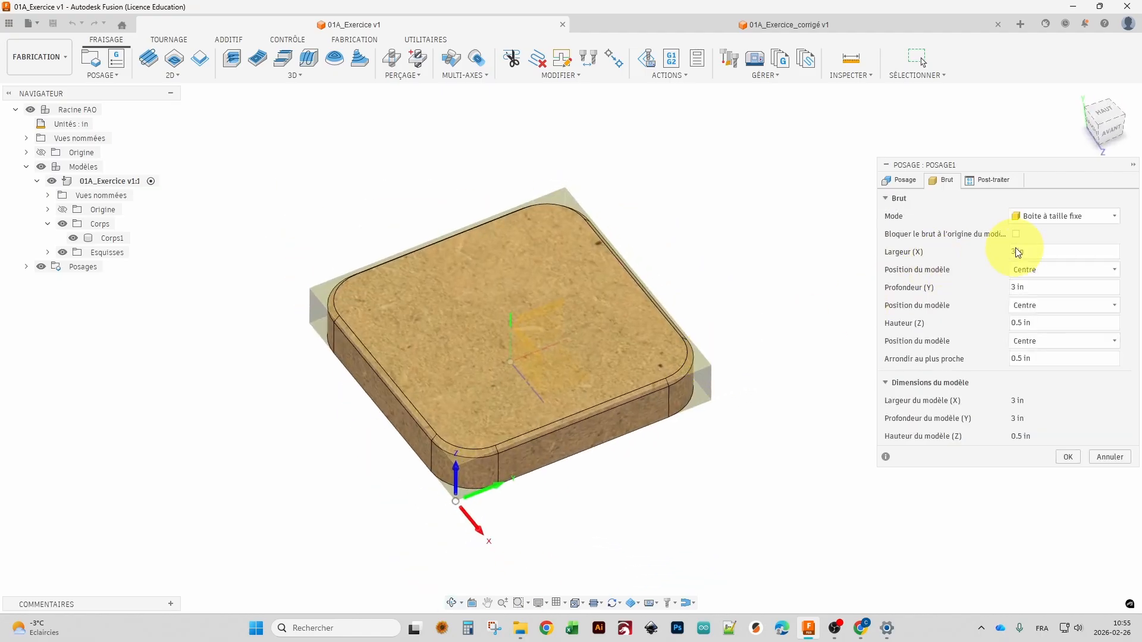
type(".125")
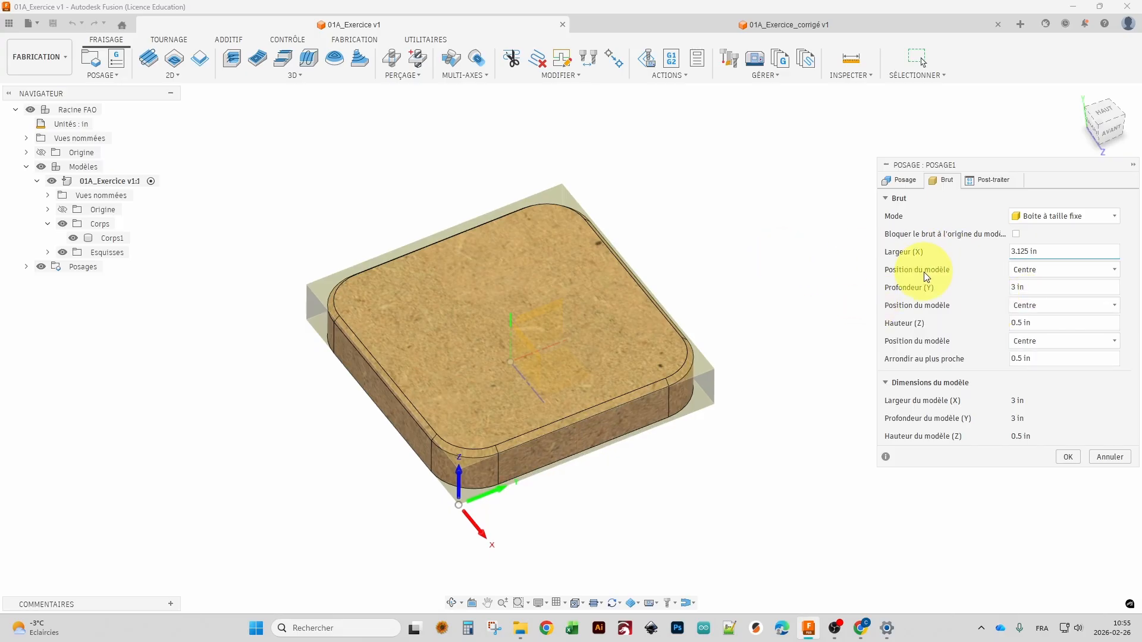
middle_click_drag(811, 230, 810, 275, "shift")
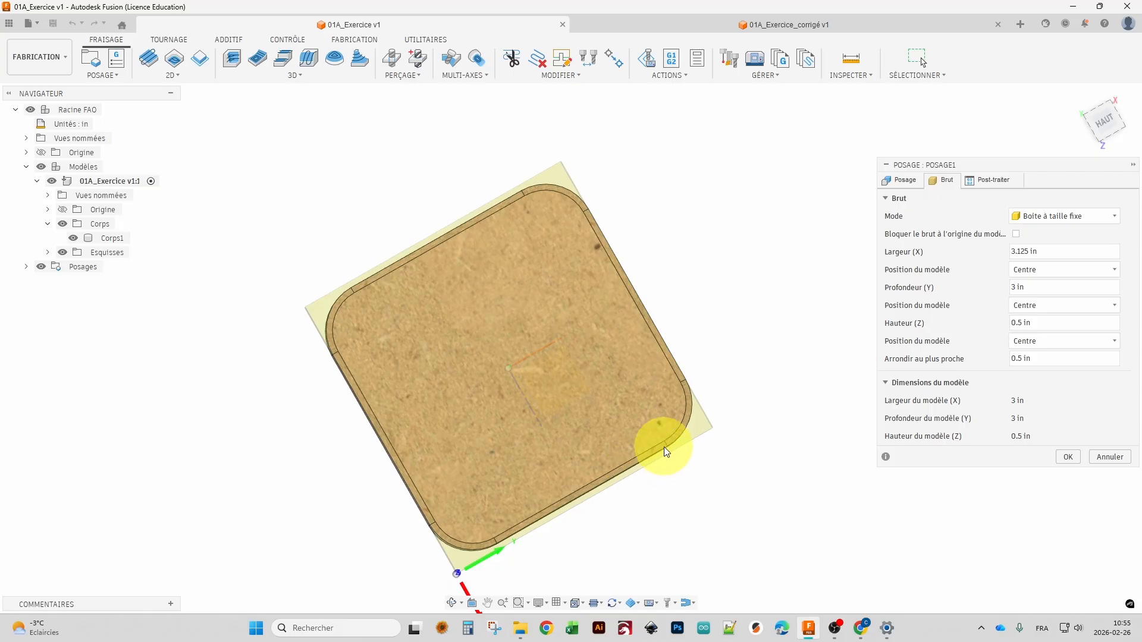
double_click(1029, 252)
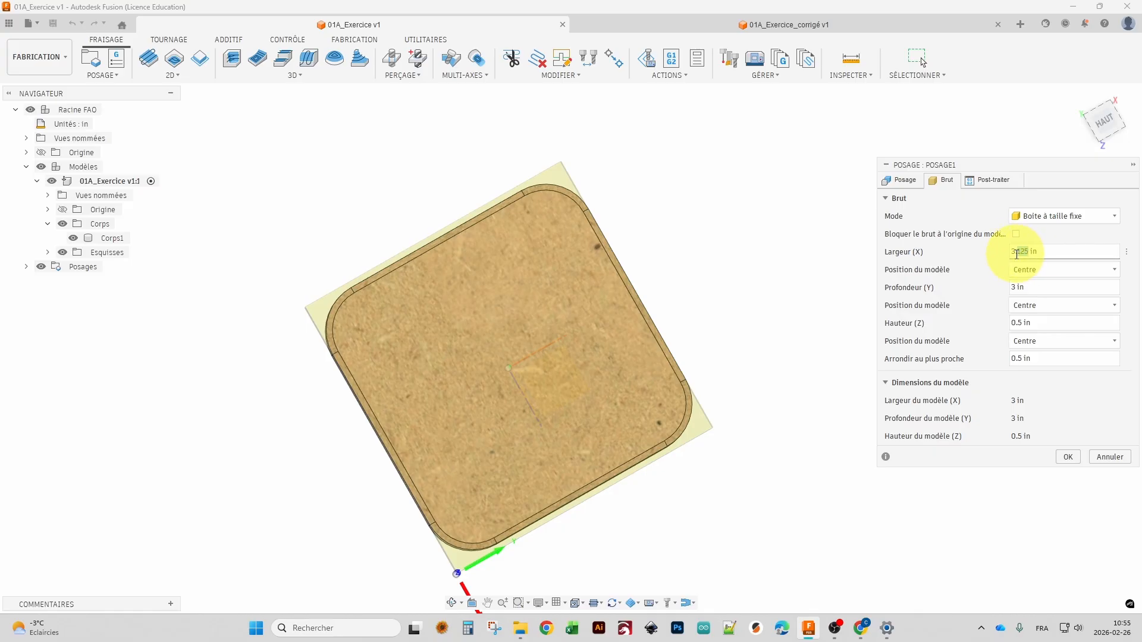
left_click(1020, 255)
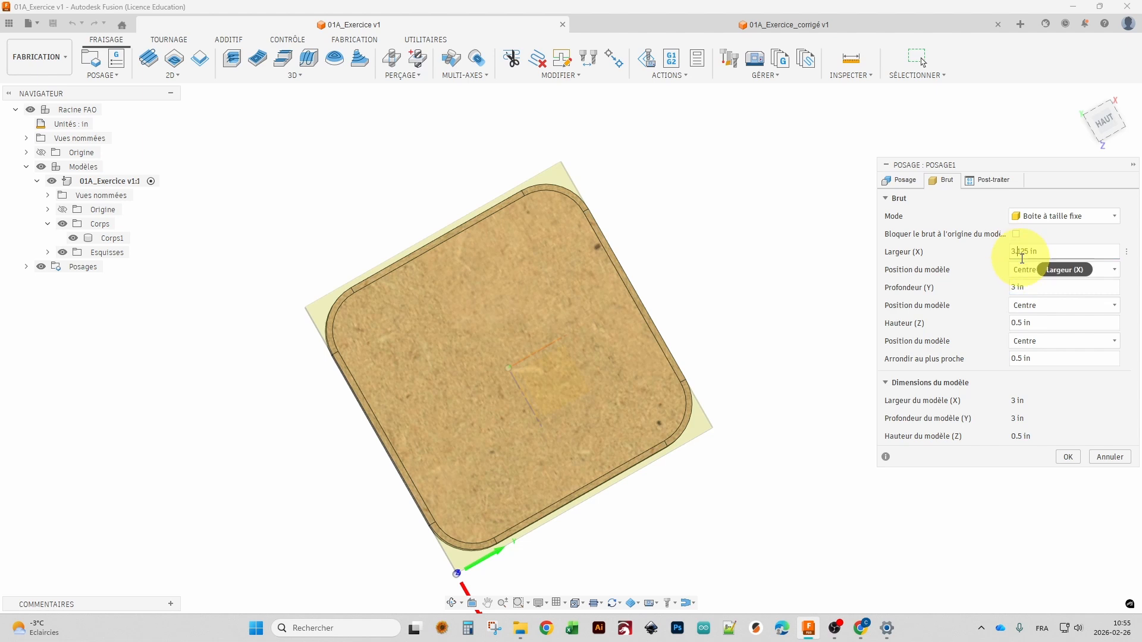
double_click(1021, 252)
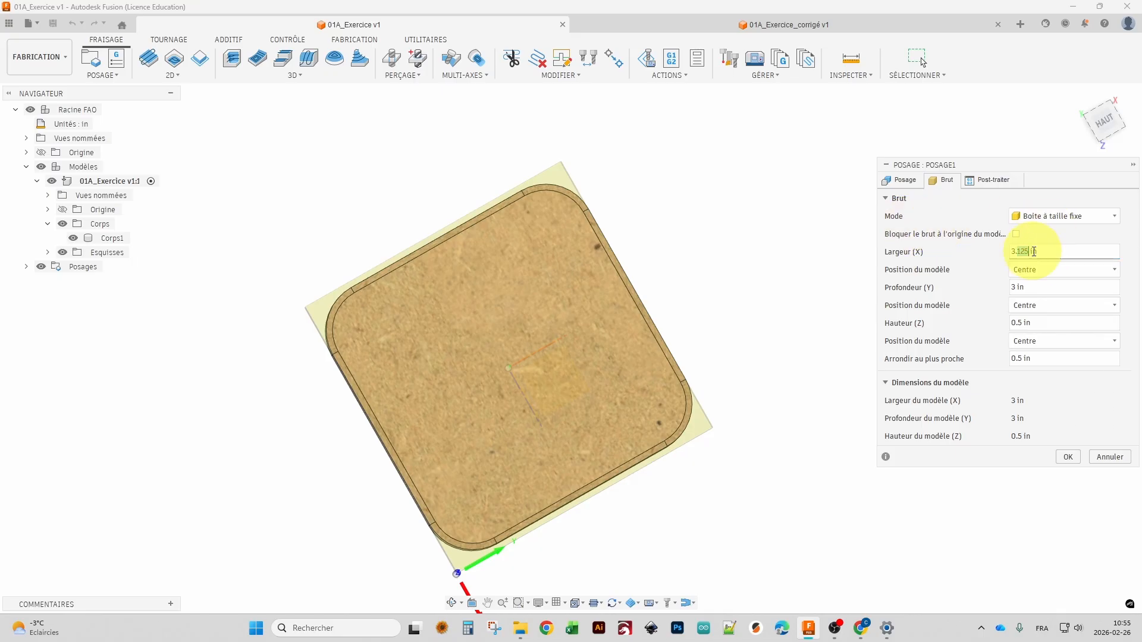
left_click(1067, 457)
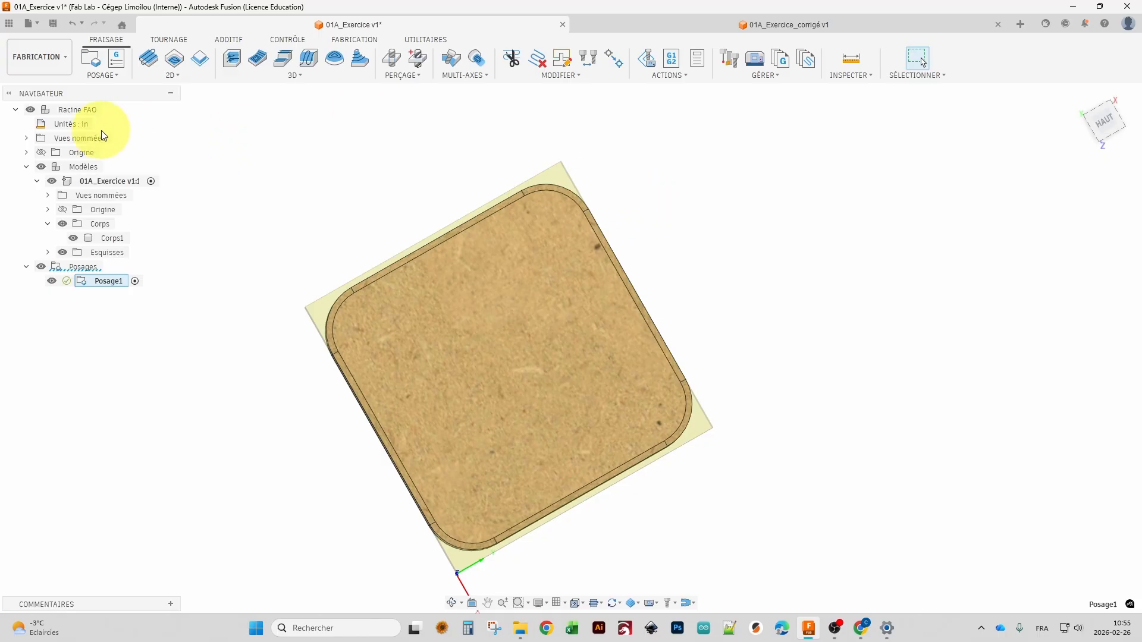
Check the unit systems offered for the document's active units and close the settings without changing them.
mouse_move(83, 126)
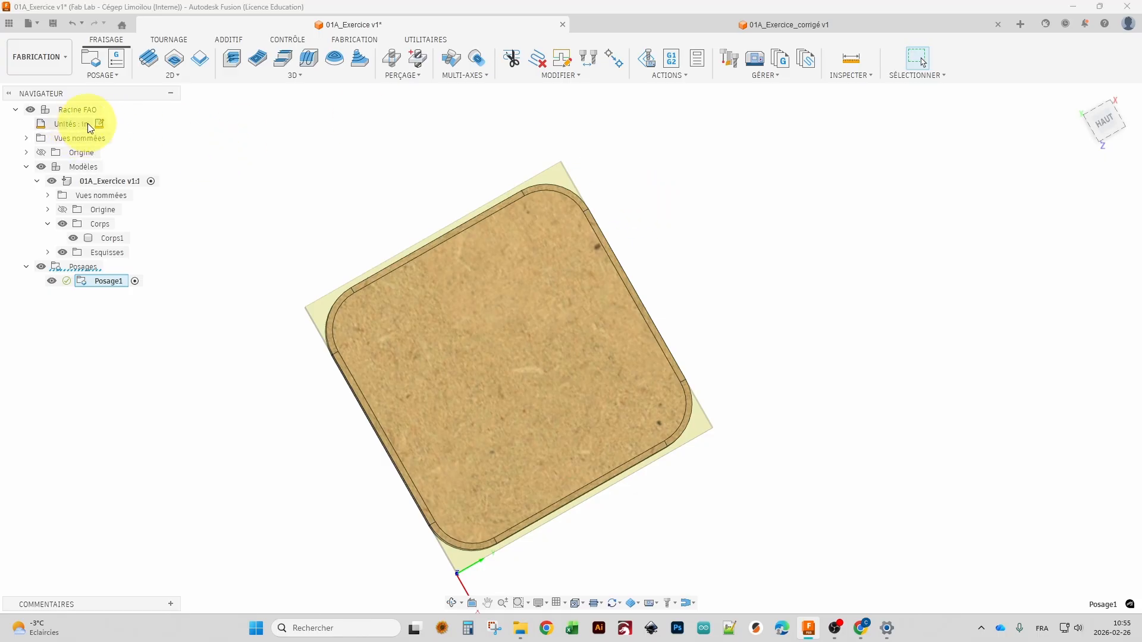
left_click(100, 124)
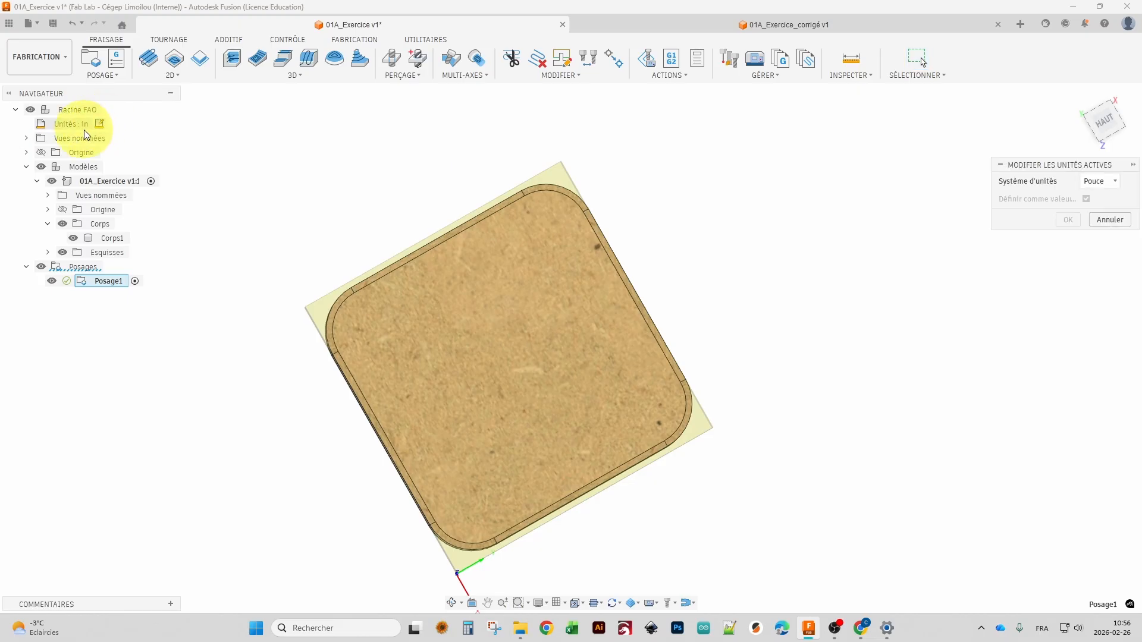
left_click(1105, 181)
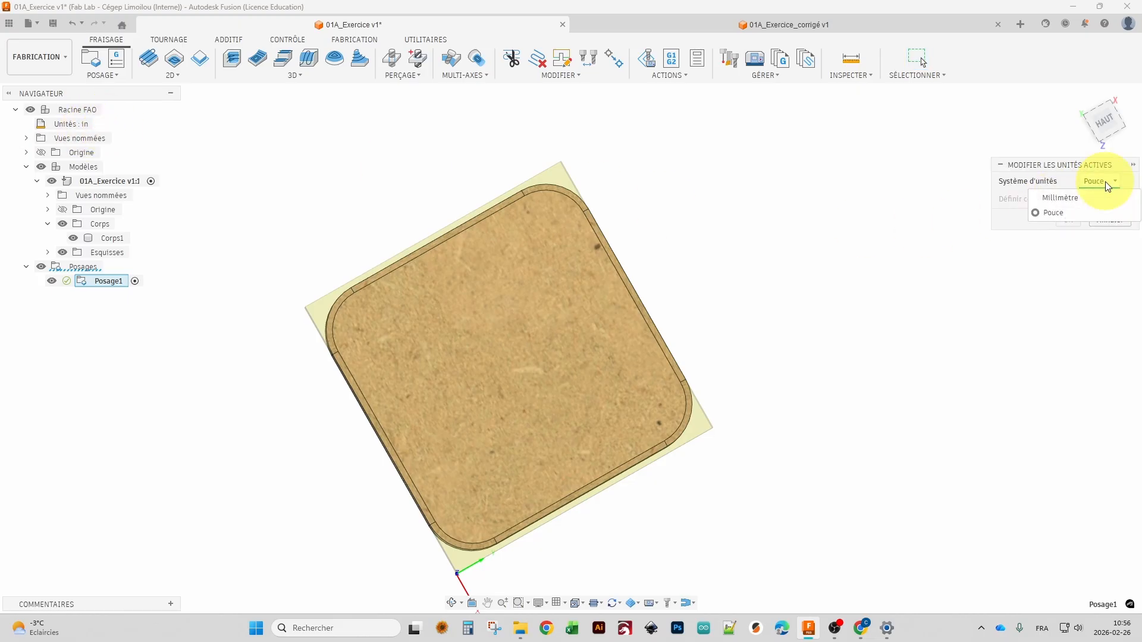
left_click(1106, 181)
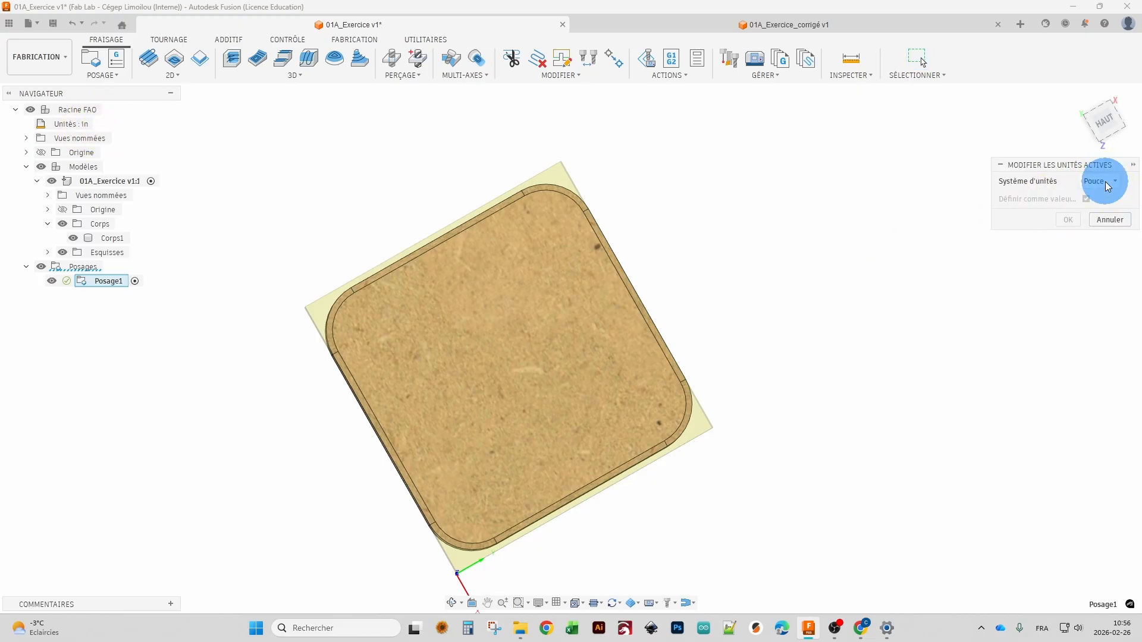
left_click(1107, 220)
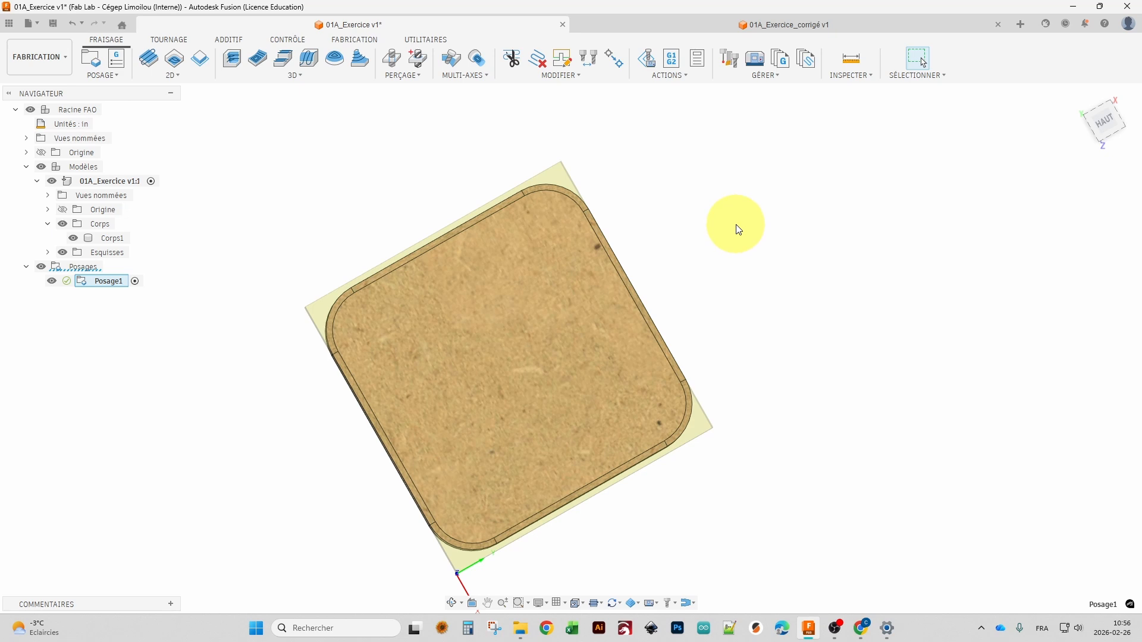
Reopen Posage1 for editing and set the stock's depth (Y) to 3.125 in.
middle_click_drag(738, 316, 744, 255, "shift")
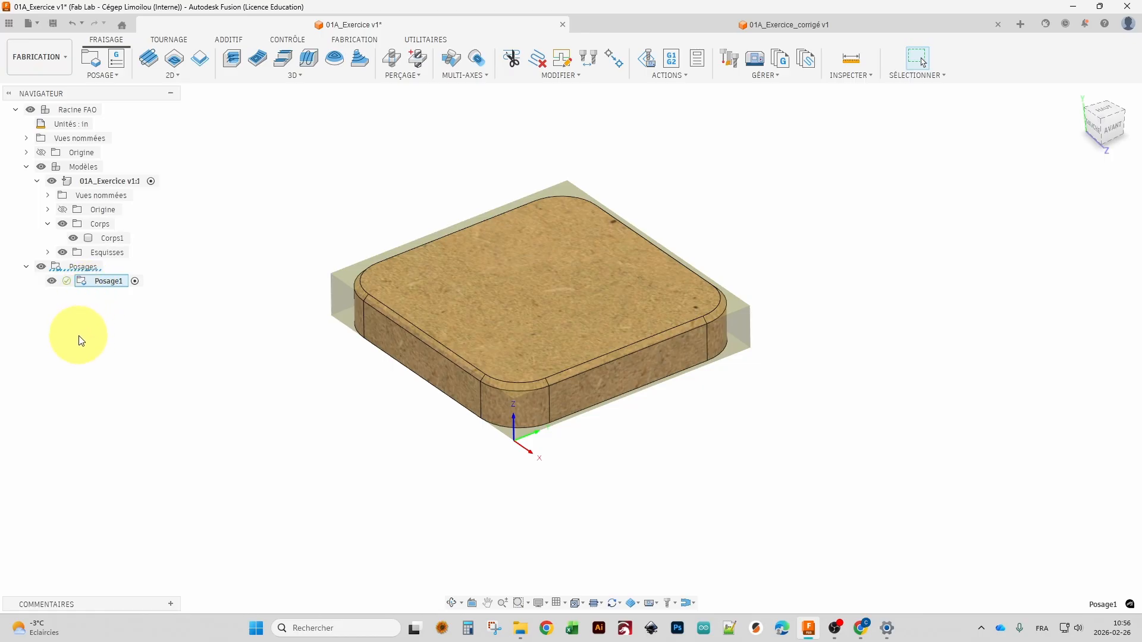
double_click(90, 284)
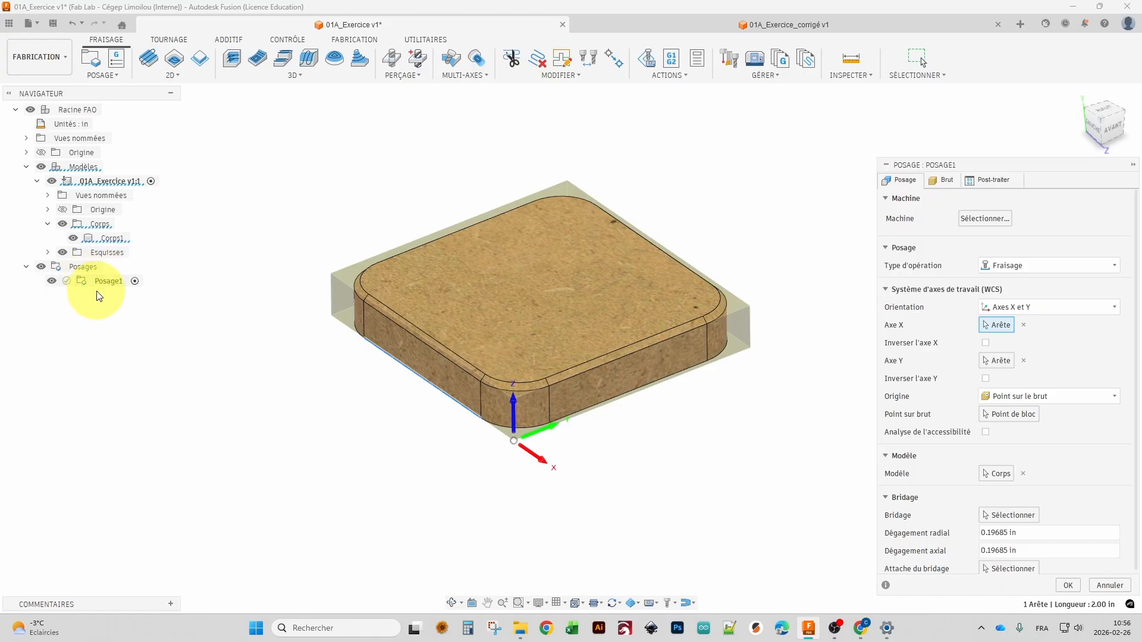
left_click(943, 180)
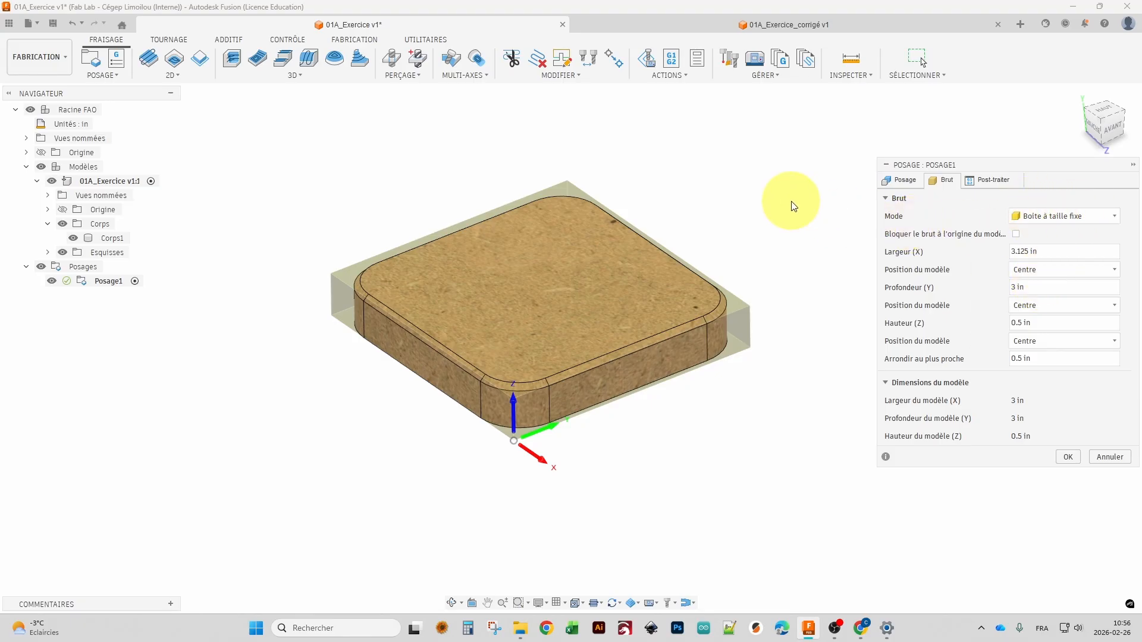
middle_click_drag(791, 206, 790, 234, "shift")
left_click(1012, 287)
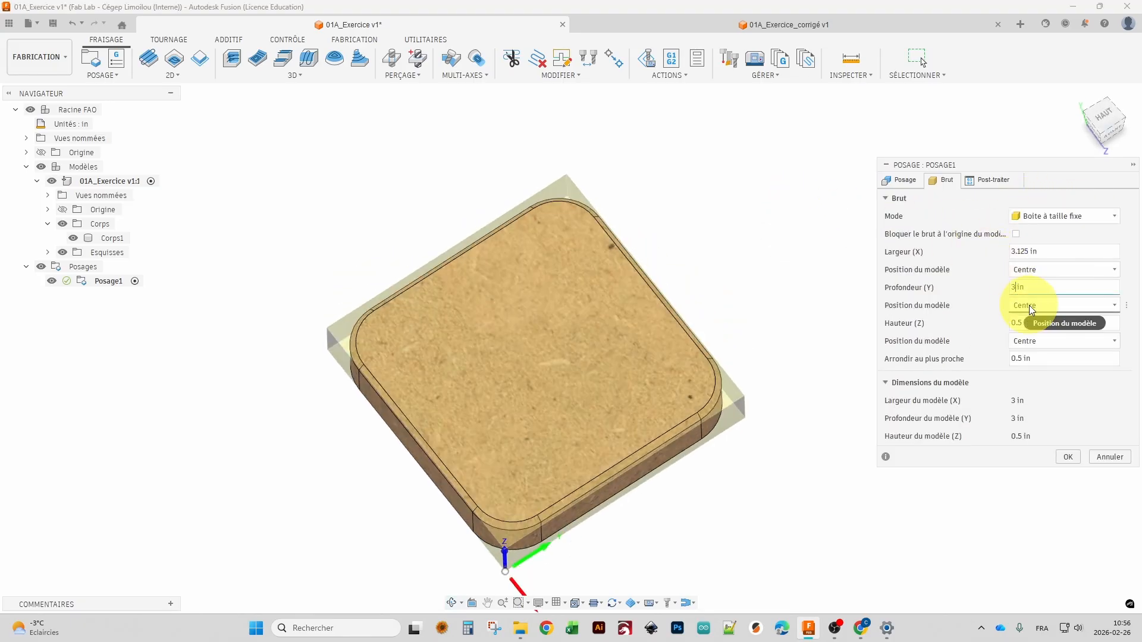
type("5")
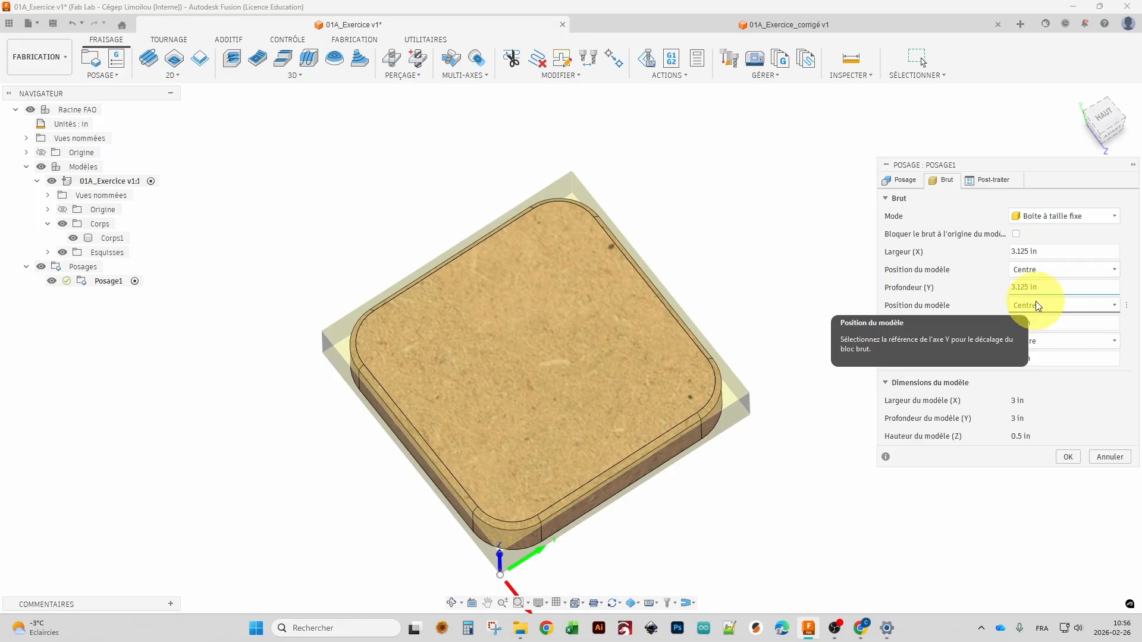
middle_click_drag(722, 284, 696, 265, "shift")
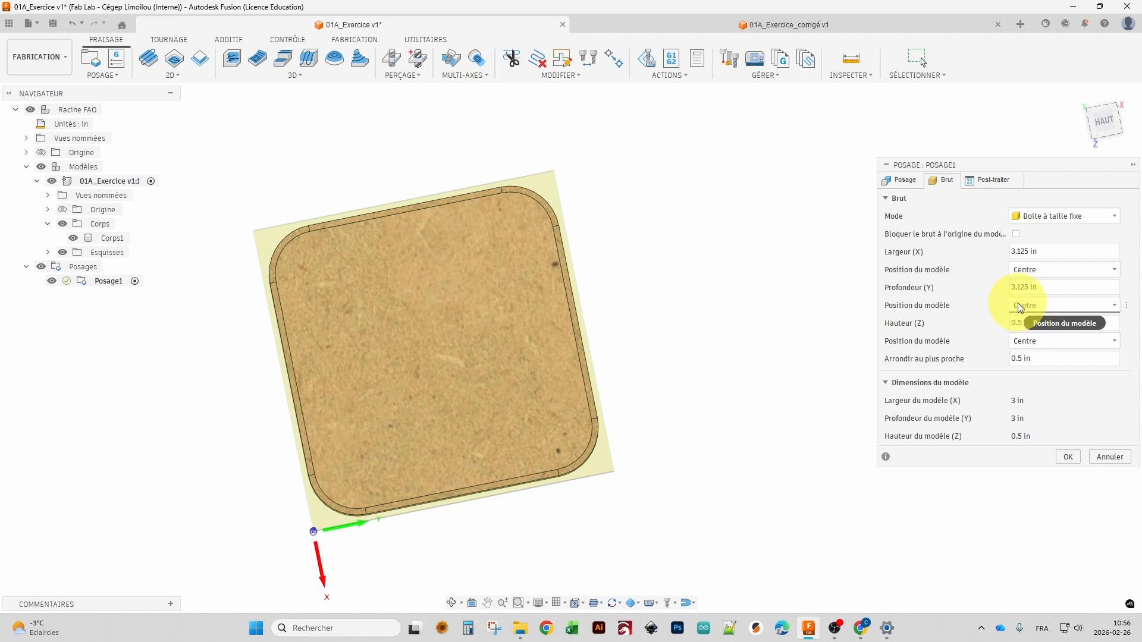
Set the stock's height (Z) to 0.75 in.
middle_click_drag(704, 343, 723, 258, "shift")
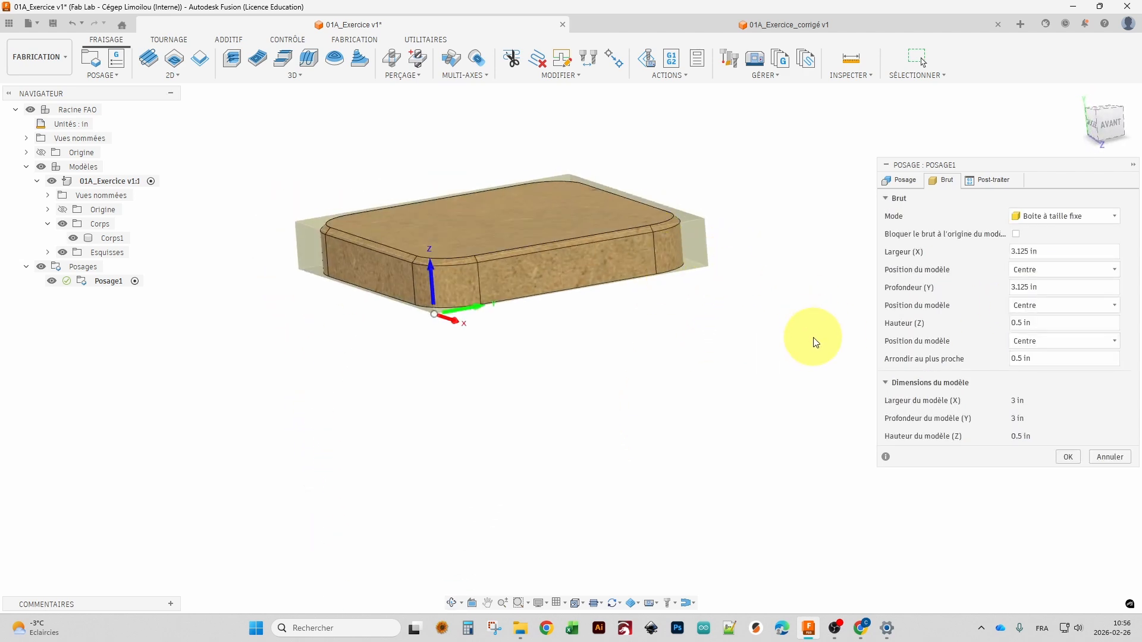
left_click(1017, 322)
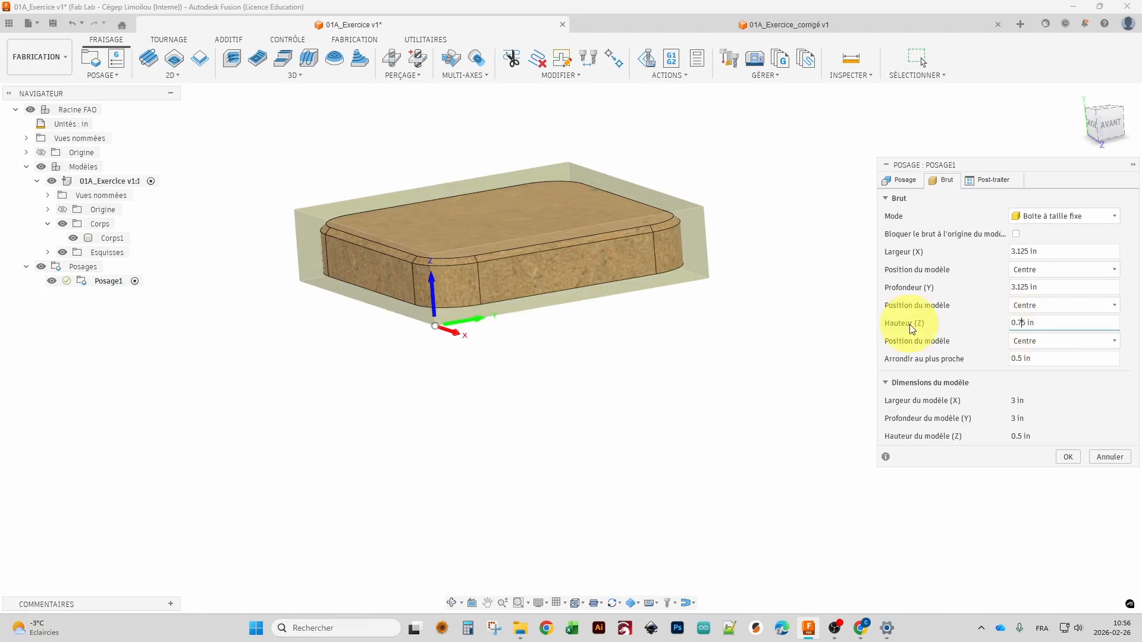
left_click(1106, 123)
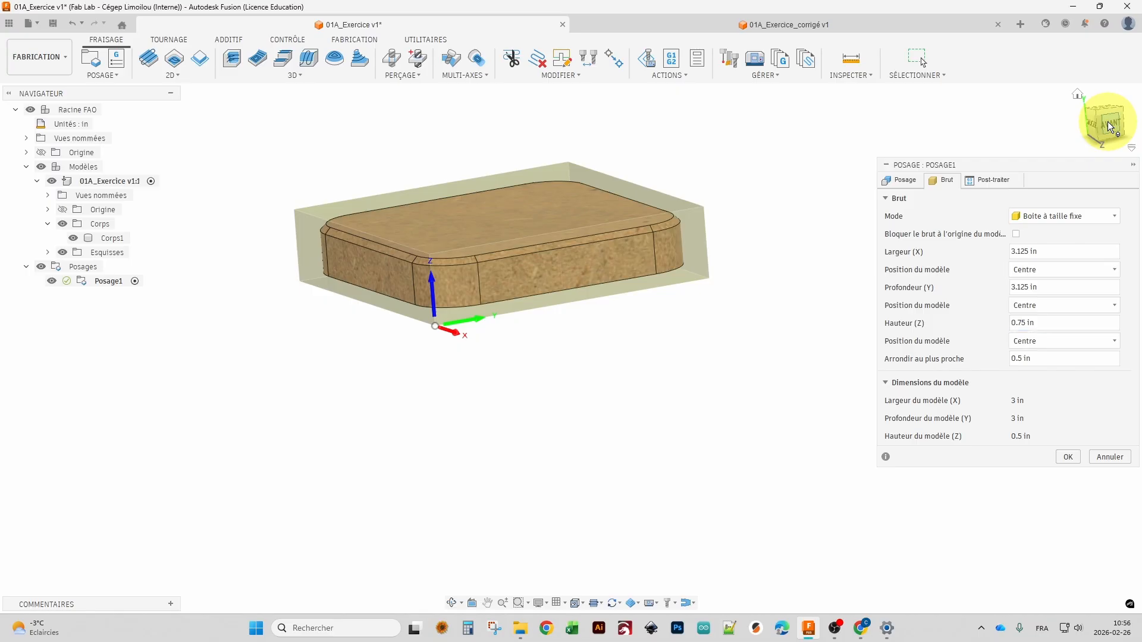
Position the model in the stock height by offset from the bottom (-Z) with a 0 in offset, and accept the setup.
scroll(311, 191, "up", 3)
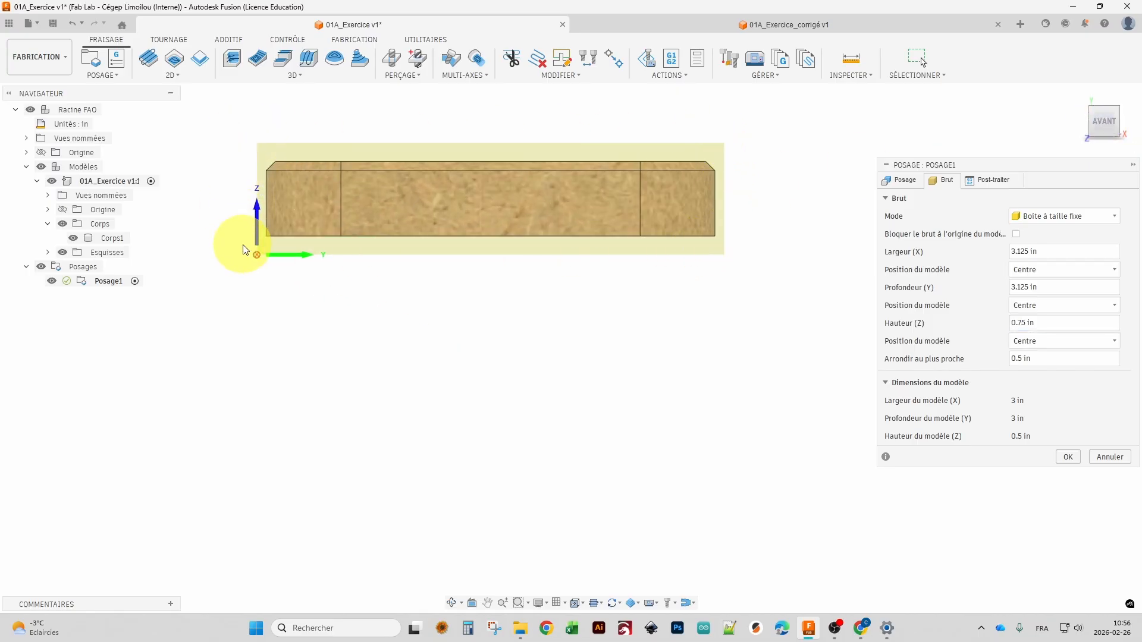
middle_click_drag(404, 282, 483, 324, "shift")
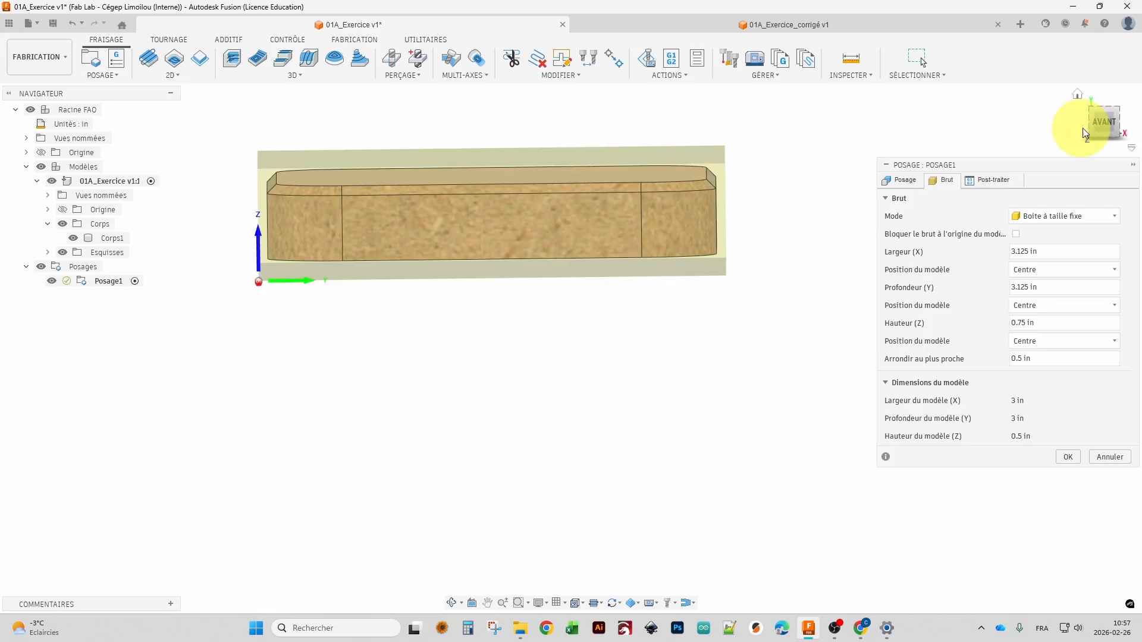
left_click(1103, 129)
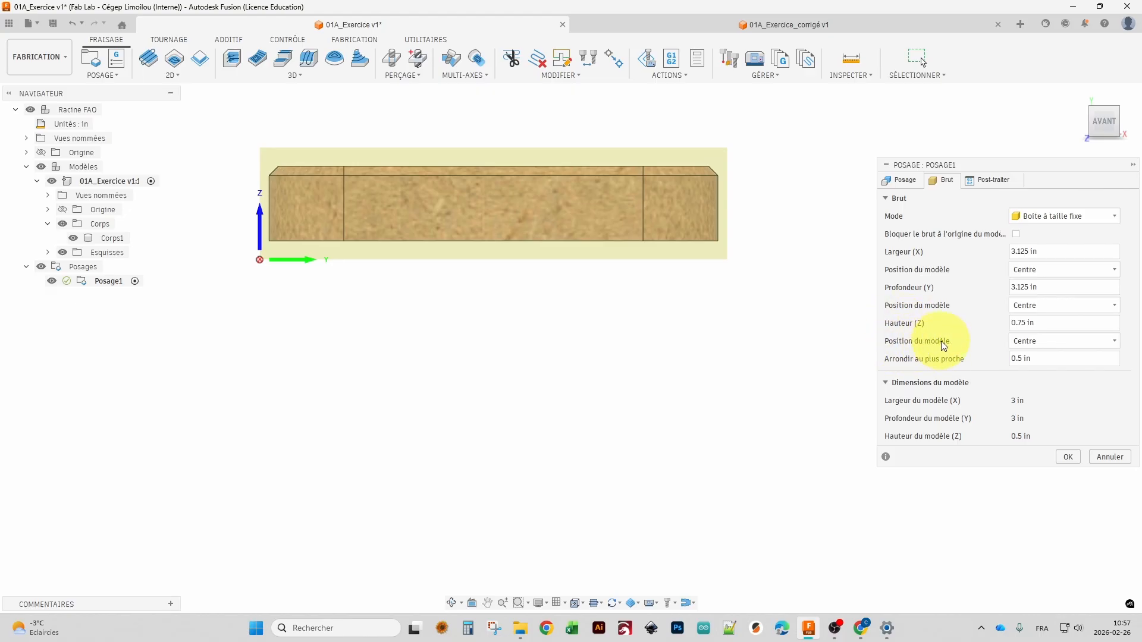
left_click(1029, 341)
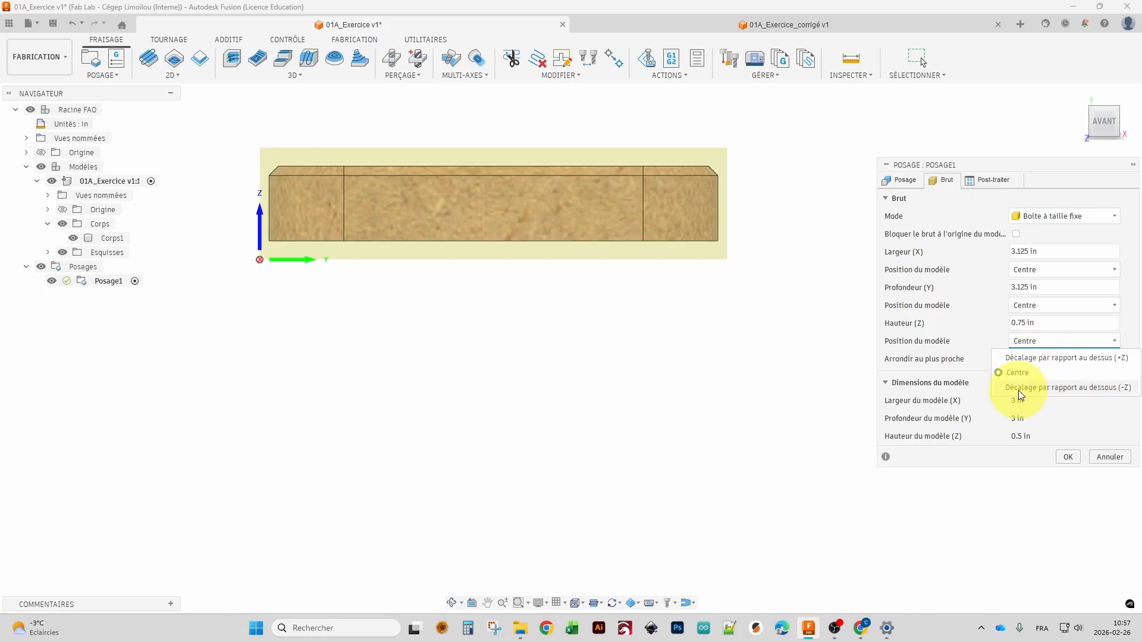
left_click(1127, 395)
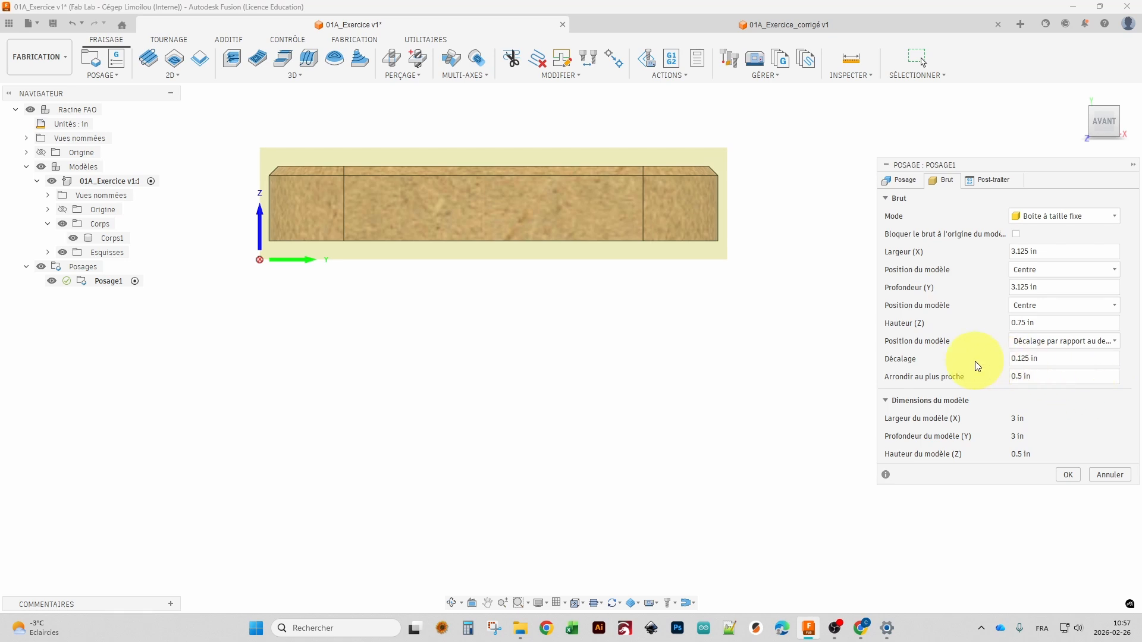
double_click(1022, 359)
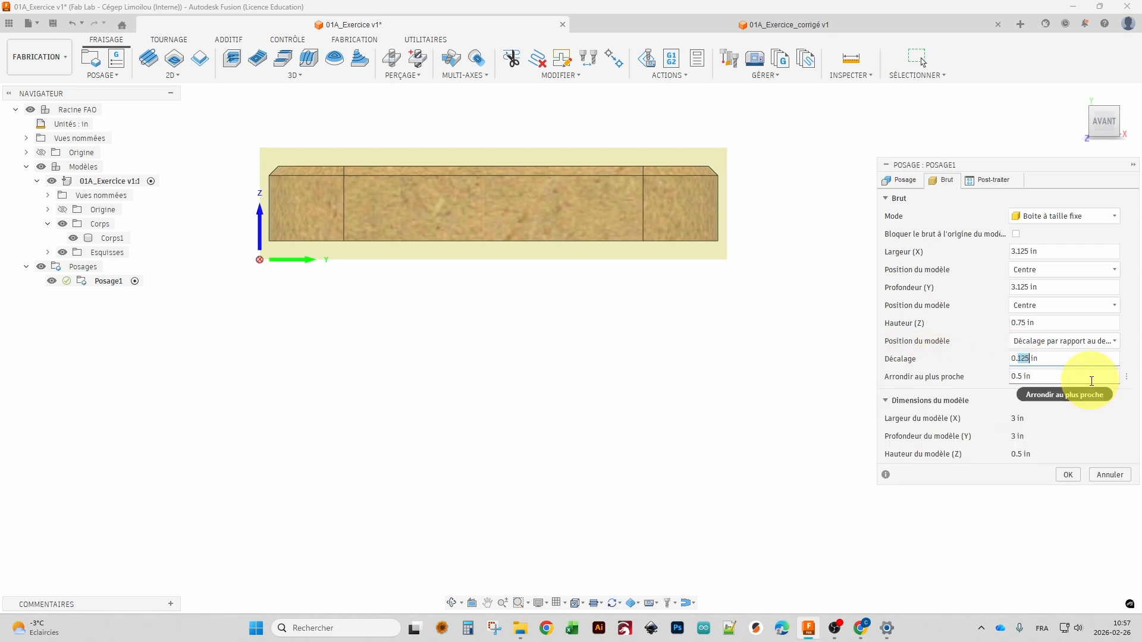
key("BackSpace")
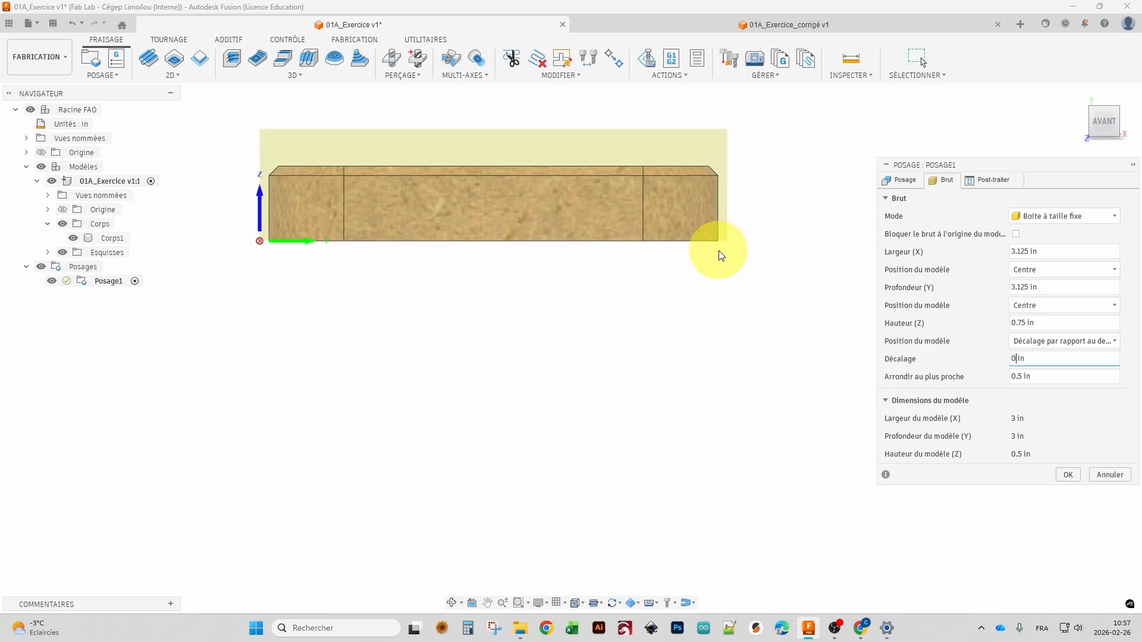
middle_click_drag(721, 265, 727, 319)
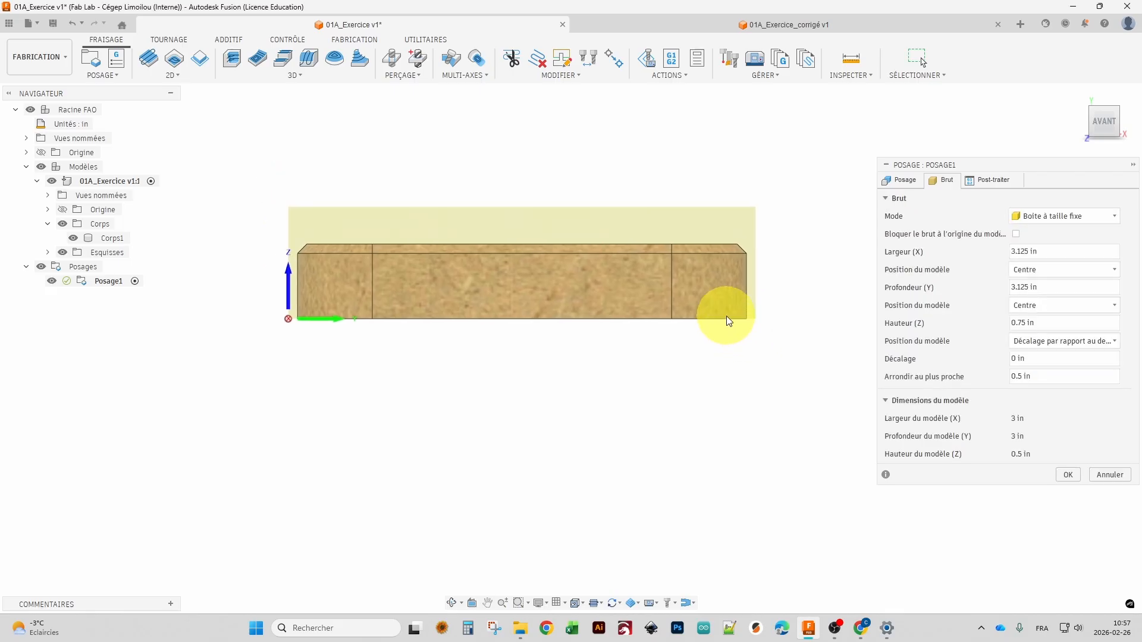
left_click(1066, 480)
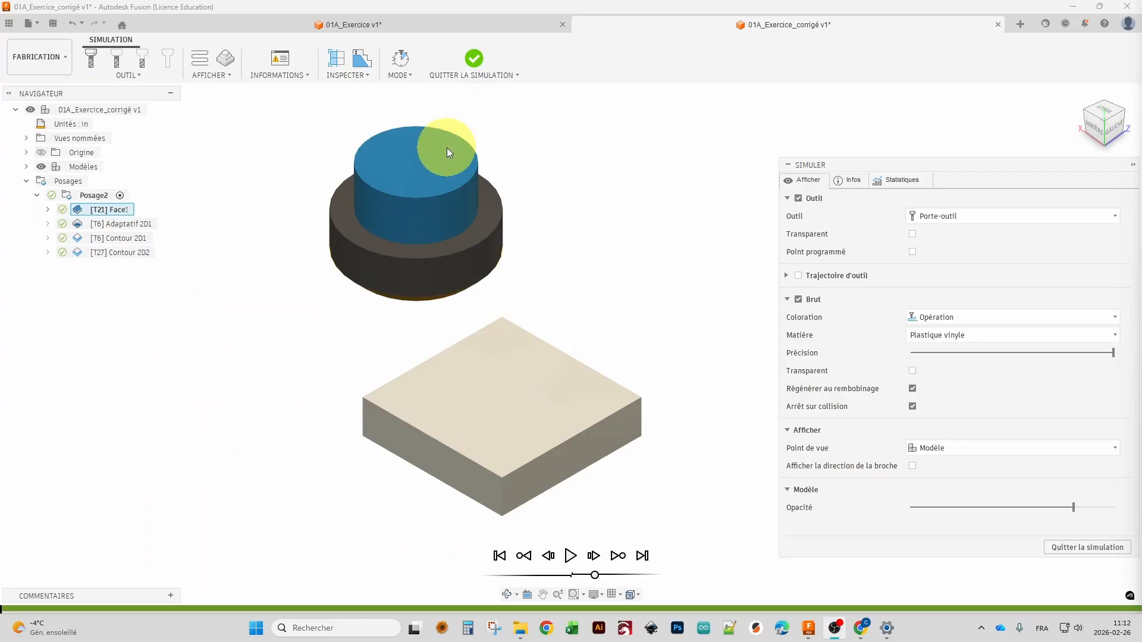
Play the Face1 machining simulation in 01A_Exercice_corrigé, speed up the playback and examine the stock from several sides.
middle_click_drag(448, 153, 615, 236, "shift")
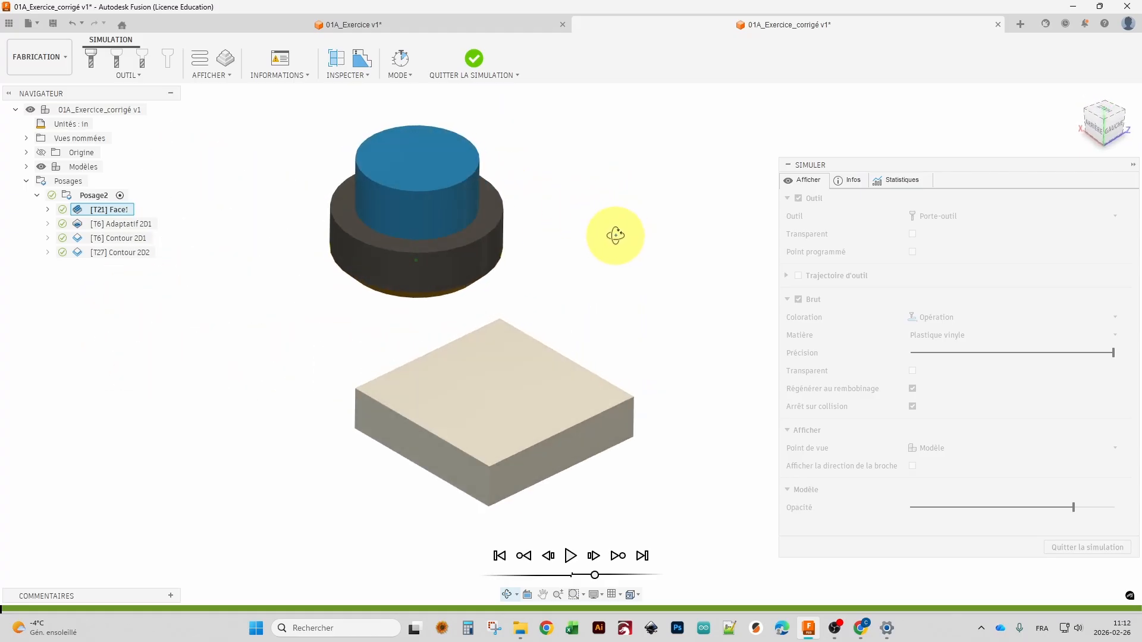
left_click(1105, 120)
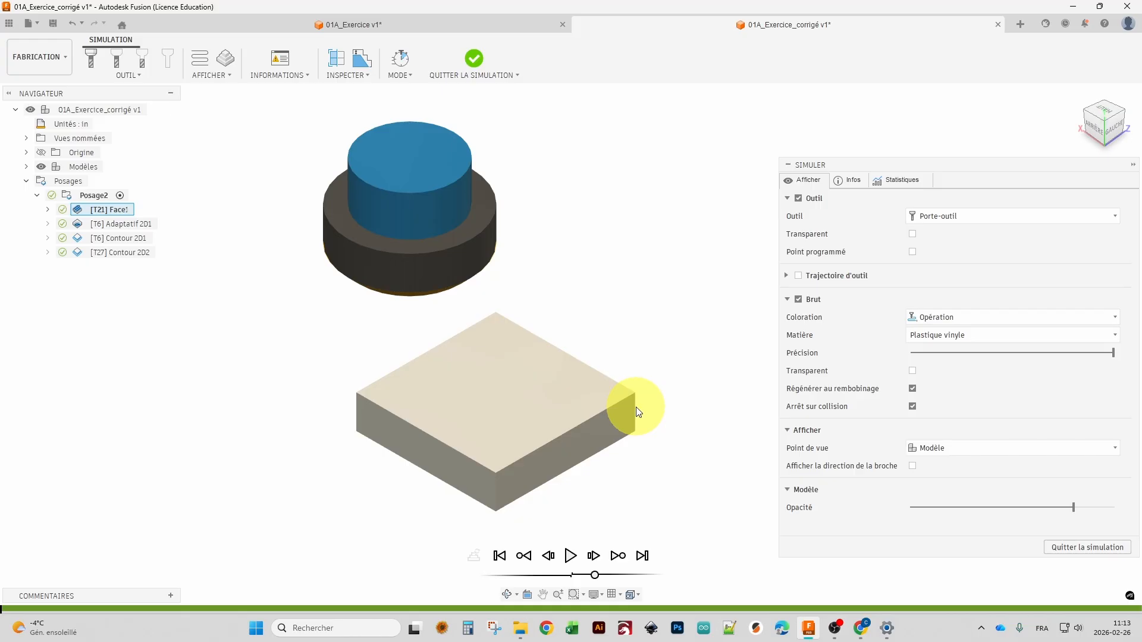
left_click(570, 556)
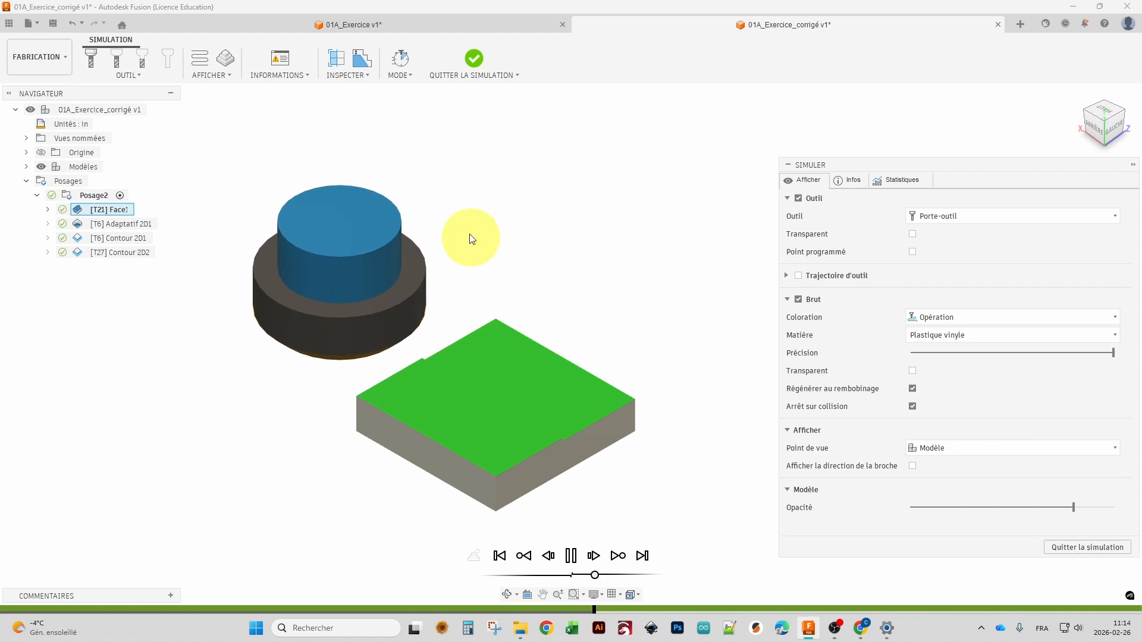
left_click(603, 575)
left_click_drag(603, 575, 615, 575)
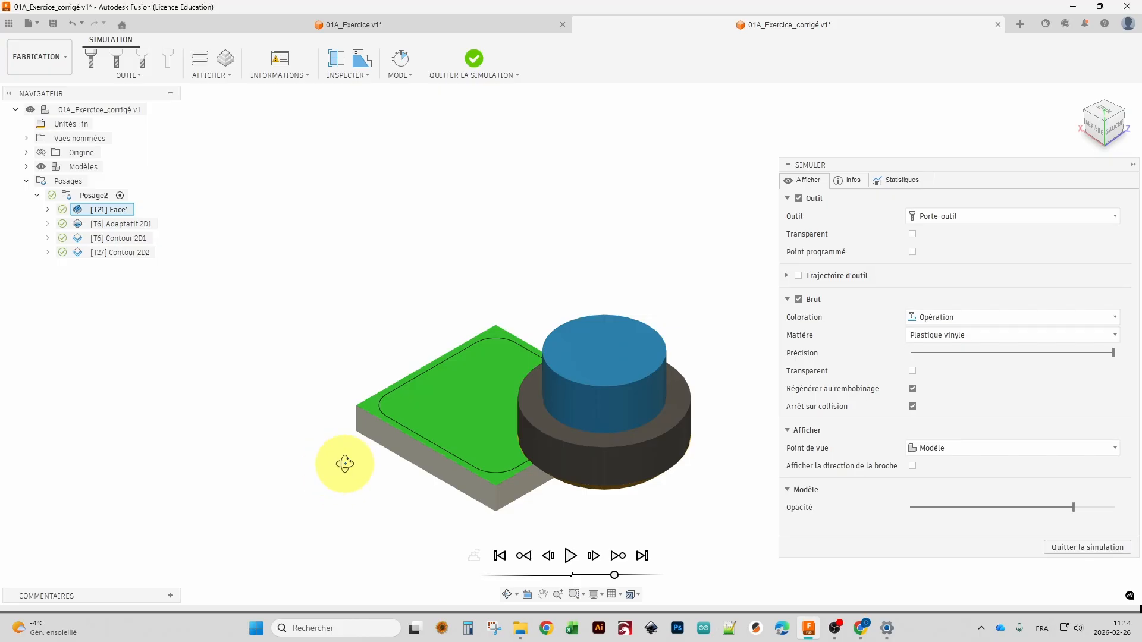
middle_click_drag(350, 464, 465, 269, "shift")
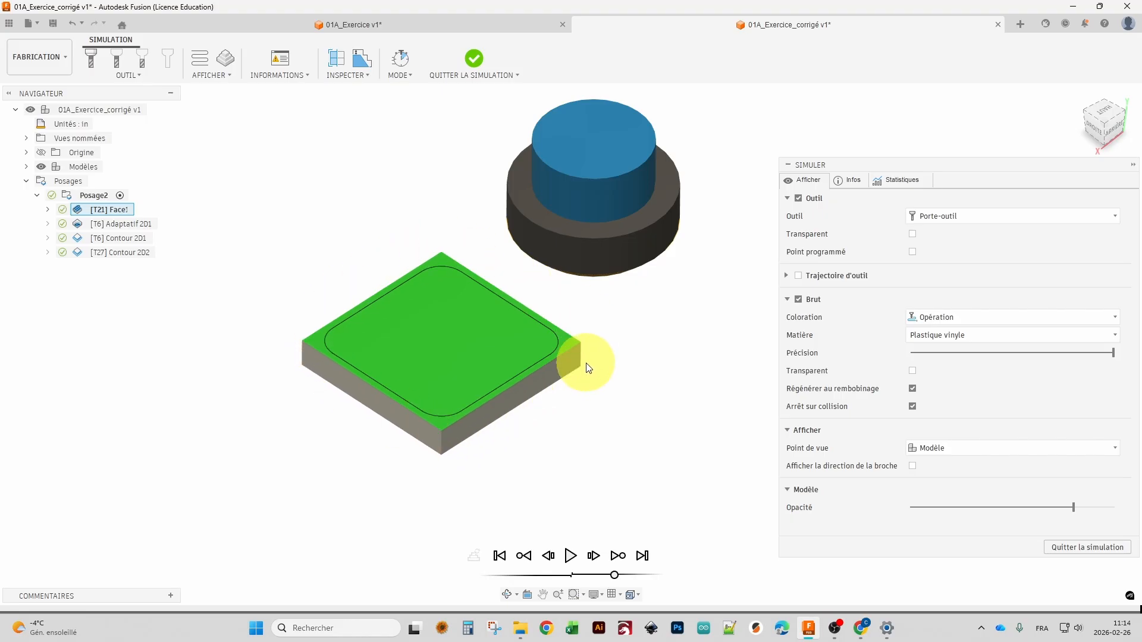
middle_click_drag(581, 390, 573, 341, "shift")
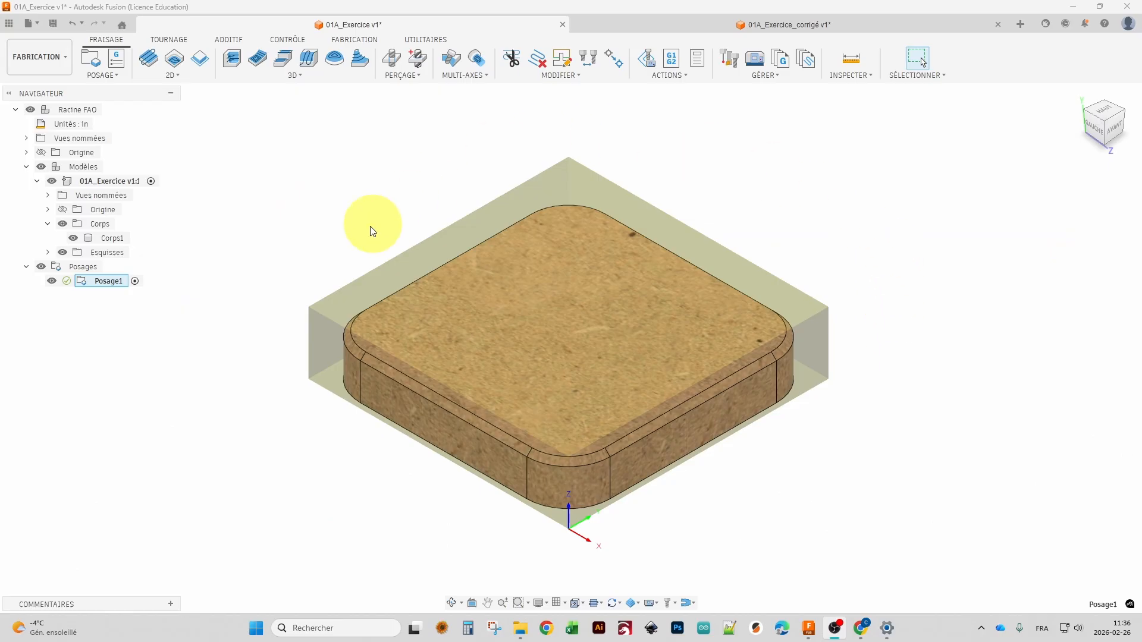
Start a Face operation in 01A_Exercice and choose tool 21 (Ø2 1/4" 45°) from the Avid CNC library with the MDF / LAMINÉ (SURFAÇAGE) preset.
left_click(150, 59)
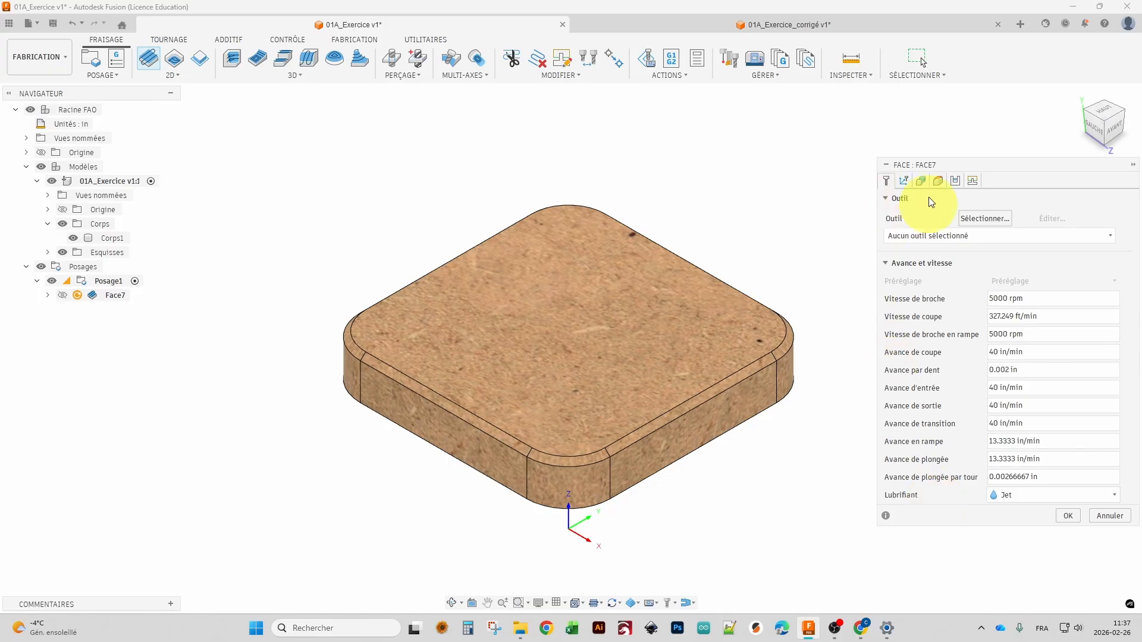
left_click(983, 218)
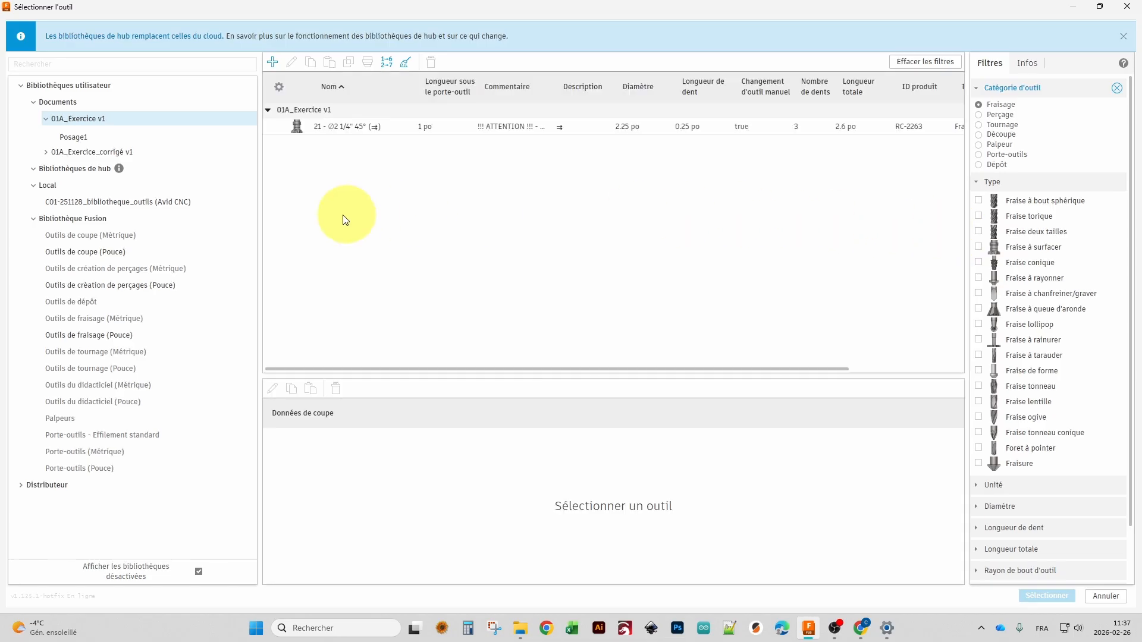
left_click(189, 202)
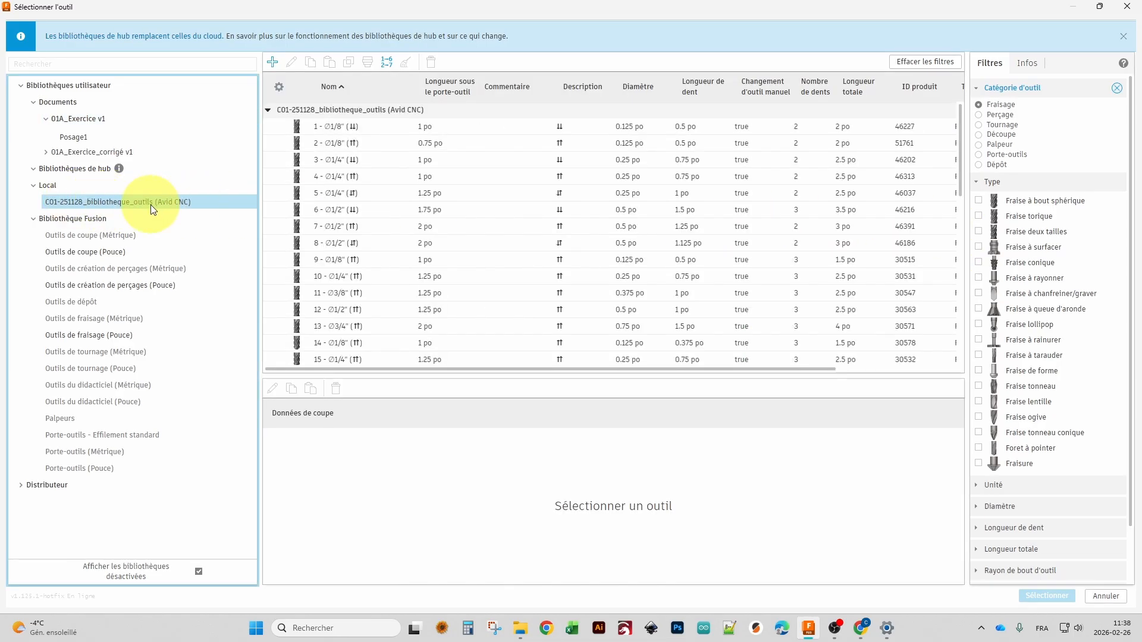
scroll(336, 214, "down", 4)
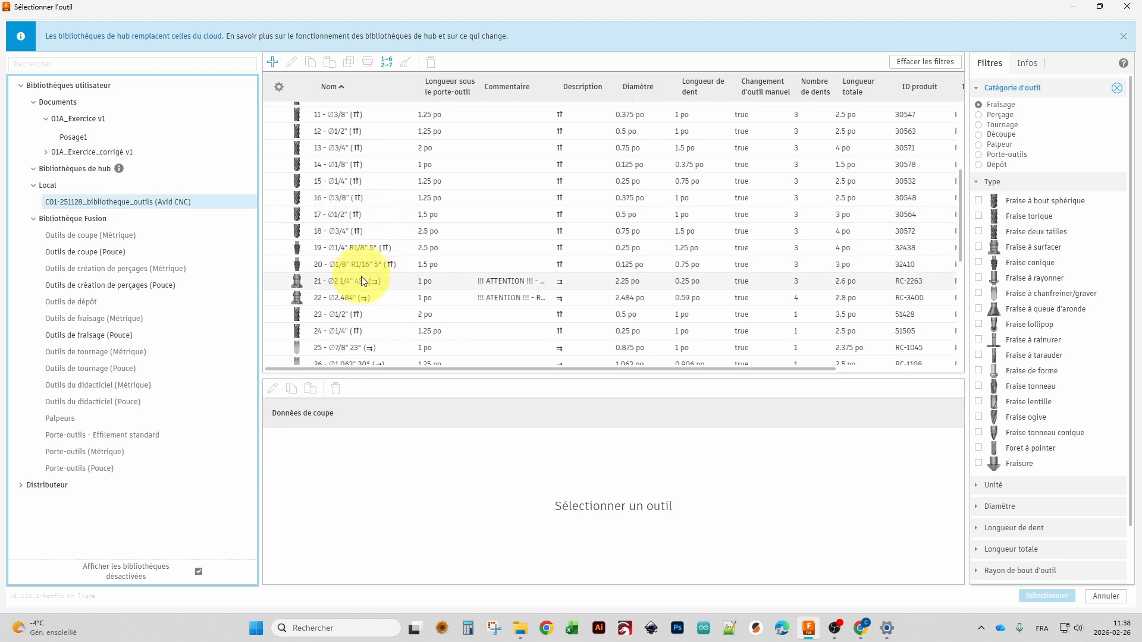
left_click(364, 281)
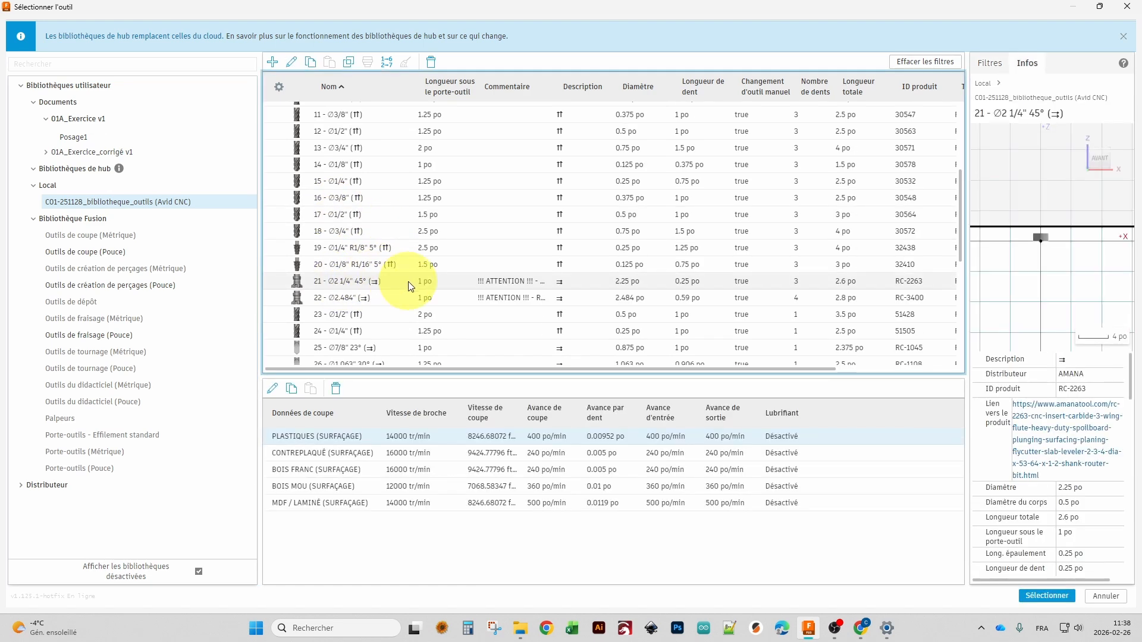
left_click(281, 502)
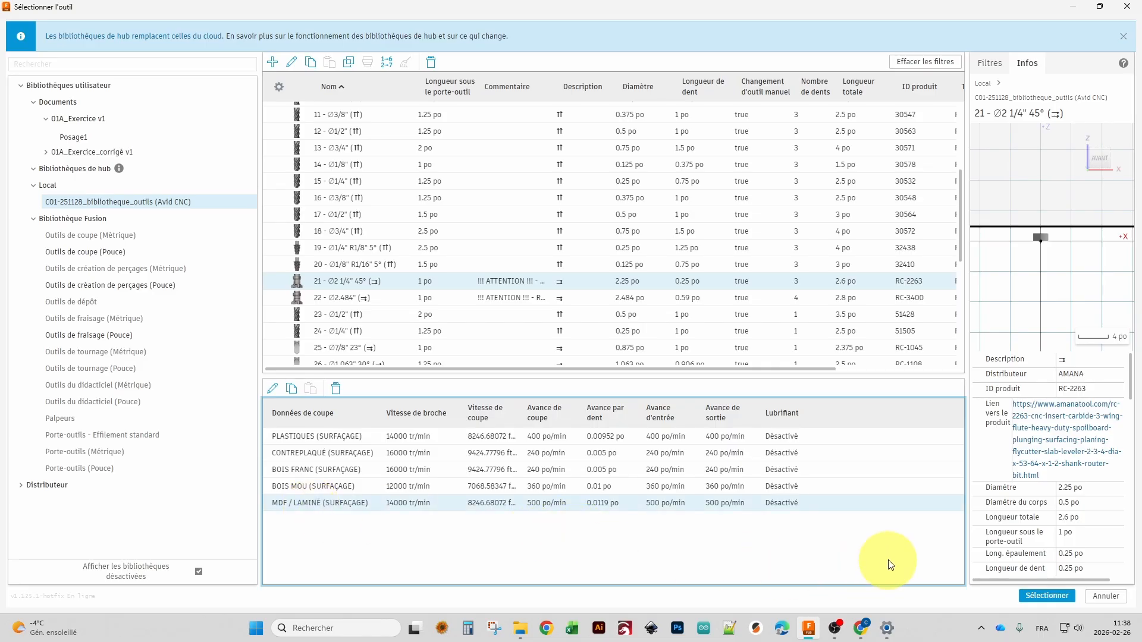
Open the RC-2263 cutter's product page in the browser, review its pictures and specifications, and close it.
left_click(1056, 434)
left_click(675, 365)
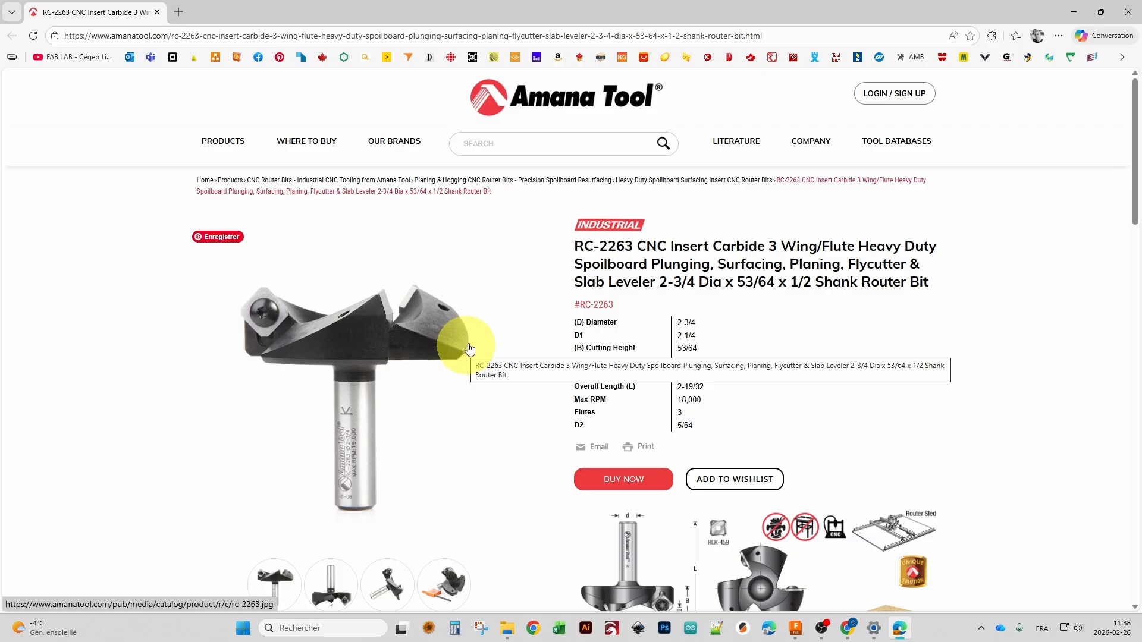
scroll(479, 341, "down", 2)
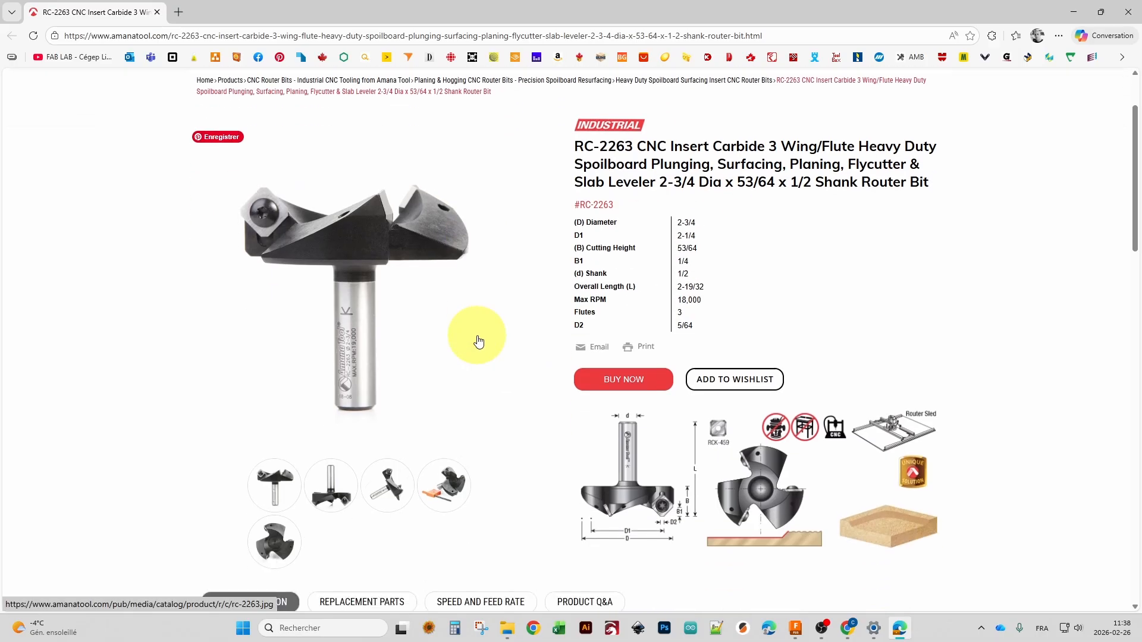
scroll(479, 342, "down", 4)
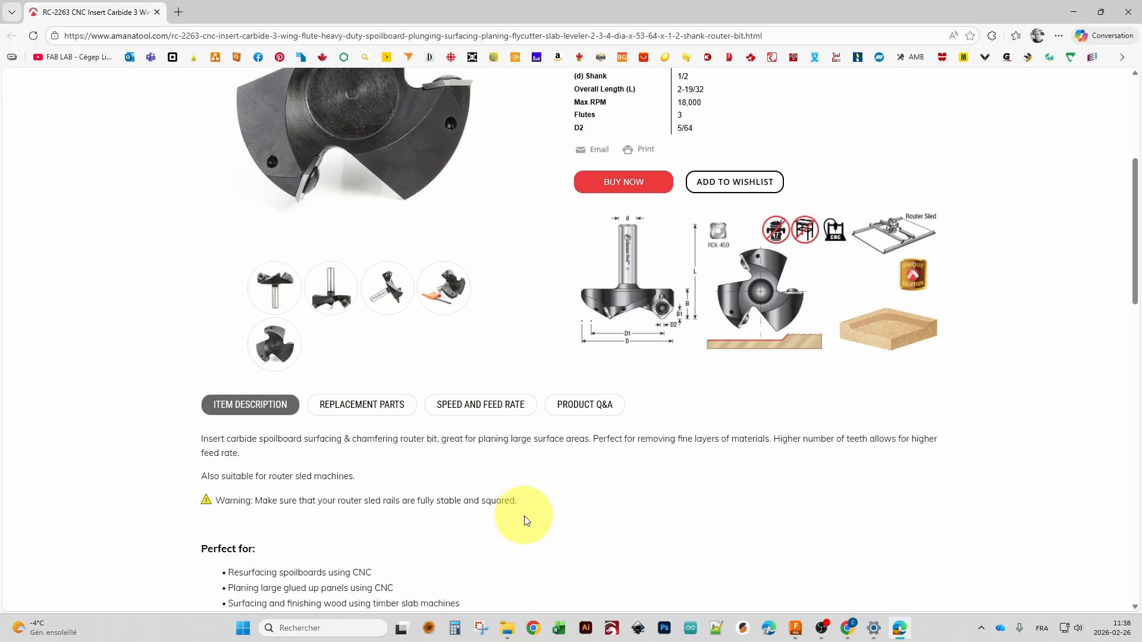
scroll(523, 519, "up", 6)
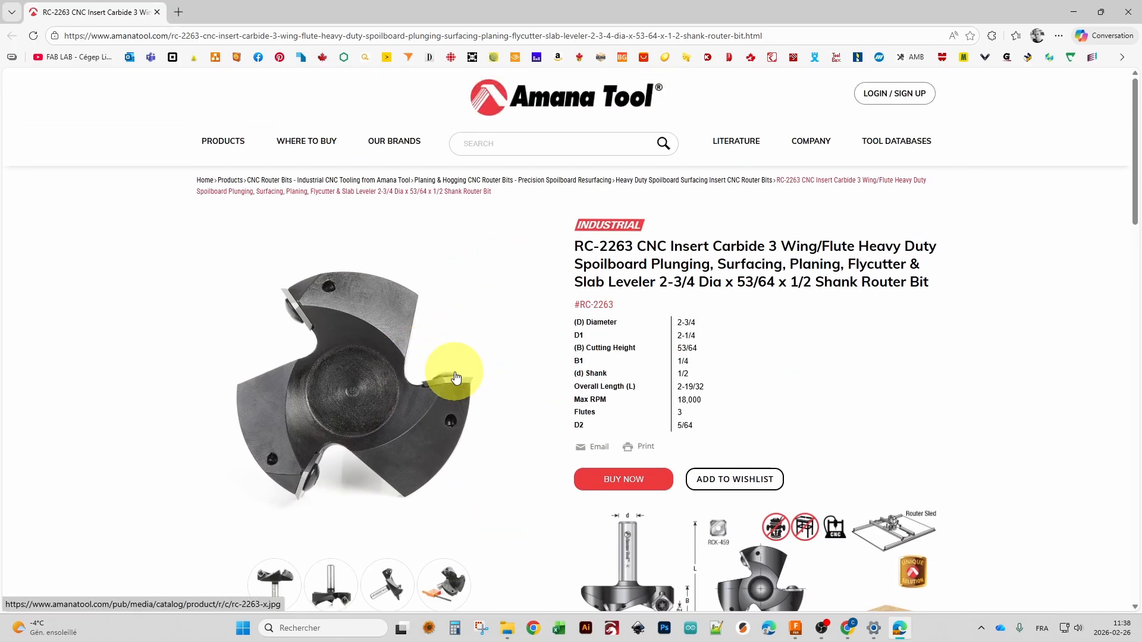
left_click(1127, 12)
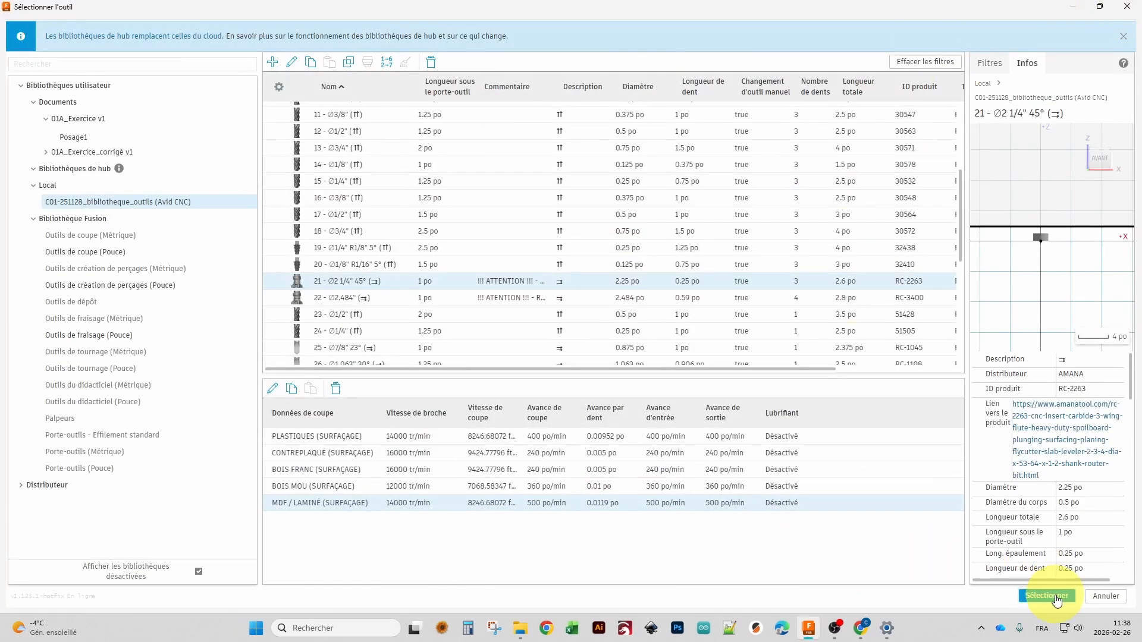
Confirm the tool and cutting data for the Face operation and check its tool orientation option.
left_click(1054, 599)
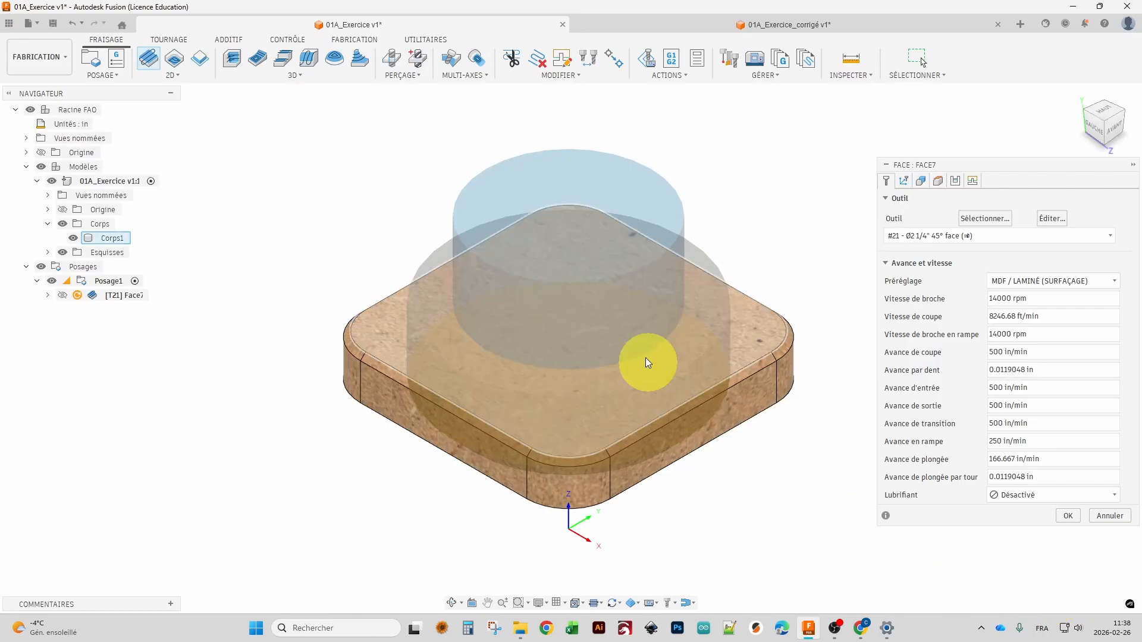
middle_click_drag(581, 331, 657, 485, "shift")
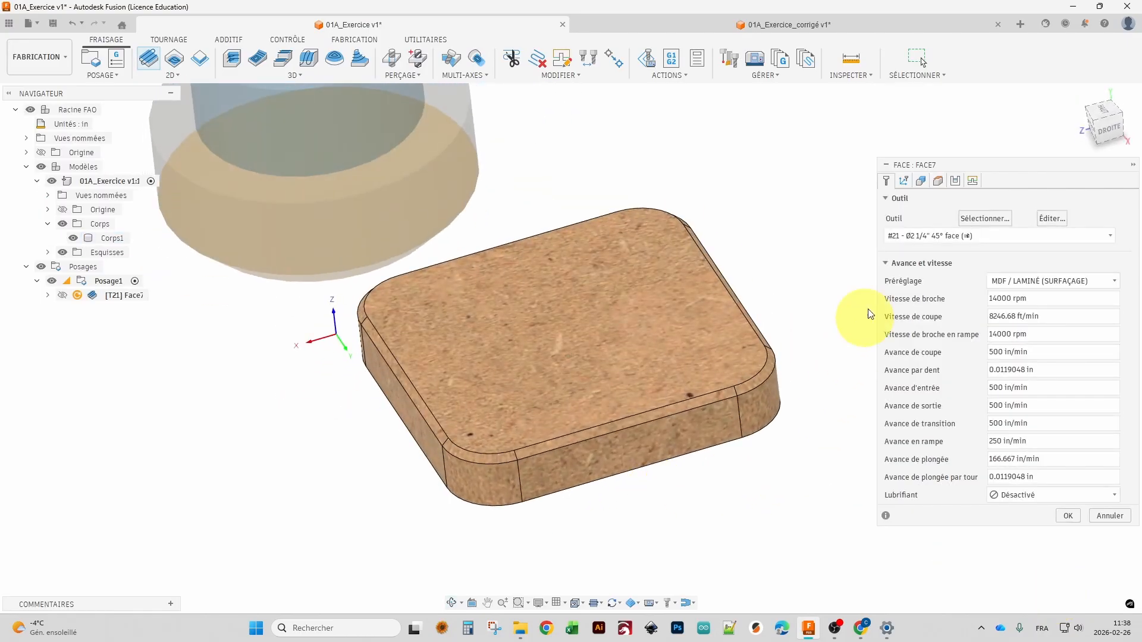
left_click(904, 180)
scroll(818, 298, "down", 2)
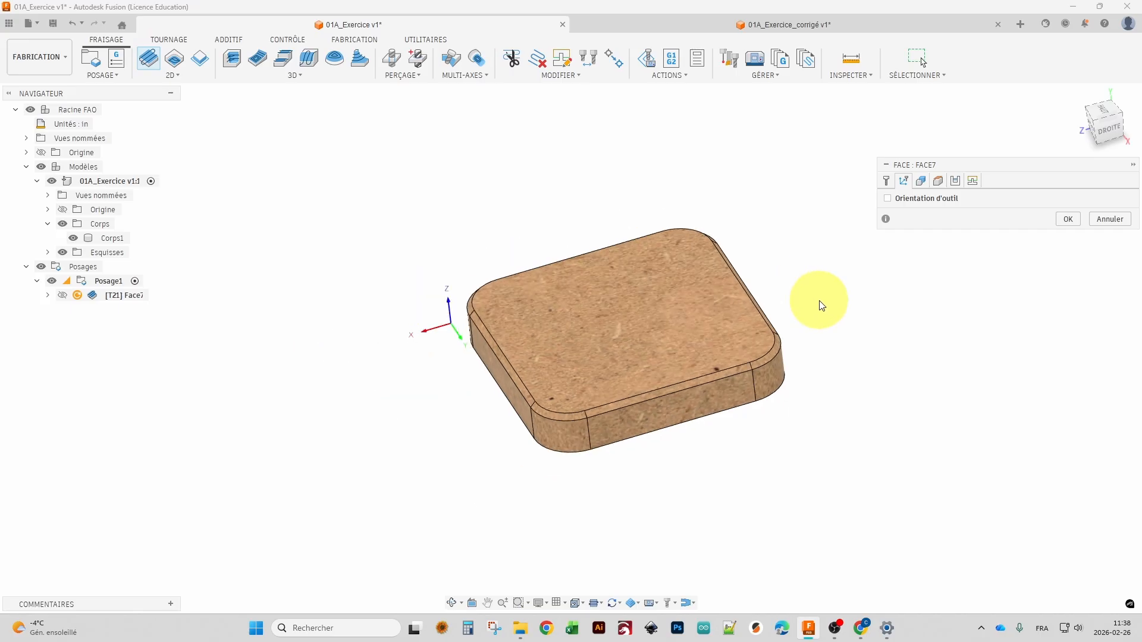
middle_click_drag(821, 306, 763, 360)
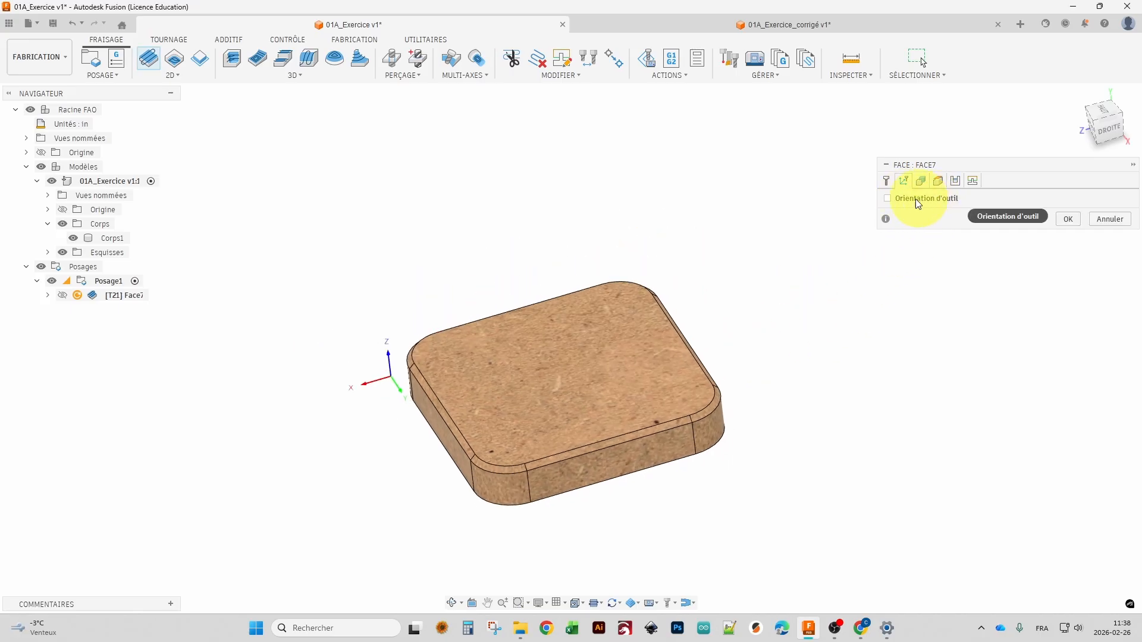
mouse_move(938, 205)
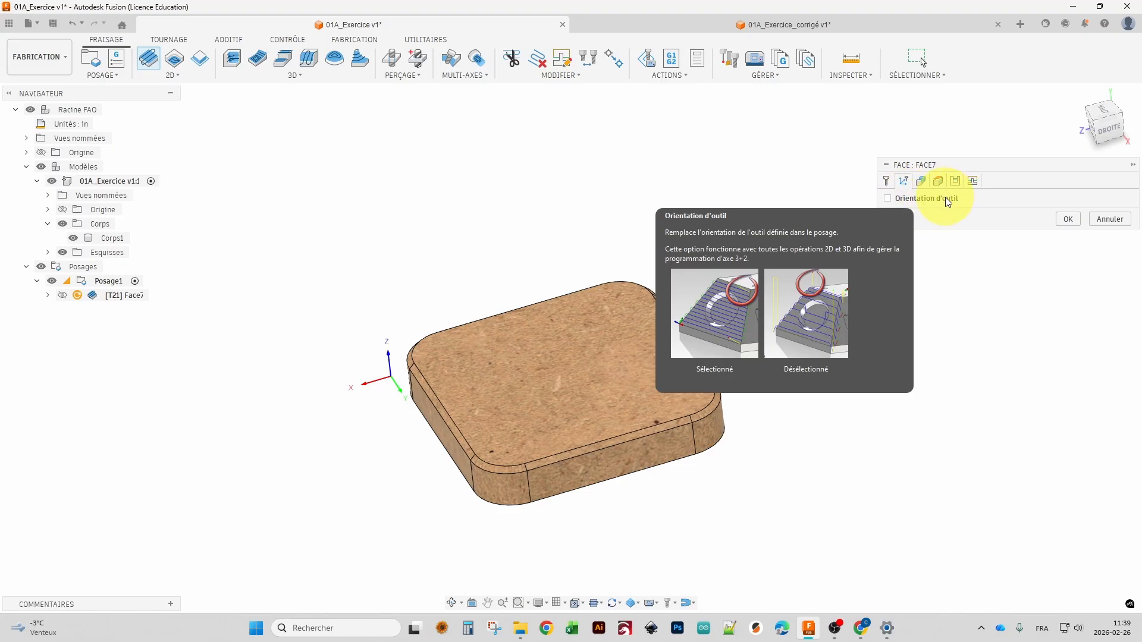
Review the Face operation's stock contour and its clearance, retract, feed, top and bottom heights around the part.
left_click(921, 182)
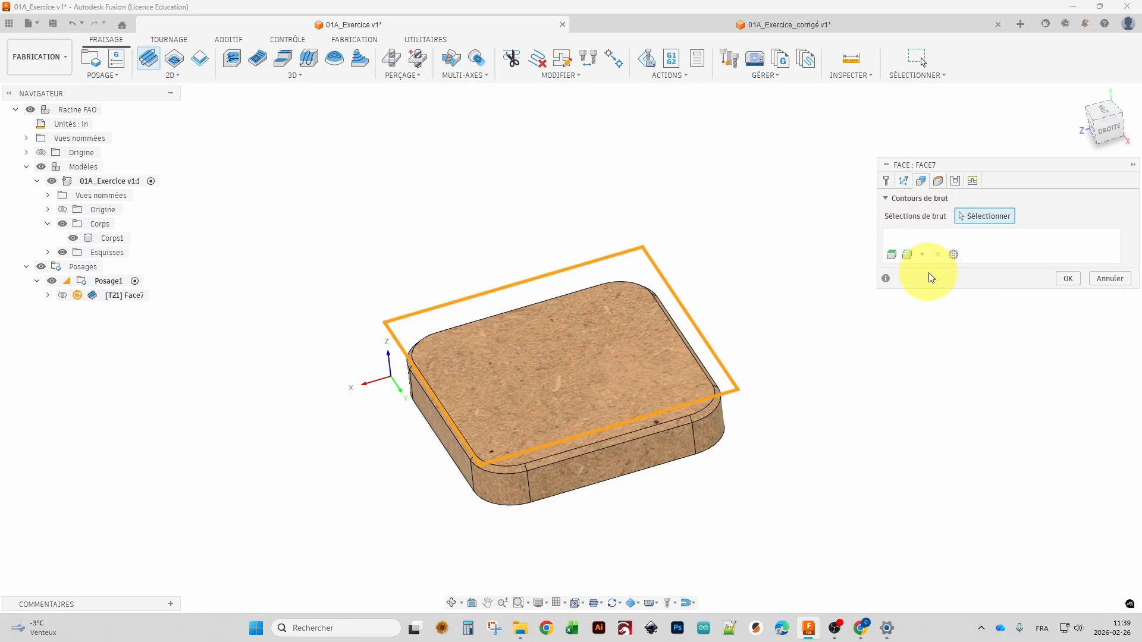
left_click(940, 179)
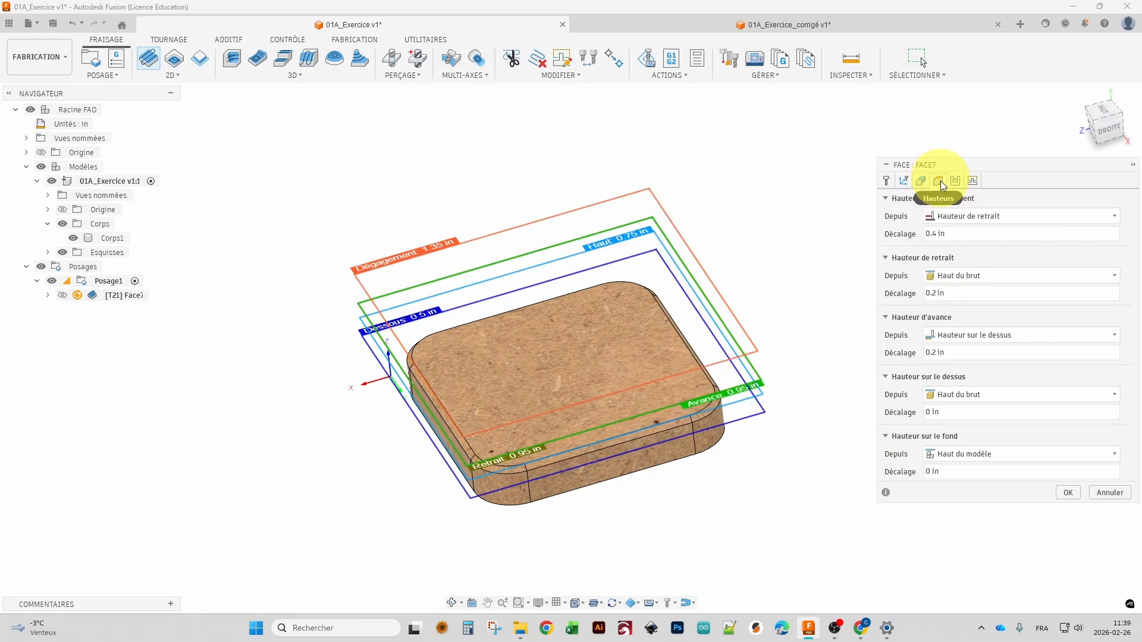
left_click(1093, 121)
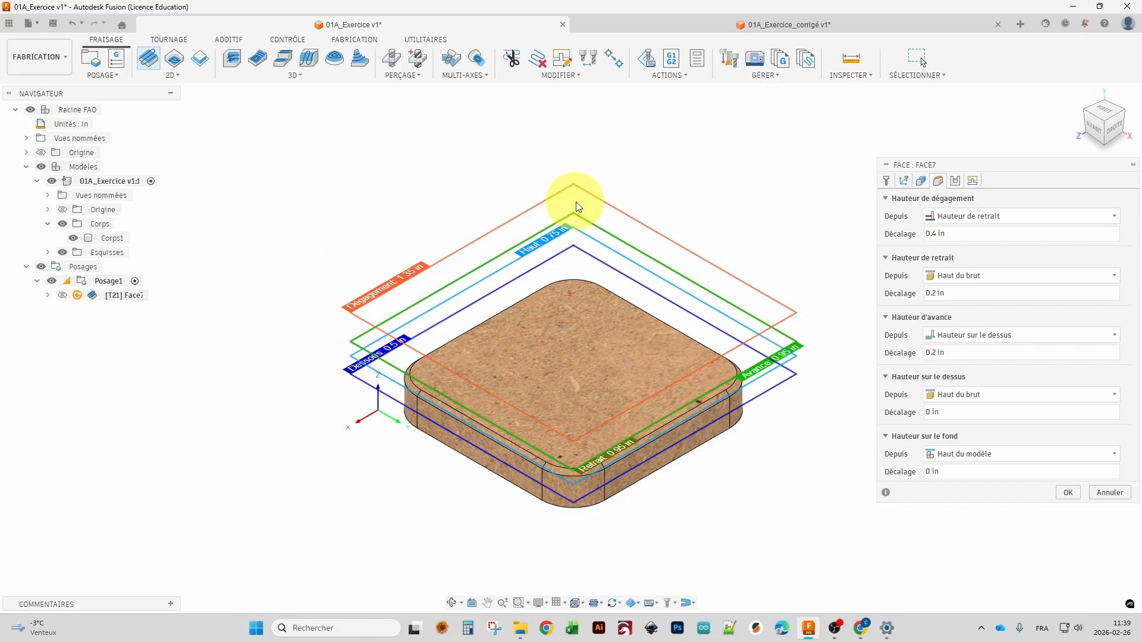
middle_click_drag(803, 233, 774, 187, "shift")
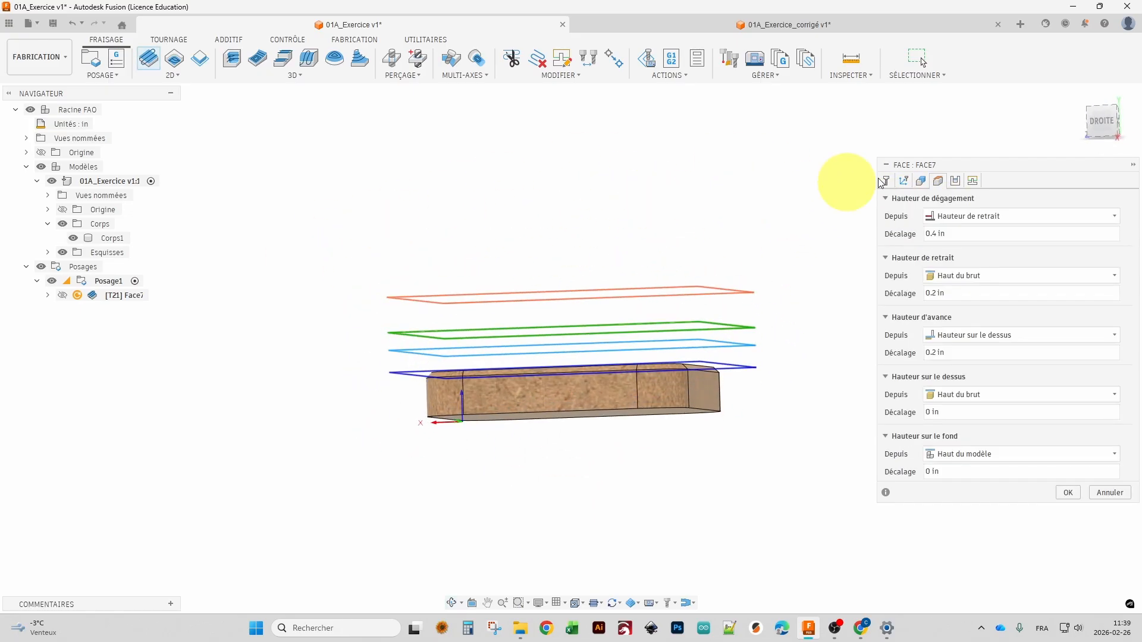
Enable multiple depths for the Face operation's passes and set the maximum Z stepdown to 0.0625 in.
left_click(1083, 134)
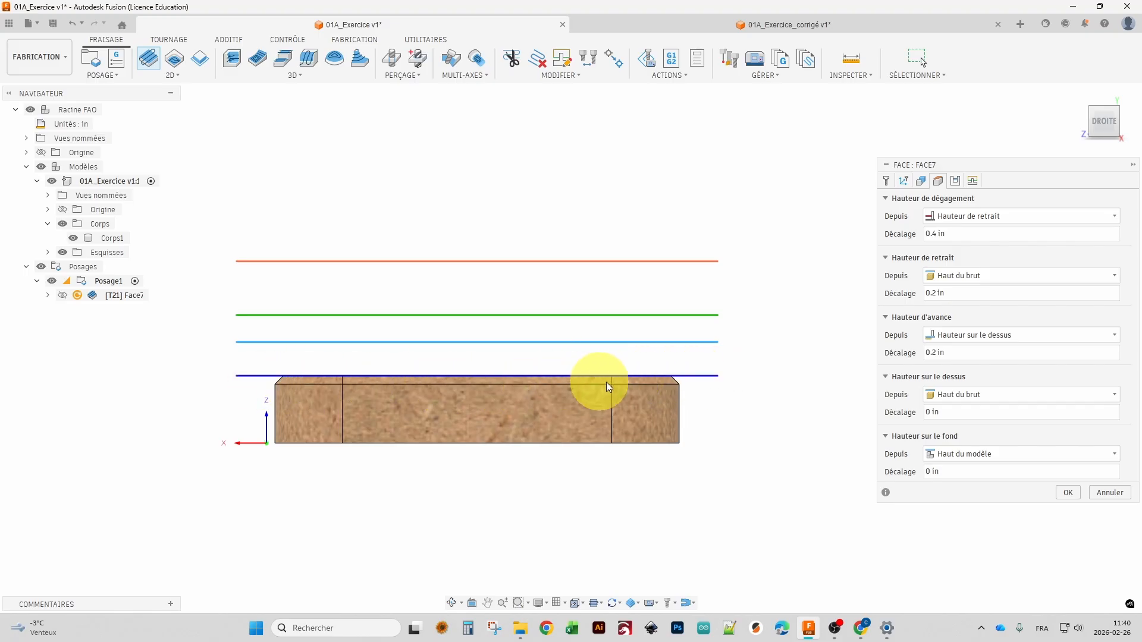
middle_click_drag(777, 327, 759, 357, "shift")
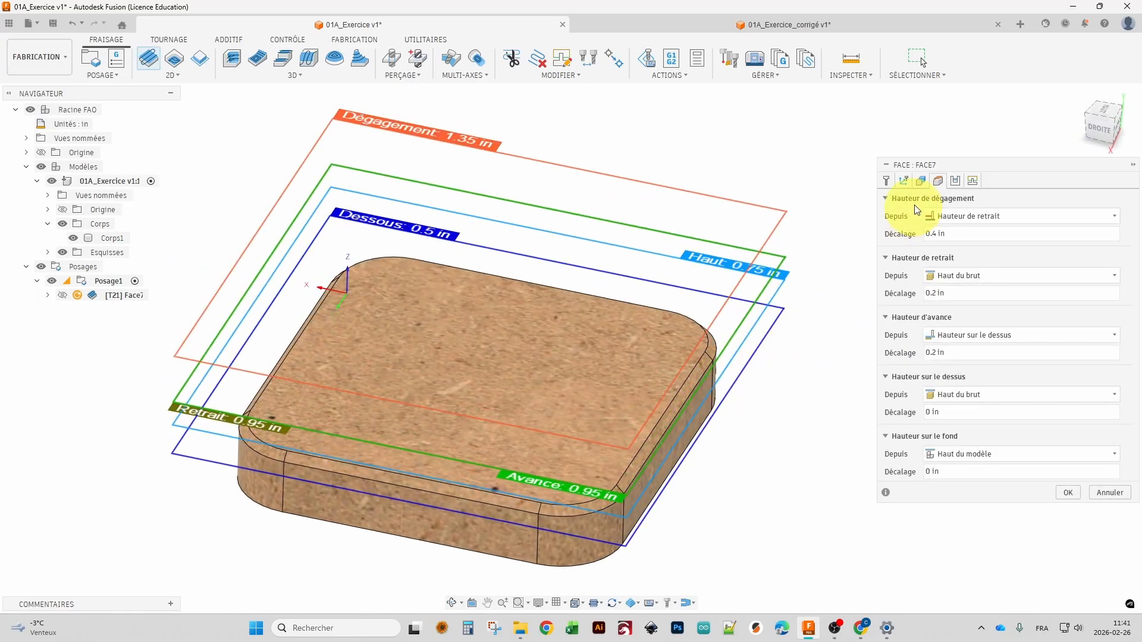
left_click(956, 182)
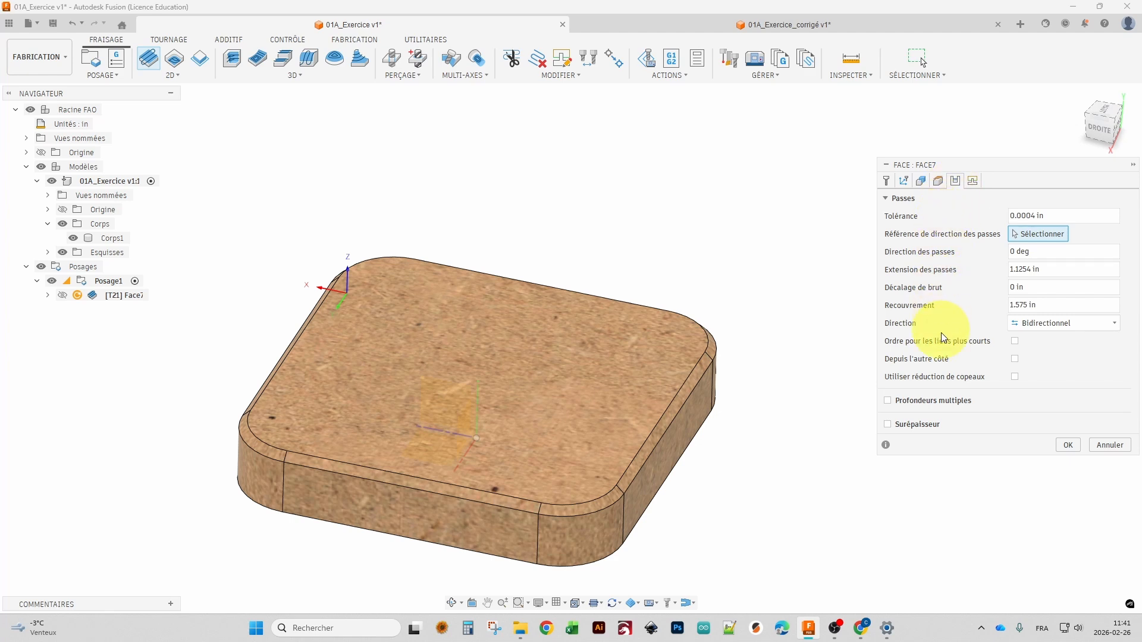
left_click(887, 401)
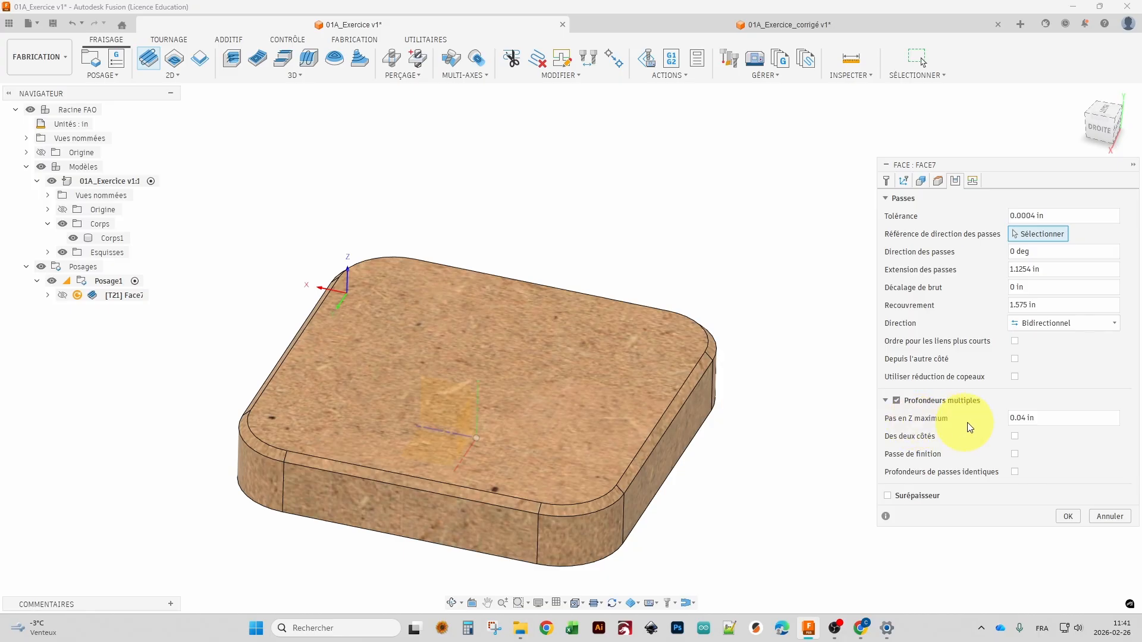
left_click(1025, 418)
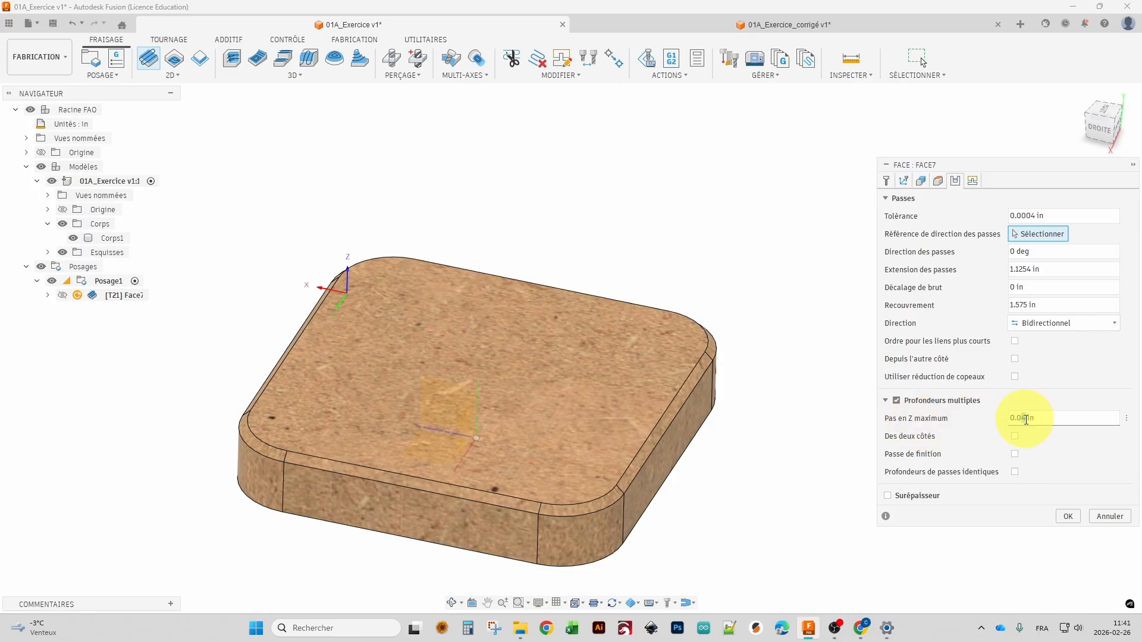
type("525")
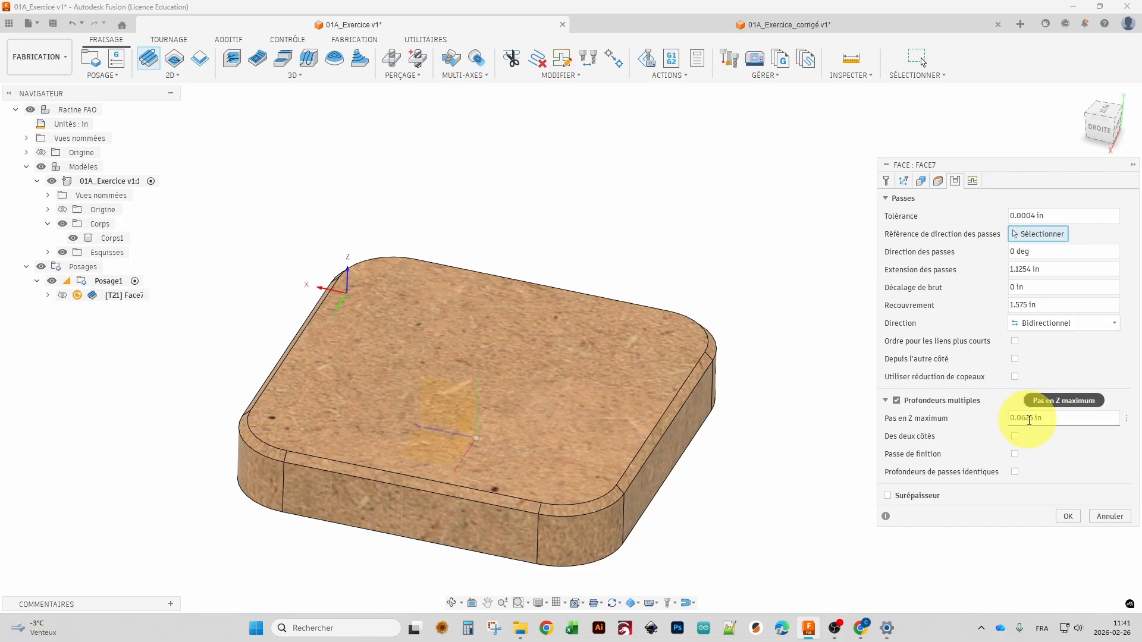
mouse_move(1027, 423)
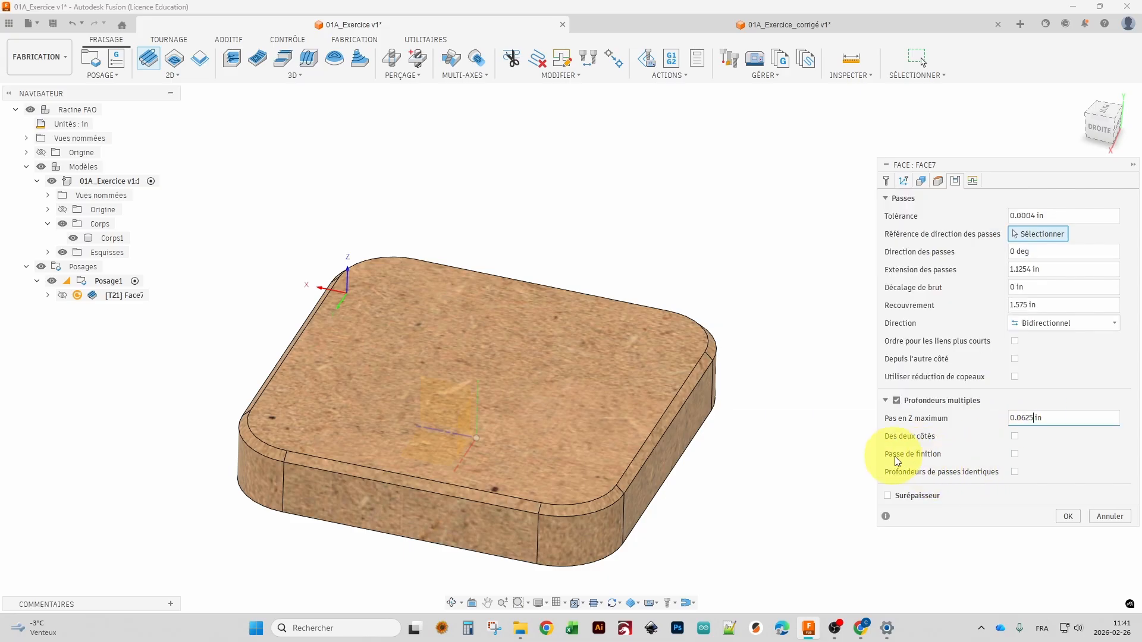
Add a finishing pass 0.03125 in deep, check the linking settings, and confirm the Face operation.
left_click(1014, 454)
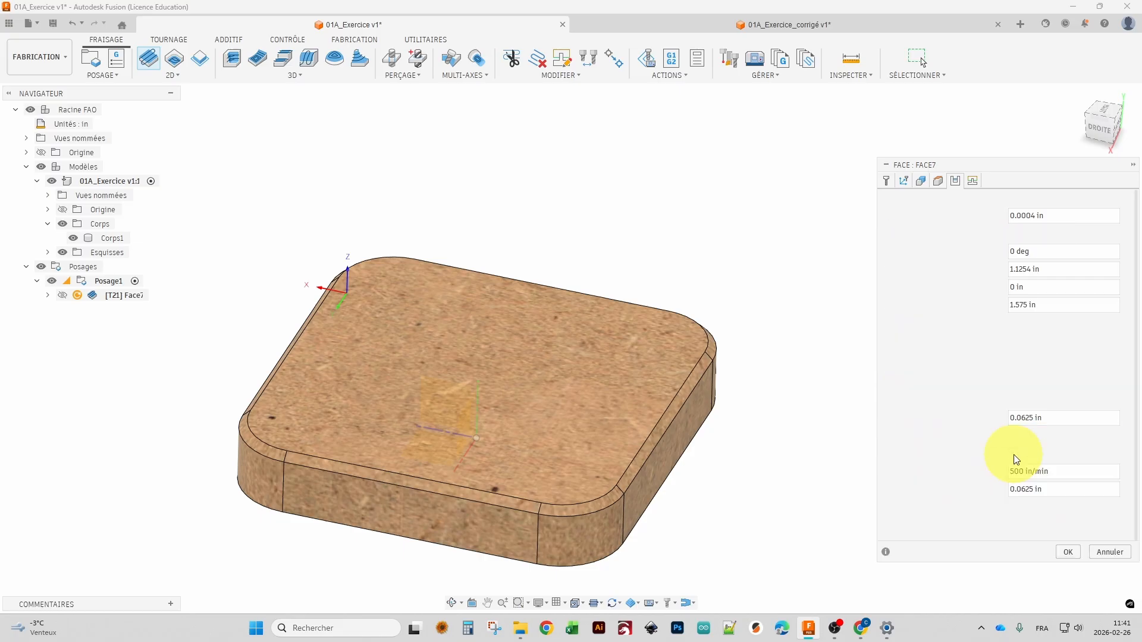
double_click(1023, 489)
type("0.03")
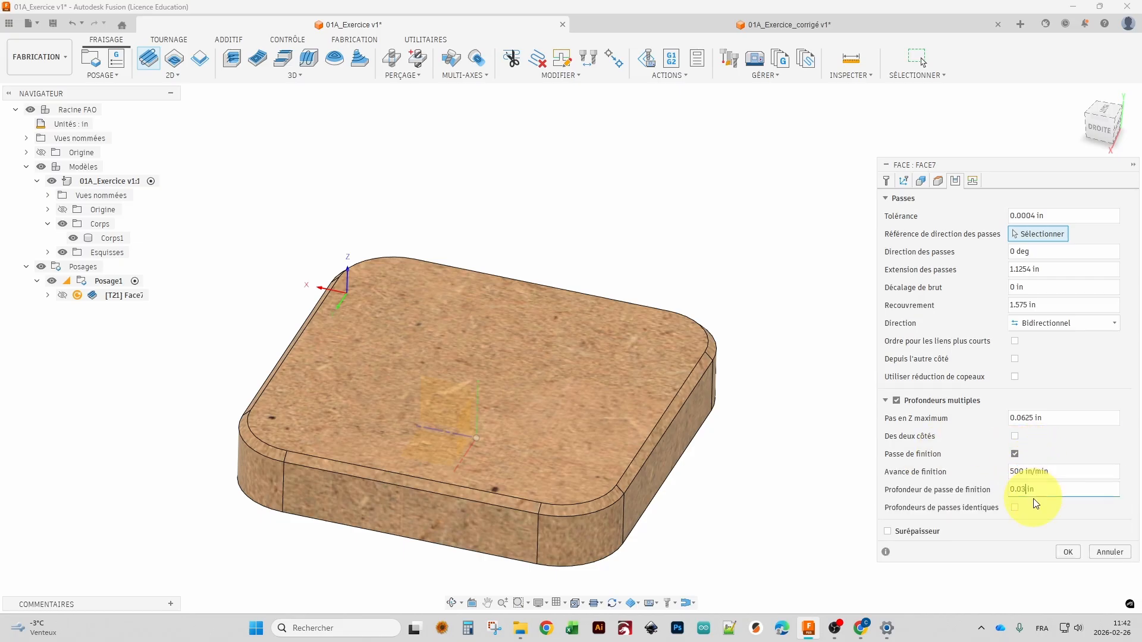
type("125")
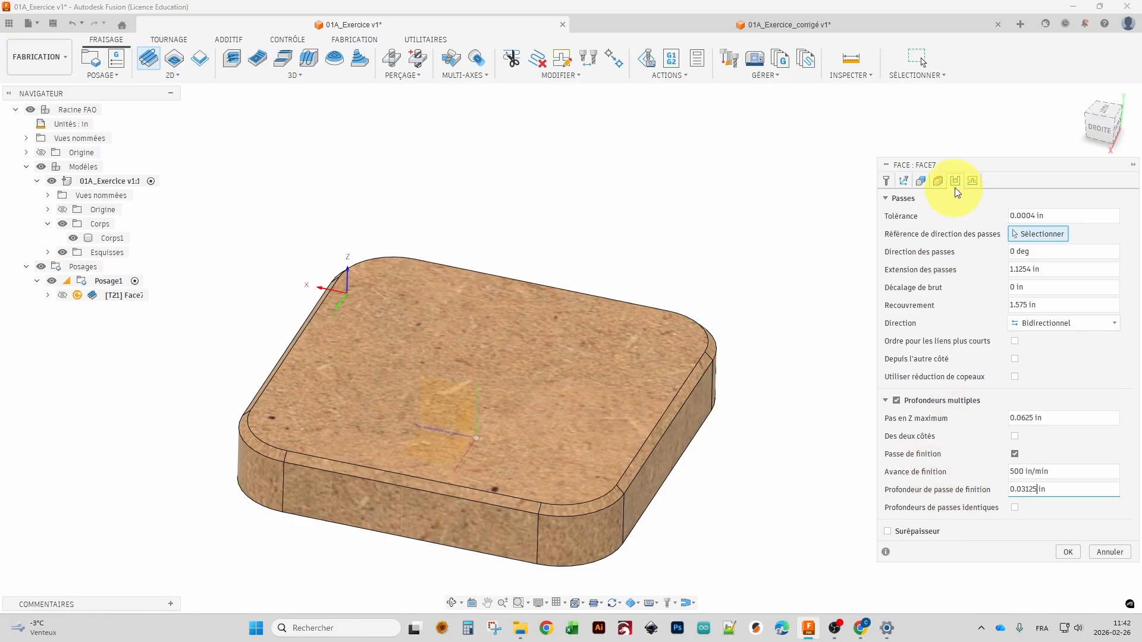
left_click(973, 181)
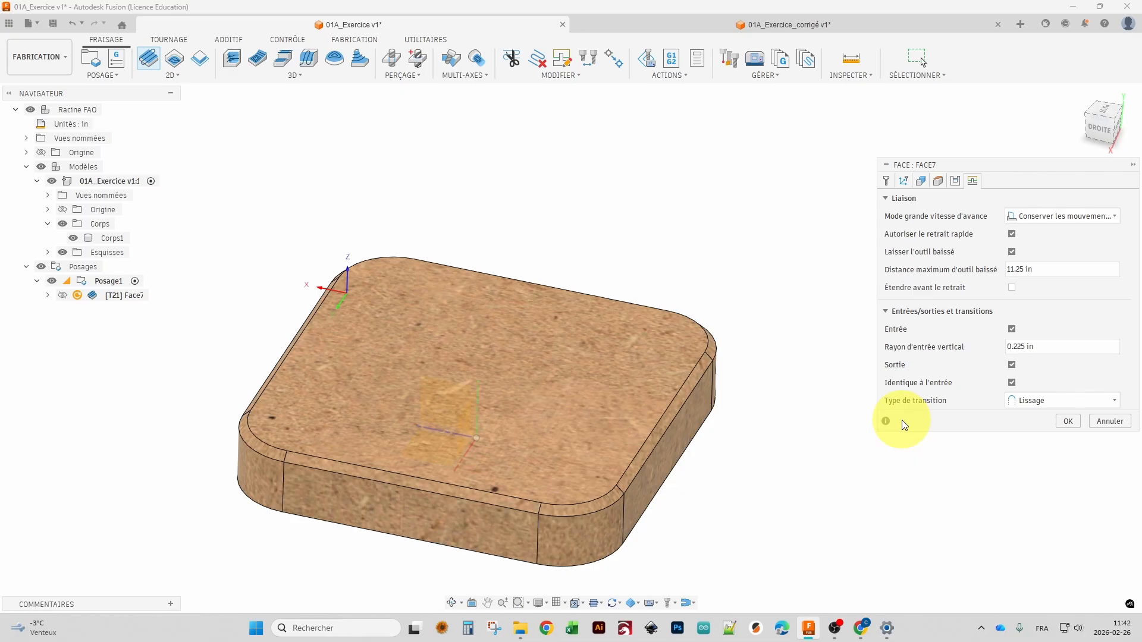
left_click(1067, 422)
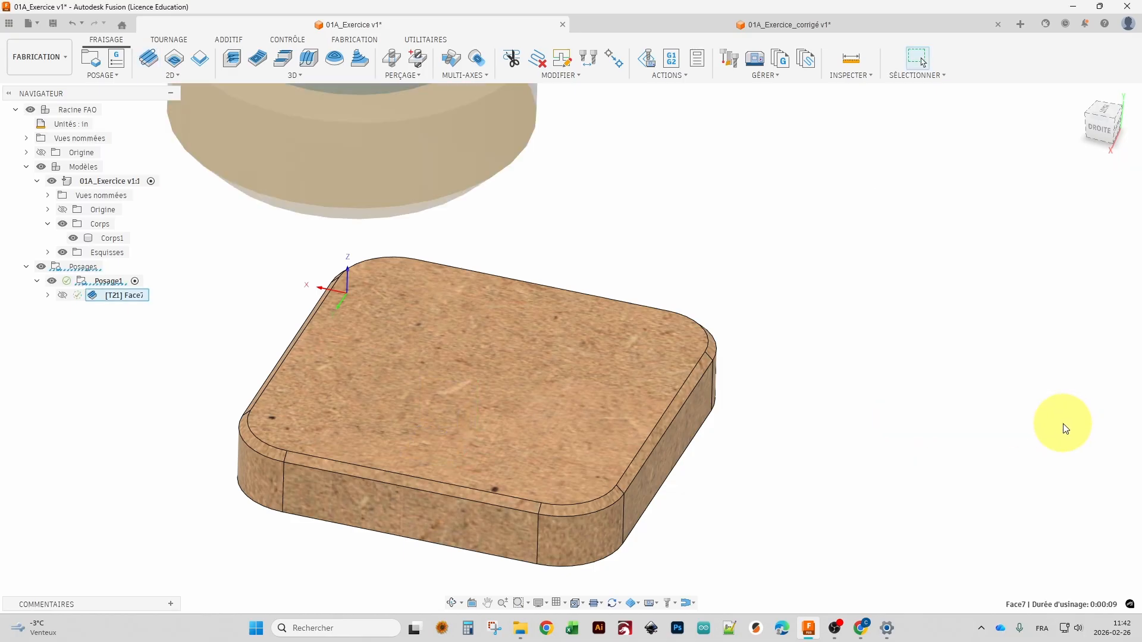
Examine the Face toolpath's approach, entry arcs, and exit arcs at each depth in the right side view.
middle_click_drag(882, 396, 950, 395)
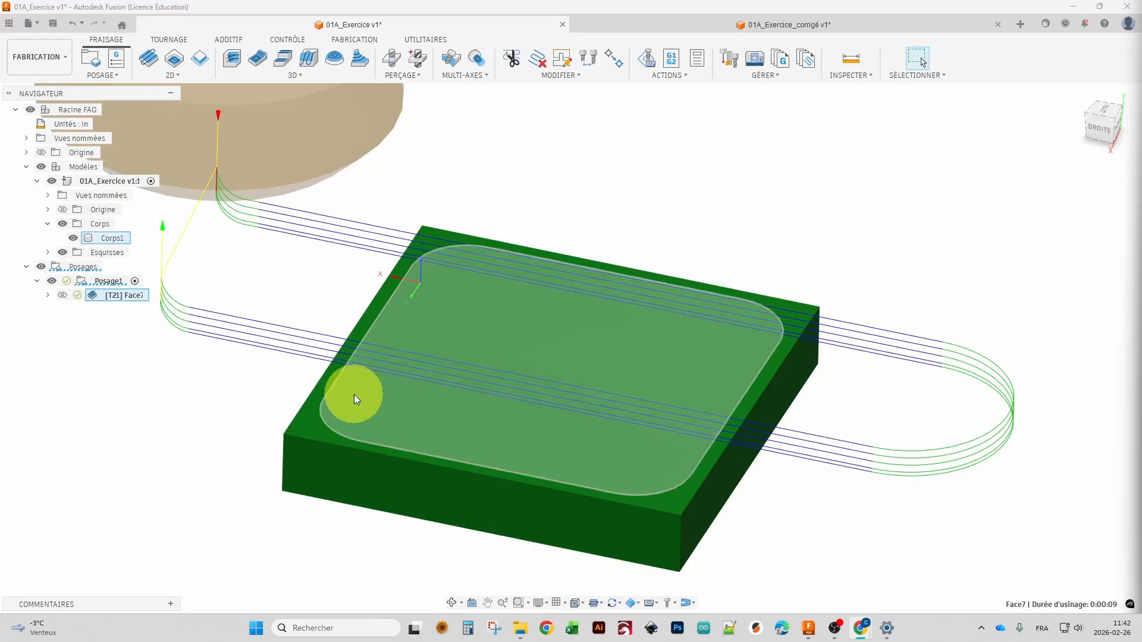
left_click(1093, 126)
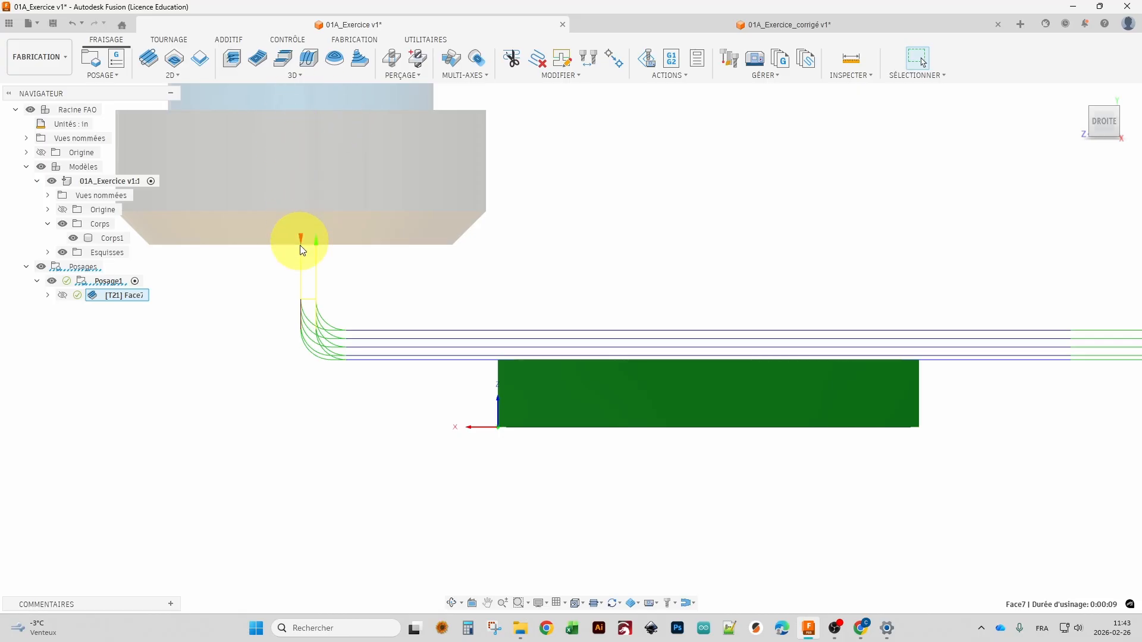
scroll(303, 301, "up", 5)
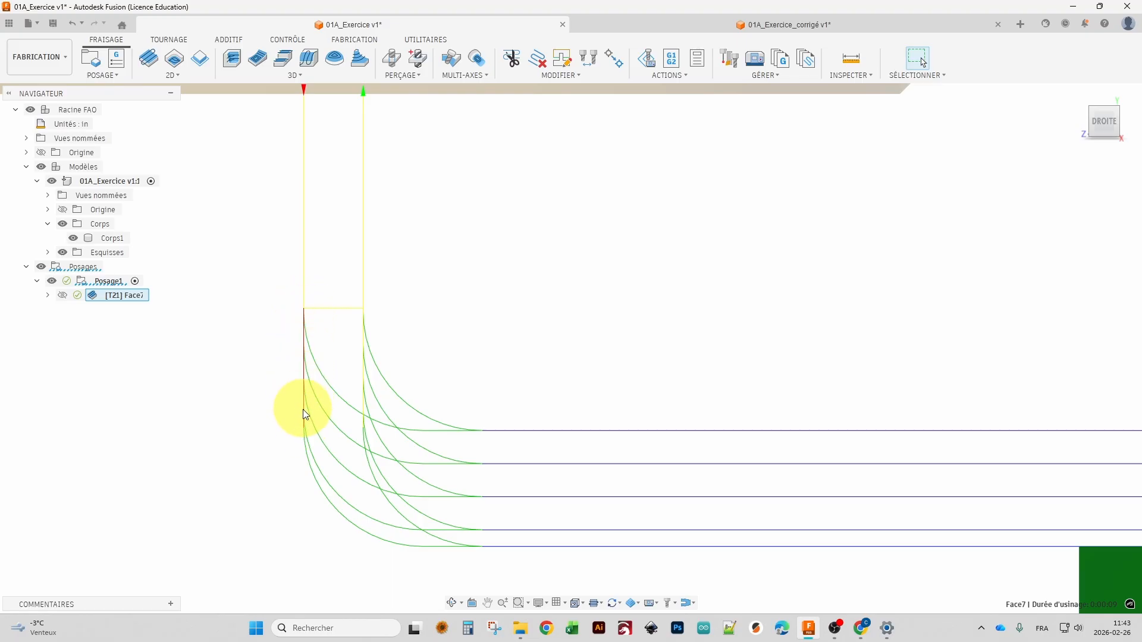
middle_click_drag(306, 422, 299, 354)
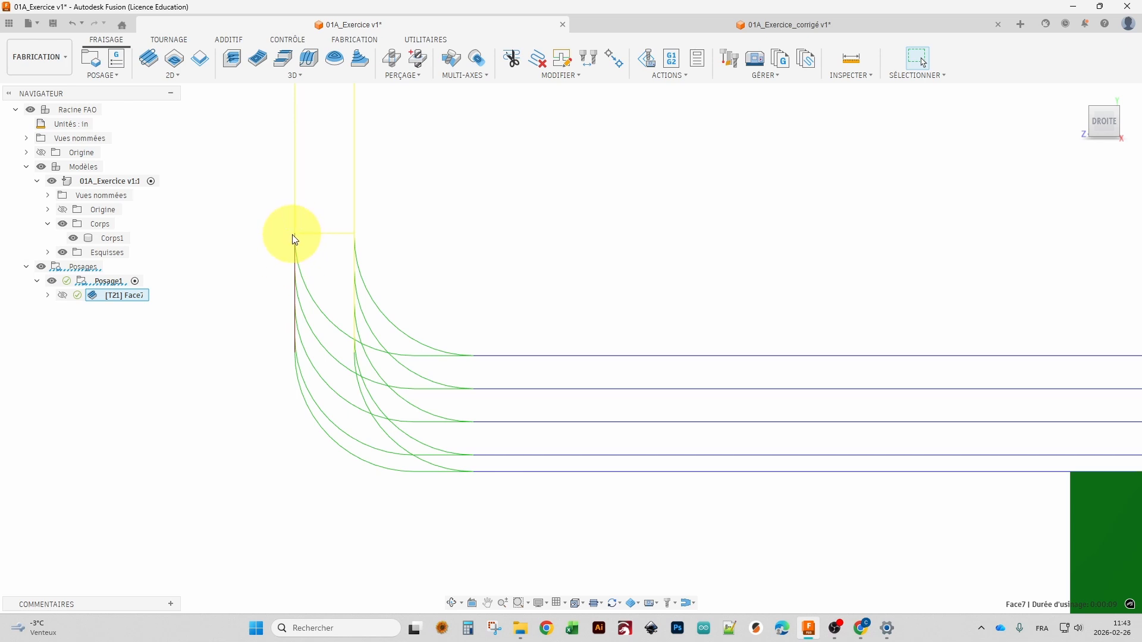
scroll(295, 243, "down", 5)
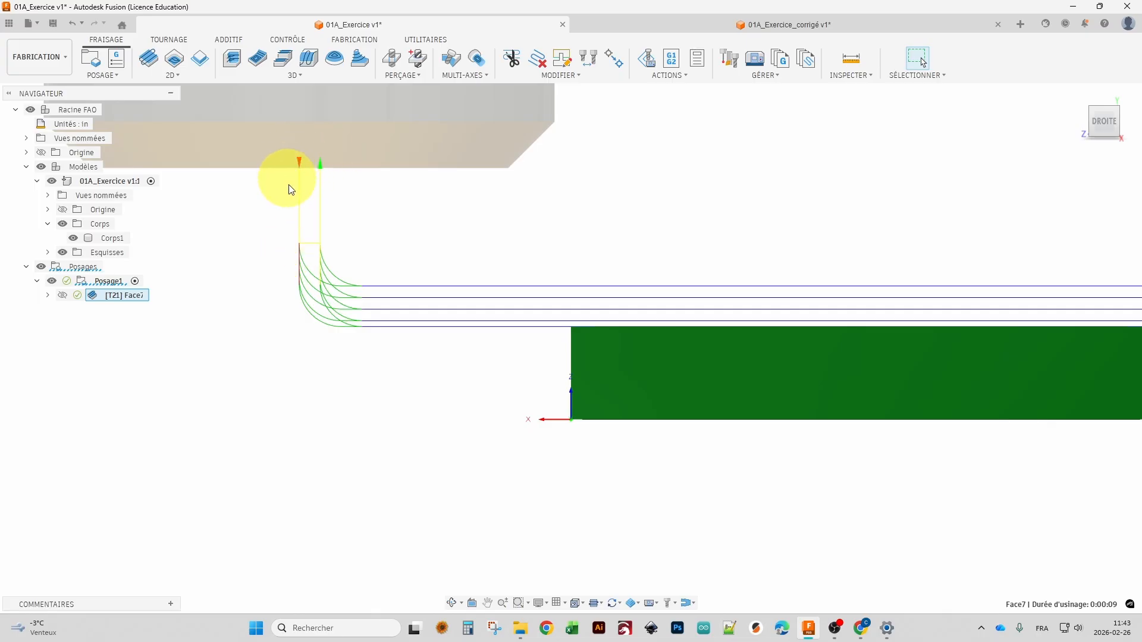
scroll(299, 241, "up", 5)
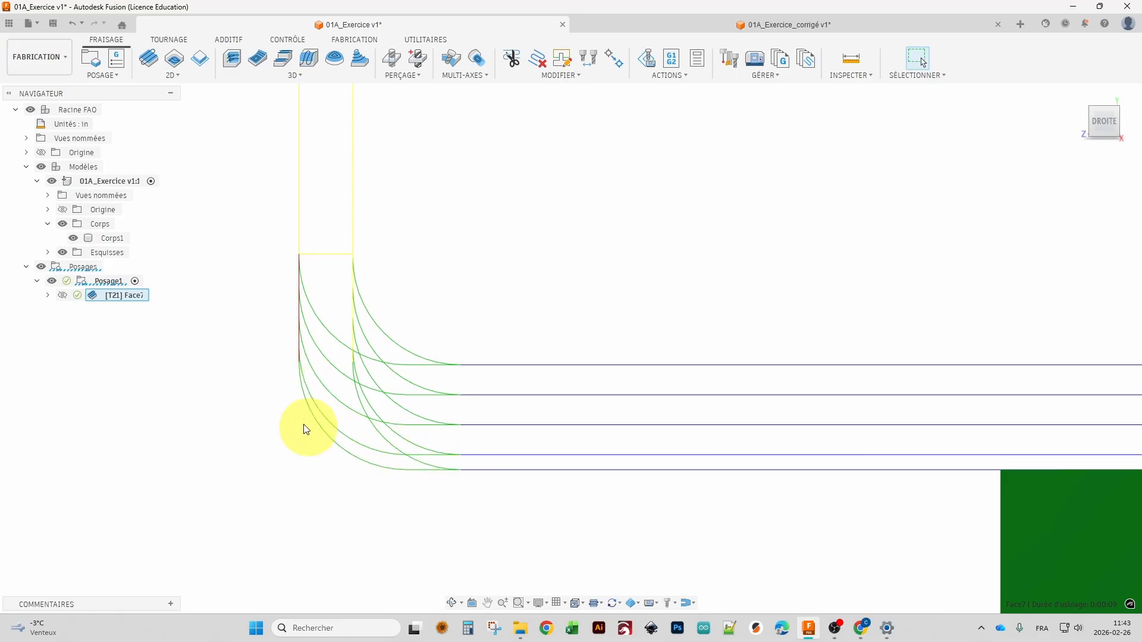
scroll(305, 278, "down", 1)
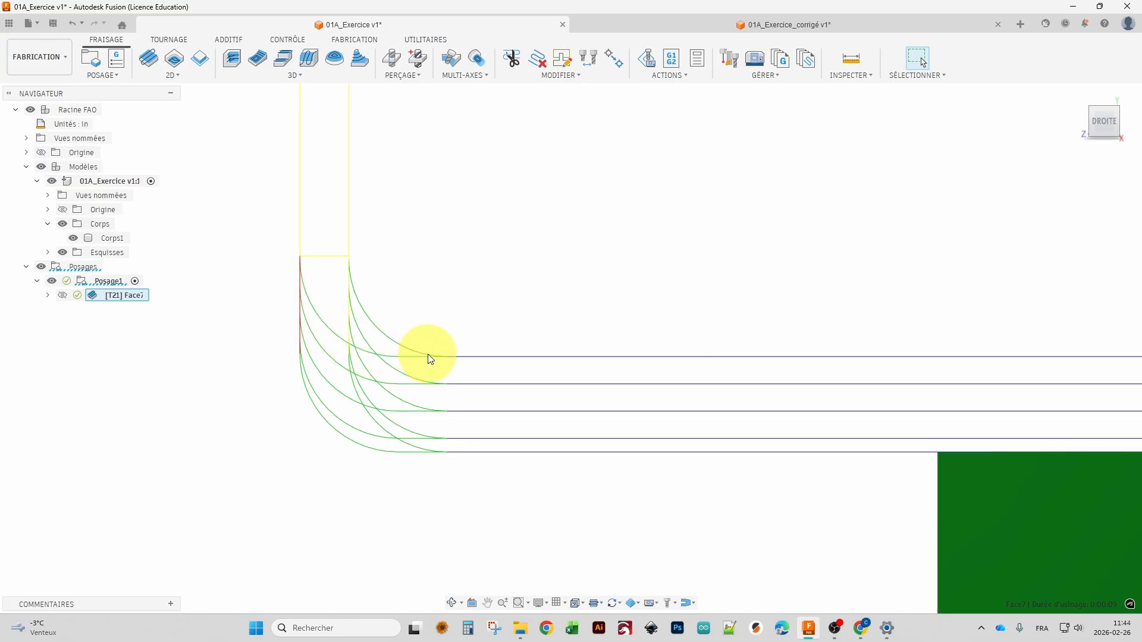
scroll(625, 360, "down", 4)
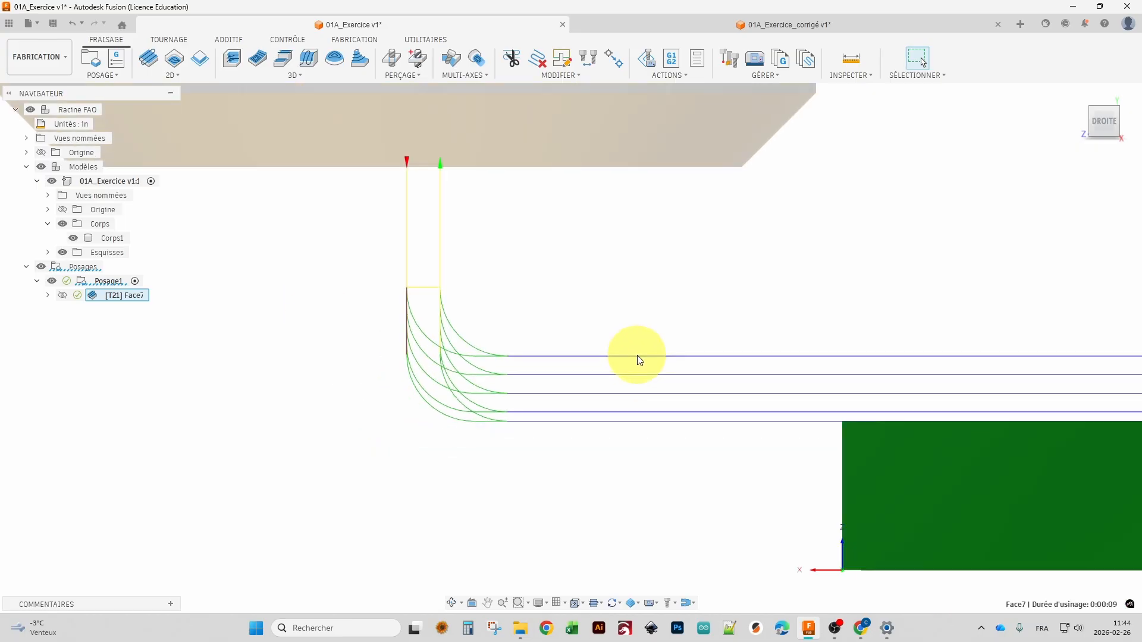
Follow the facing passes across the stock, around the far turnaround, and back to the final retract.
middle_click_drag(696, 347, 275, 330)
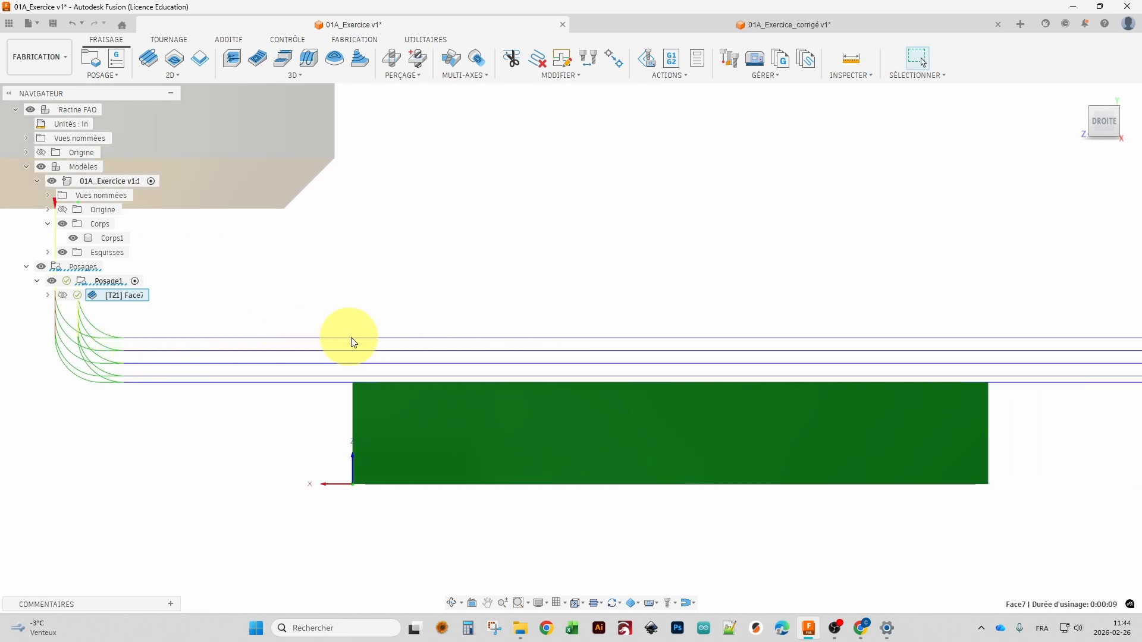
middle_click_drag(655, 323, 301, 324)
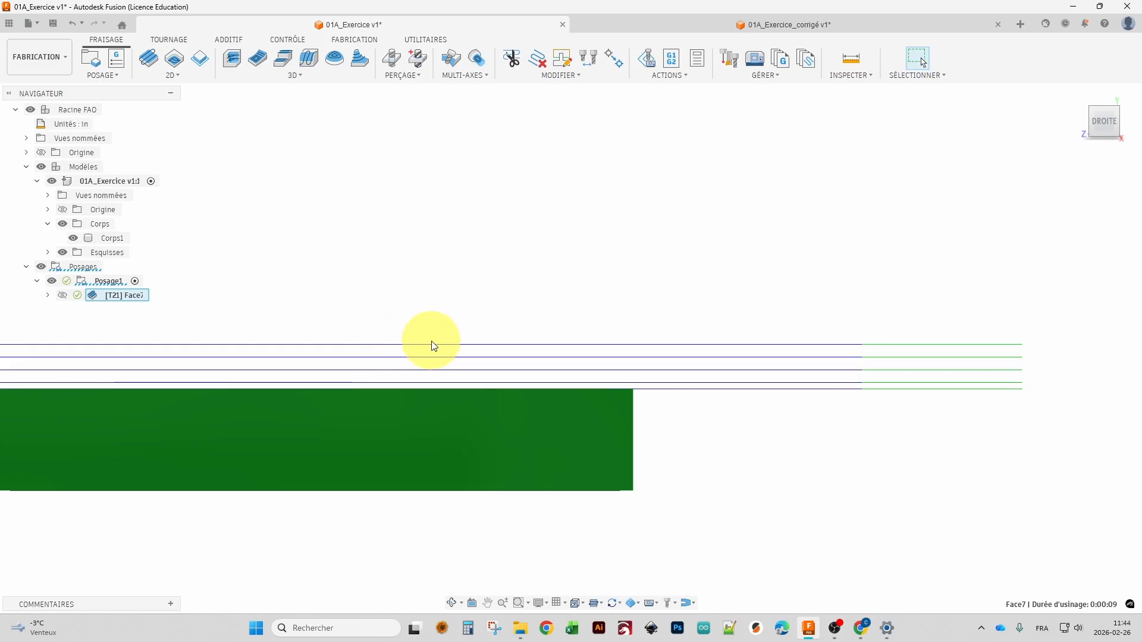
middle_click_drag(662, 306, 747, 311, "shift")
scroll(747, 310, "up", 5)
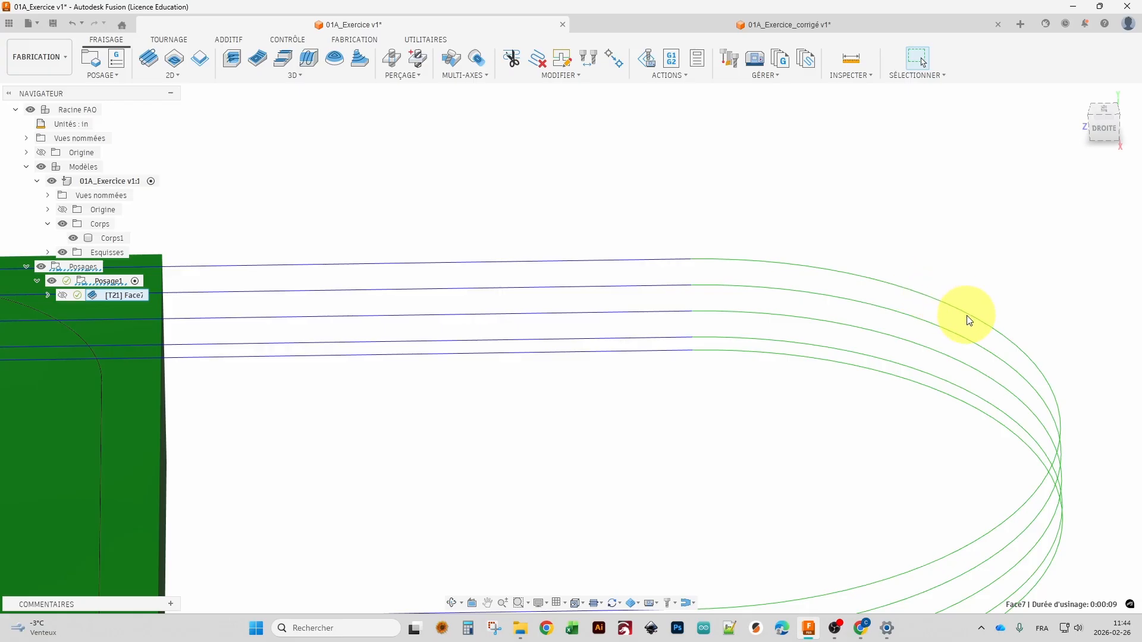
scroll(971, 316, "down", 4)
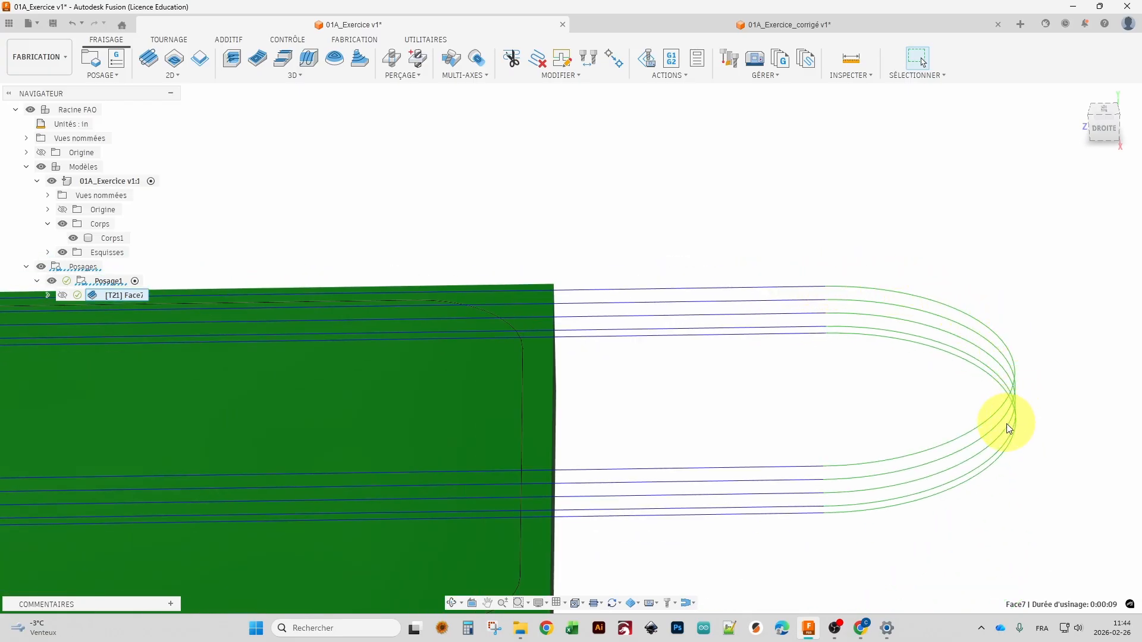
middle_click_drag(668, 458, 994, 377)
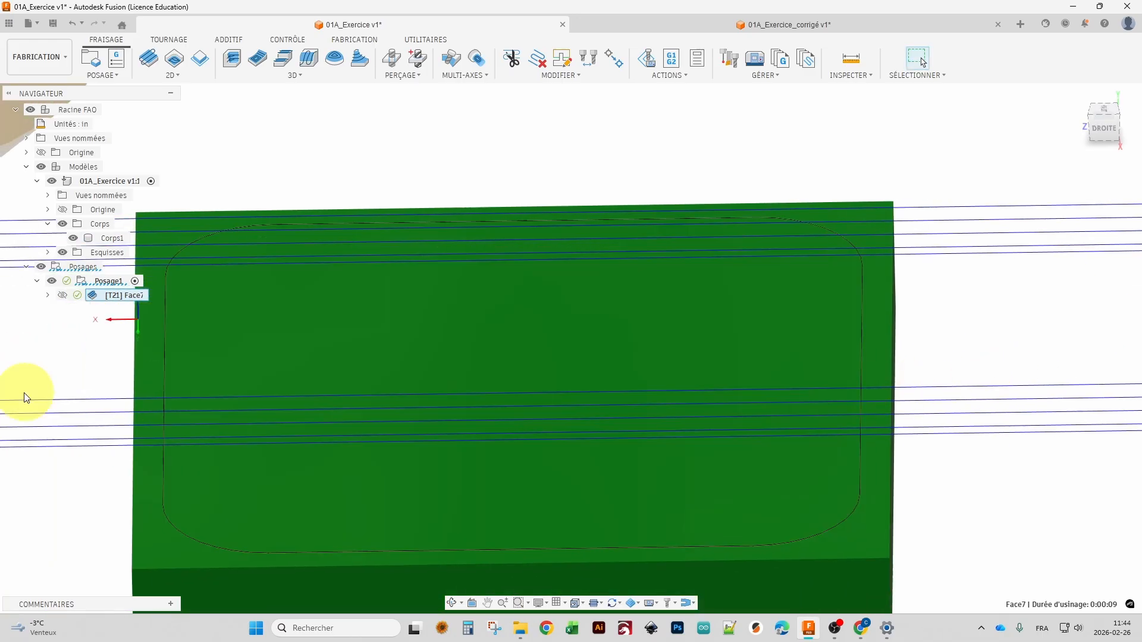
middle_click_drag(25, 397, 458, 342)
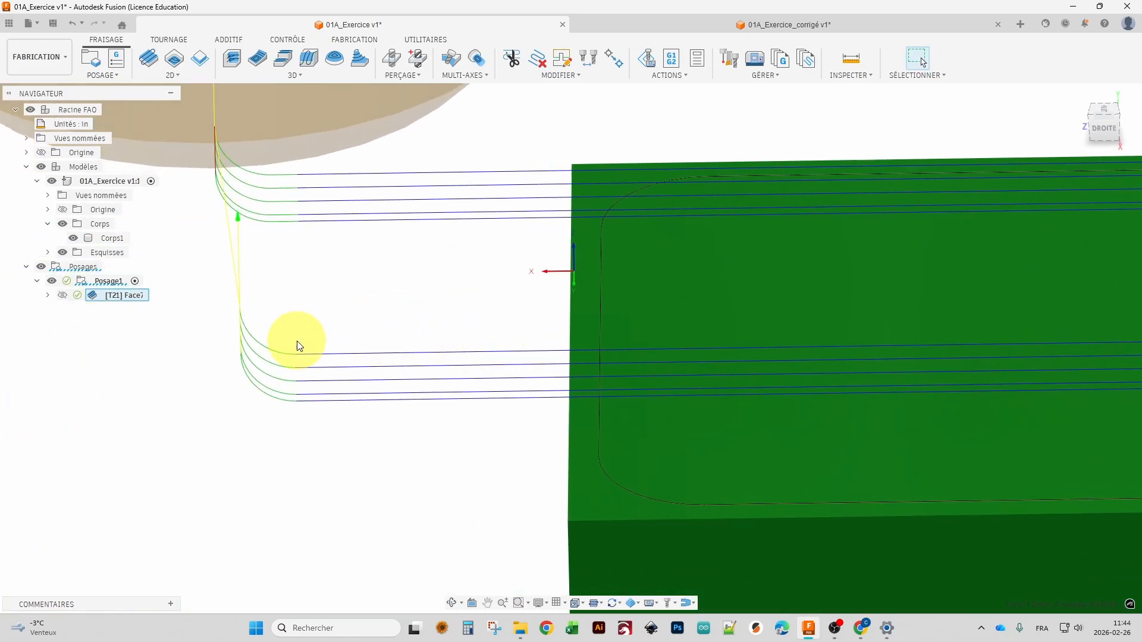
middle_click_drag(301, 311, 293, 365, "shift")
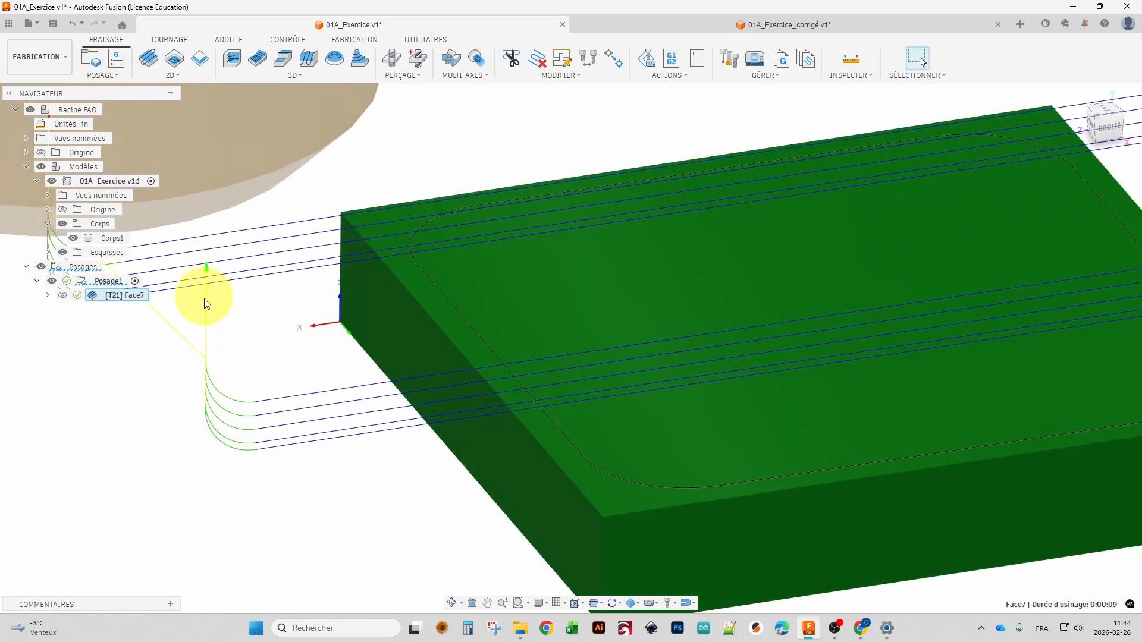
middle_click_drag(197, 253, 376, 323)
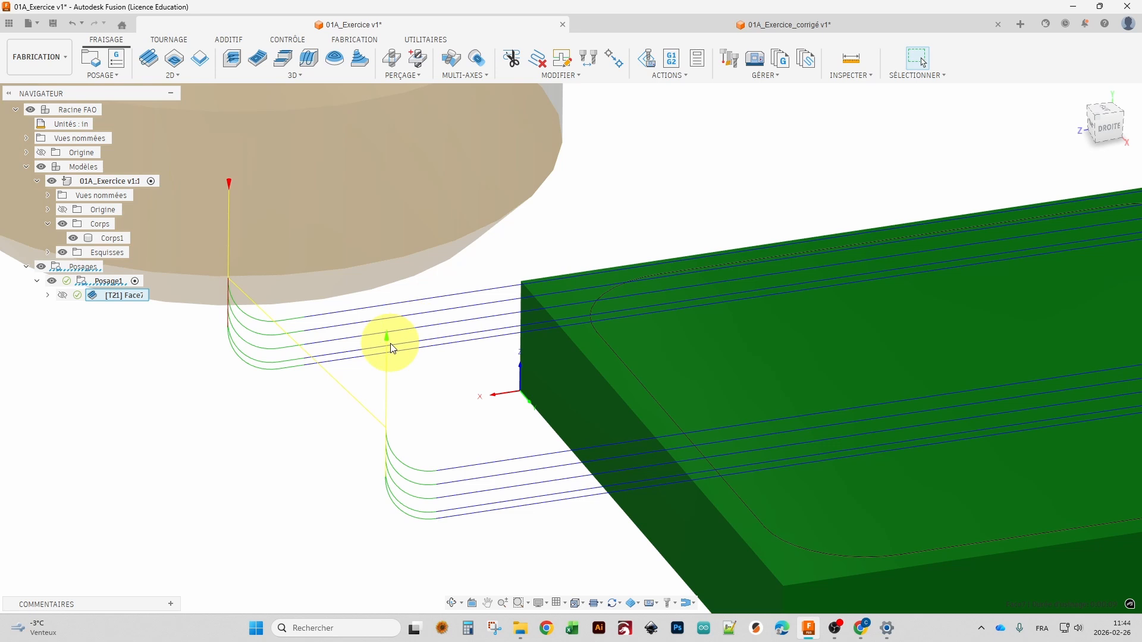
scroll(390, 411, "up", 2)
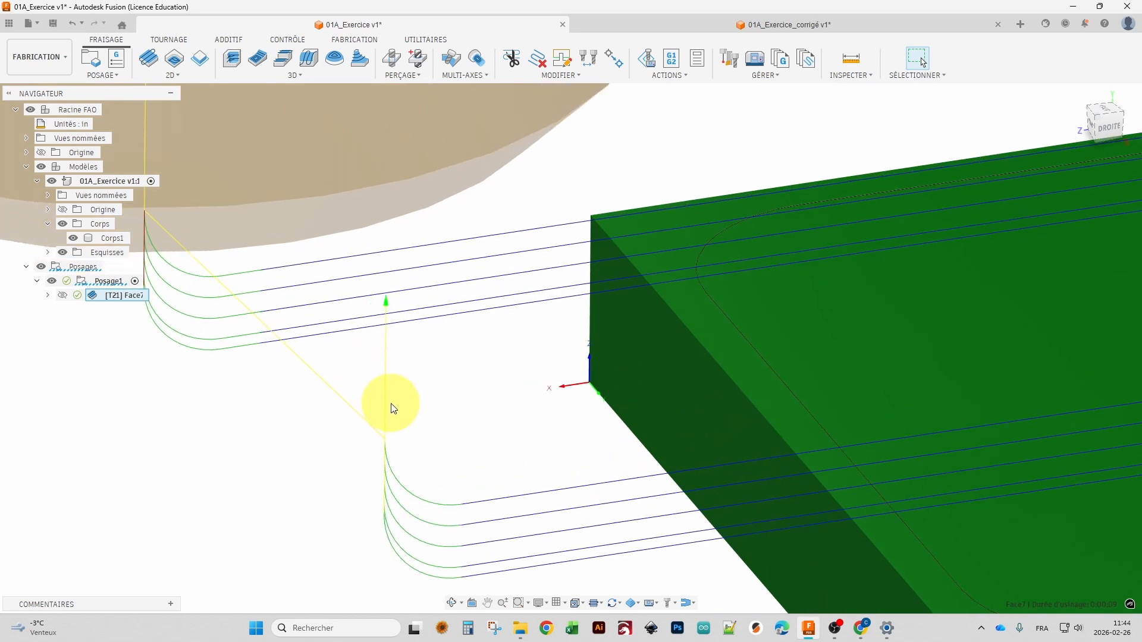
scroll(414, 365, "down", 2)
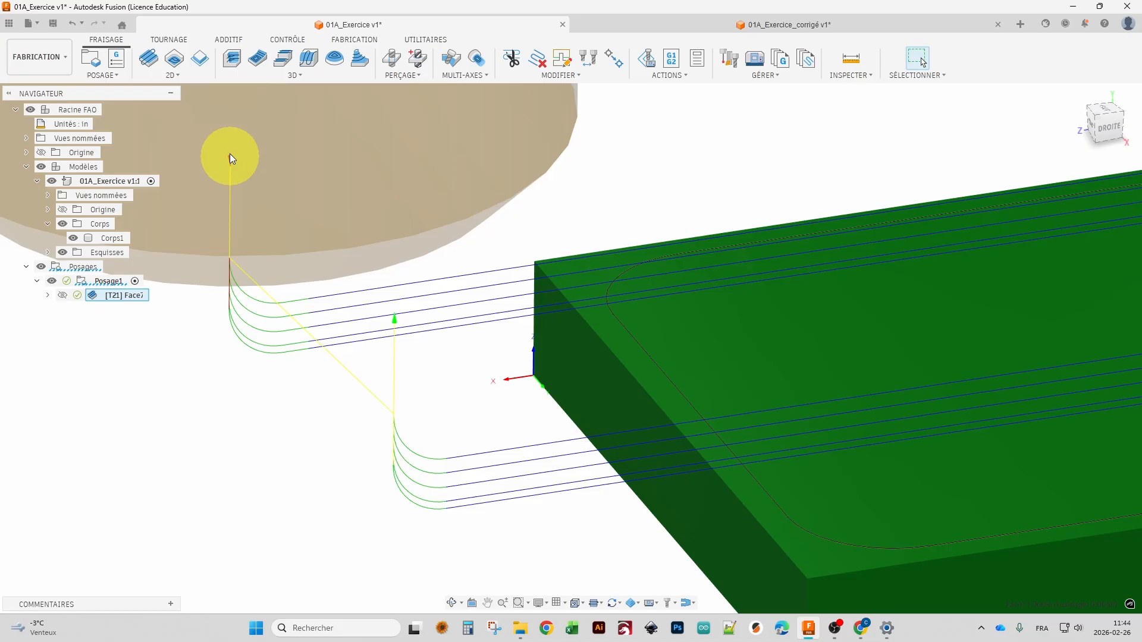
scroll(229, 287, "down", 2)
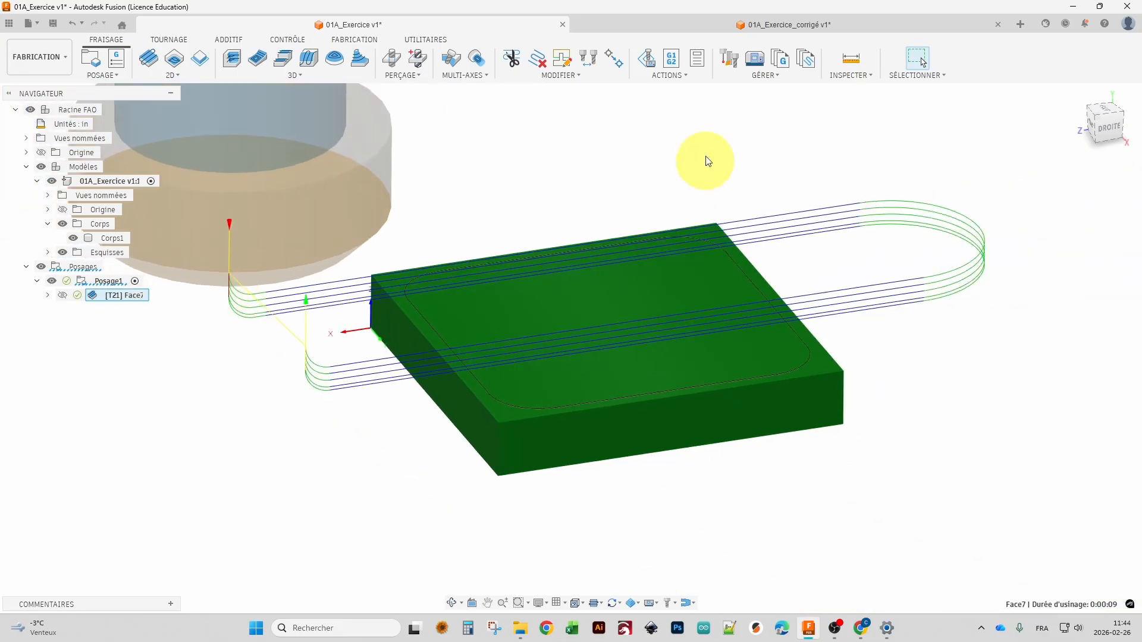
Simulate the Face operation and play the material removal on the stock.
left_click(669, 74)
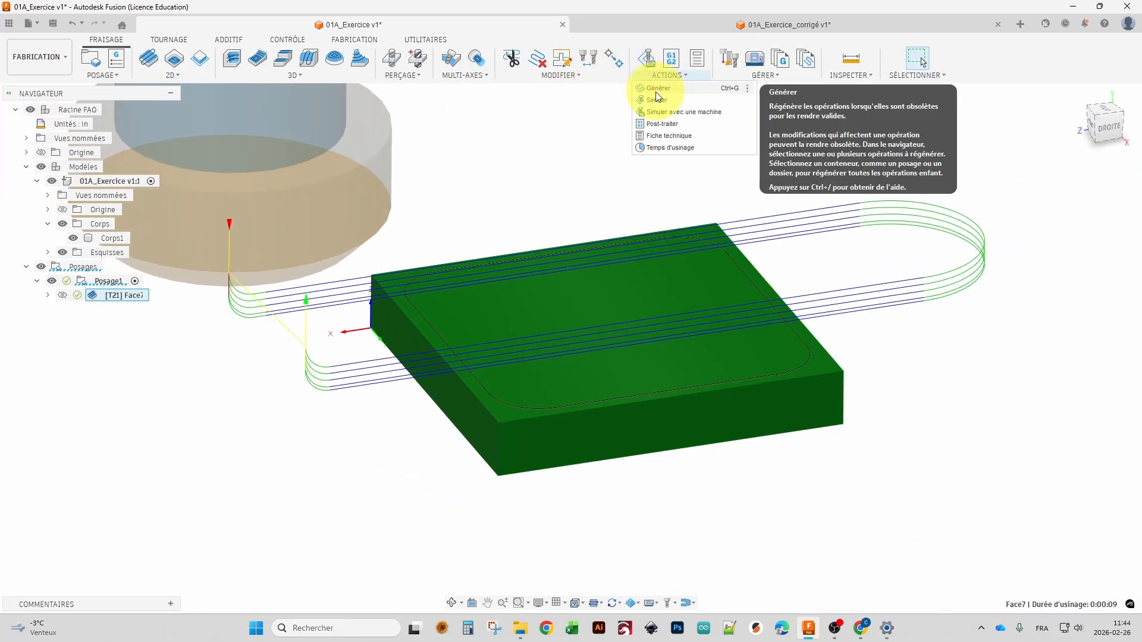
left_click(656, 99)
middle_click_drag(640, 262, 630, 417, "shift")
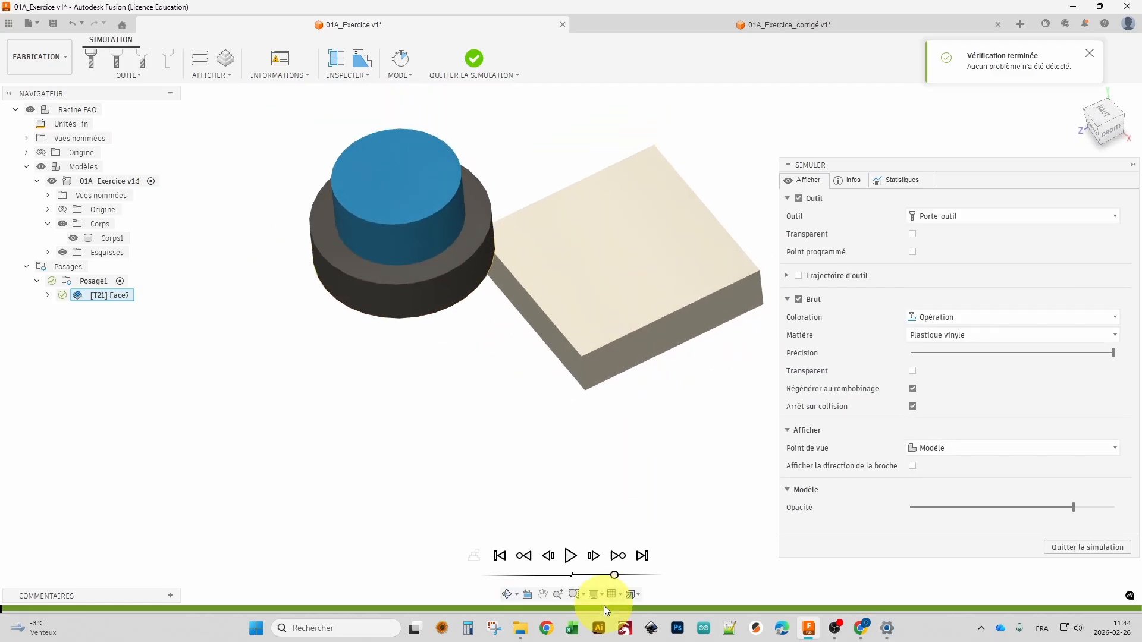
left_click(570, 555)
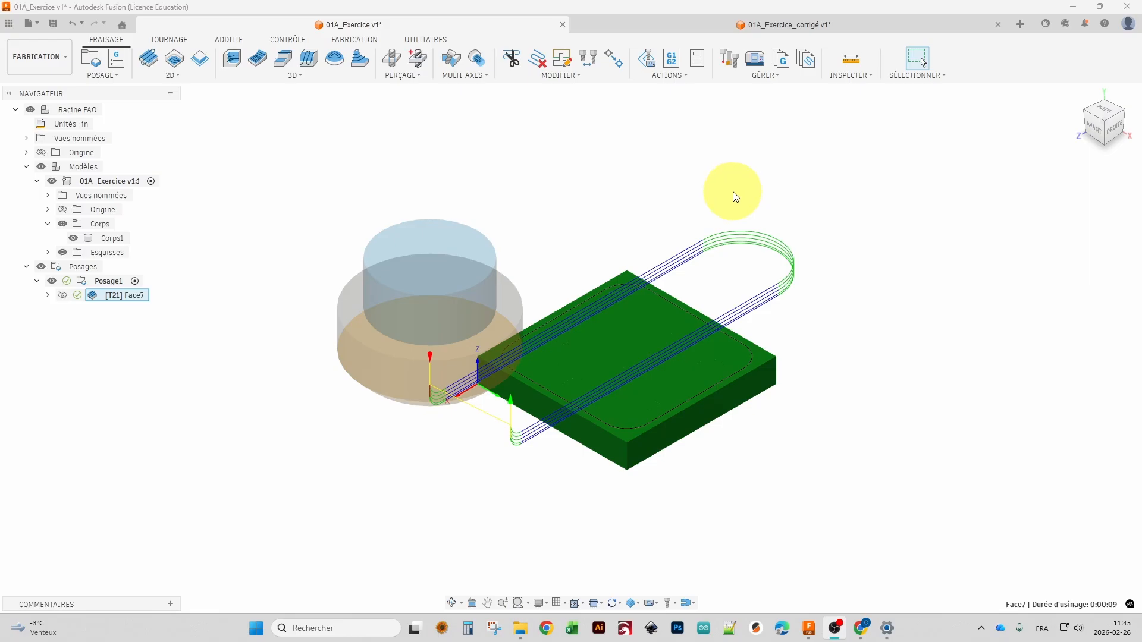
Start the Face operation's simulation and check the tool visibility options, keeping the tool displayed as Porte-outil.
left_click(693, 78)
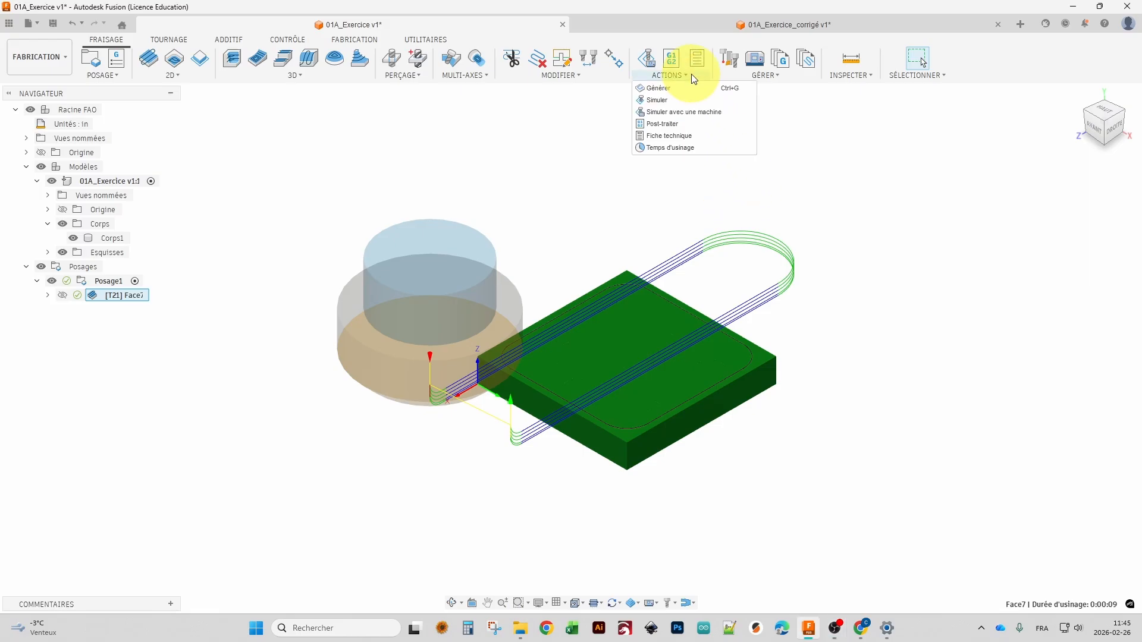
left_click(662, 102)
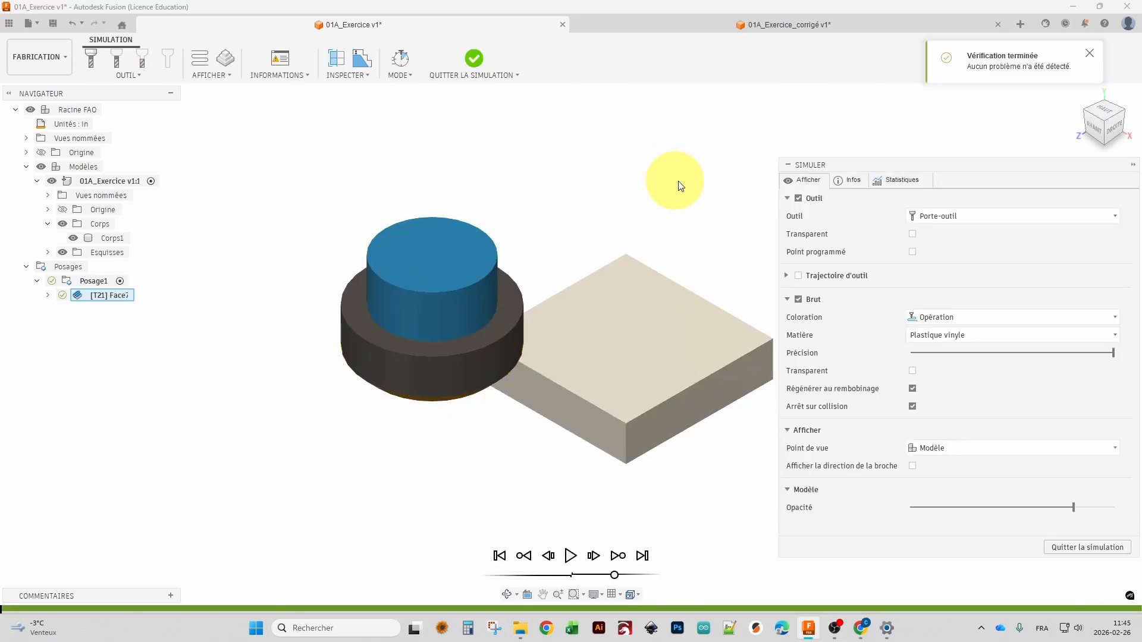
middle_click_drag(681, 186, 606, 168)
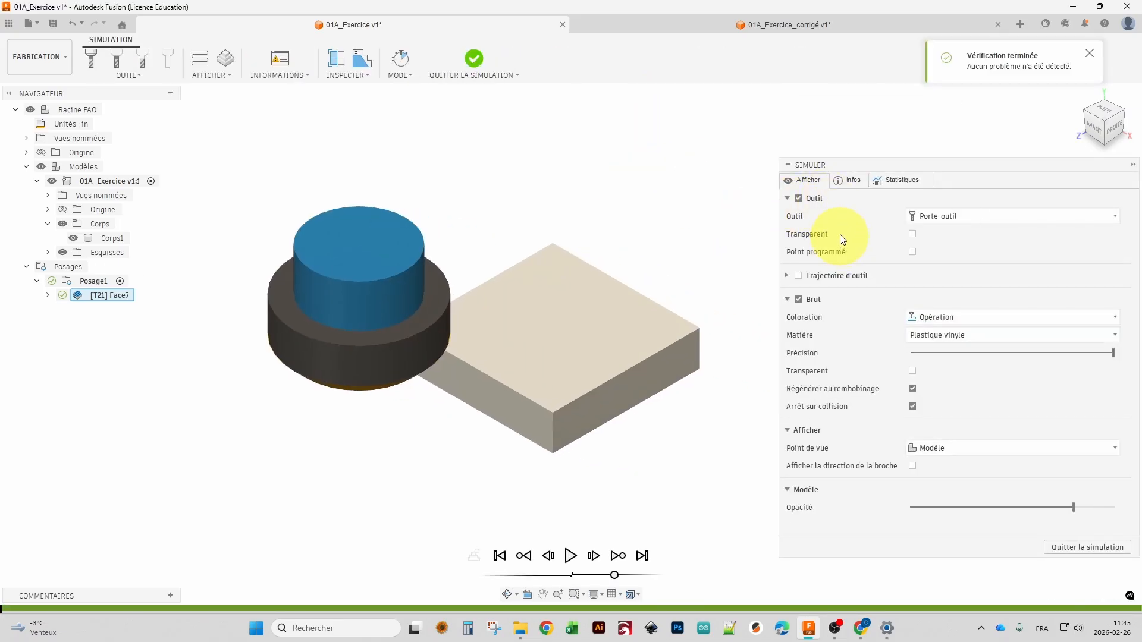
left_click(798, 199)
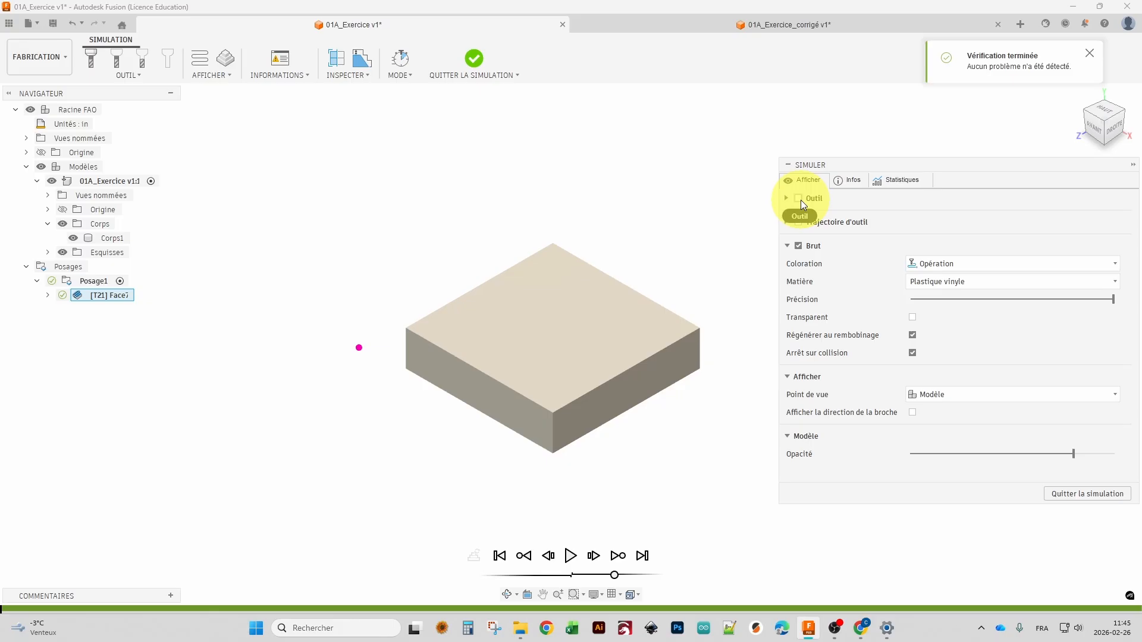
left_click(799, 199)
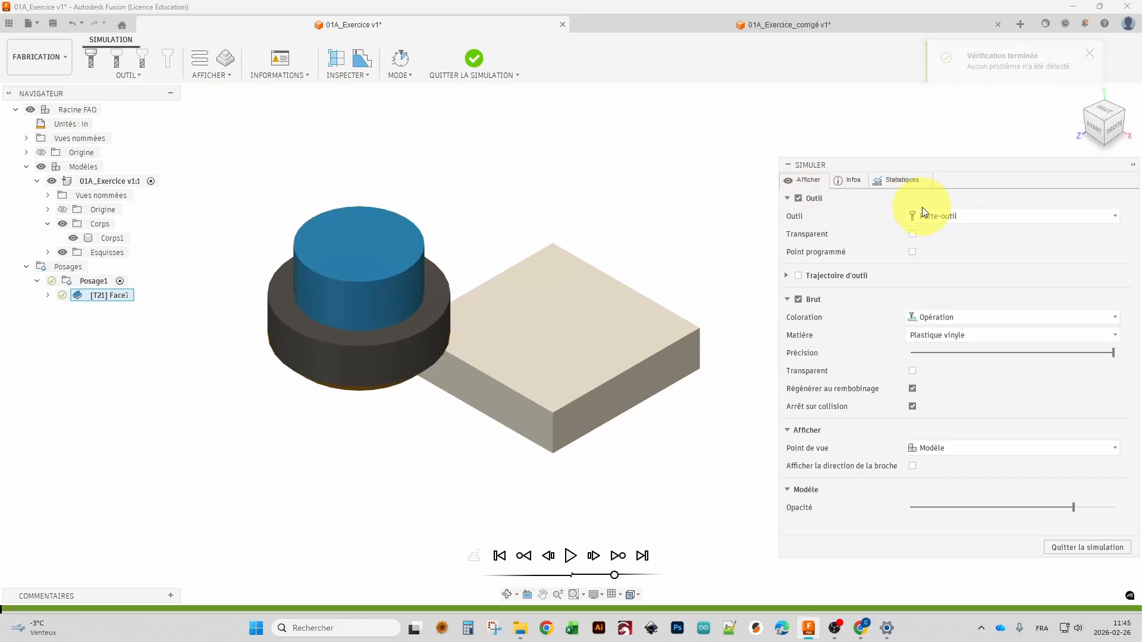
left_click(937, 214)
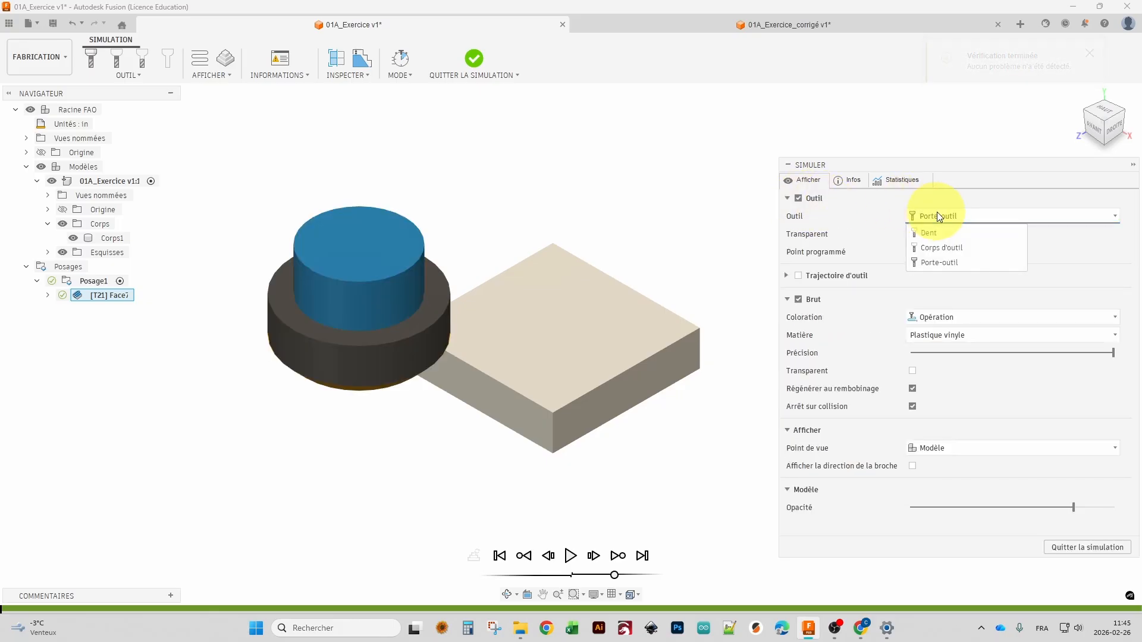
left_click(934, 263)
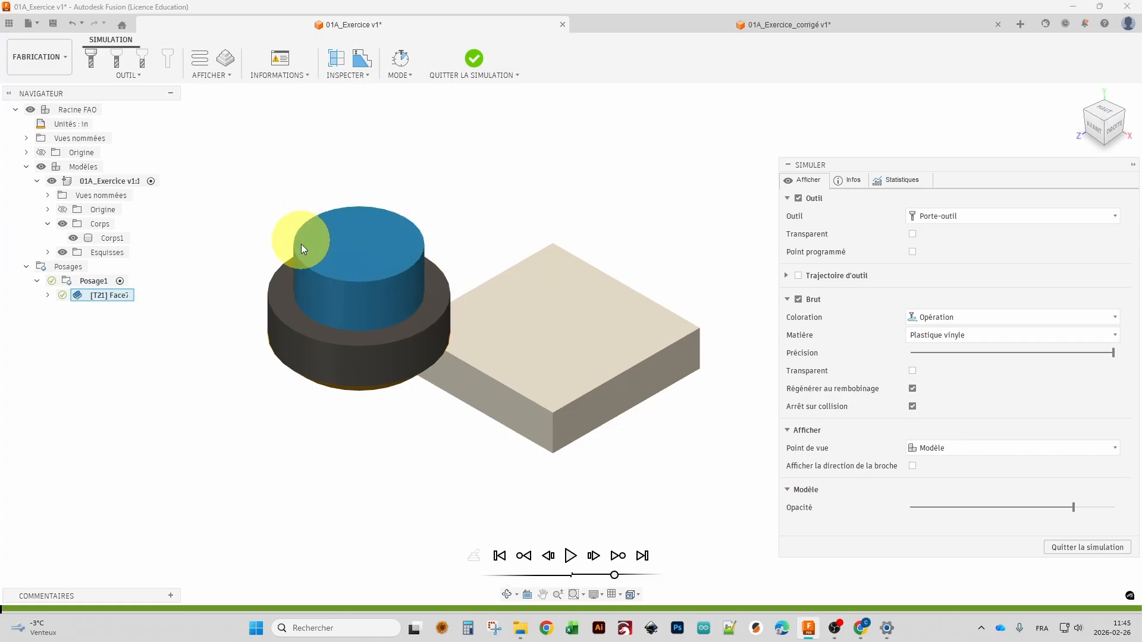
Examine the cutting portion, tool body, and holder from the side and from below the stock.
middle_click_drag(344, 291, 344, 255, "shift")
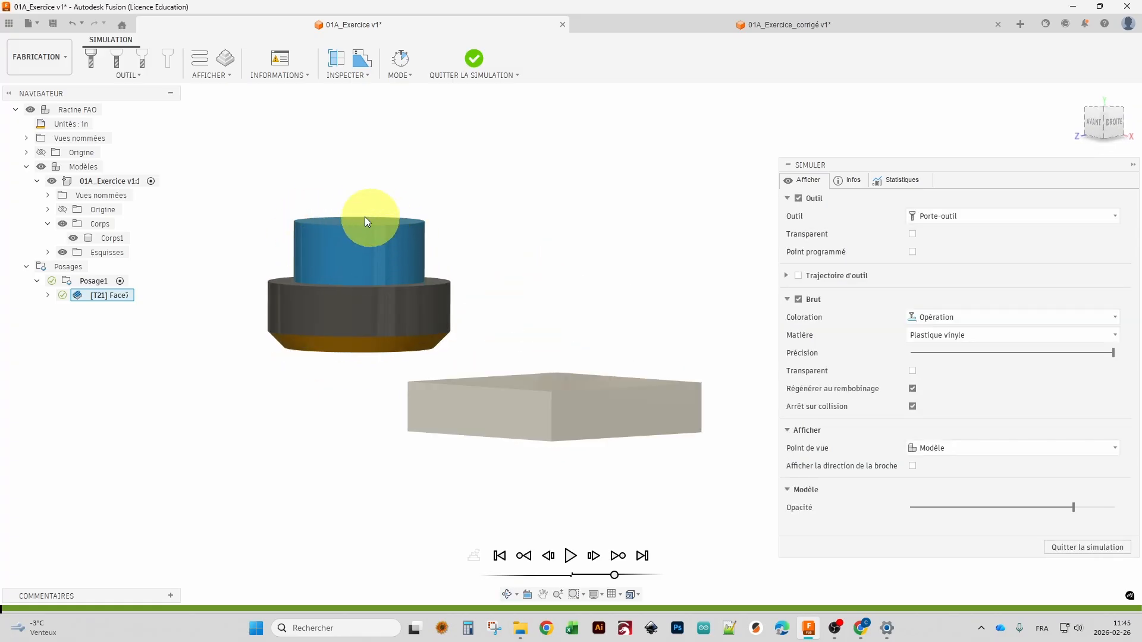
middle_click_drag(372, 247, 432, 306, "shift")
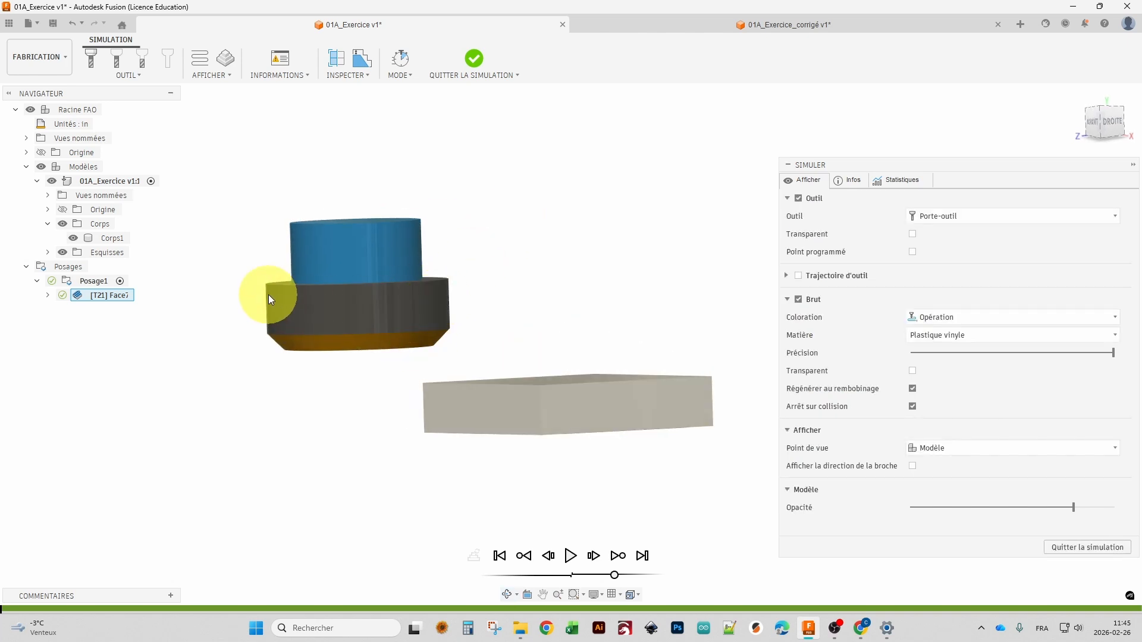
middle_click_drag(459, 309, 467, 290, "shift")
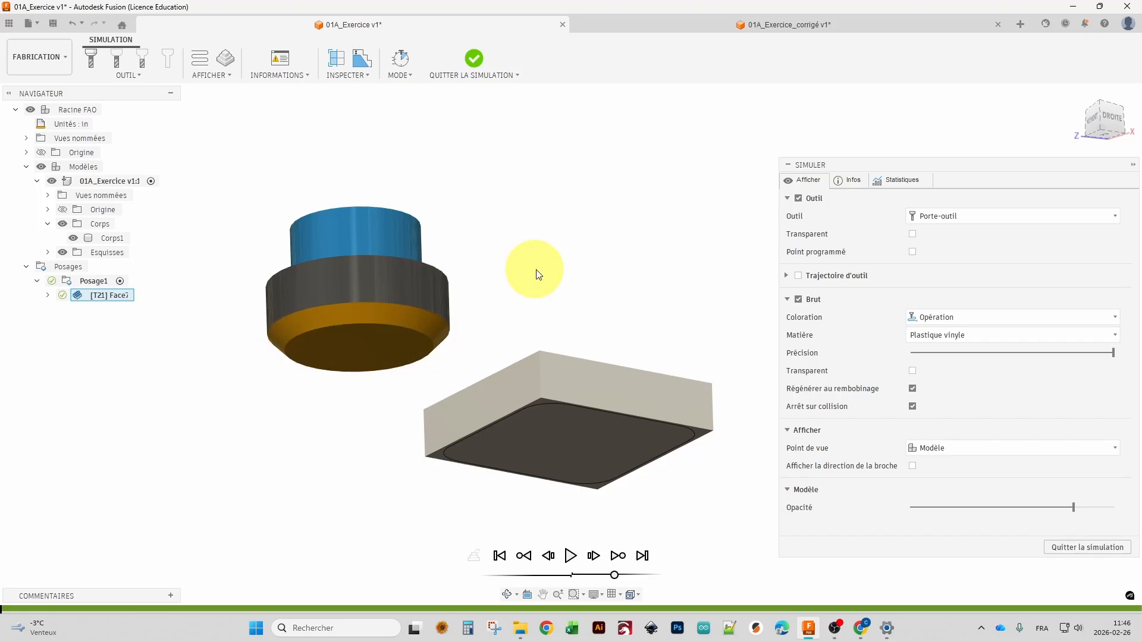
middle_click_drag(530, 265, 525, 321, "shift")
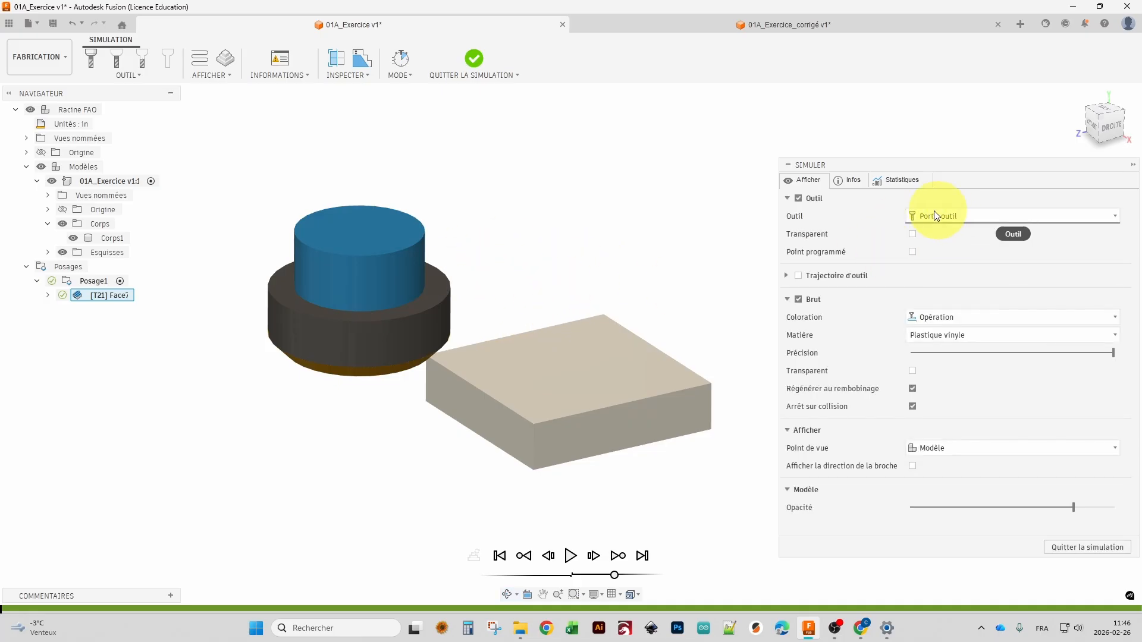
Try the transparent tool display, restore the opaque tool, and check the Point programmé option.
left_click(913, 234)
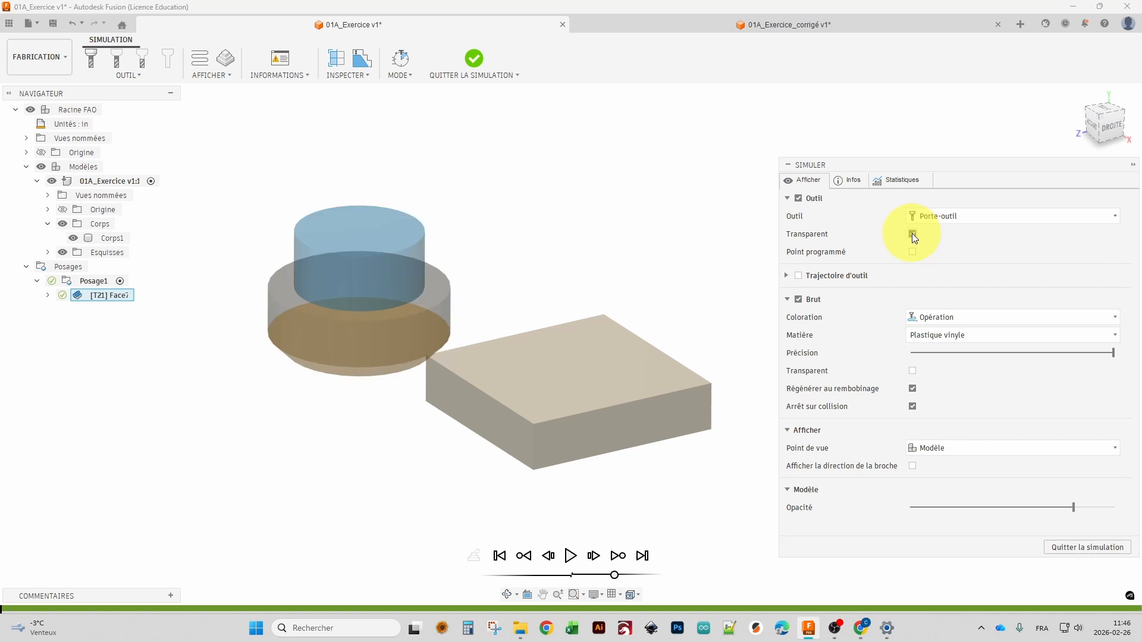
left_click(912, 237)
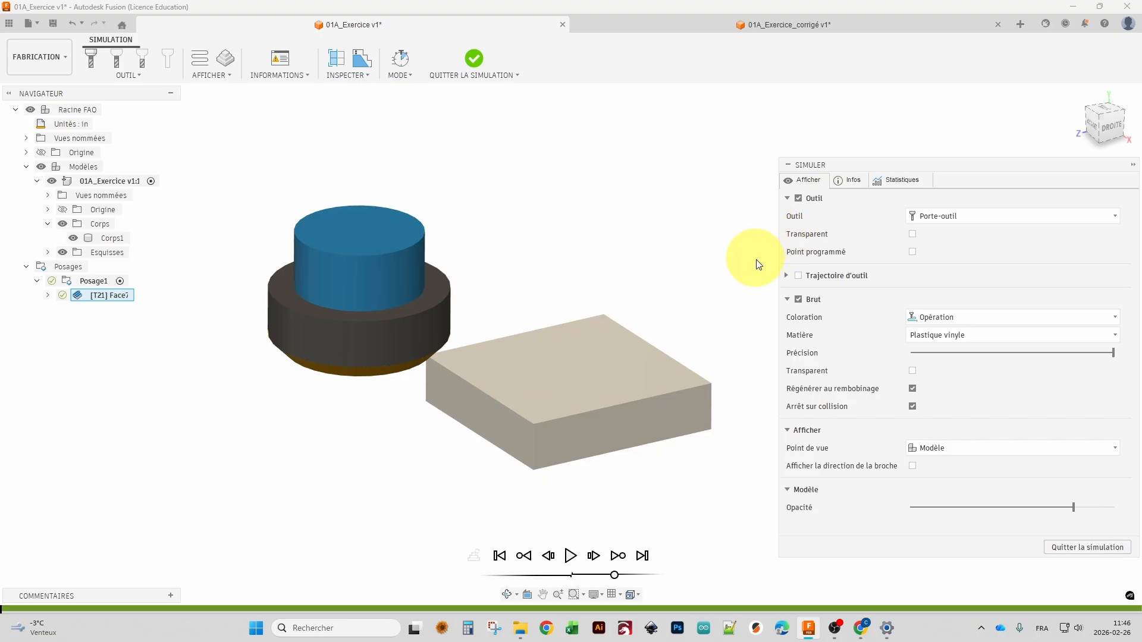
left_click(913, 252)
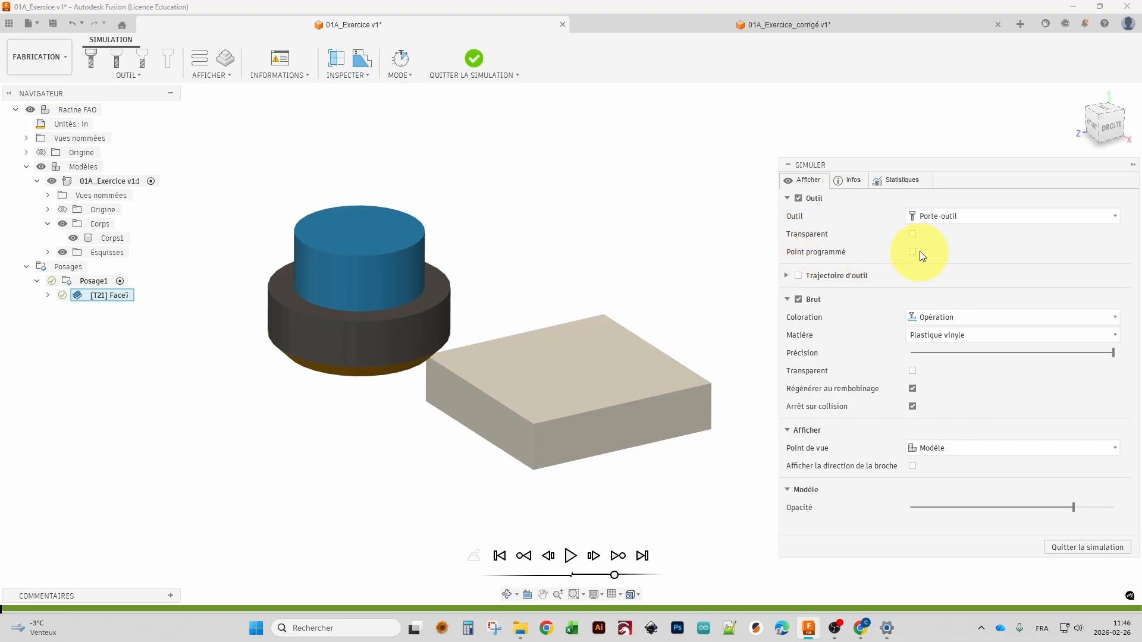
Show the toolpath in the simulation and jump the tool to several points along the facing passes at different depths.
left_click(787, 276)
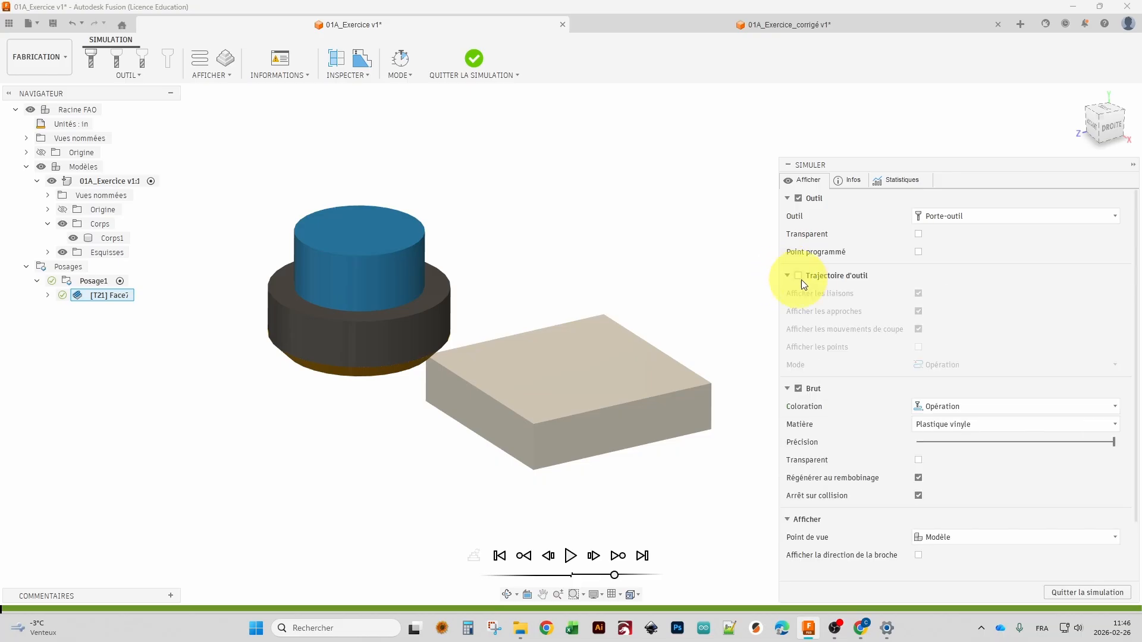
left_click(798, 276)
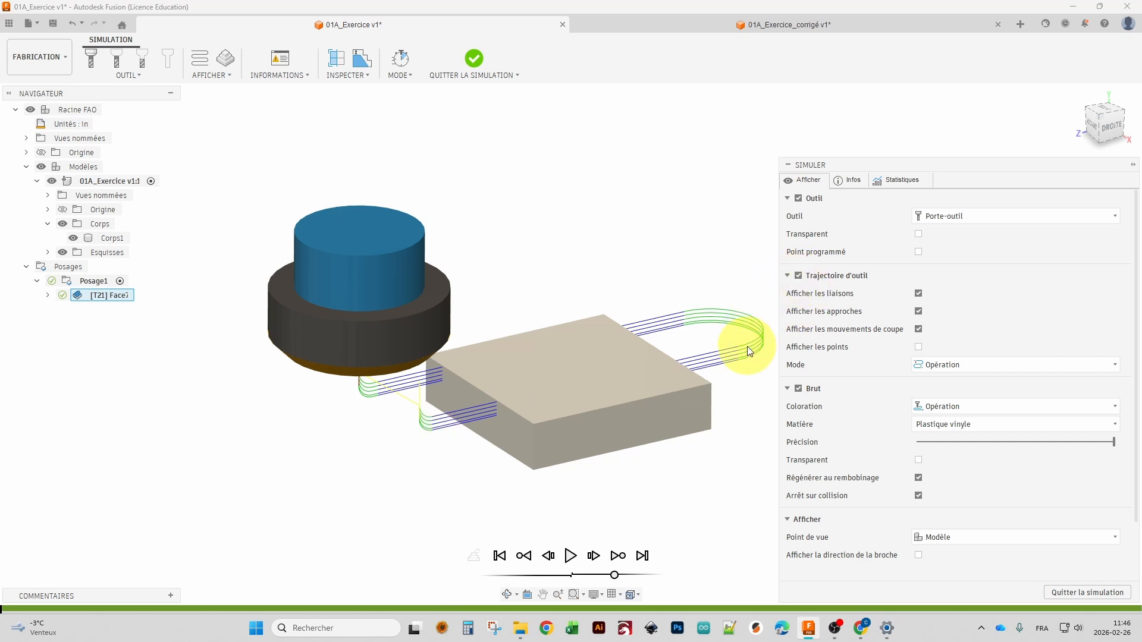
scroll(675, 330, "up", 3)
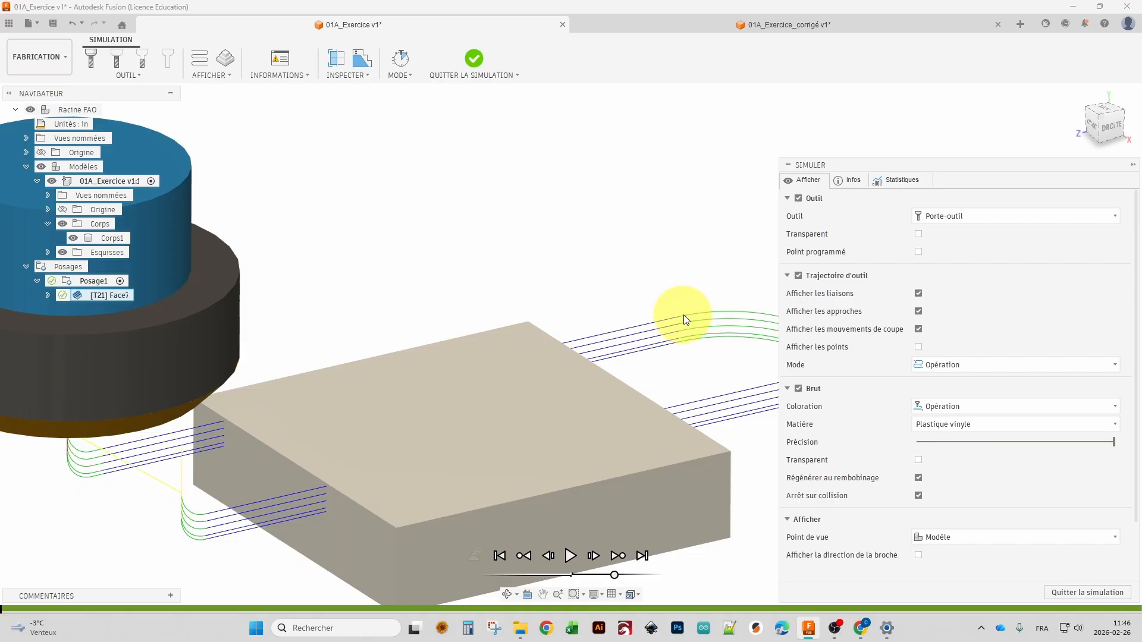
left_click(676, 316)
middle_click_drag(687, 362, 684, 333, "shift")
middle_click_drag(755, 363, 721, 365)
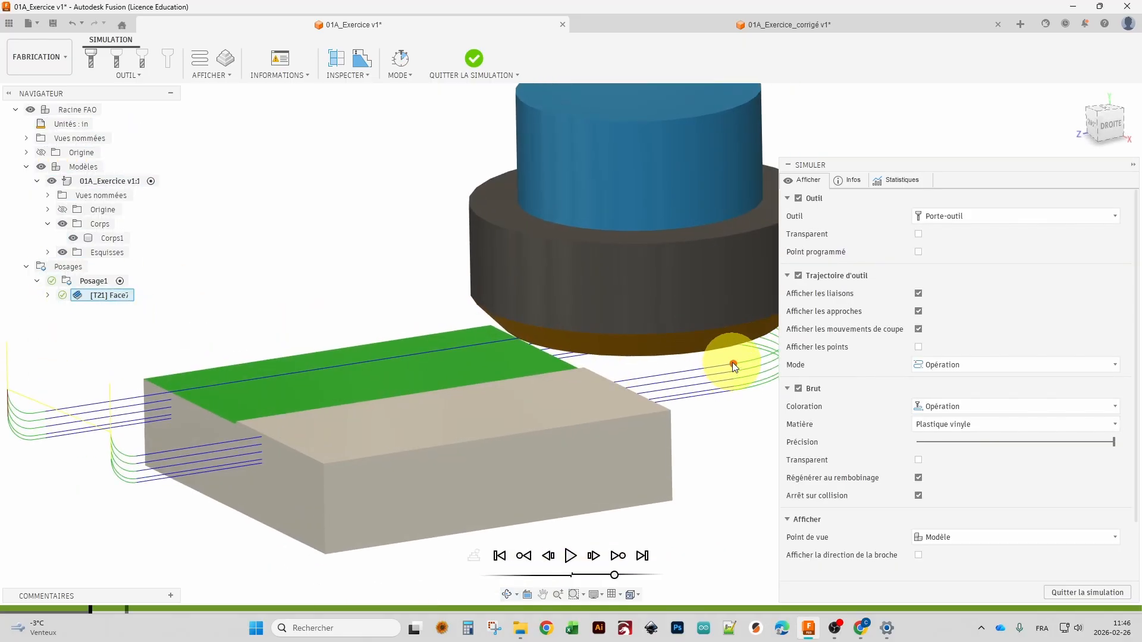
left_click(136, 477)
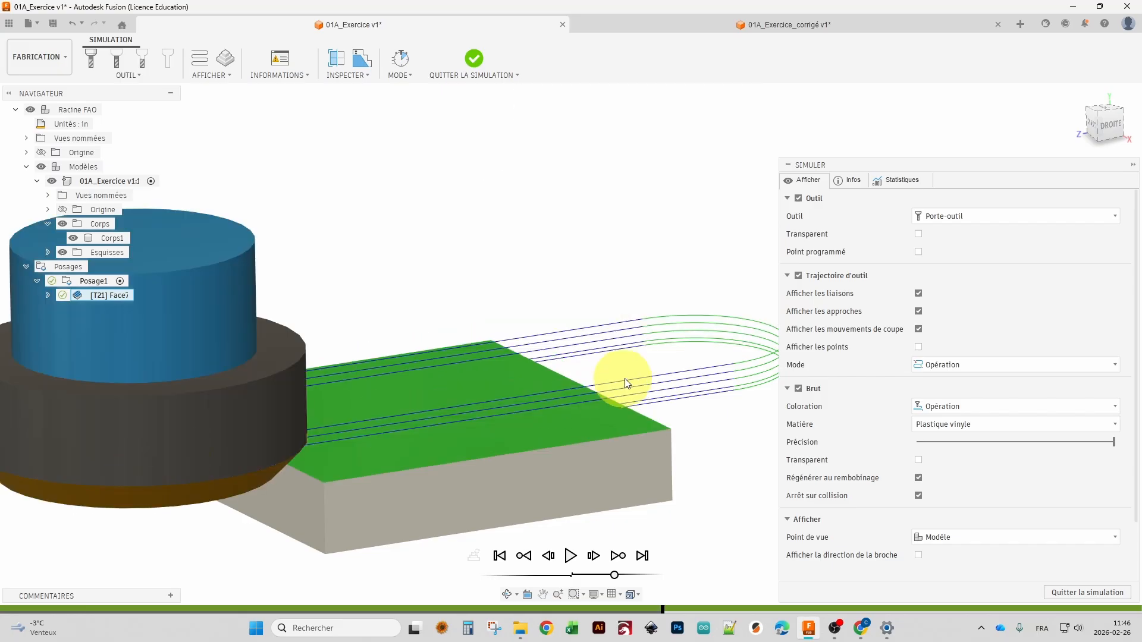
left_click(732, 388)
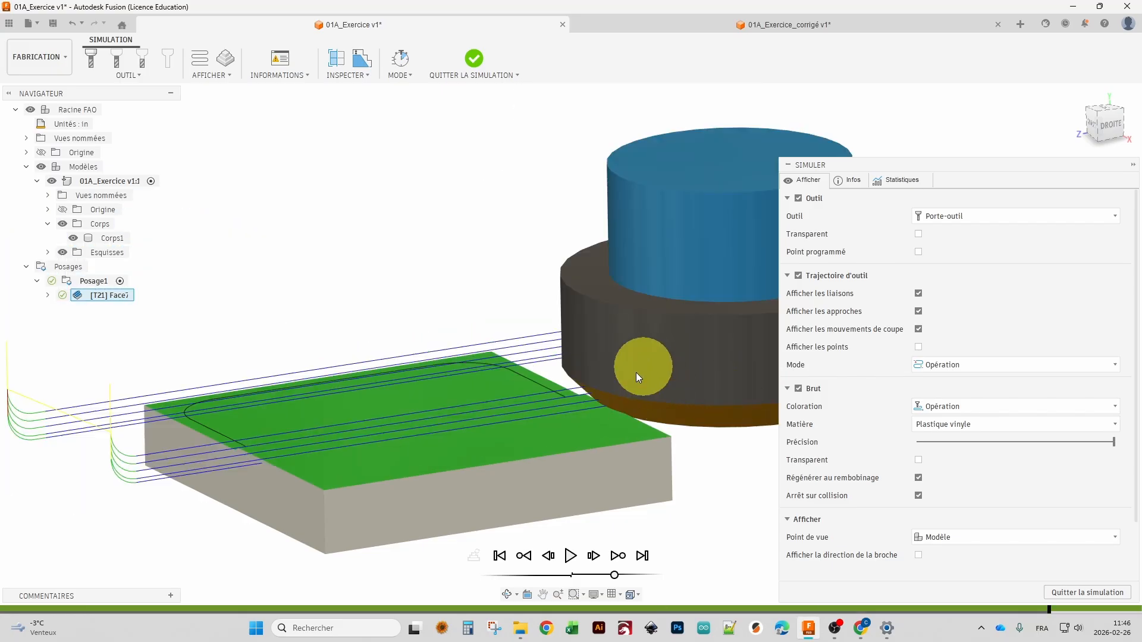
Display the toolpath's points to inspect the entry and exit arcs, and hide the whole toolpath again.
left_click(919, 347)
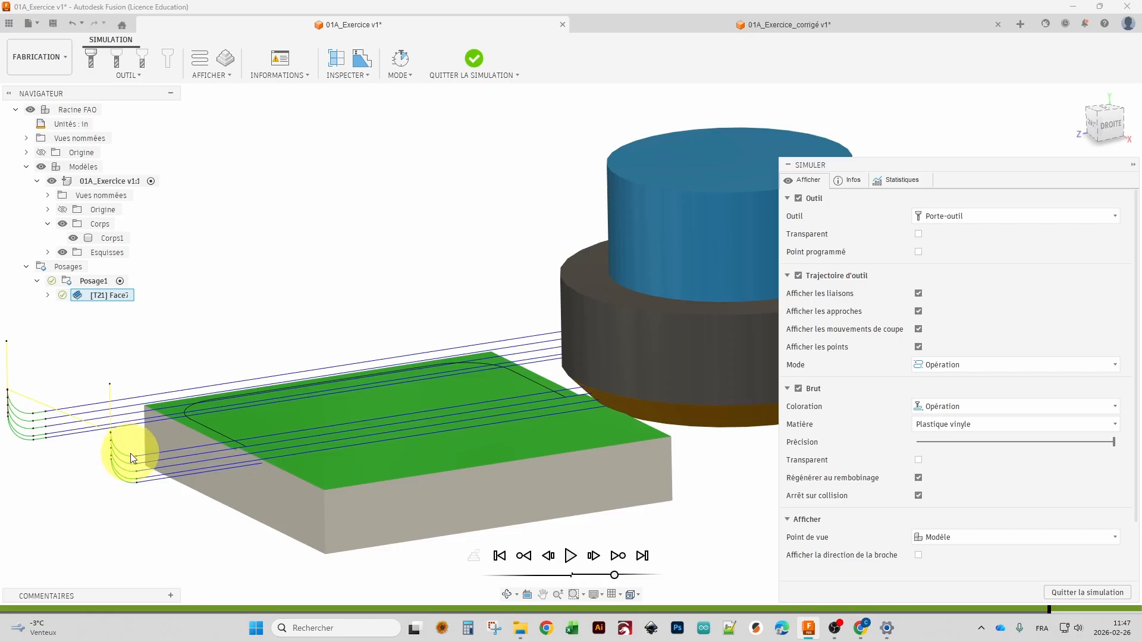
scroll(357, 416, "down", 3)
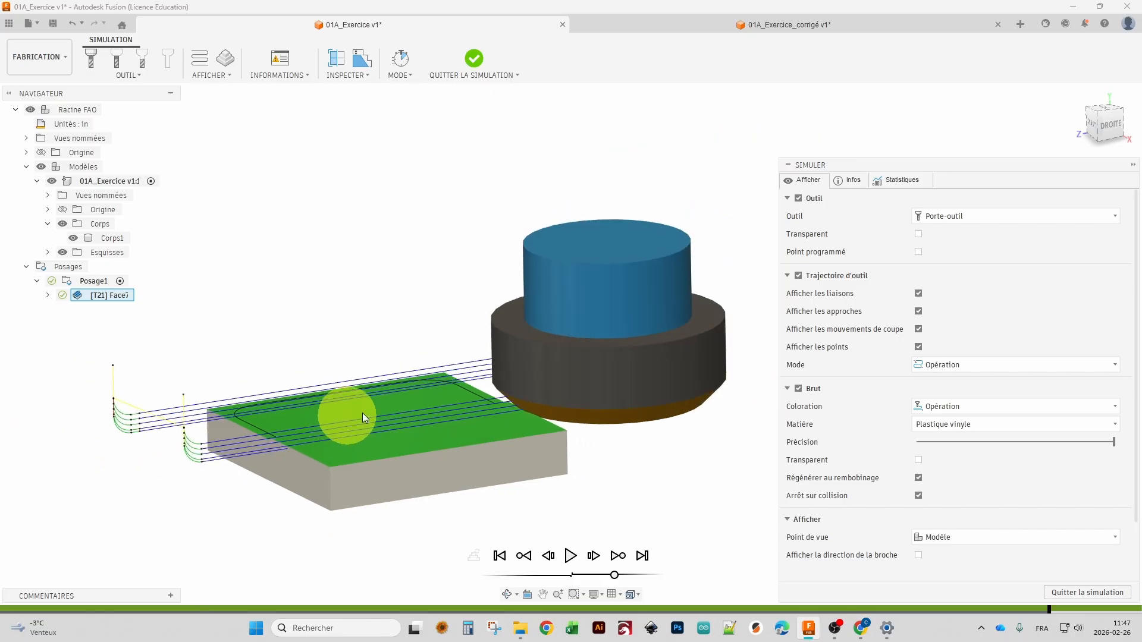
left_click(798, 275)
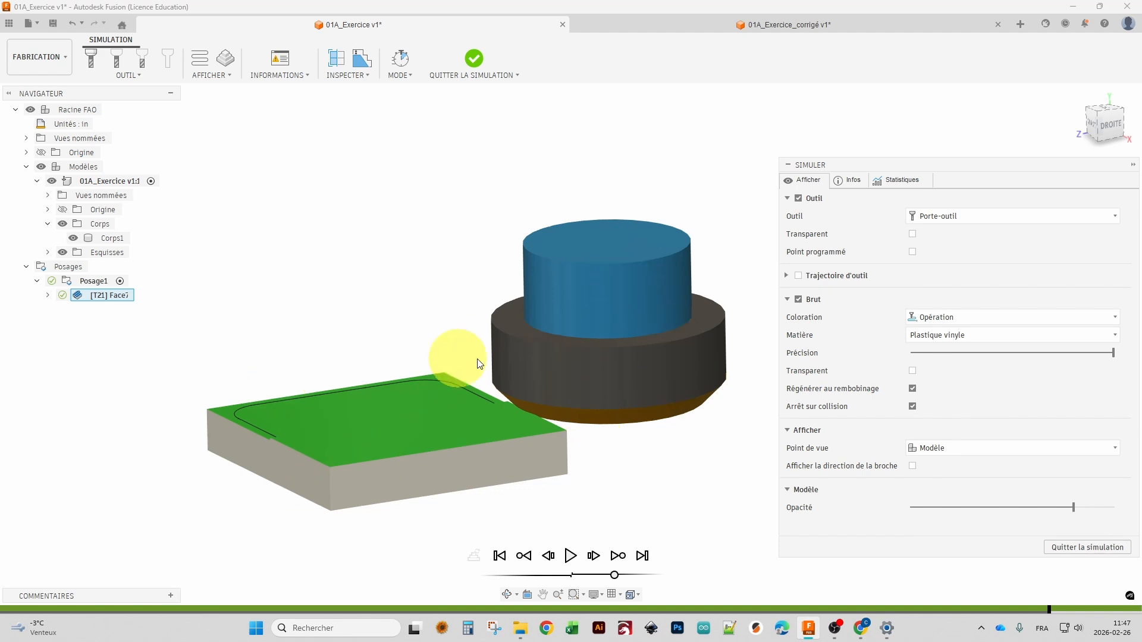
Examine the faced stock from the opposite side and review the stock coloration choices, keeping Opération.
left_click_drag(577, 404, 522, 359)
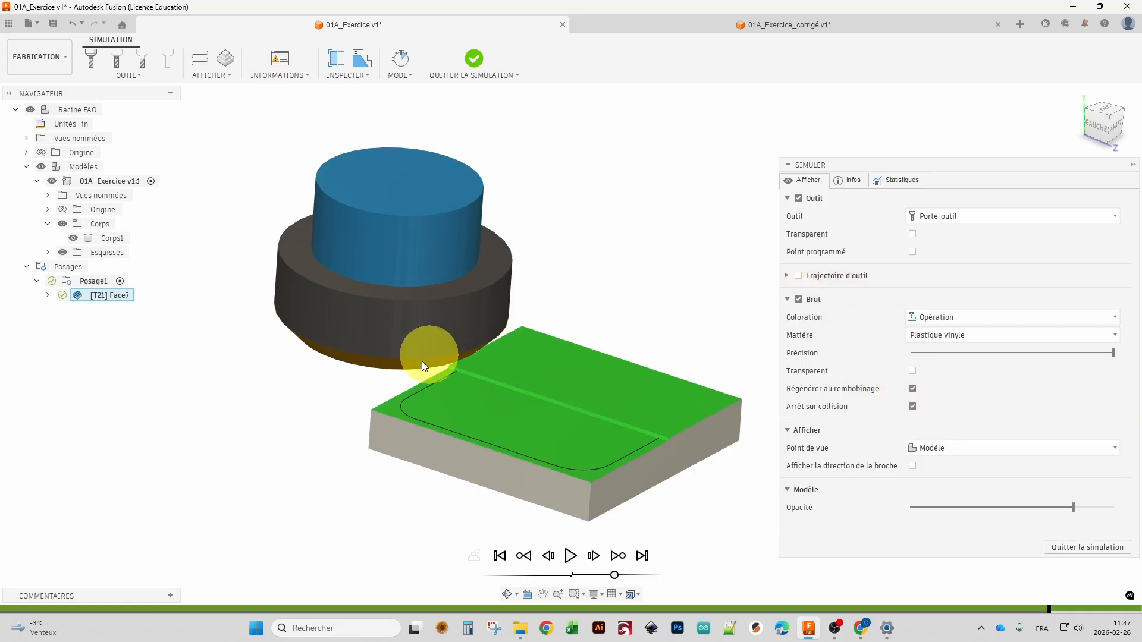
left_click(936, 315)
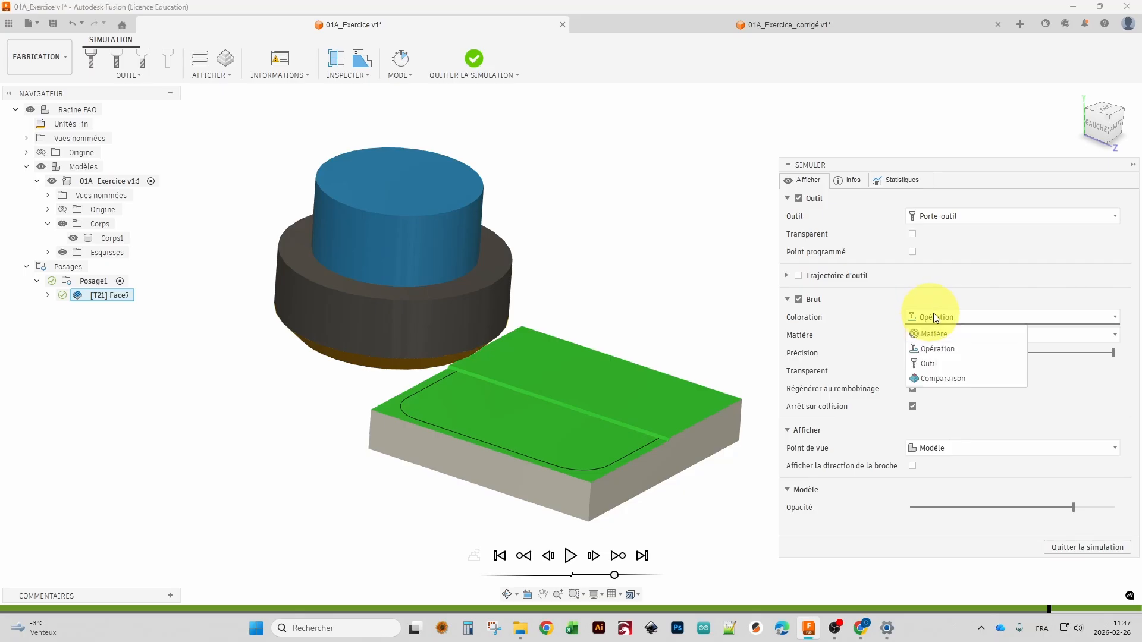
left_click(936, 315)
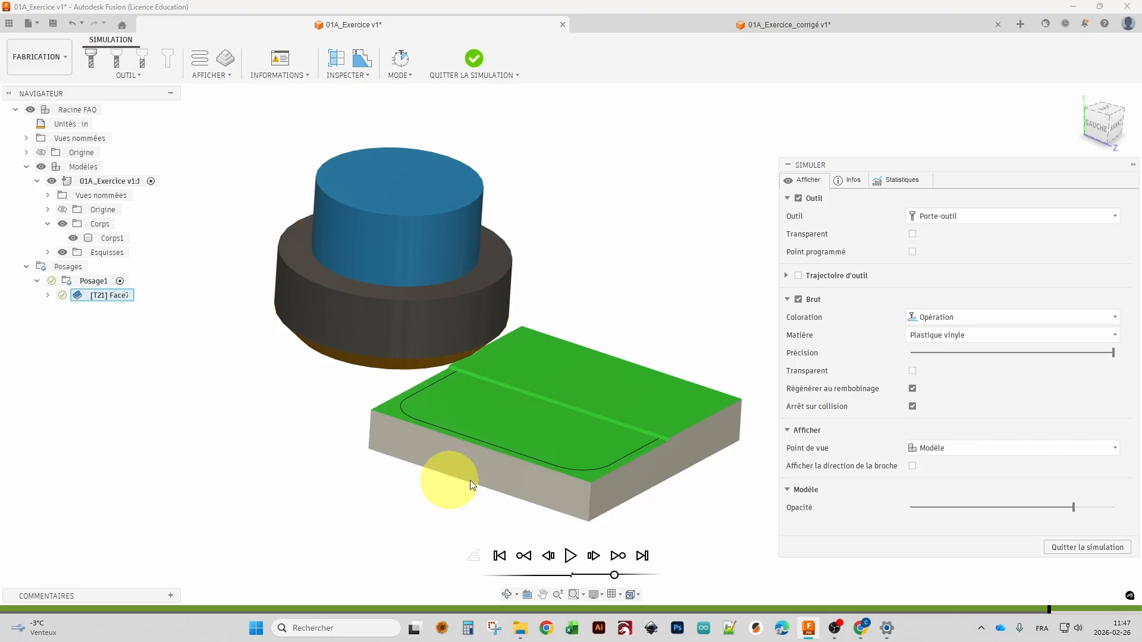
middle_click_drag(698, 489, 690, 447, "shift")
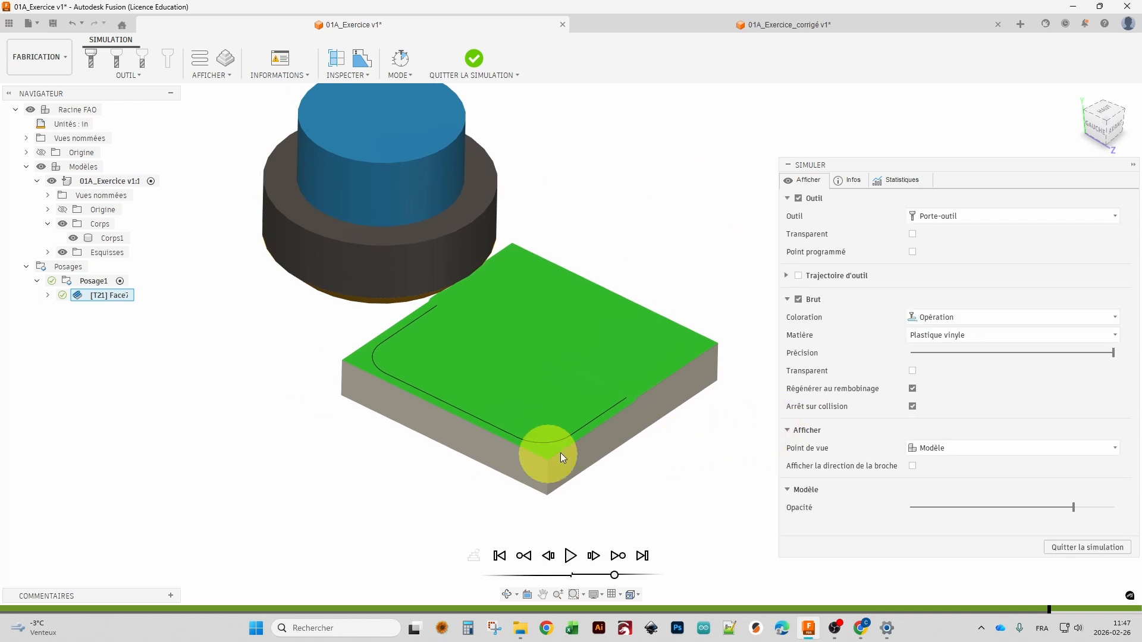
Try the Miroir, Céramique, and Peinture de mur stock materials and the transparent stock display, returning to opaque Plastique vinyle.
left_click(948, 337)
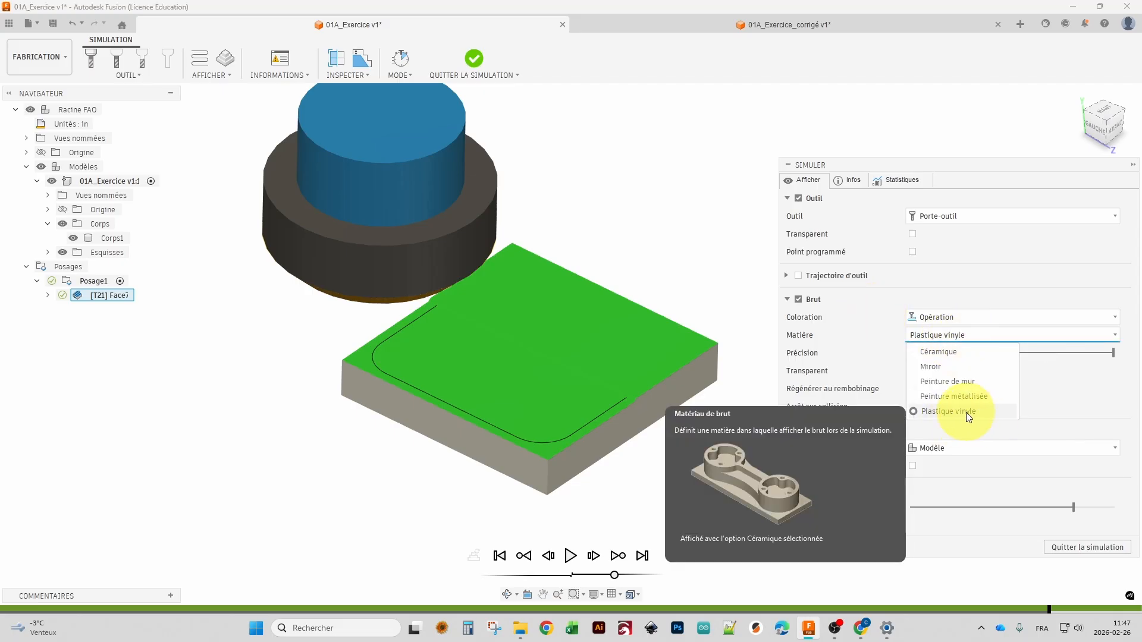
left_click(945, 365)
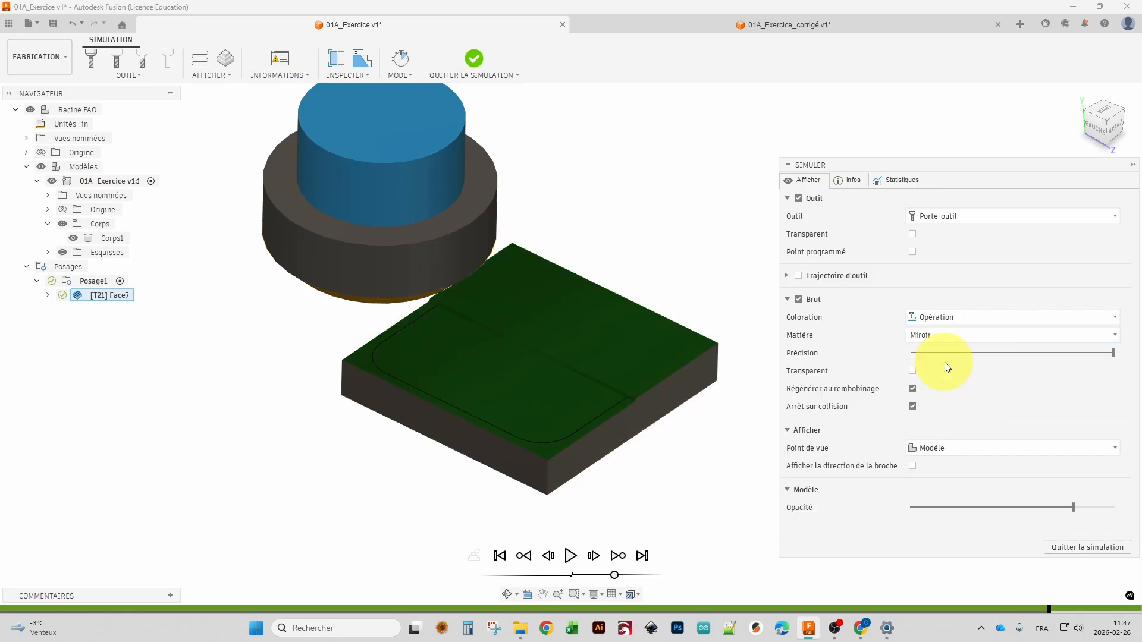
left_click(948, 337)
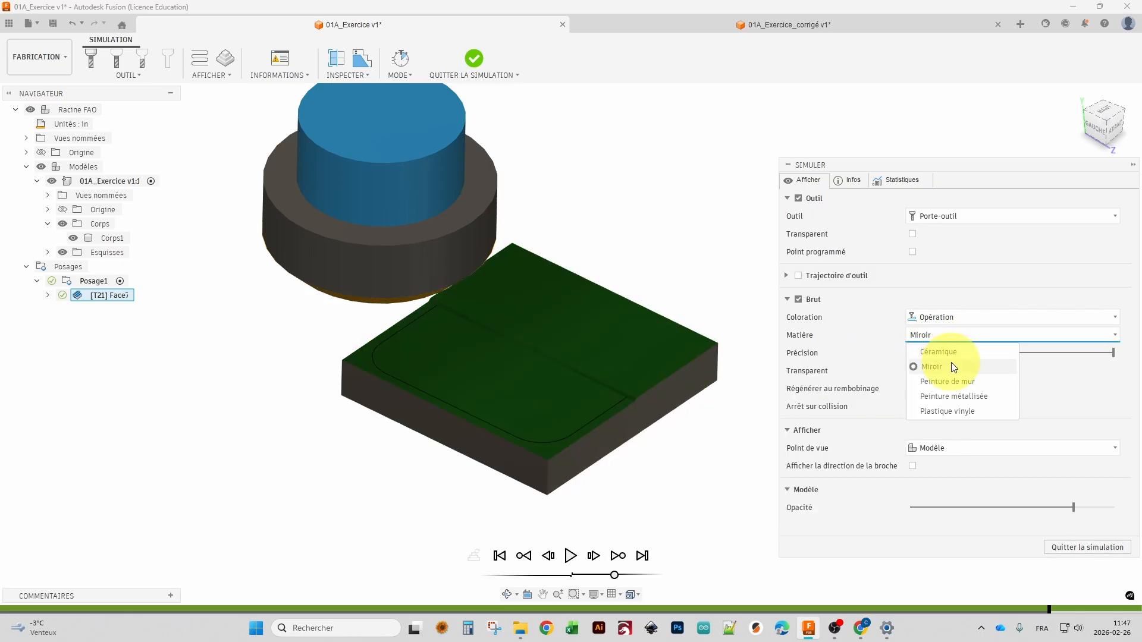
left_click(950, 352)
left_click(949, 336)
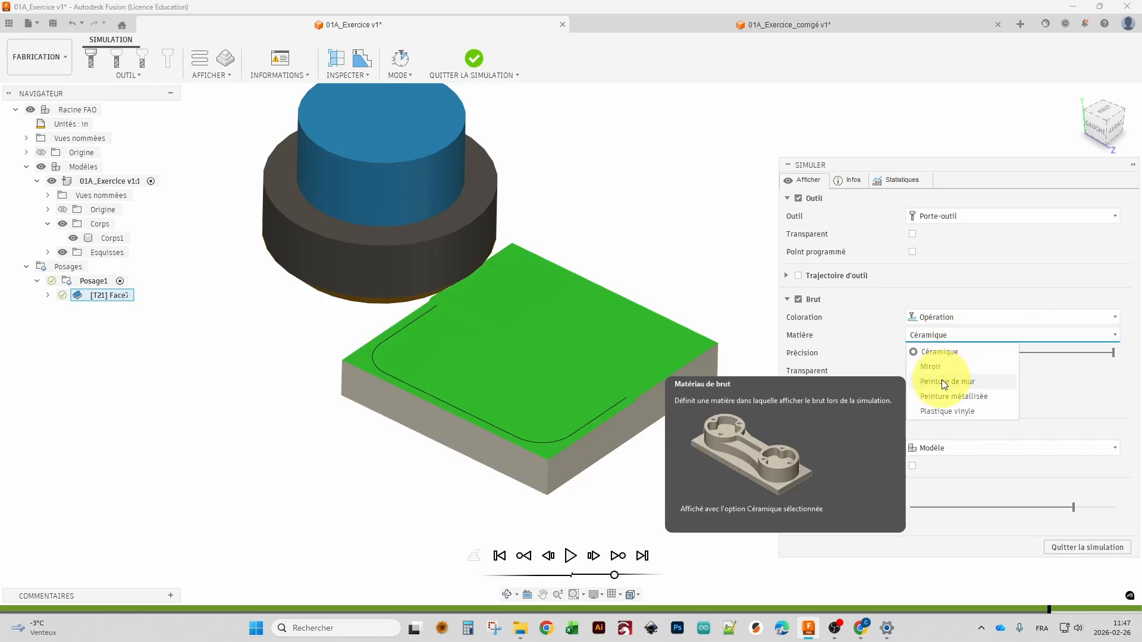
left_click(945, 384)
left_click(933, 335)
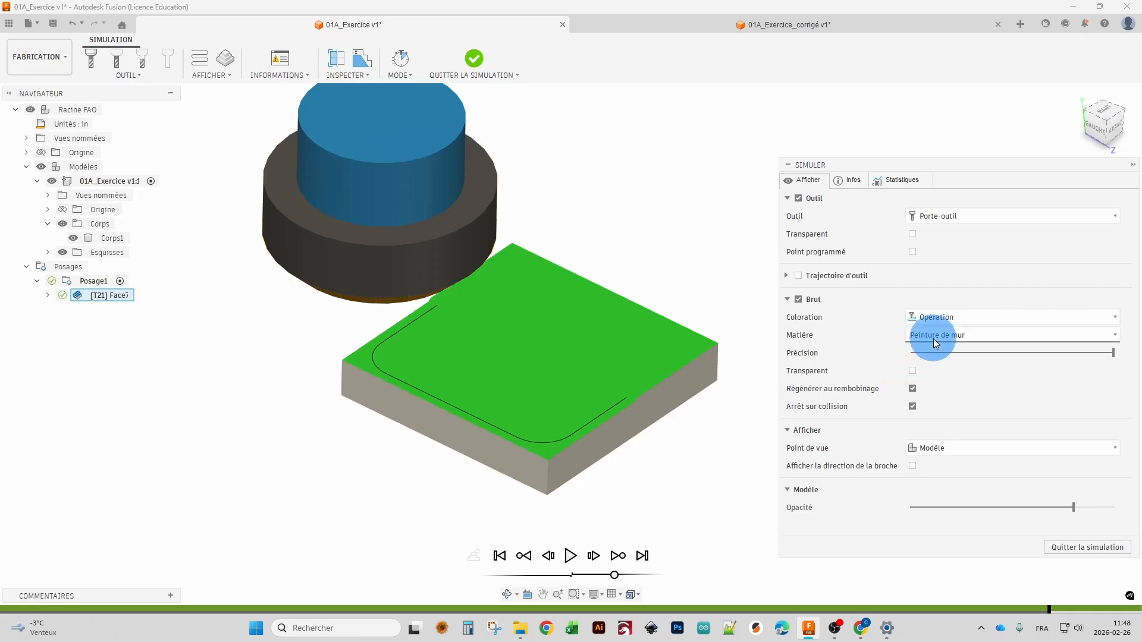
left_click(946, 411)
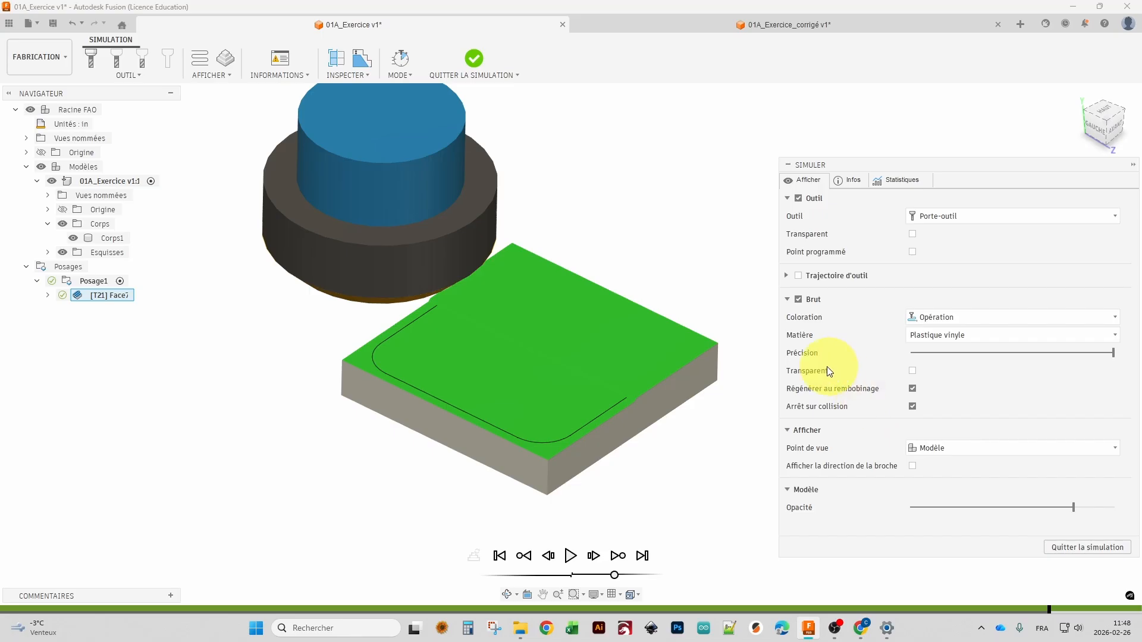
left_click(913, 371)
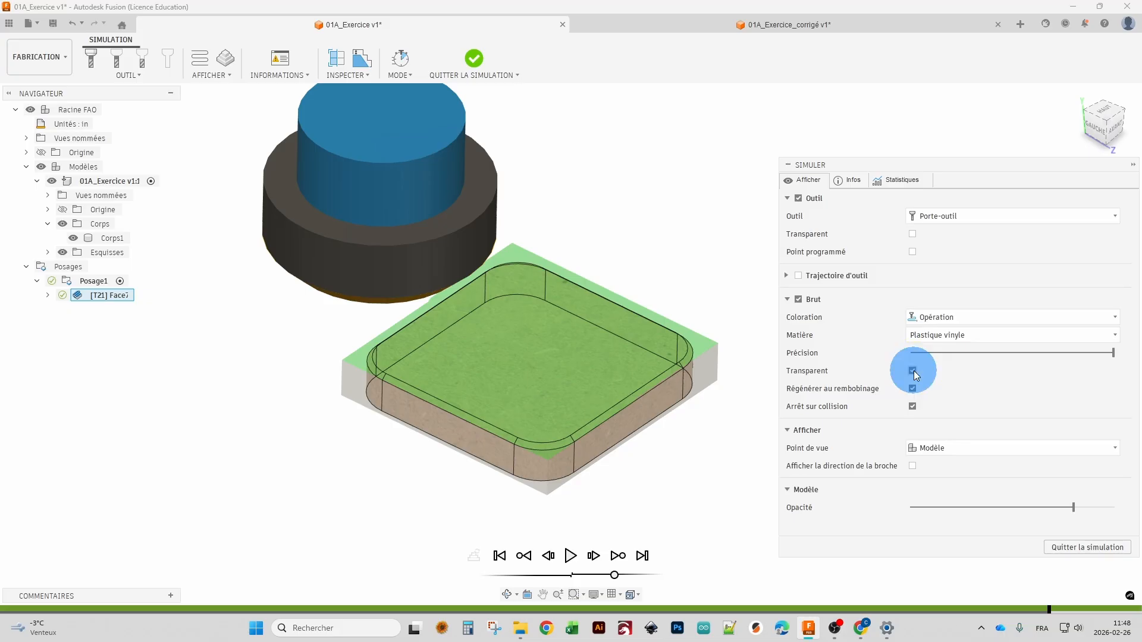
left_click(913, 370)
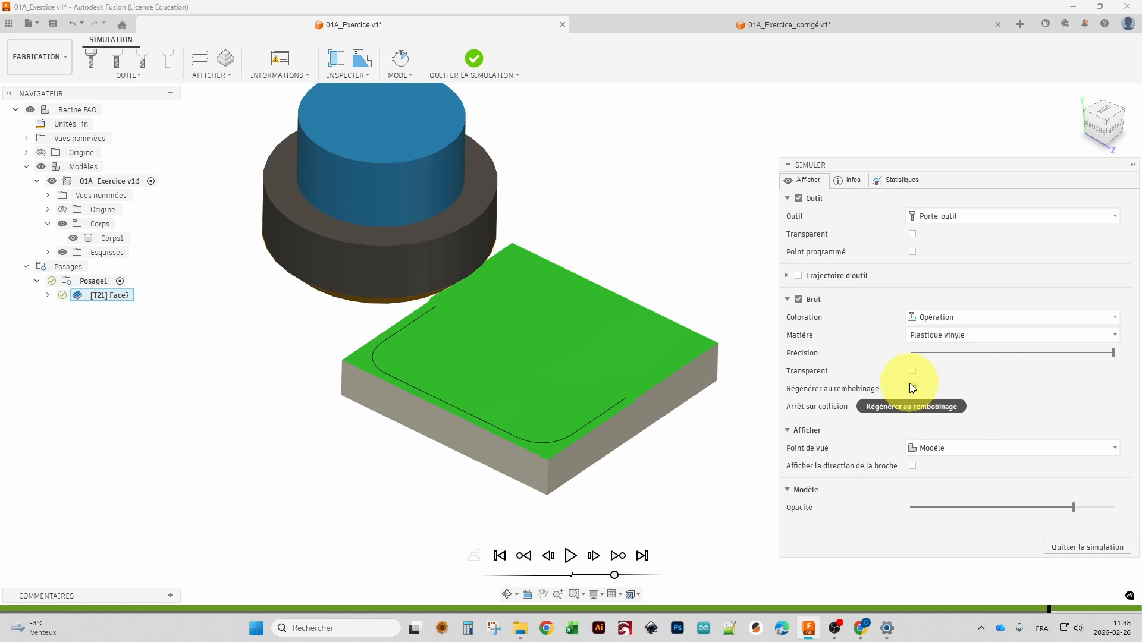
Rewind the simulation to its start and review the stock regeneration, collision stop, and viewpoint options.
left_click(499, 556)
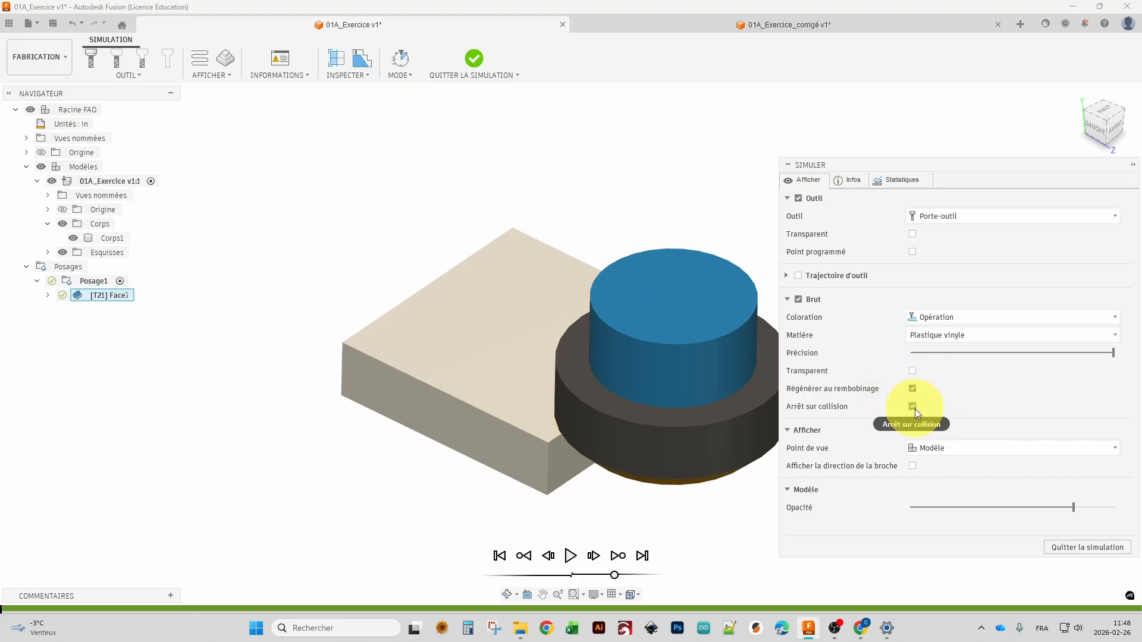
mouse_move(915, 409)
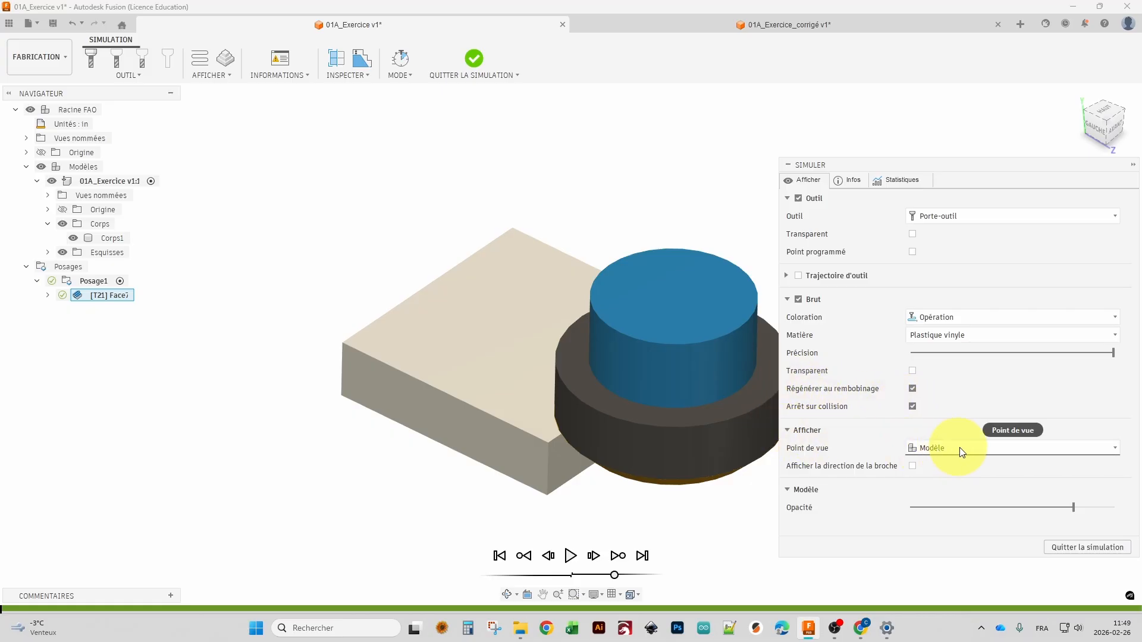
mouse_move(955, 450)
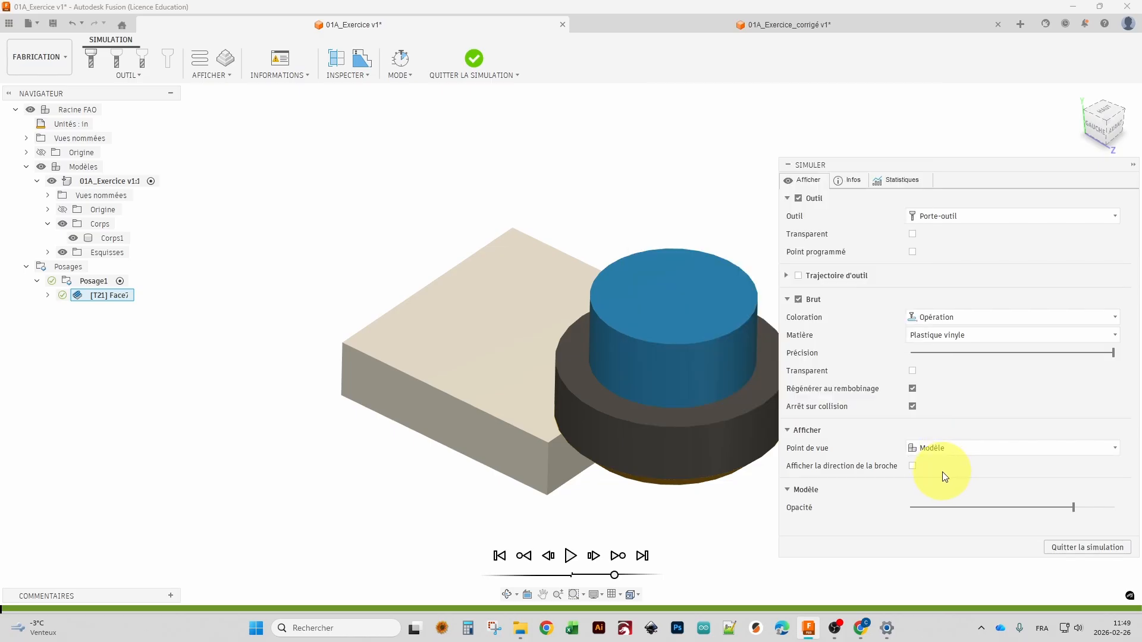
Try displaying the spindle direction, hide it again, and lower the model's opacity in the simulation.
left_click(912, 466)
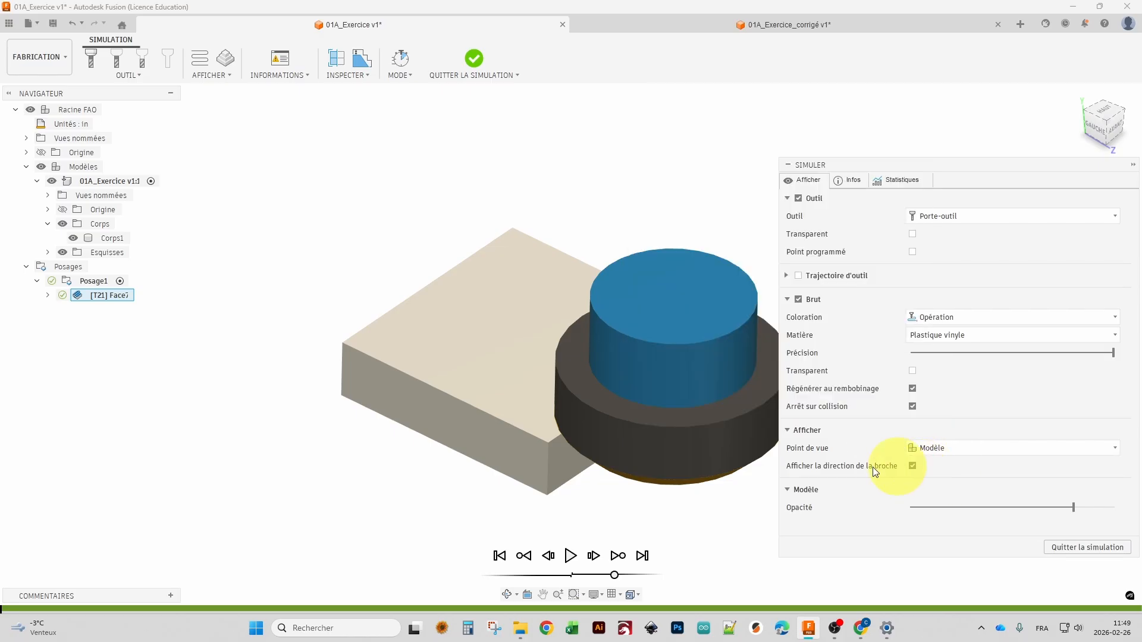
scroll(726, 443, "down", 3)
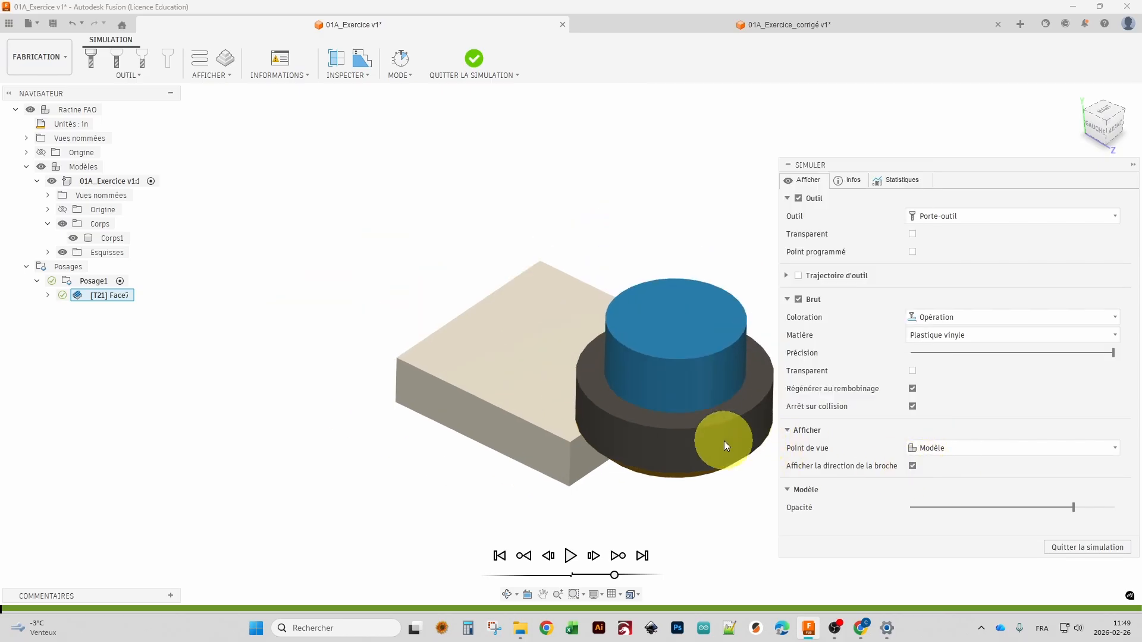
left_click(912, 466)
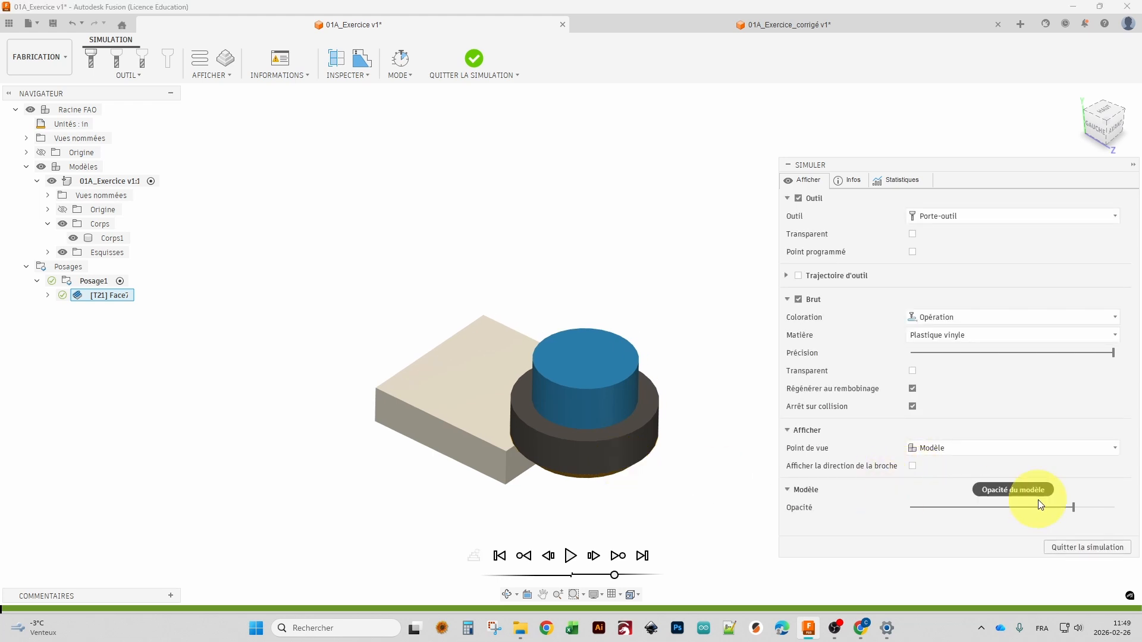
left_click_drag(1073, 508, 1005, 512)
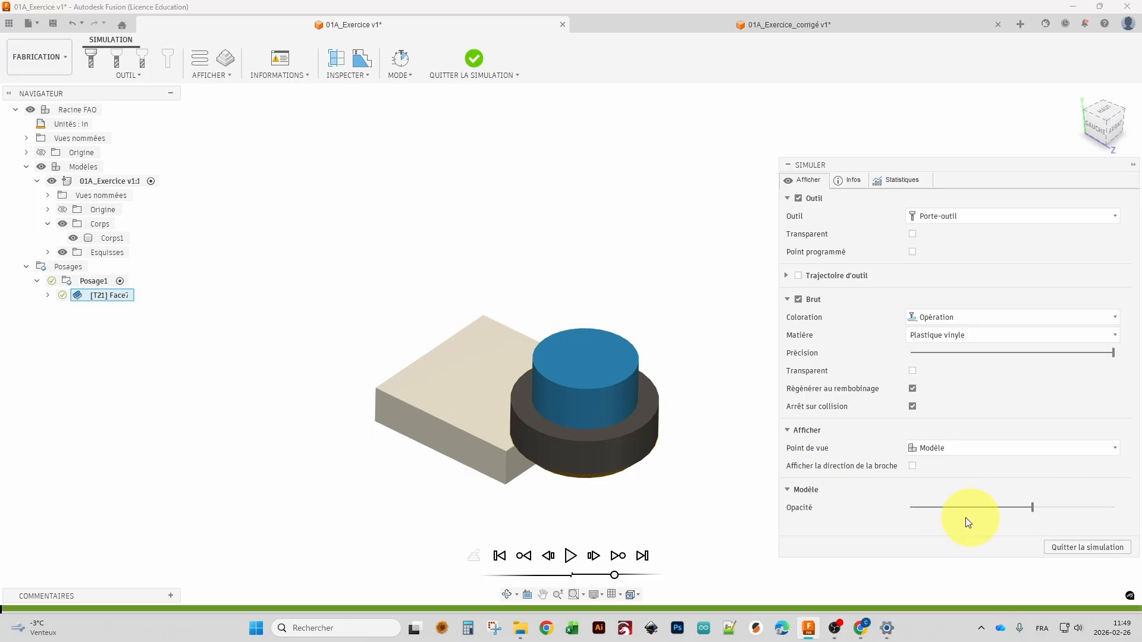
middle_click_drag(455, 410, 691, 485, "shift")
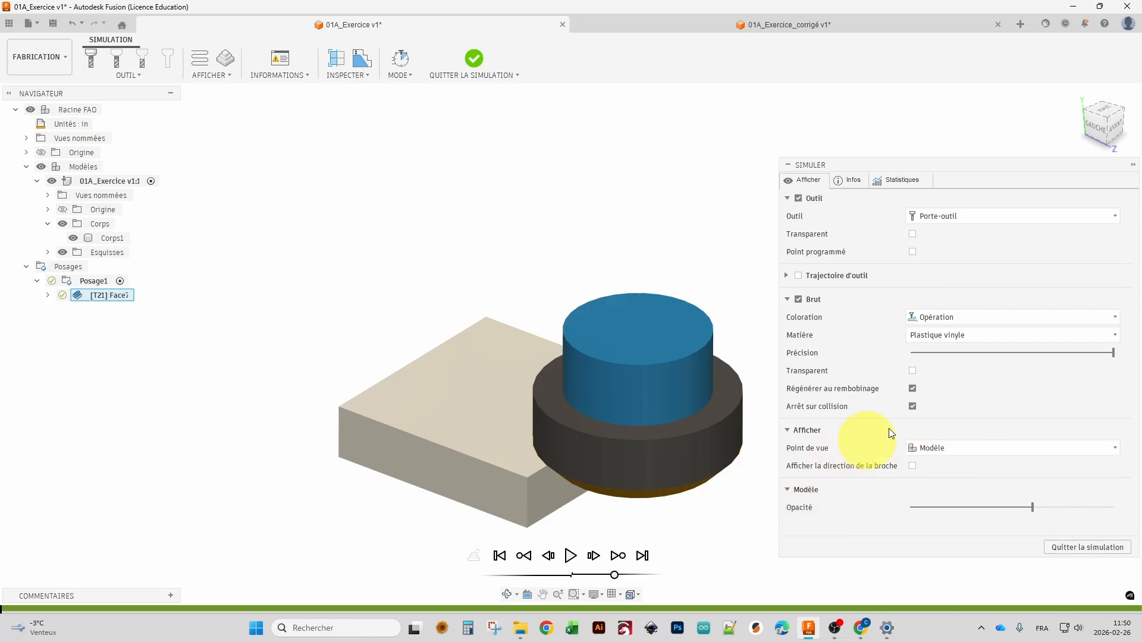
Review the Face operation's simulation information, then play the simulation at a faster speed and exit it.
left_click(850, 182)
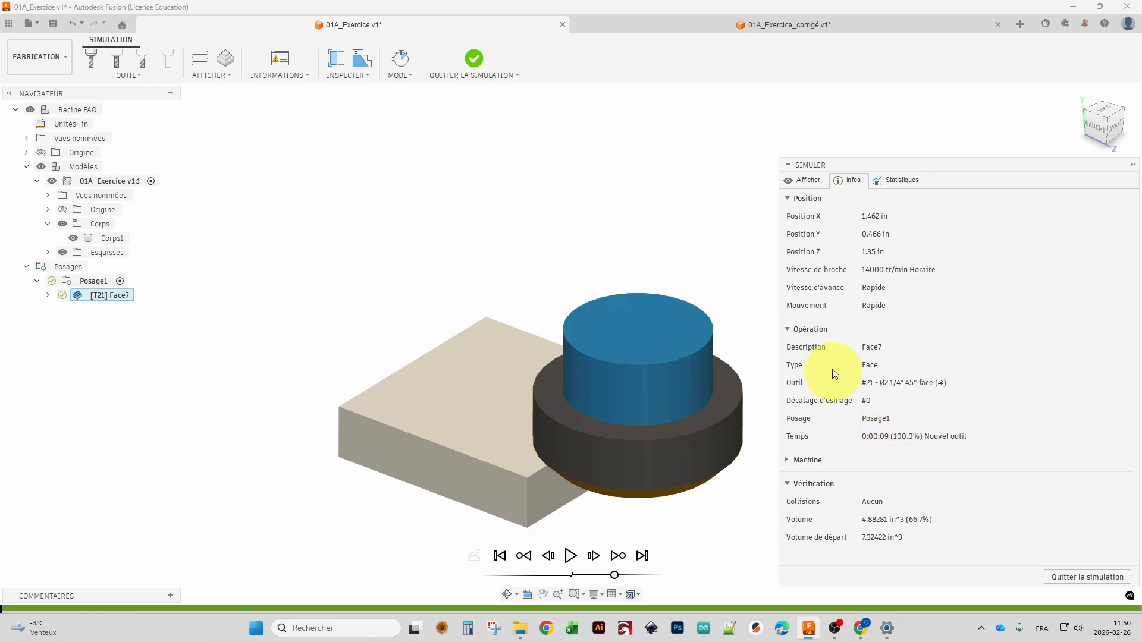
left_click(800, 180)
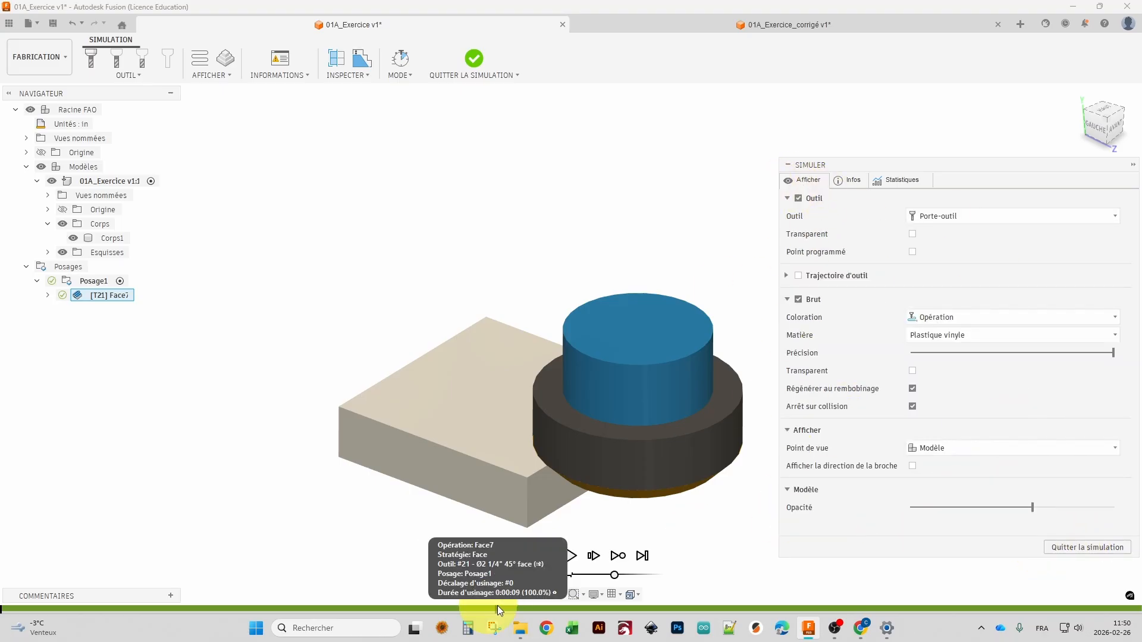
left_click(571, 556)
left_click_drag(615, 575, 633, 575)
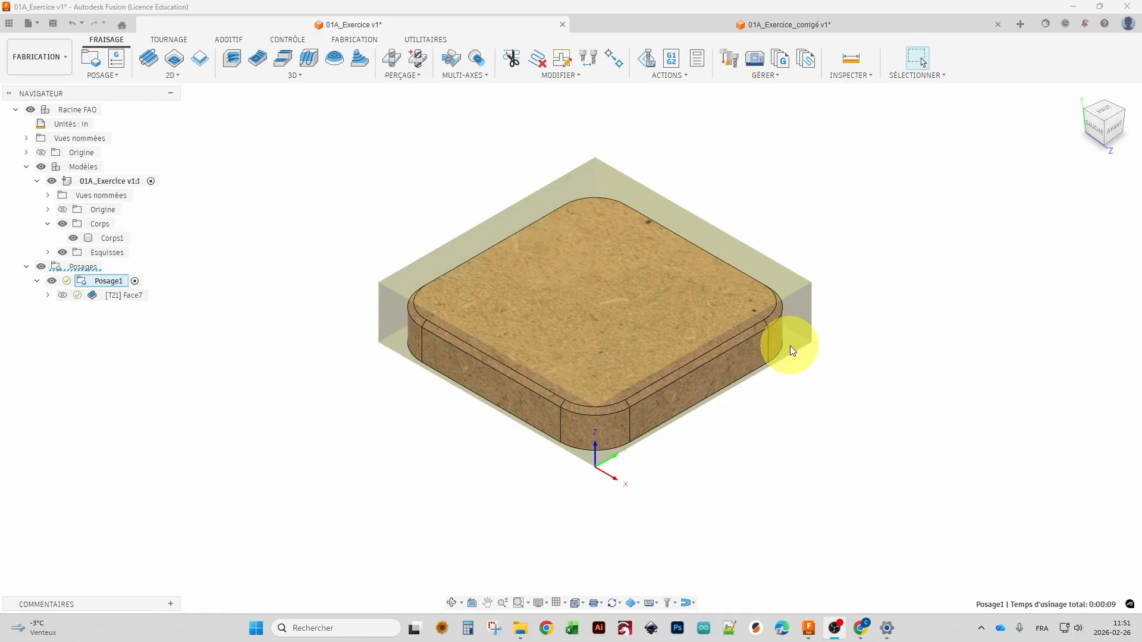
Start a 2D adaptive operation with tool 6 (Ø1/2") from the C01-251128_bibliotheque_outils library and its MDF / LAMINÉ (Rainurage) preset.
left_click(177, 73)
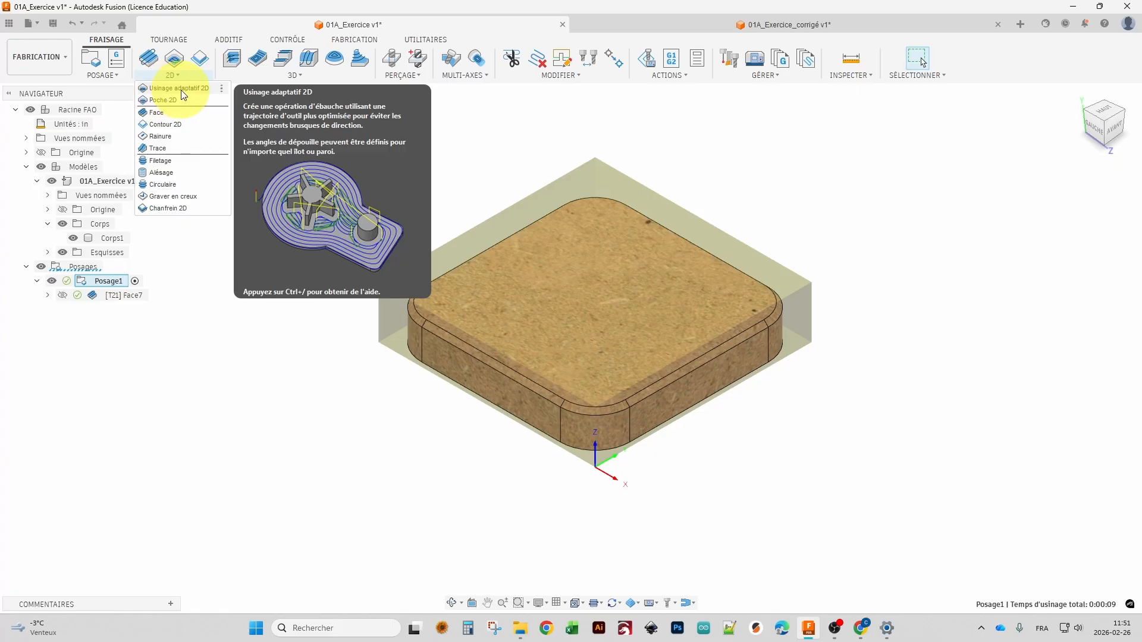
left_click(181, 89)
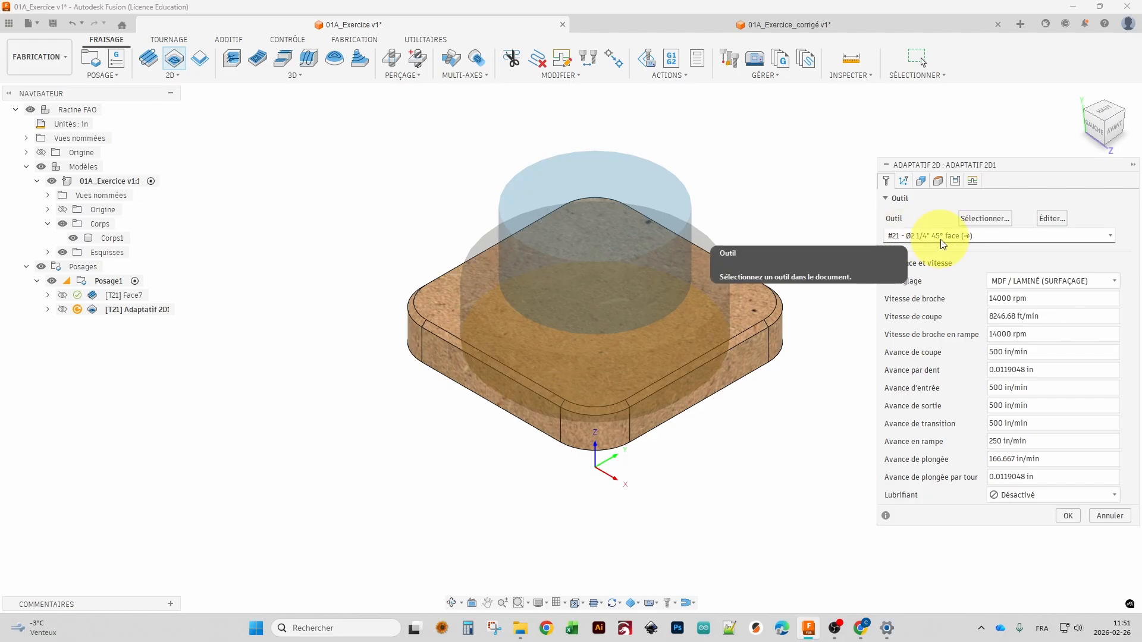
mouse_move(777, 275)
middle_mouse_down("shift")
mouse_move(779, 241)
mouse_move(773, 288)
middle_mouse_up("shift")
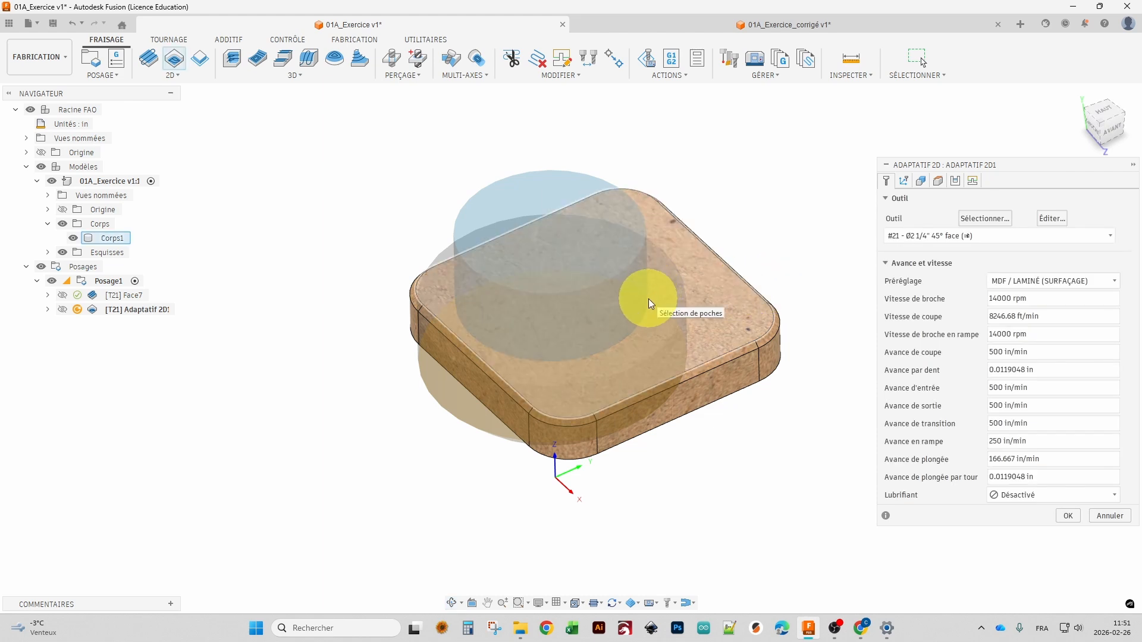
left_click(980, 220)
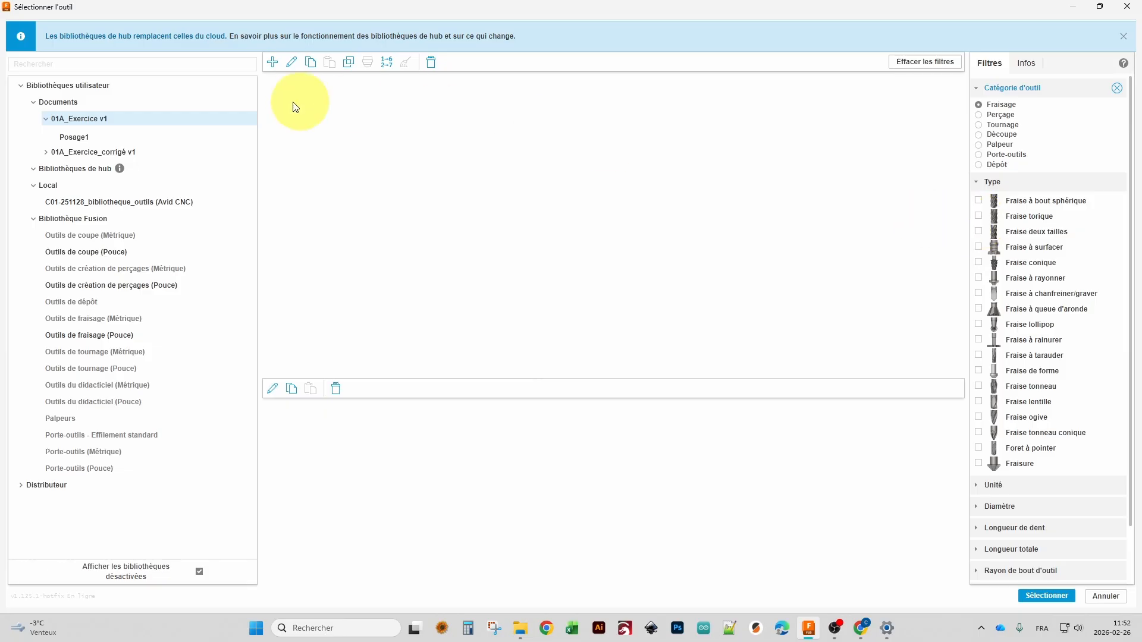
left_click(126, 201)
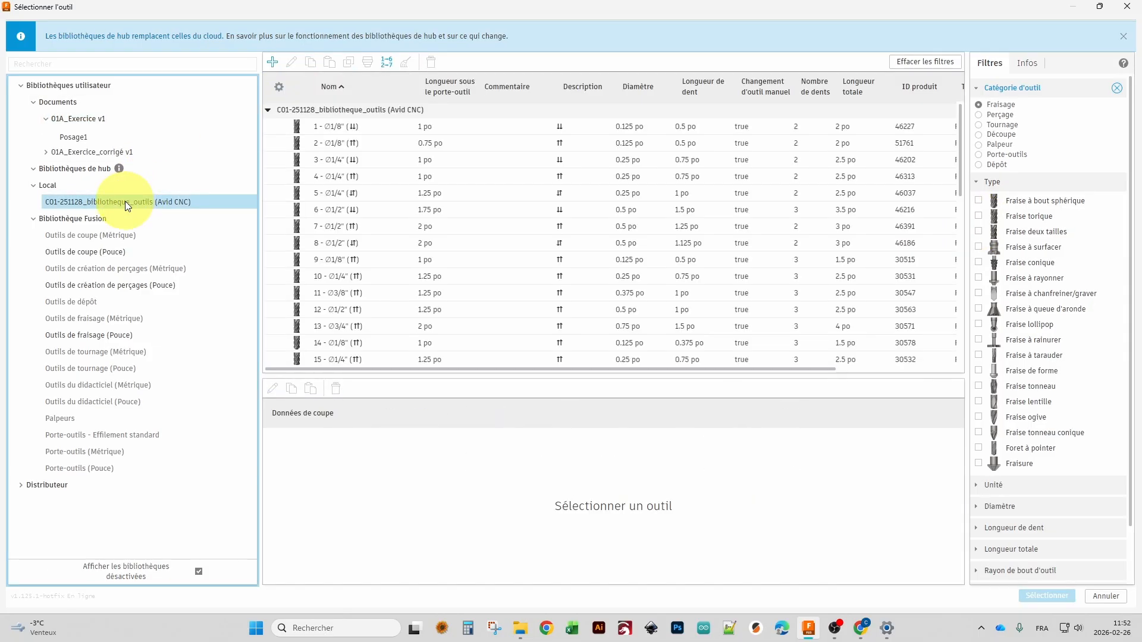
left_click(319, 217)
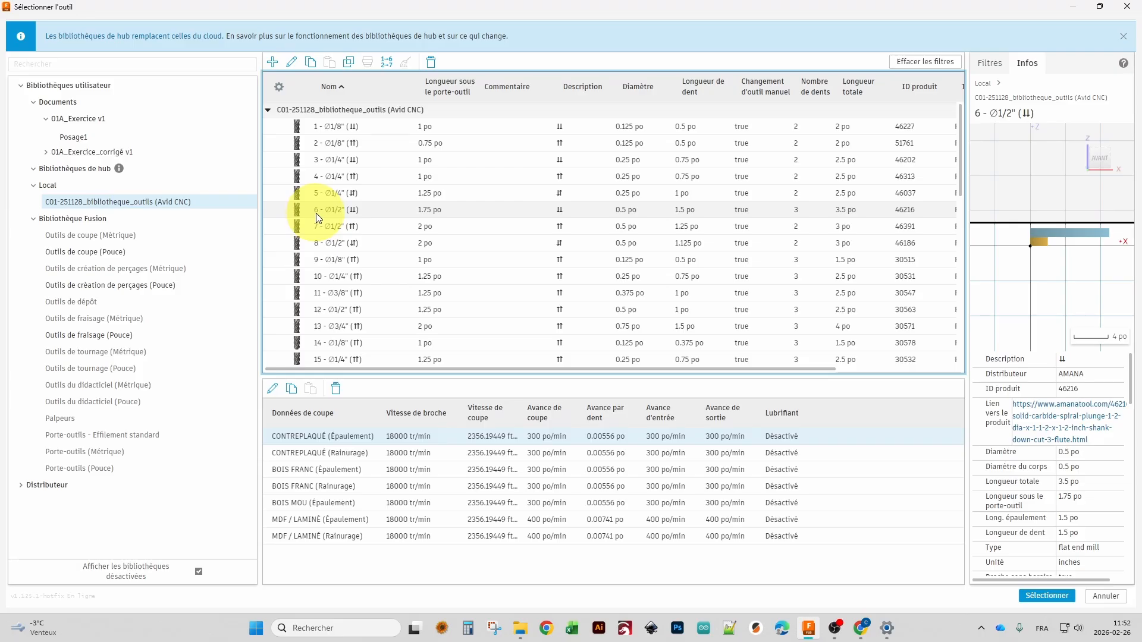
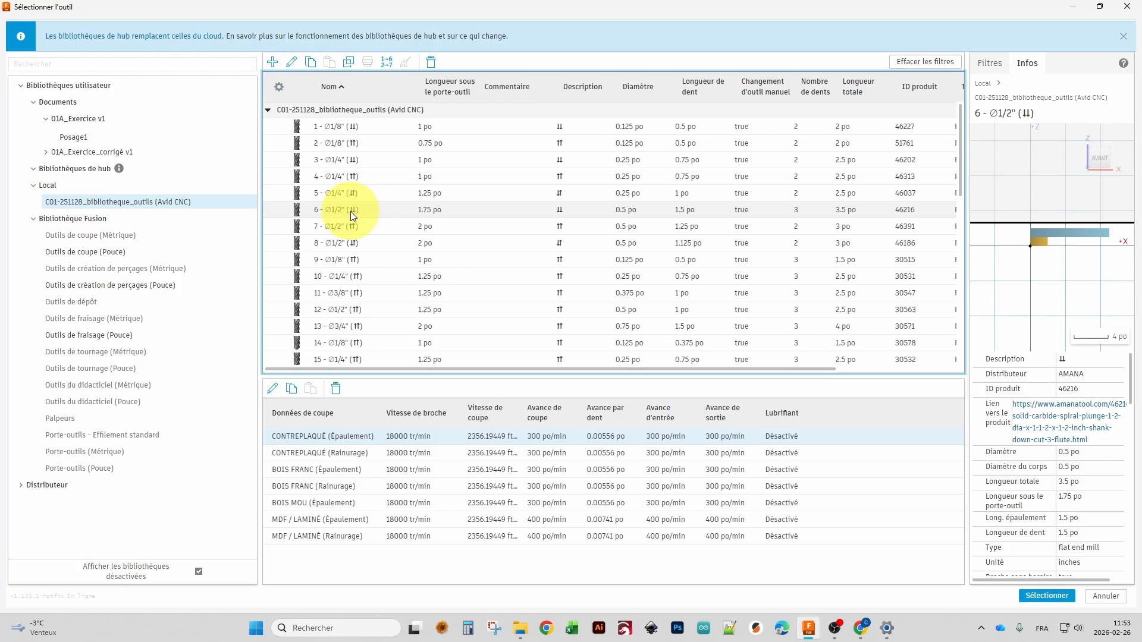
left_click(297, 537)
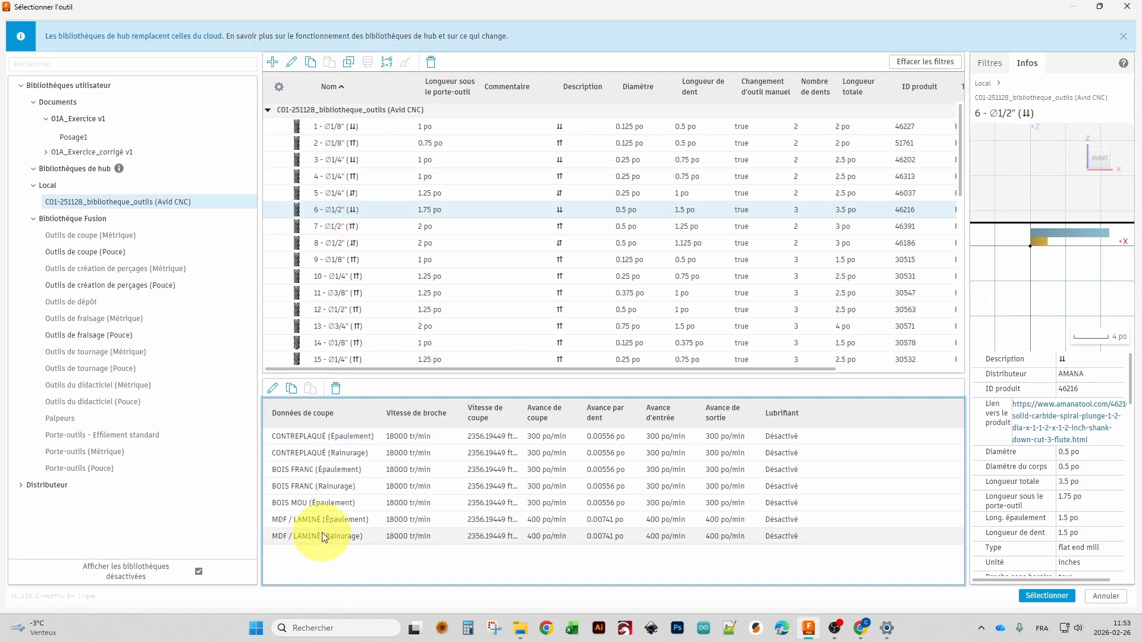
left_click(1045, 596)
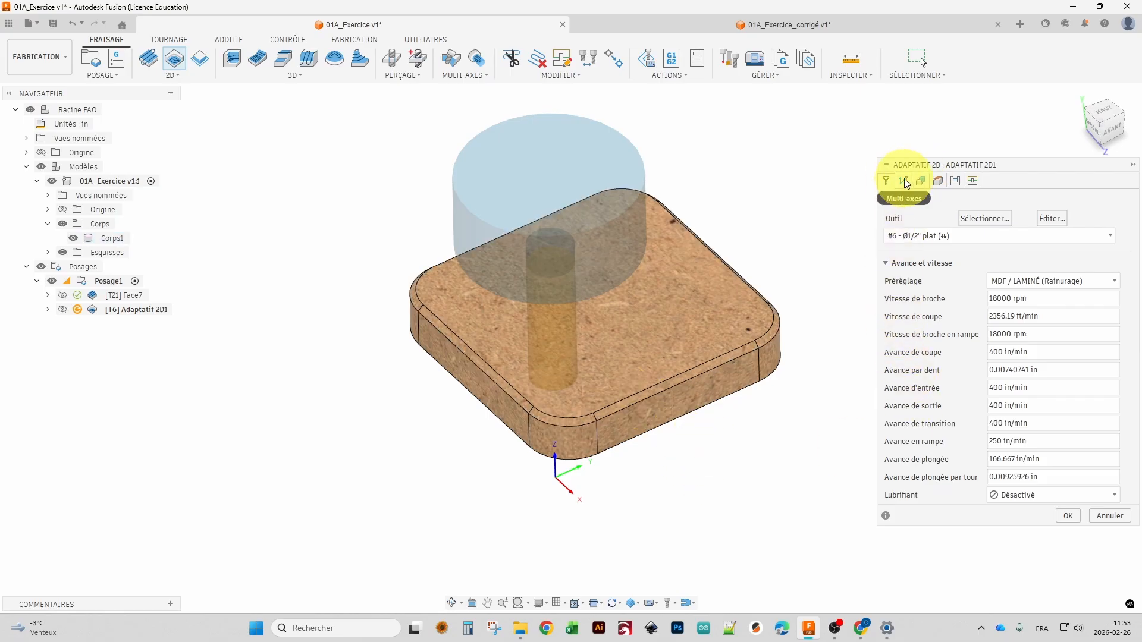
Select the part's closed bottom outer contour as the adaptive geometry and inspect the surrounding stock area to clear.
left_click(919, 182)
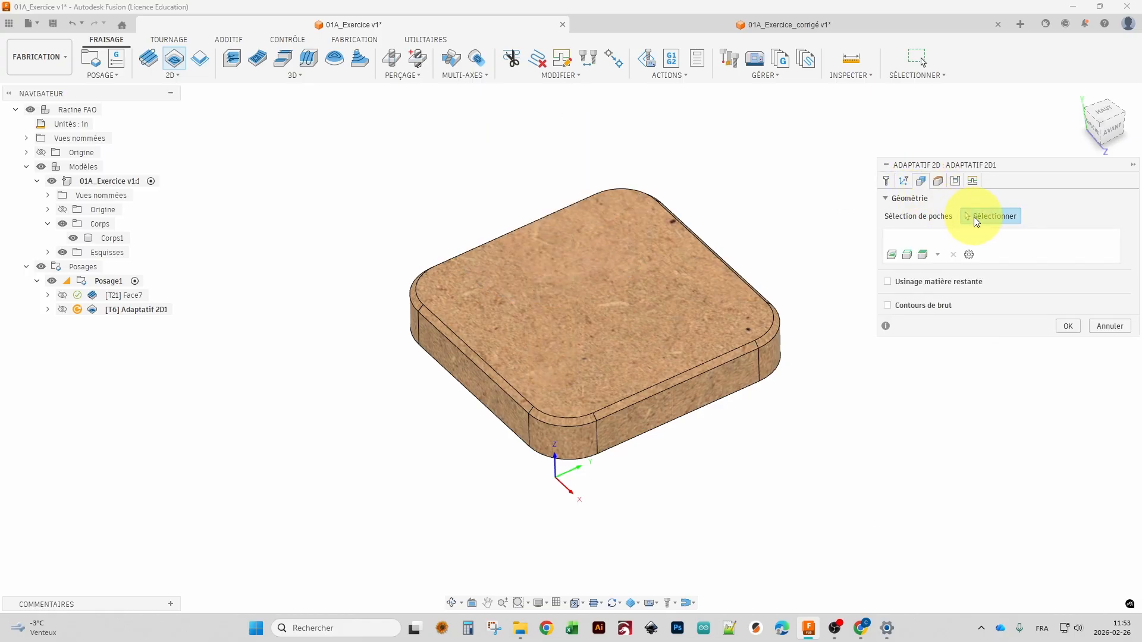
left_click(765, 382)
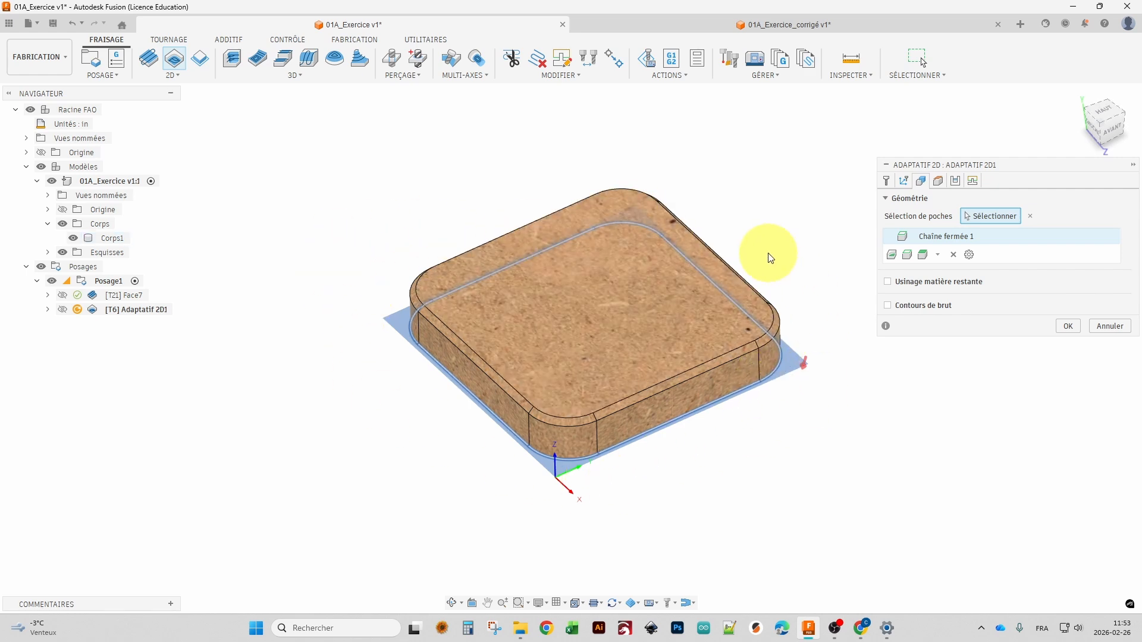
middle_click_drag(809, 229, 783, 281, "shift")
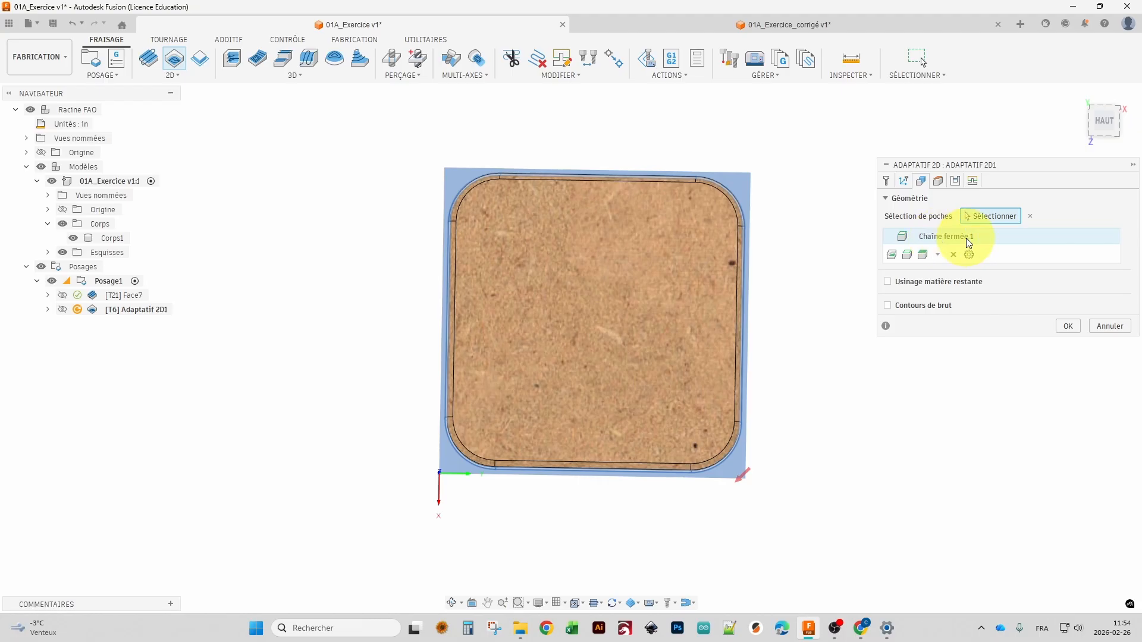
middle_click_drag(815, 344, 676, 464, "shift")
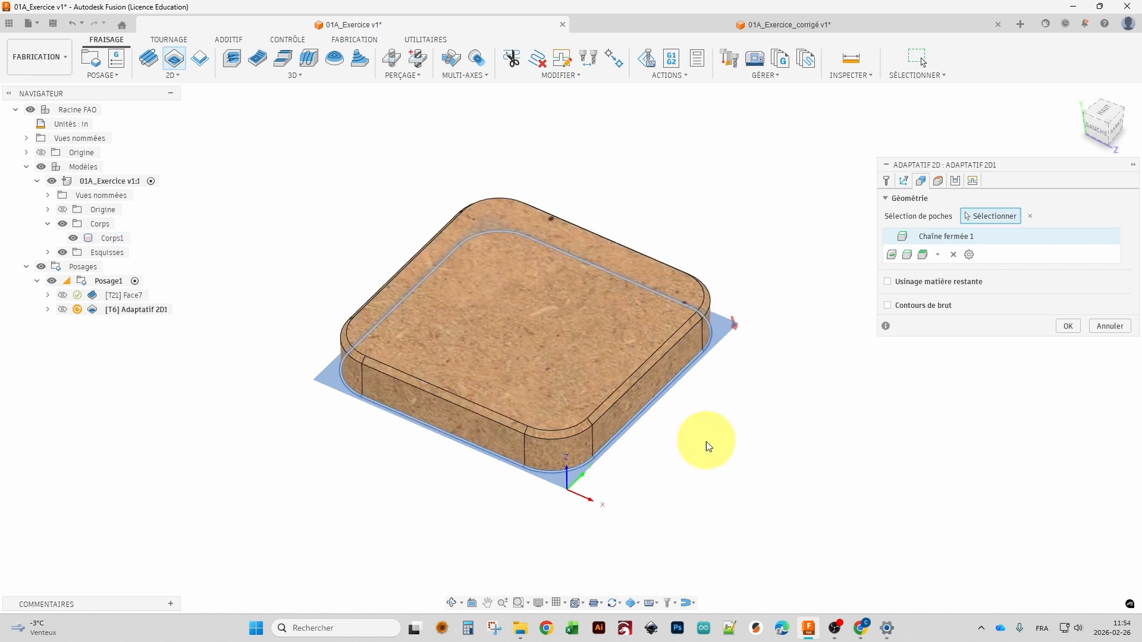
mouse_move(680, 464)
middle_mouse_down("shift")
mouse_move(680, 423)
mouse_move(680, 437)
mouse_move(658, 416)
mouse_move(660, 465)
middle_mouse_up("shift")
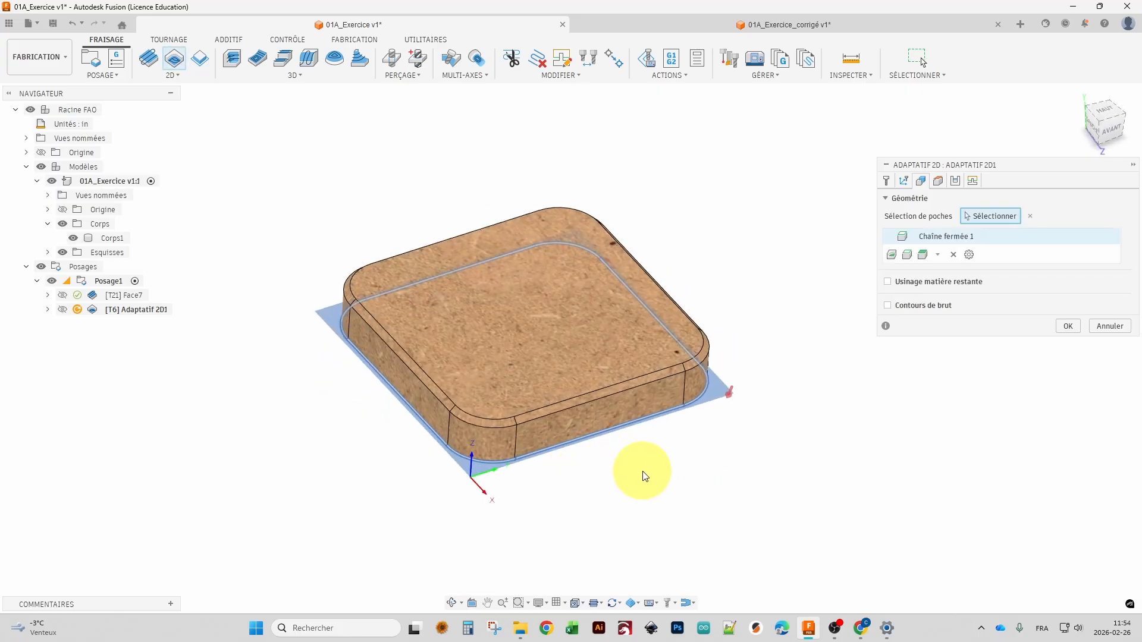
Set the adaptive operation's bottom height offset to -0.01 in from the selected contour.
left_click(937, 179)
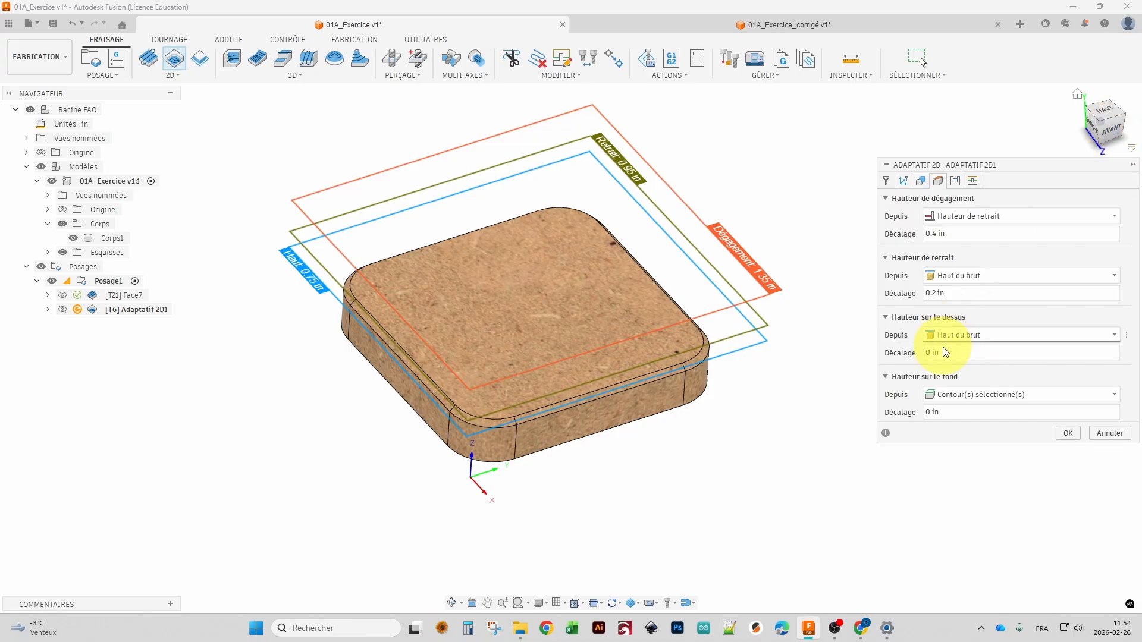
left_click(1111, 128)
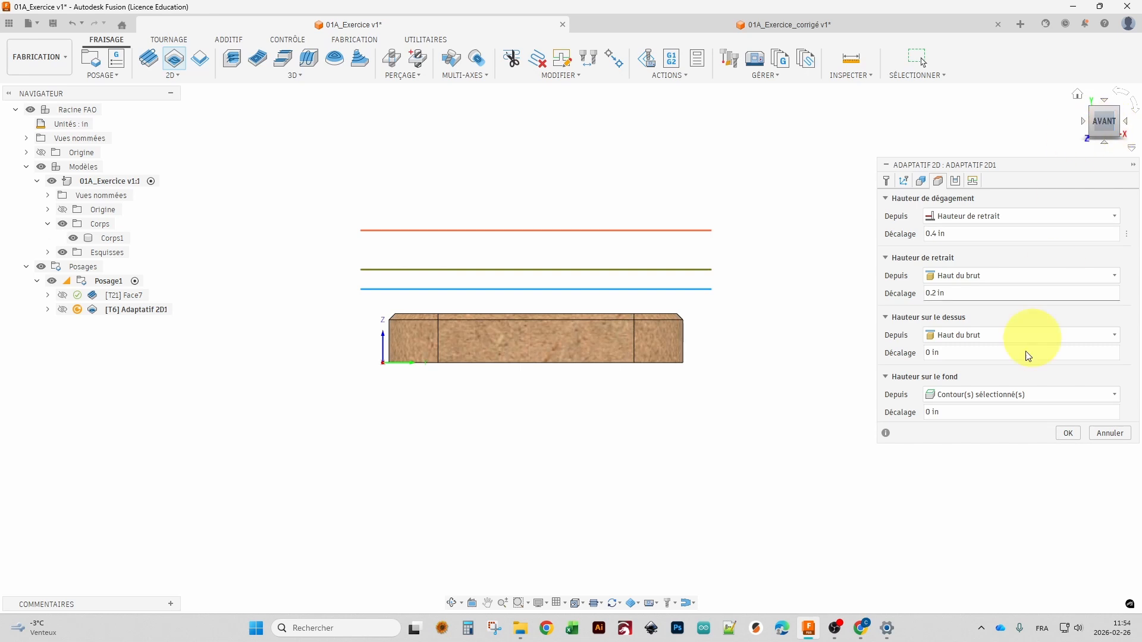
left_click(930, 412)
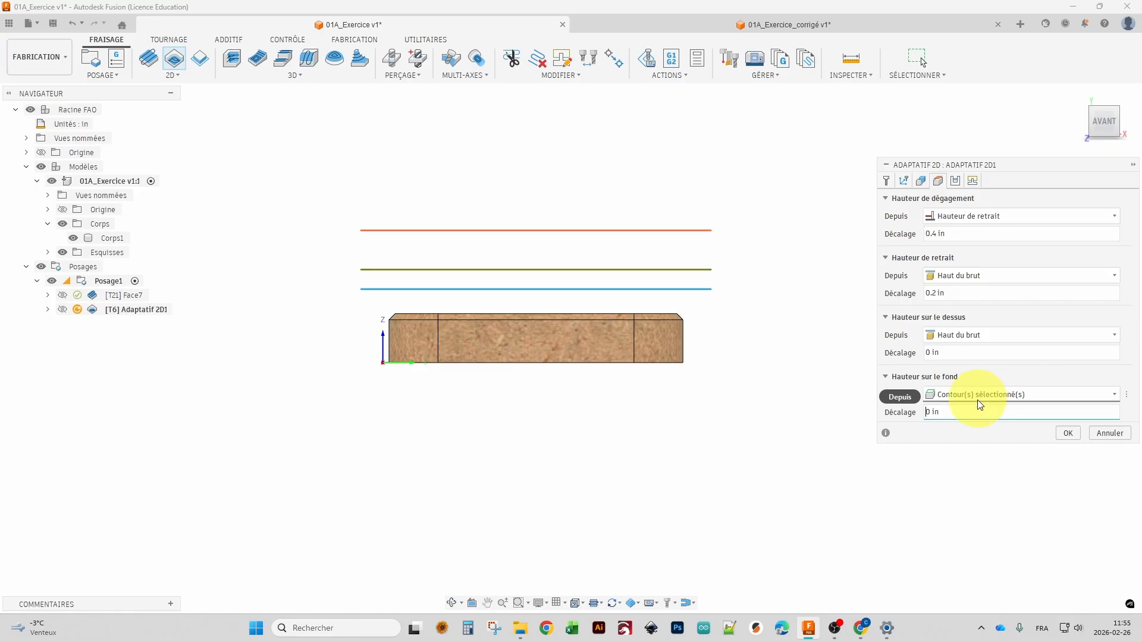
type("-")
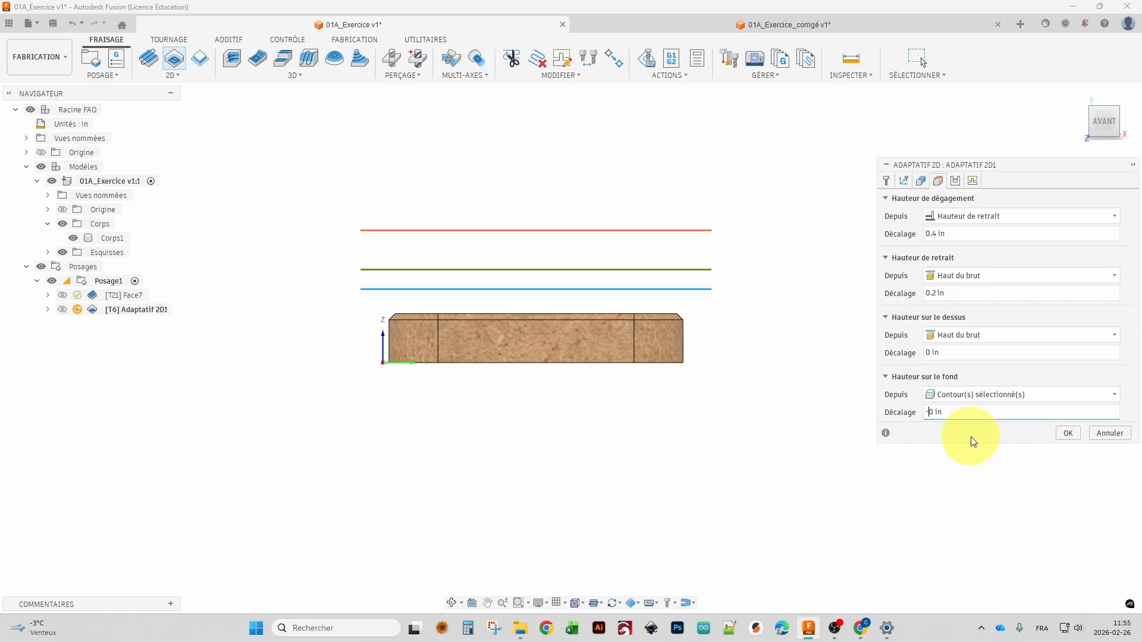
type(".01")
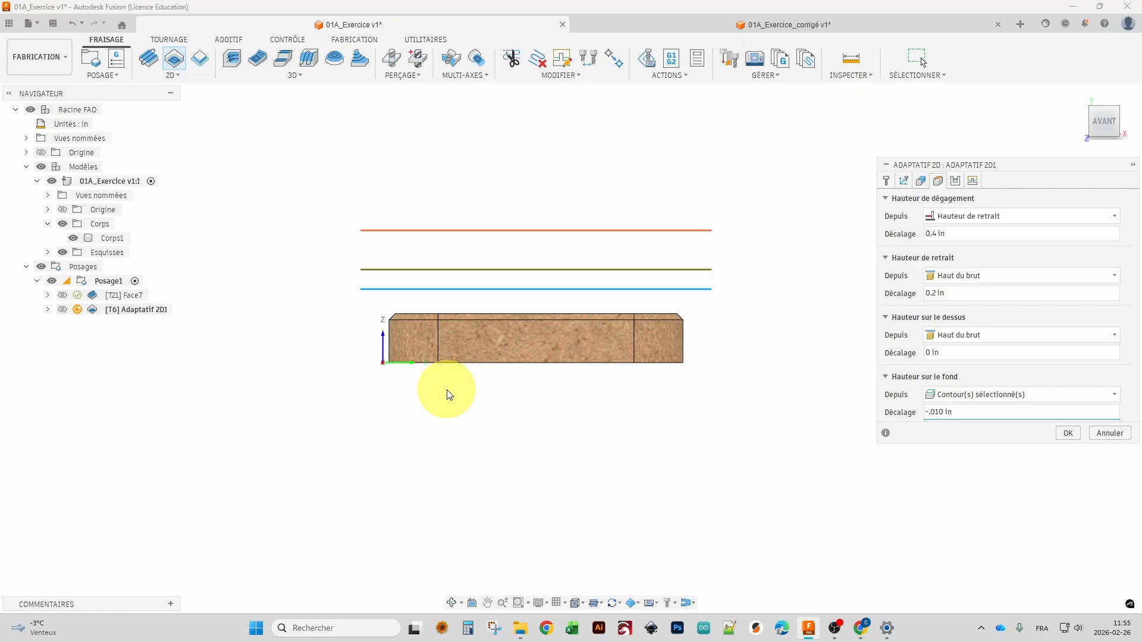
Reference the adaptive operation's top height from Haut du modèle, checking the height planes from the front.
middle_click_drag(582, 387, 552, 452, "shift")
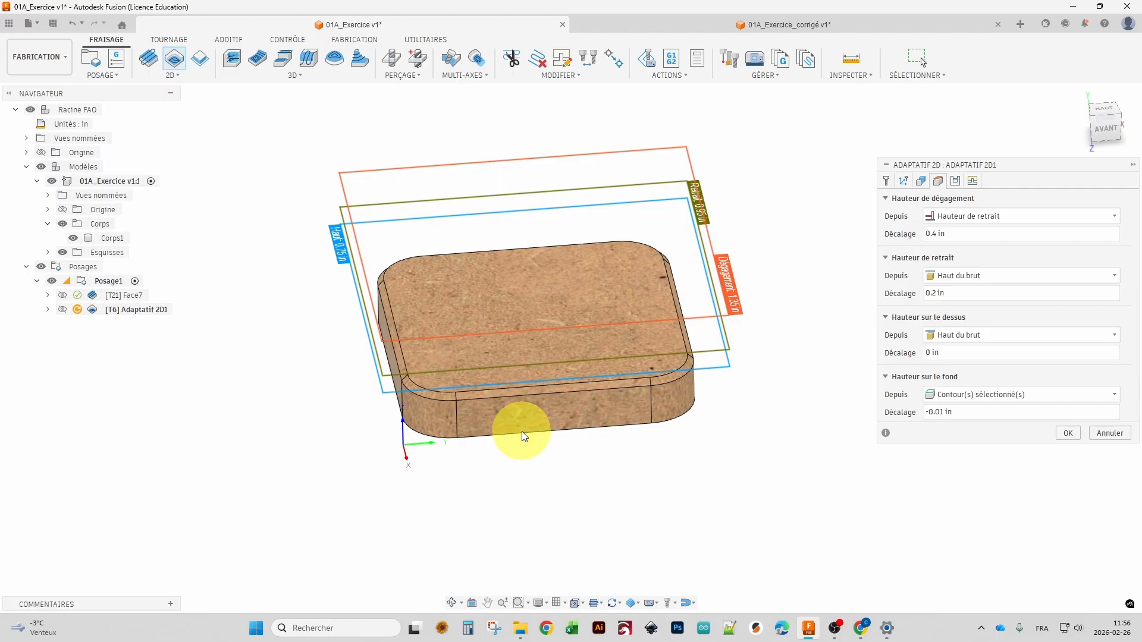
left_click(1105, 132)
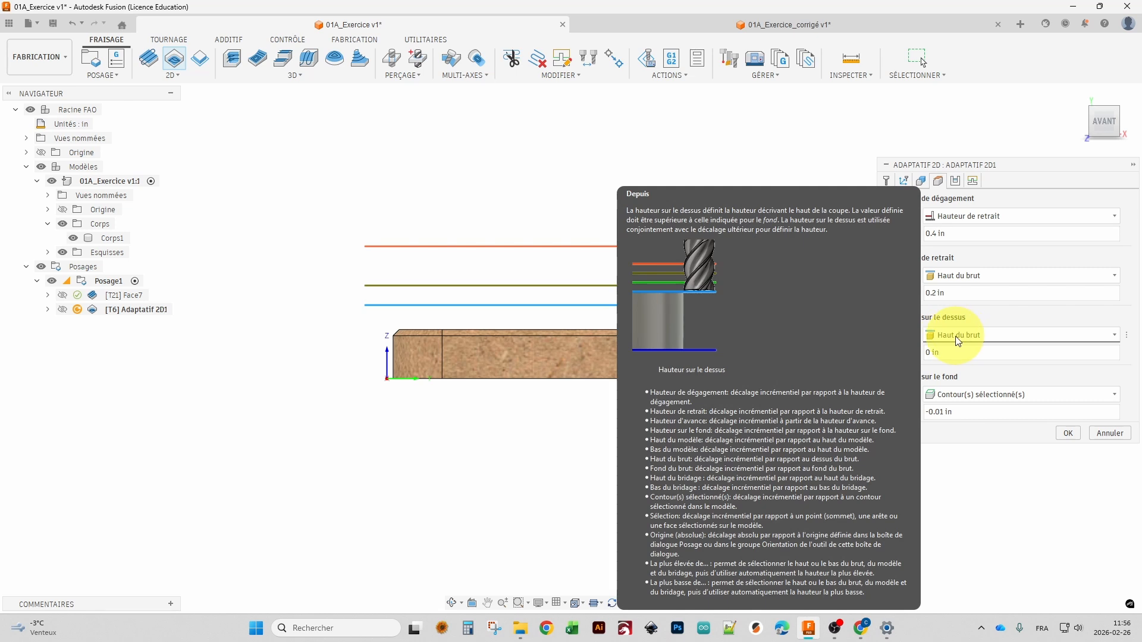
left_click(957, 338)
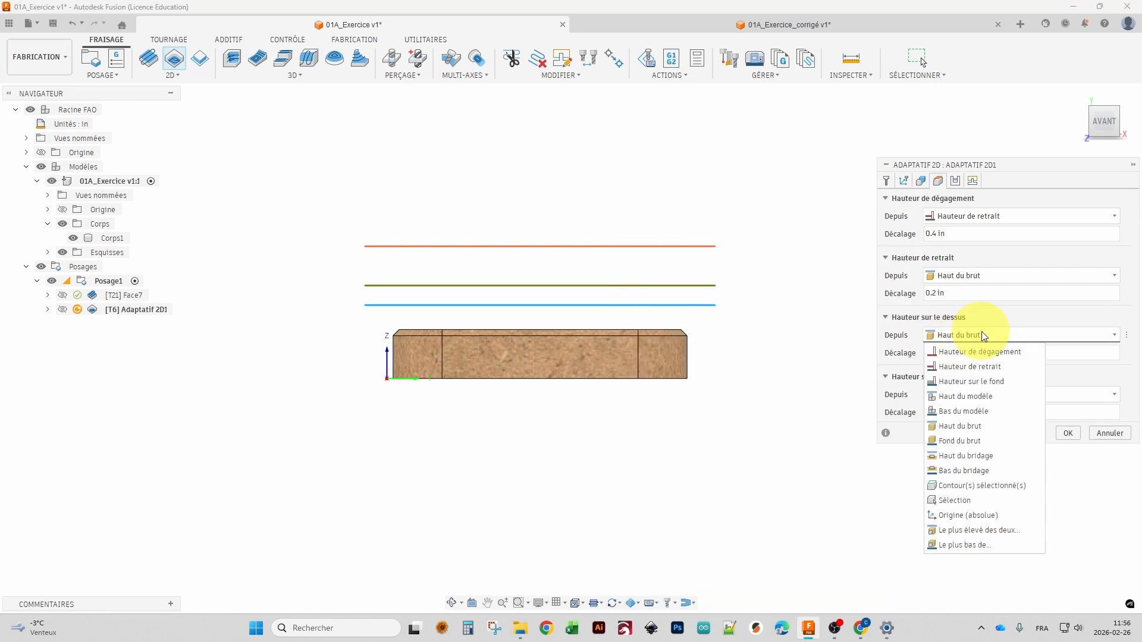
left_click(993, 396)
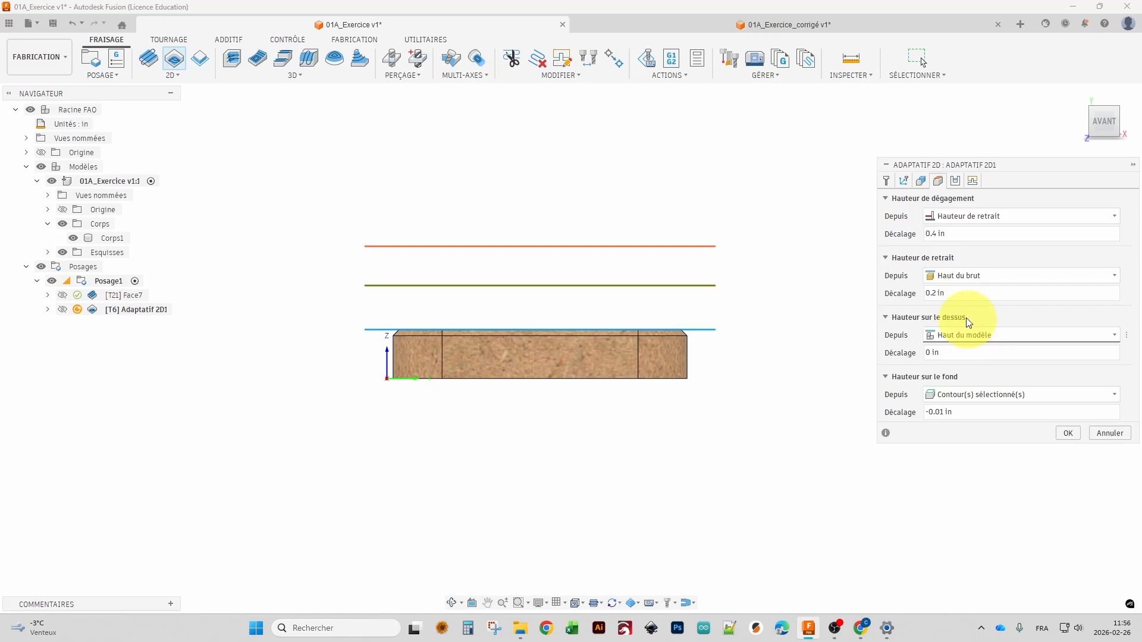
Reference the adaptive operation's retract height from Haut du modèle and check the height planes in 3D.
left_click(958, 276)
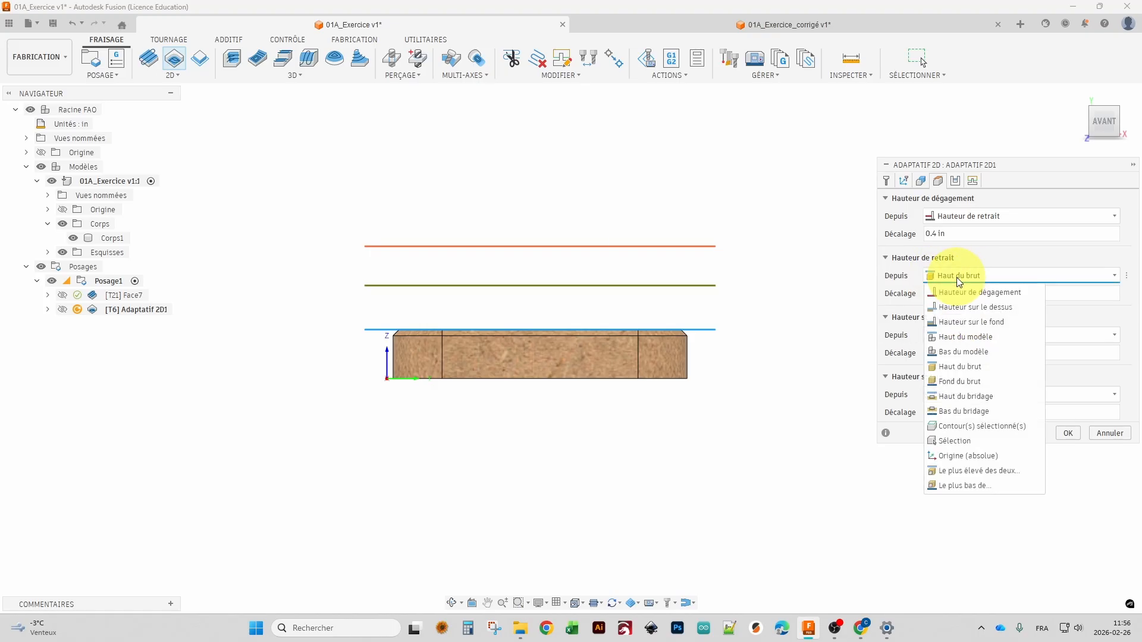
left_click(1000, 339)
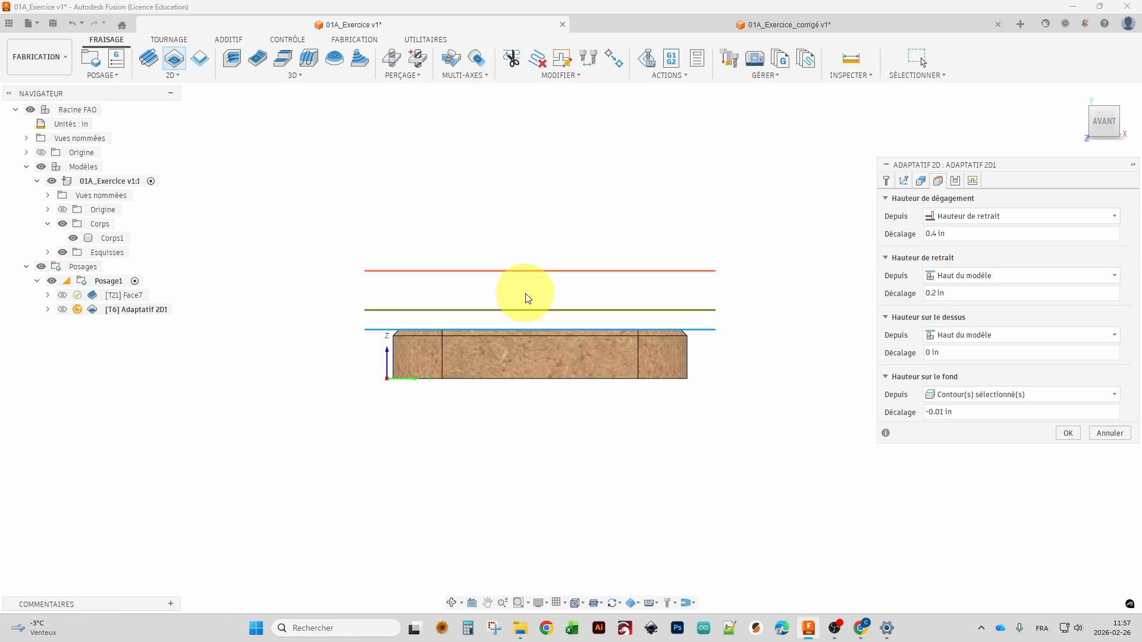
middle_click_drag(533, 293, 549, 319, "shift")
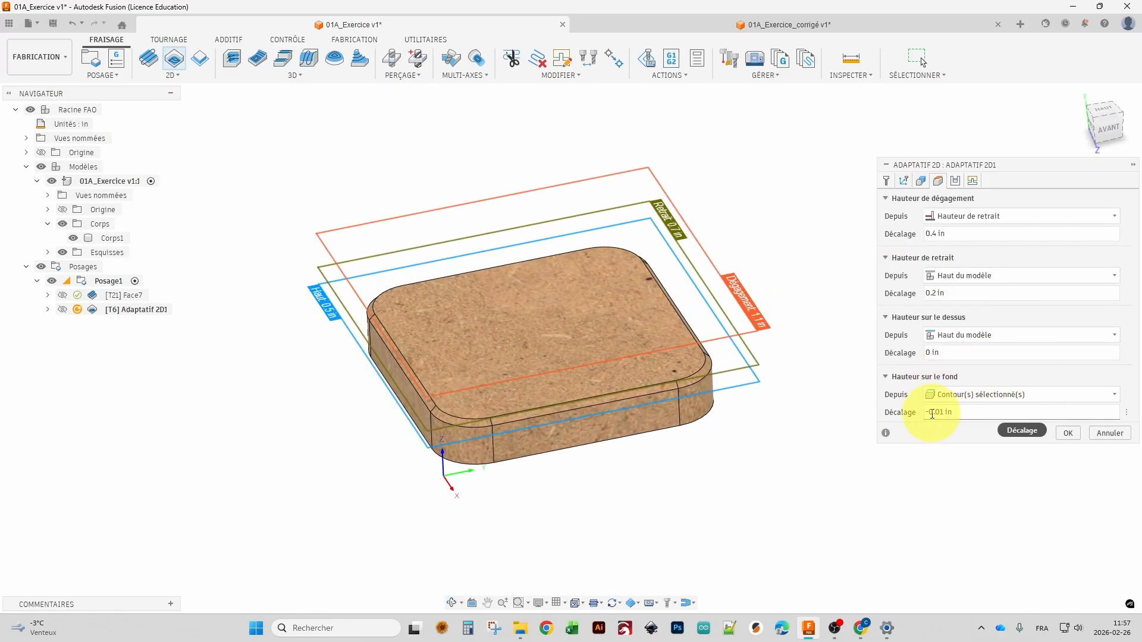
Set the adaptive operation's optimal load (Charge optimale) to 0.05 in.
left_click(956, 182)
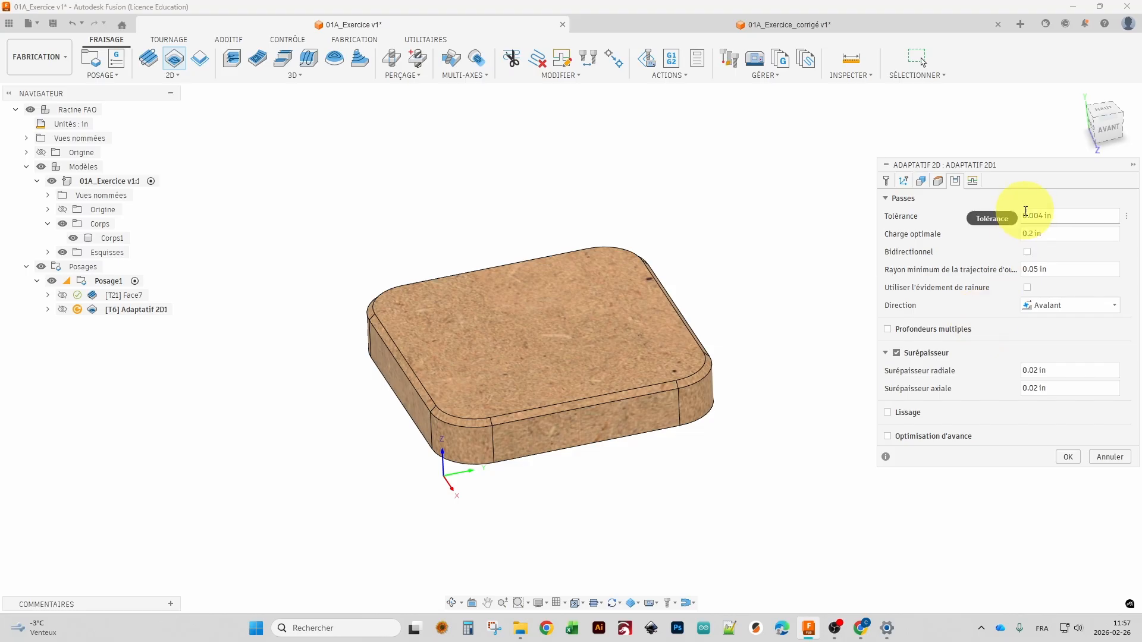
mouse_move(1030, 232)
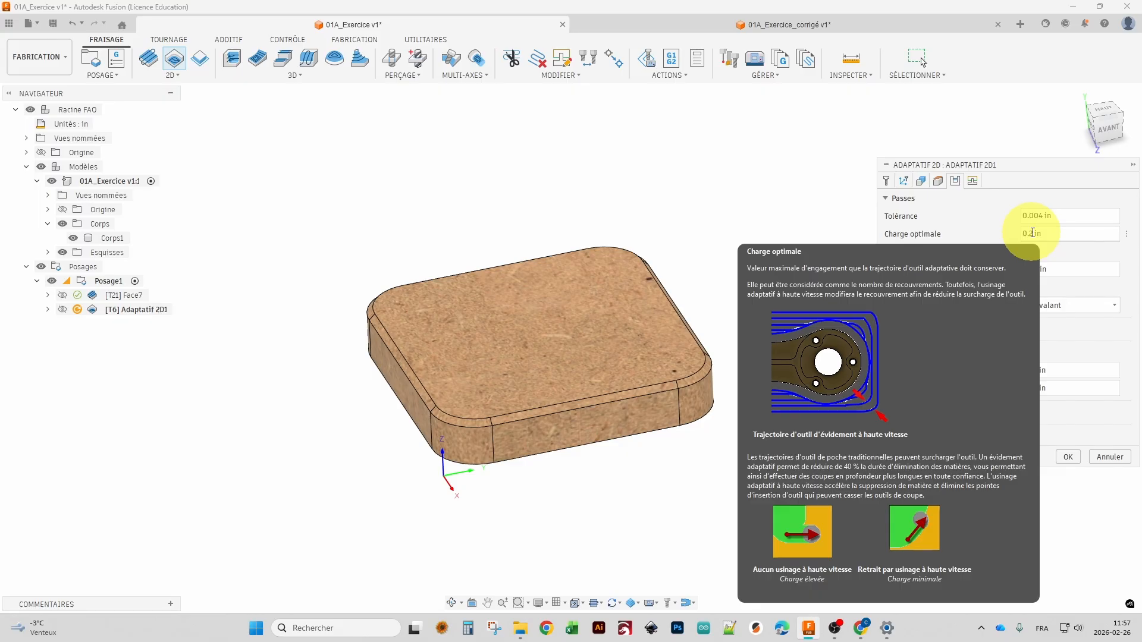
left_click(1033, 233)
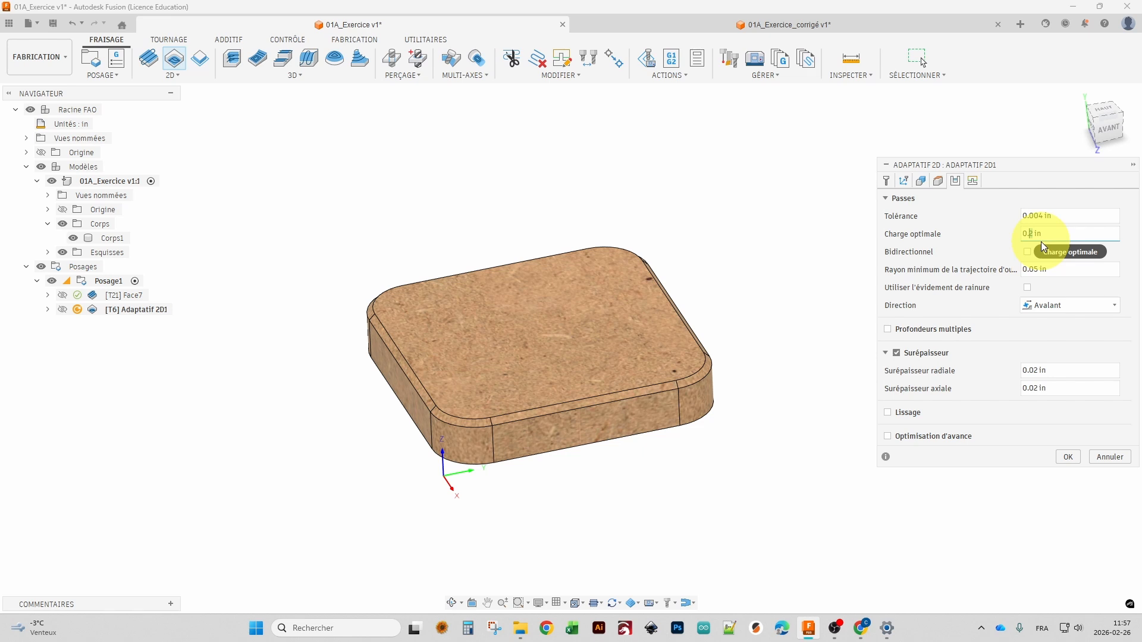
type("05")
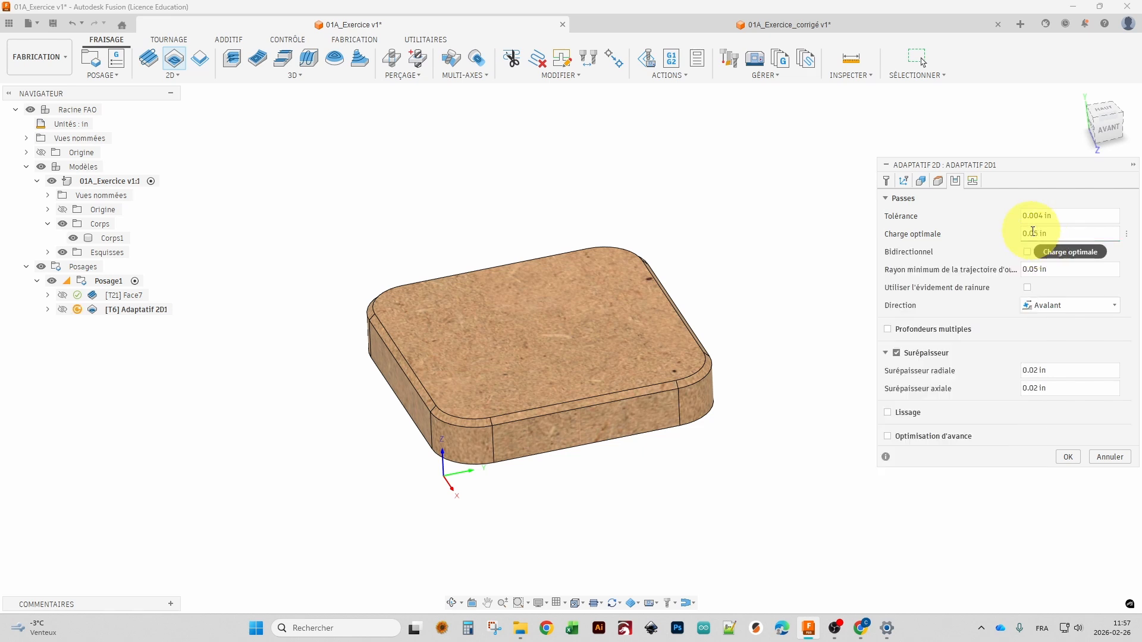
Set the axial stock to leave to 0.00 in, review the linking settings and generate the adaptive toolpath.
mouse_move(1035, 234)
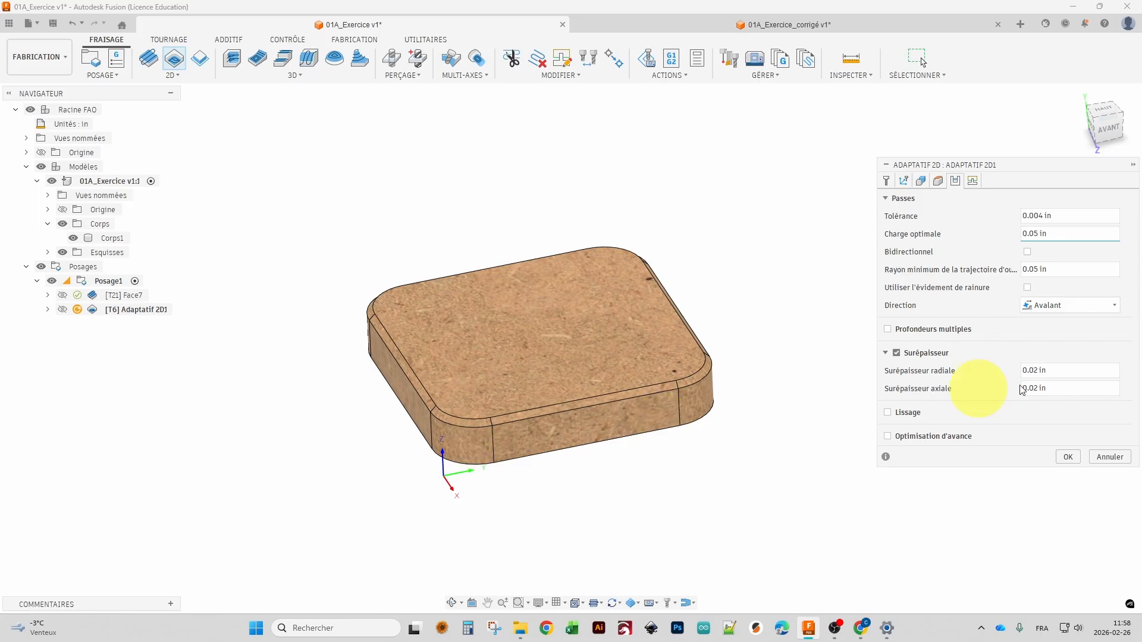
mouse_move(1043, 368)
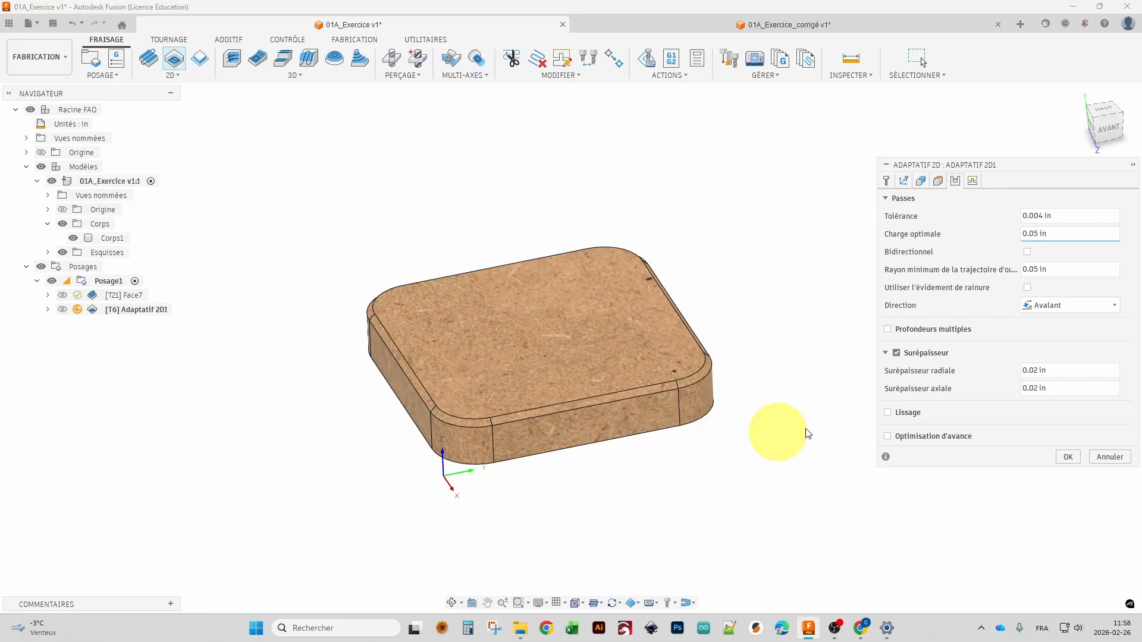
left_click(1038, 389)
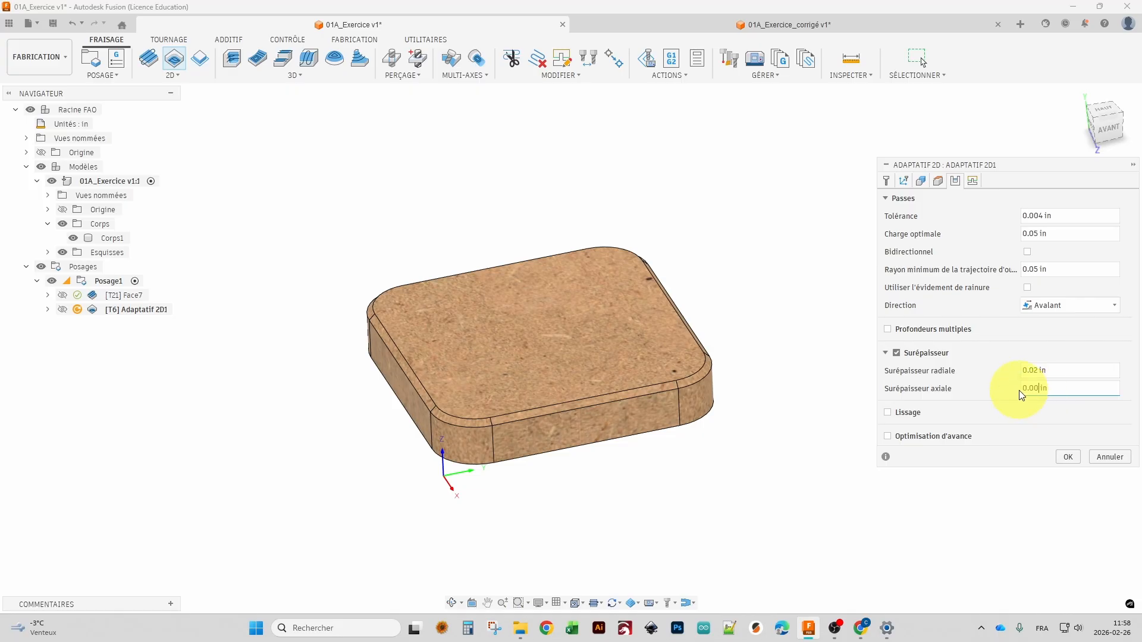
left_click(976, 185)
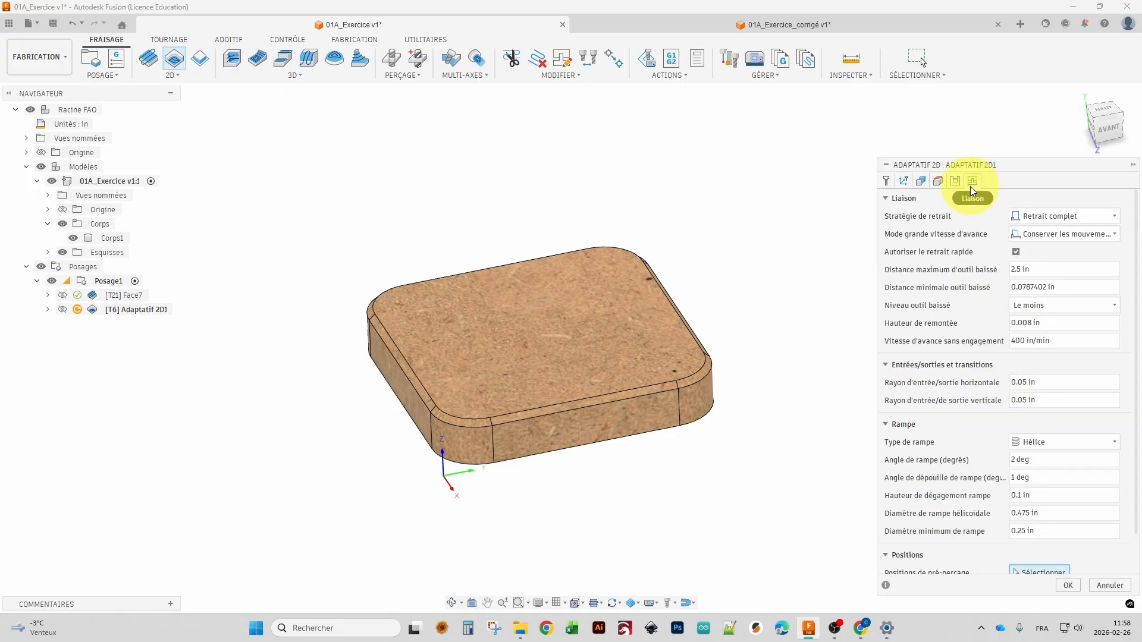
scroll(996, 261, "down", 1)
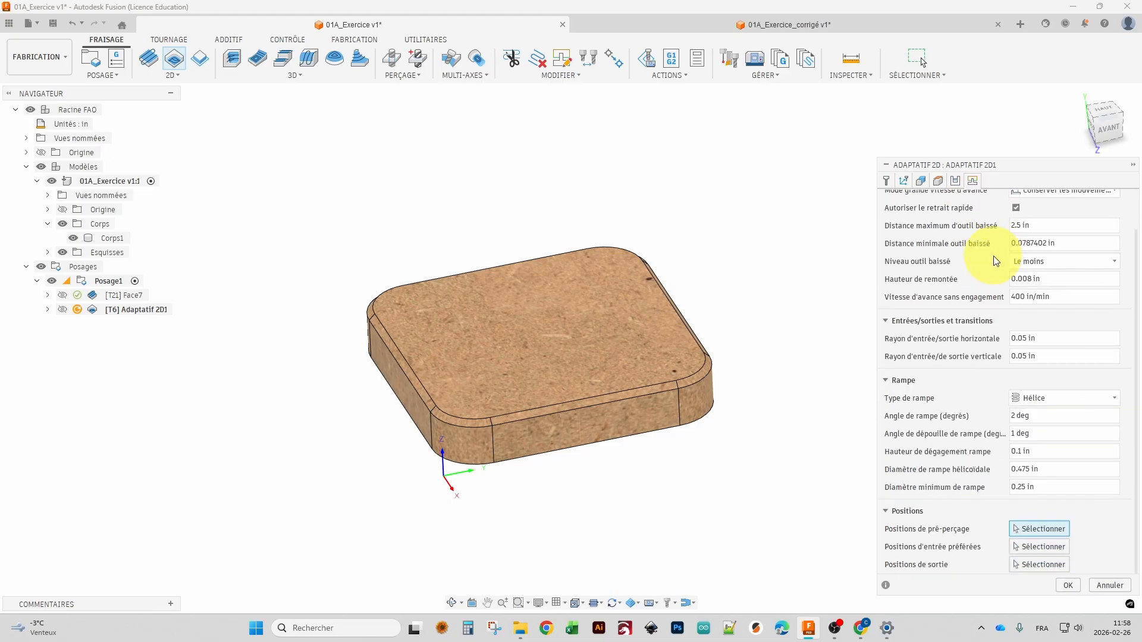
scroll(946, 503, "up", 1)
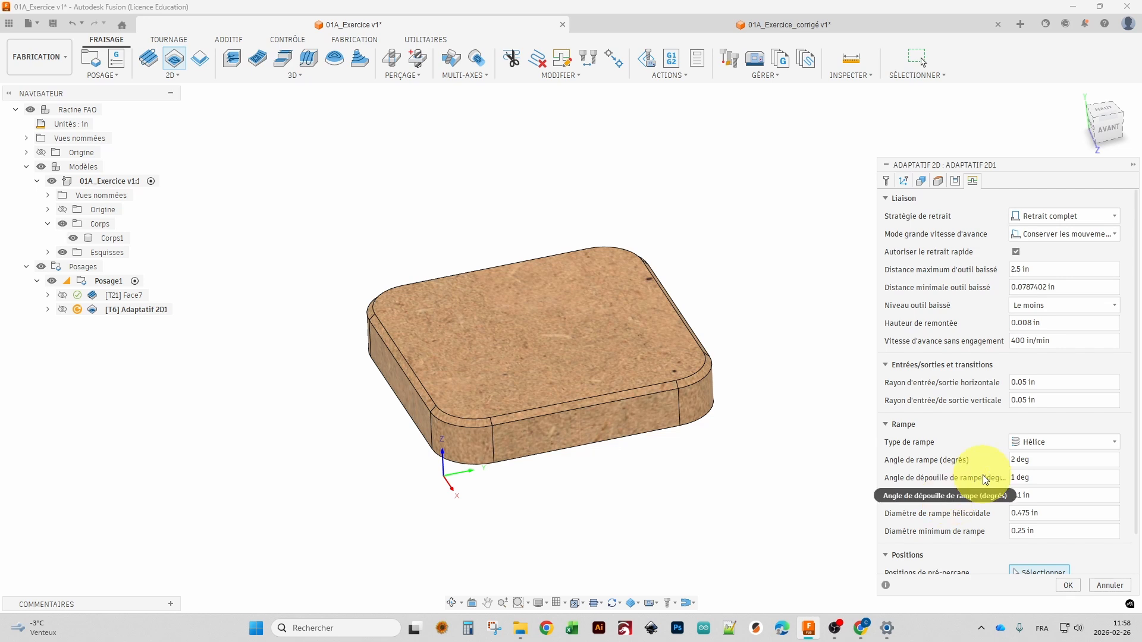
left_click(1070, 584)
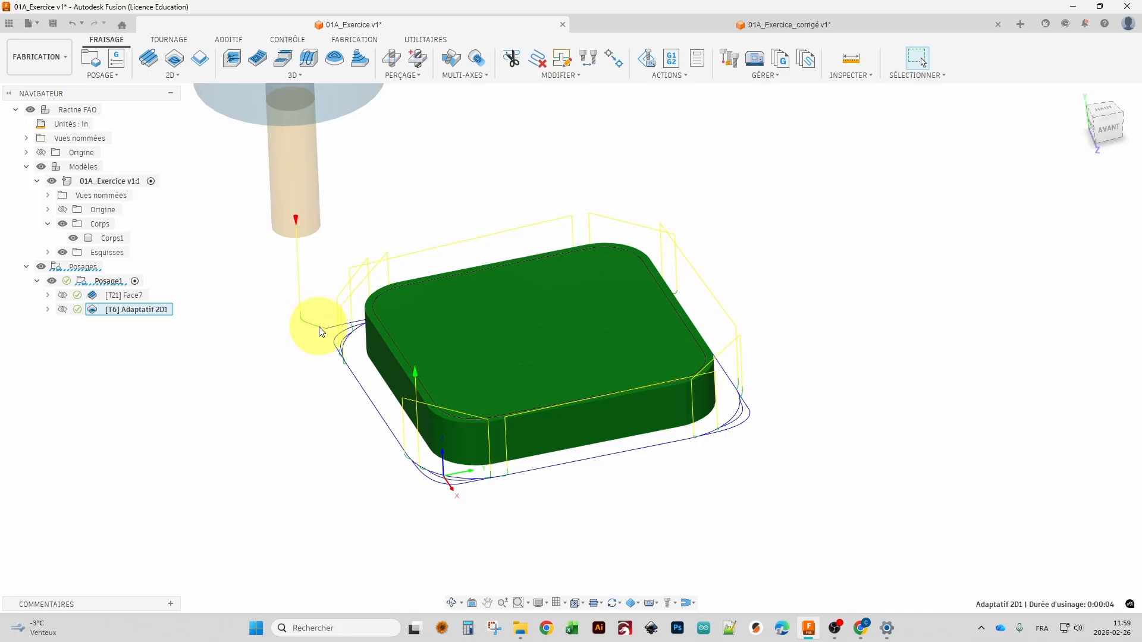
Examine the adaptive toolpath around the part from above and from the front, including its depth below the part's underside.
middle_click_drag(311, 326, 302, 371, "shift")
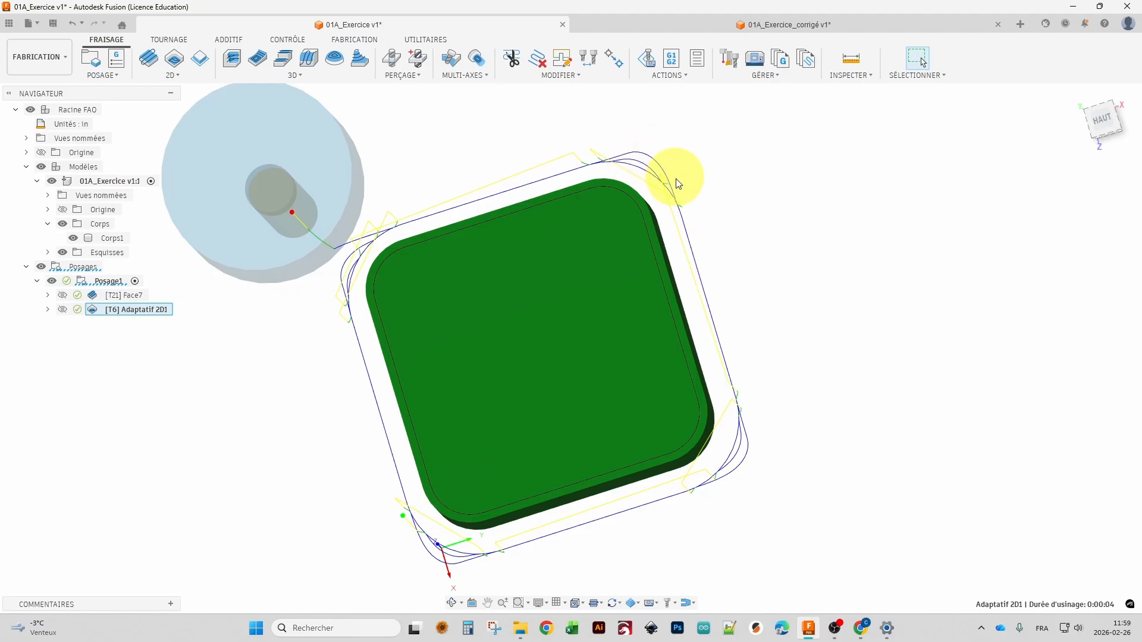
middle_click_drag(681, 194, 620, 169, "shift")
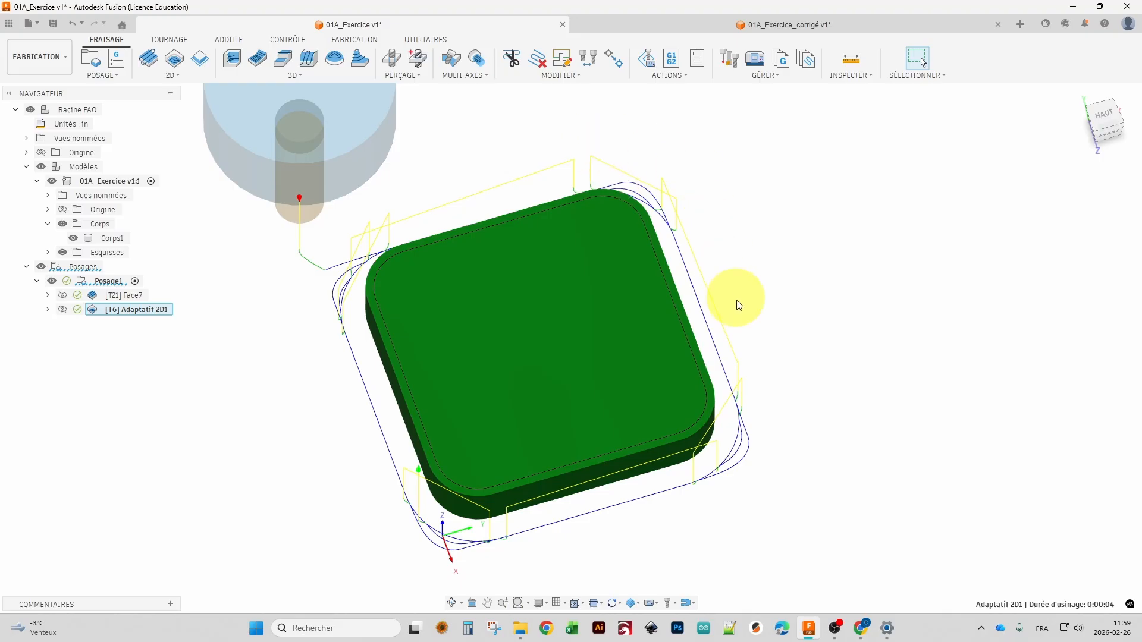
middle_click_drag(734, 301, 678, 296, "shift")
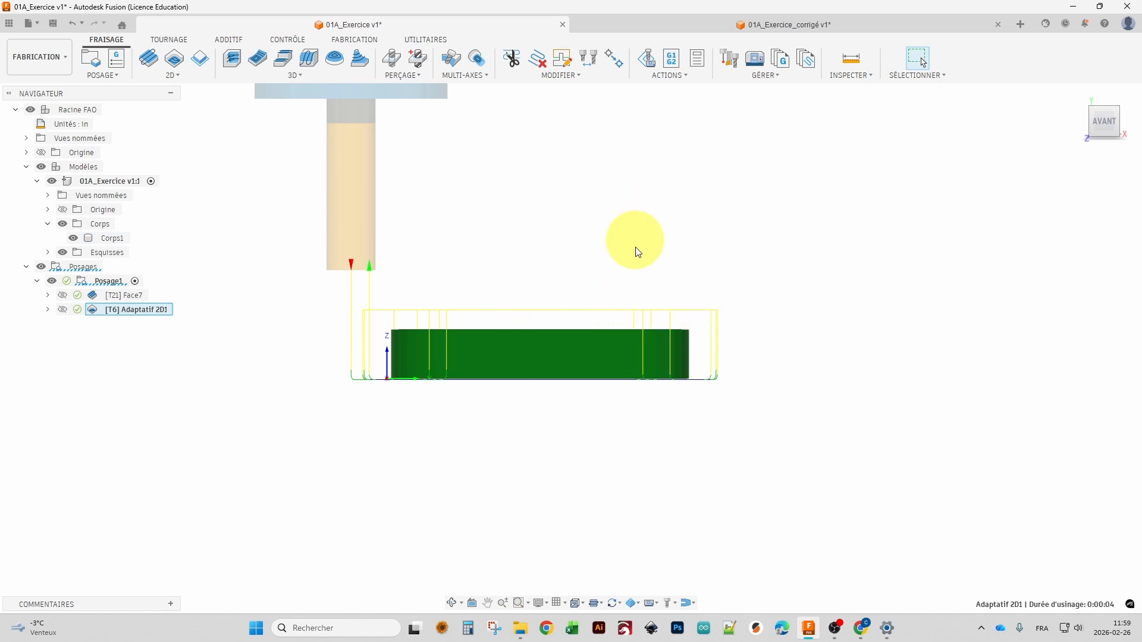
mouse_move(742, 280)
middle_mouse_down("shift")
mouse_move(750, 273)
mouse_move(749, 286)
middle_mouse_up("shift")
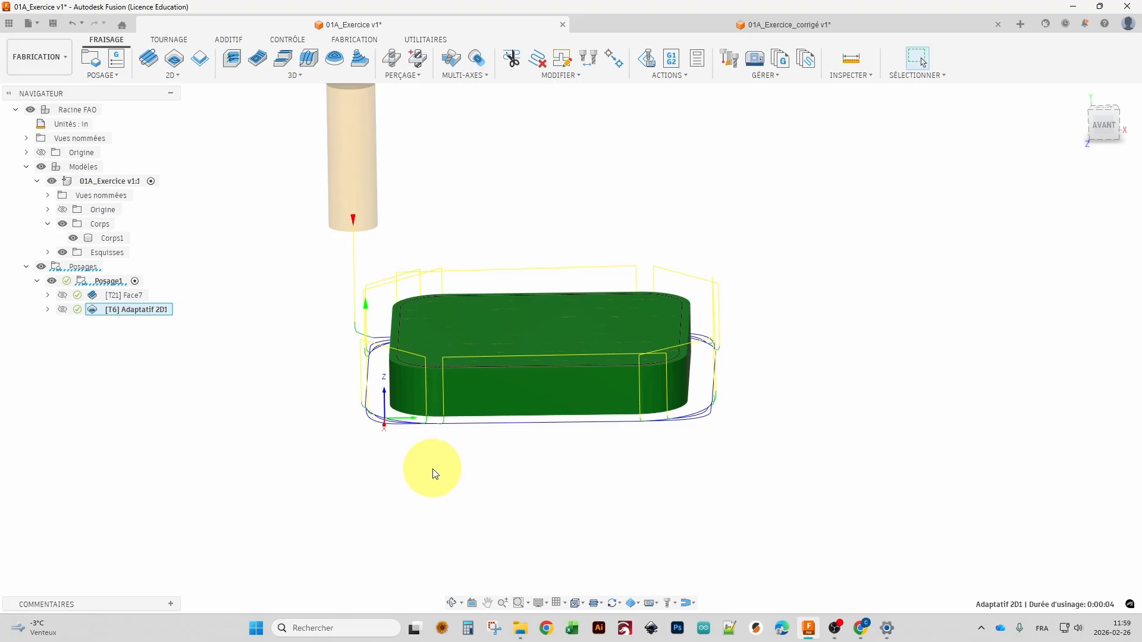
left_click_drag(438, 468, 687, 378)
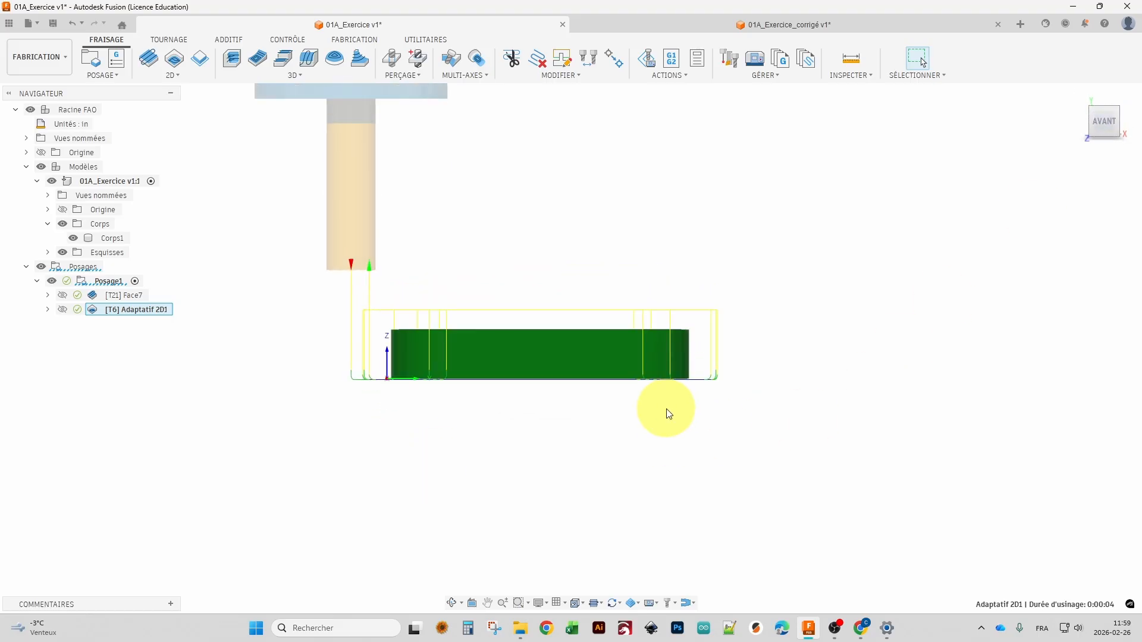
scroll(678, 386, "up", 8)
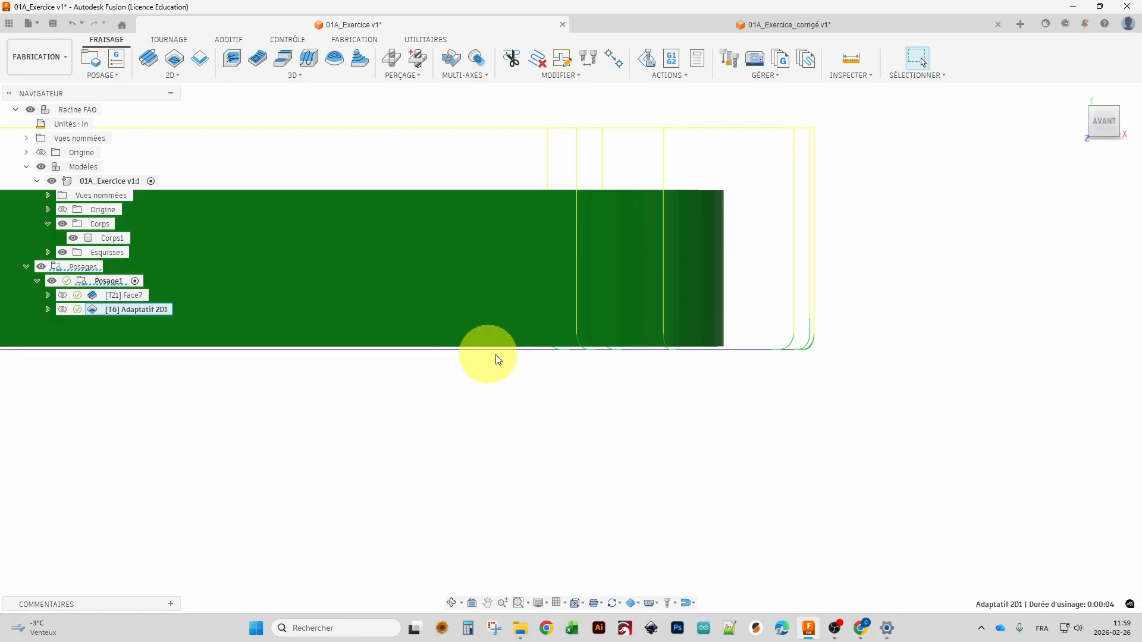
scroll(622, 367, "down", 5)
middle_click_drag(756, 289, 900, 321, "shift")
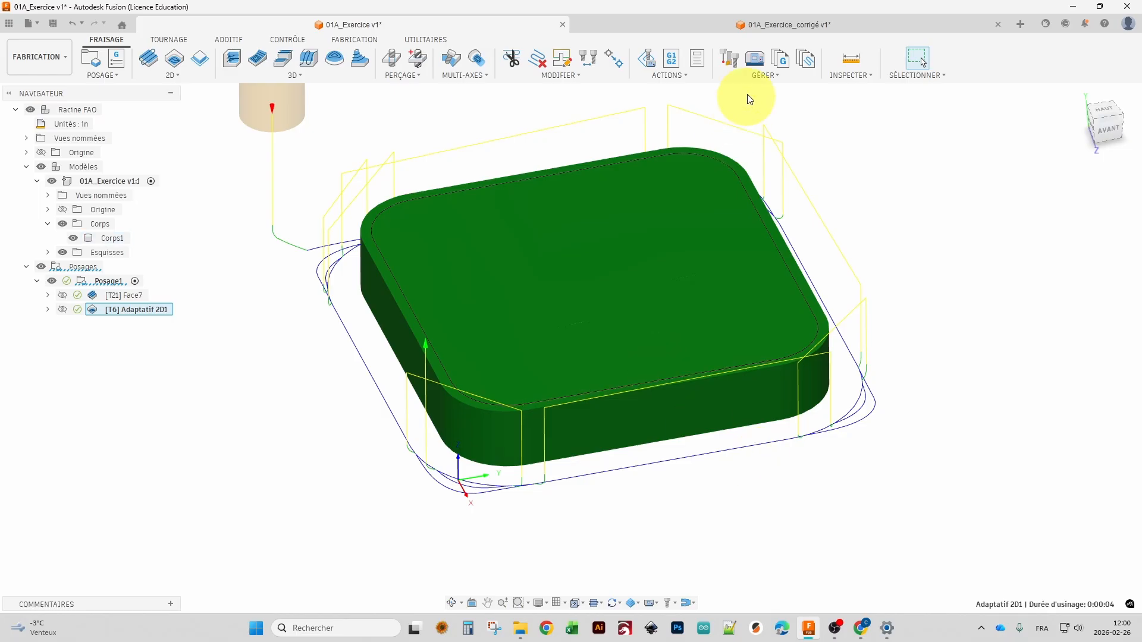
Run a simulation of the Adaptatif 2D1 operation on the stock.
left_click(741, 75)
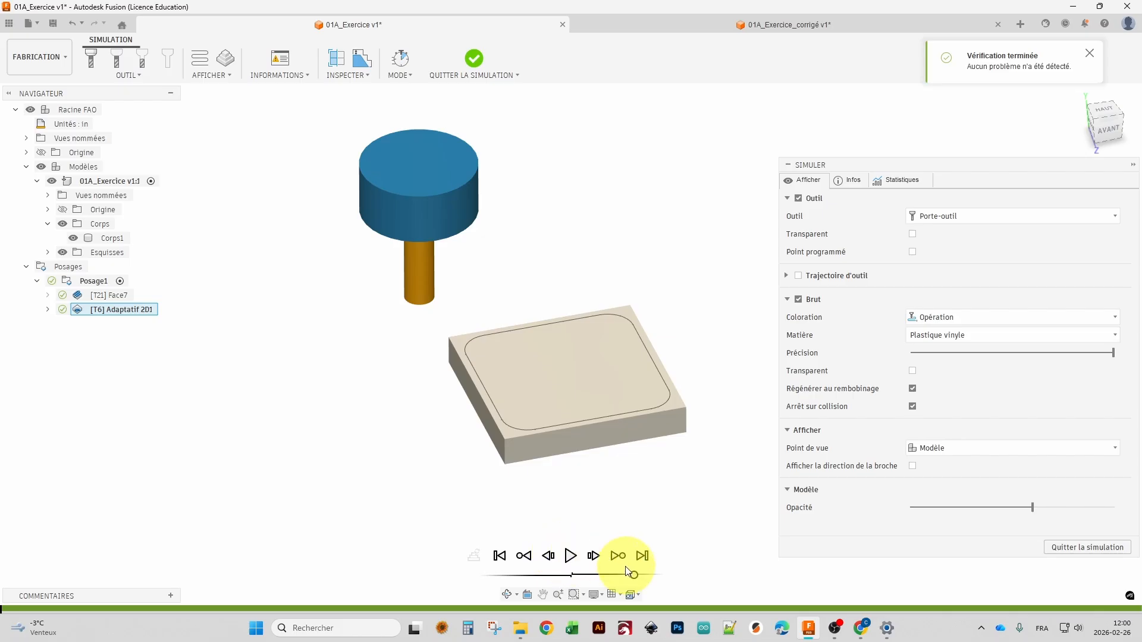
left_click(572, 557)
left_click(572, 557)
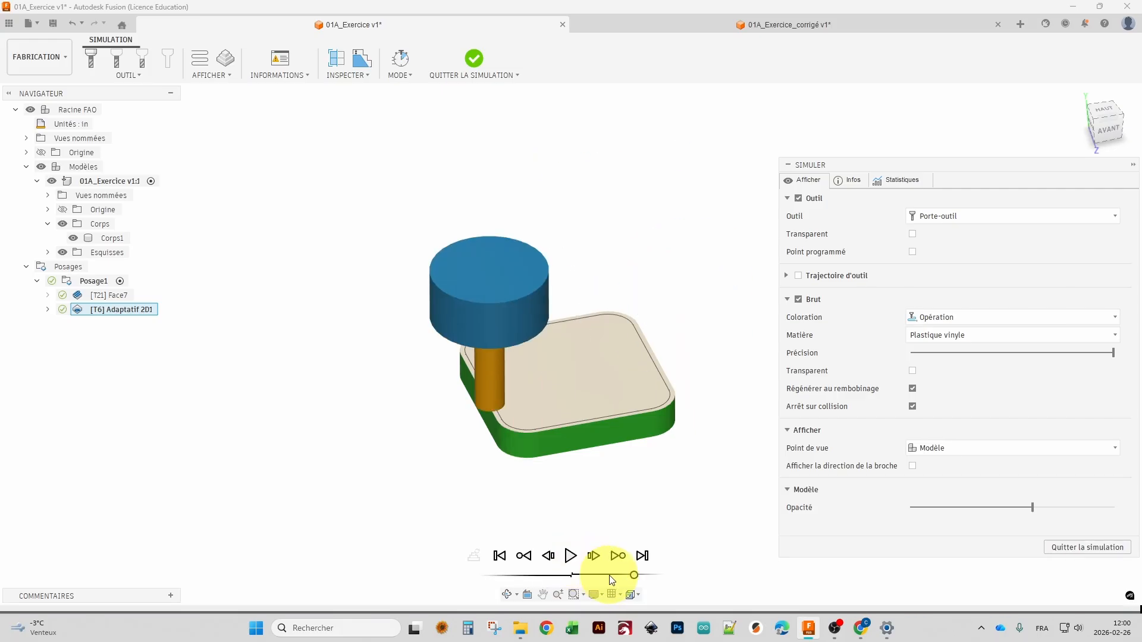
Replay the adaptive simulation from the start of the toolpath at a slower playback speed.
left_click_drag(634, 573, 594, 575)
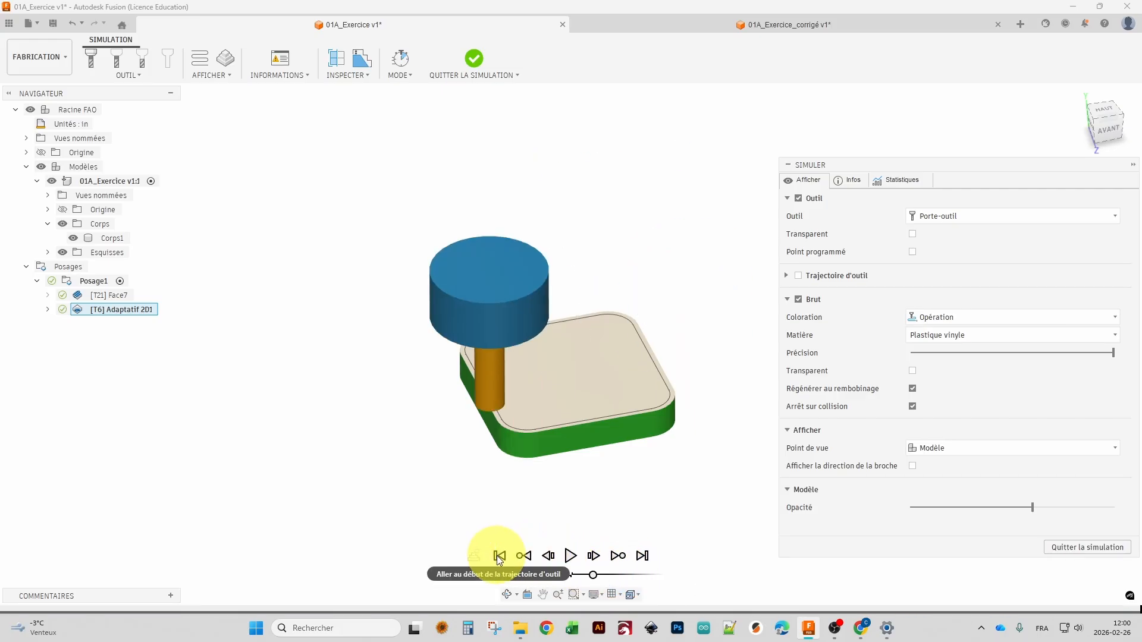
left_click(499, 556)
left_click(571, 556)
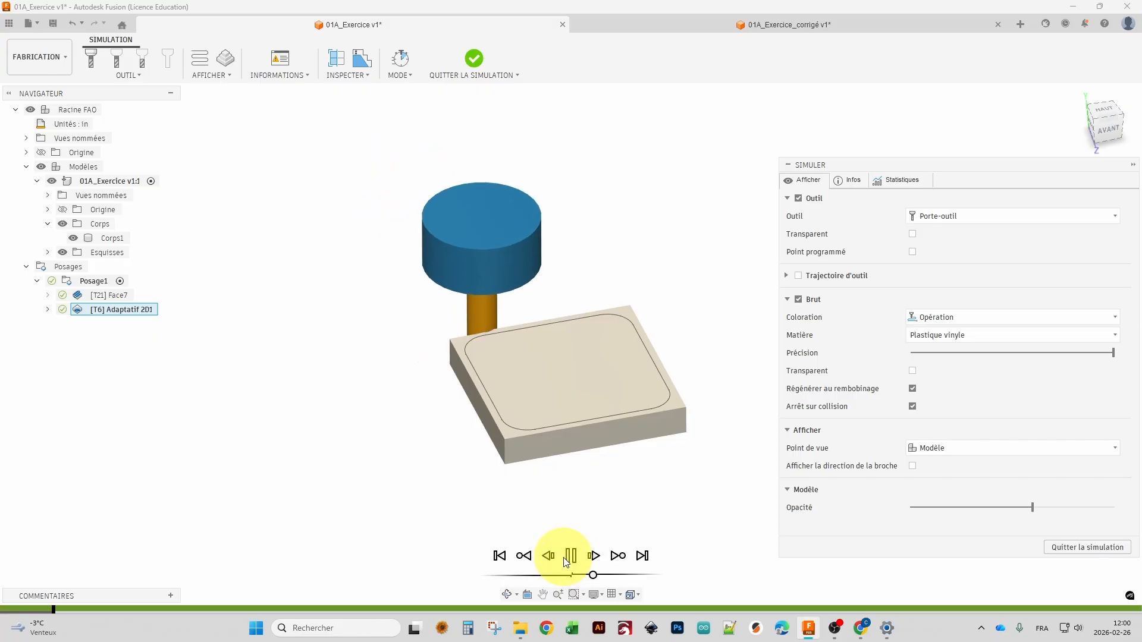
left_click_drag(593, 575, 601, 576)
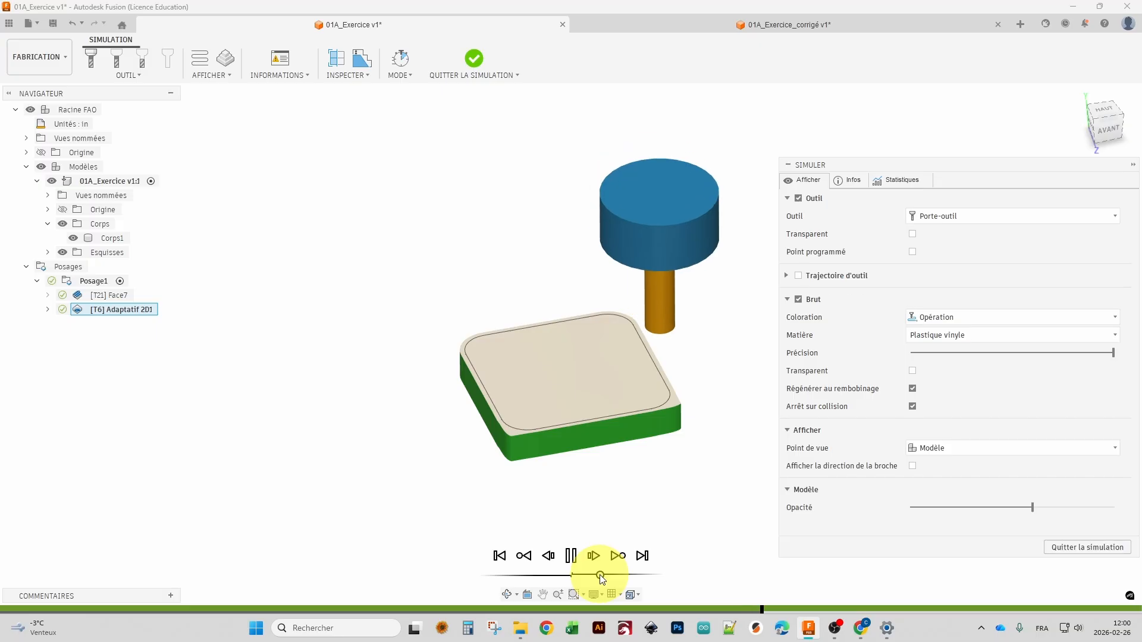
left_click_drag(601, 576, 609, 575)
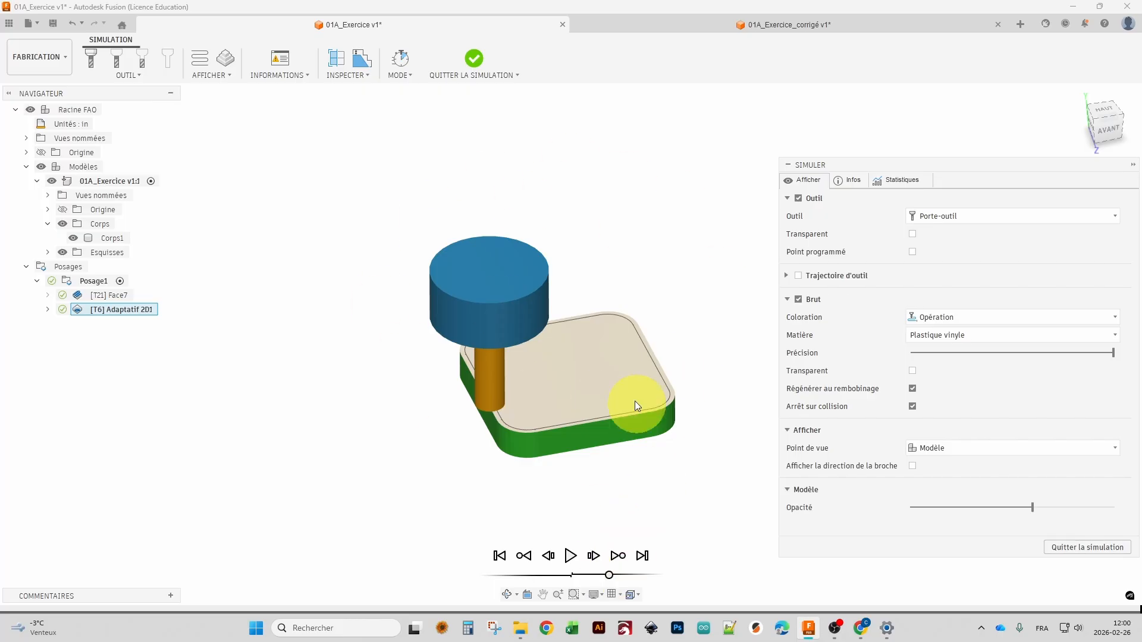
Examine the roughed side walls up close and measure the stock-to-model distance along the walls and rounded corner.
middle_click_drag(671, 446, 625, 464, "shift")
middle_click_drag(704, 501, 713, 479, "shift")
scroll(599, 395, "up", 5)
scroll(560, 423, "up", 3)
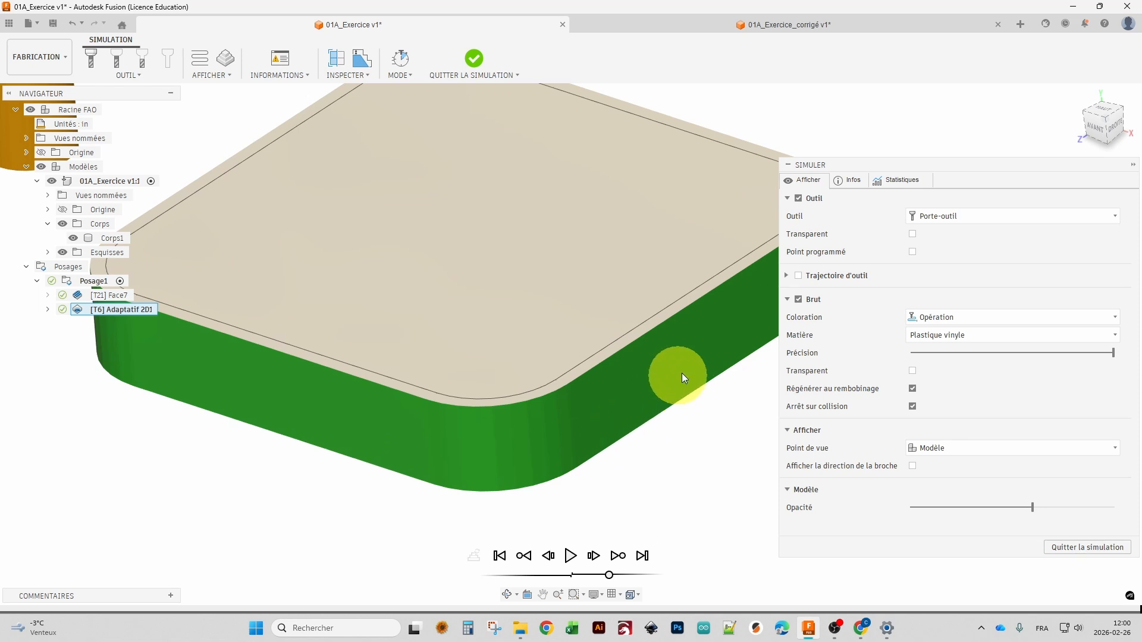
scroll(671, 464, "down", 5)
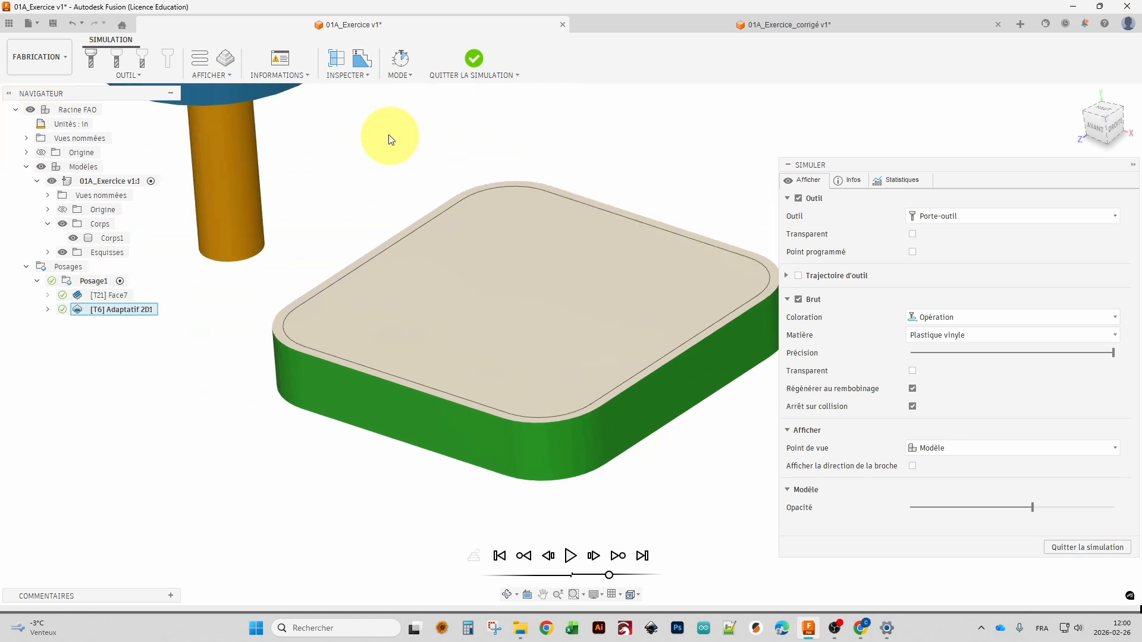
left_click(361, 59)
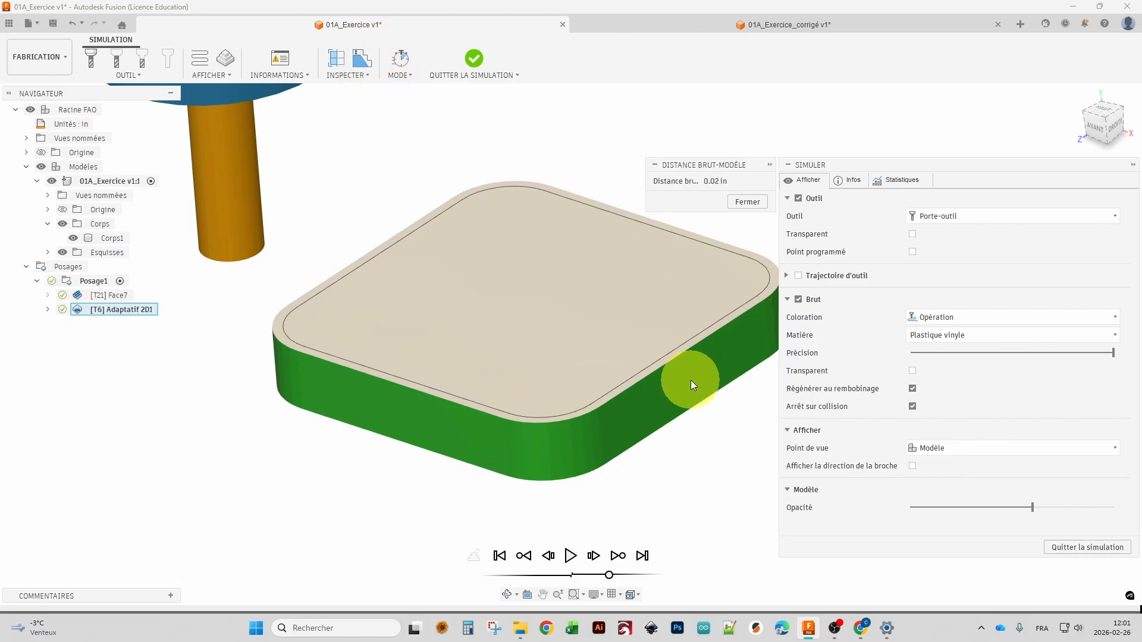
left_click_drag(646, 184, 576, 178)
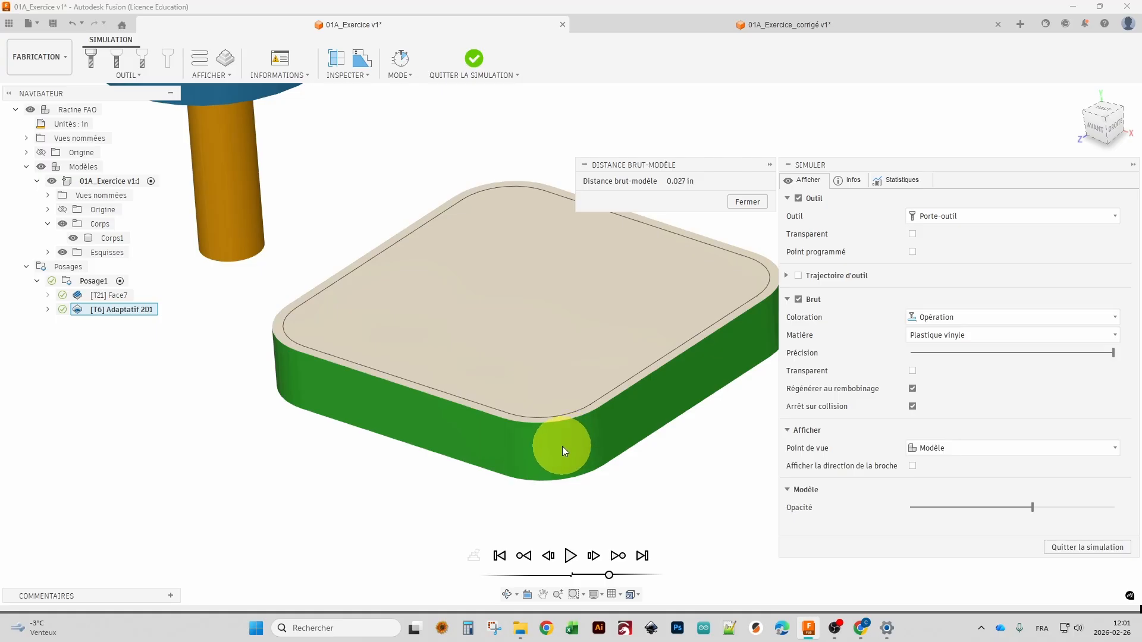
scroll(545, 462, "up", 5)
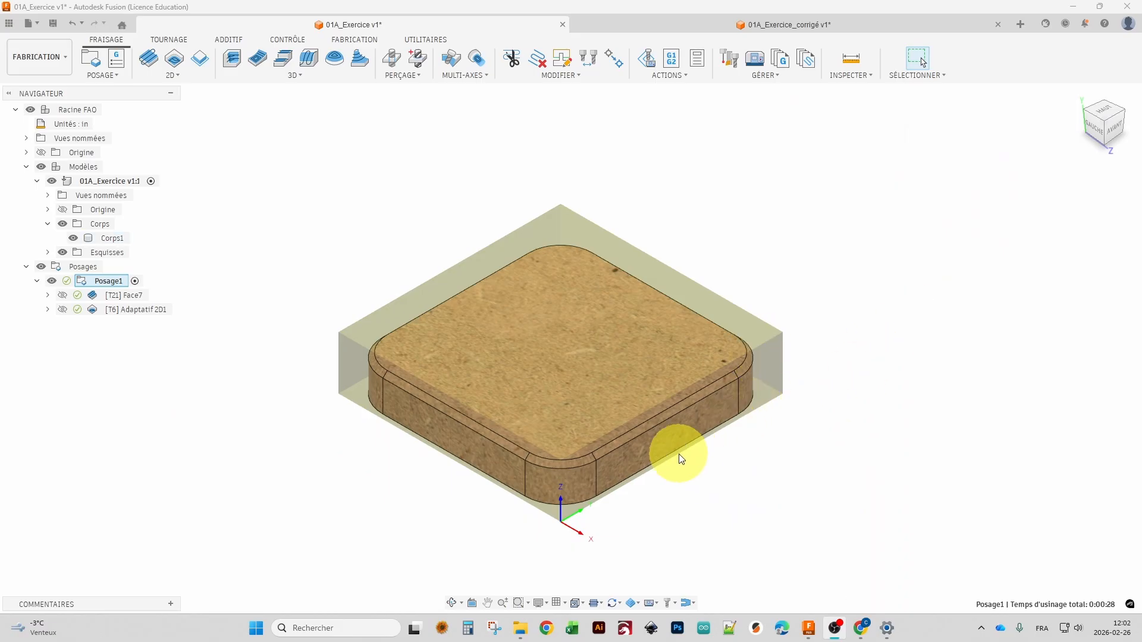
Start a 2D contour operation with tool 6 (Ø1/2" flat) and select the part's closed bottom outer edge as its contour.
left_click(201, 58)
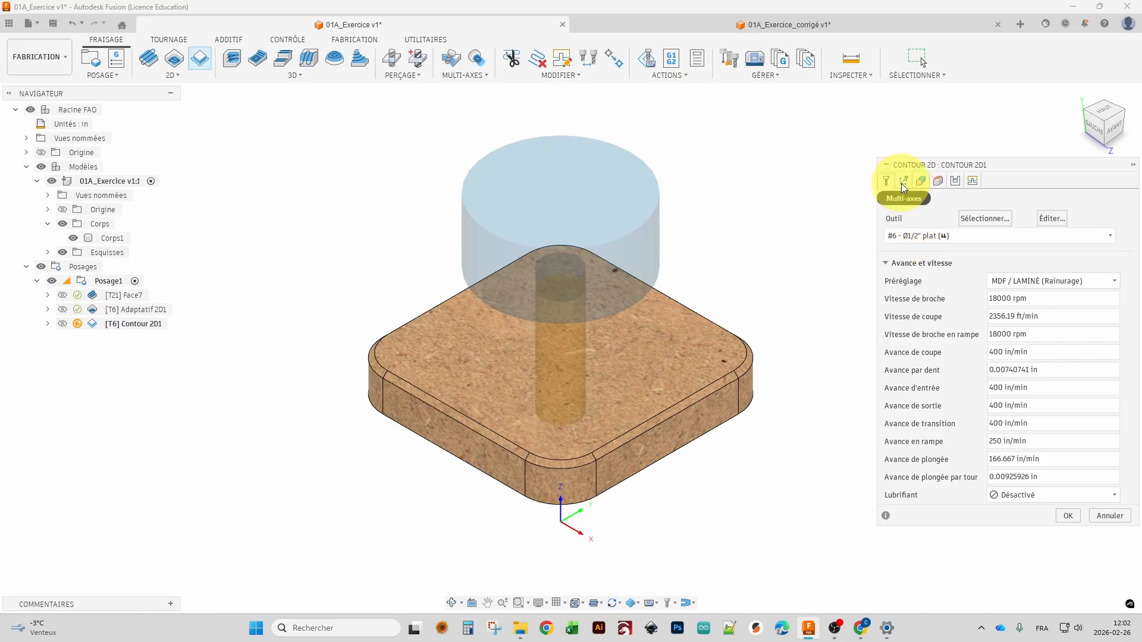
left_click(921, 185)
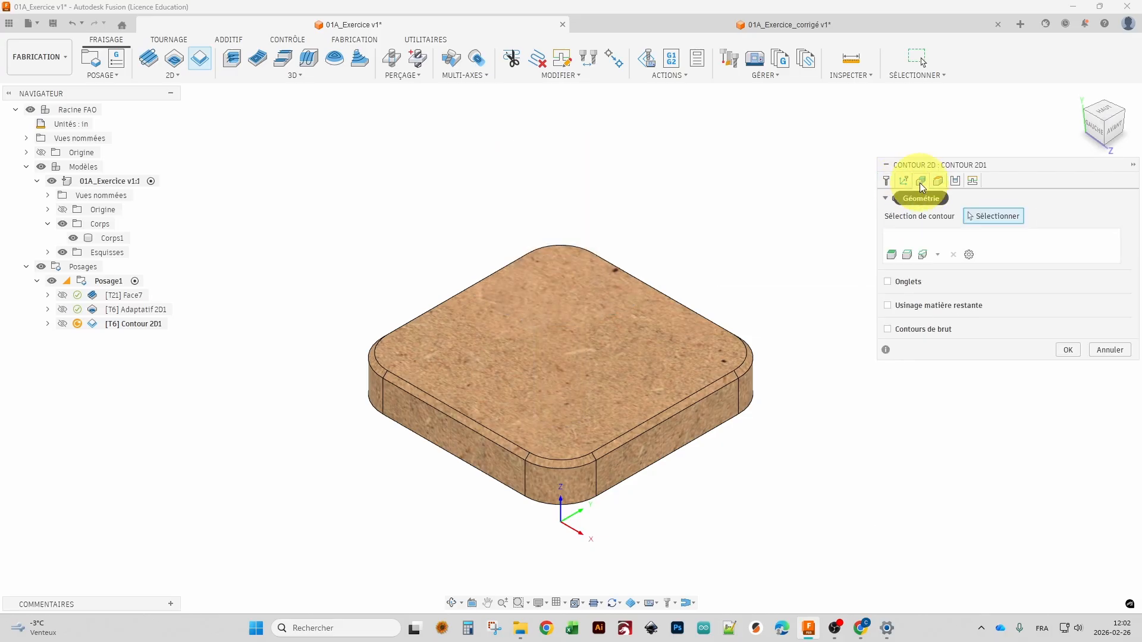
left_click(752, 410)
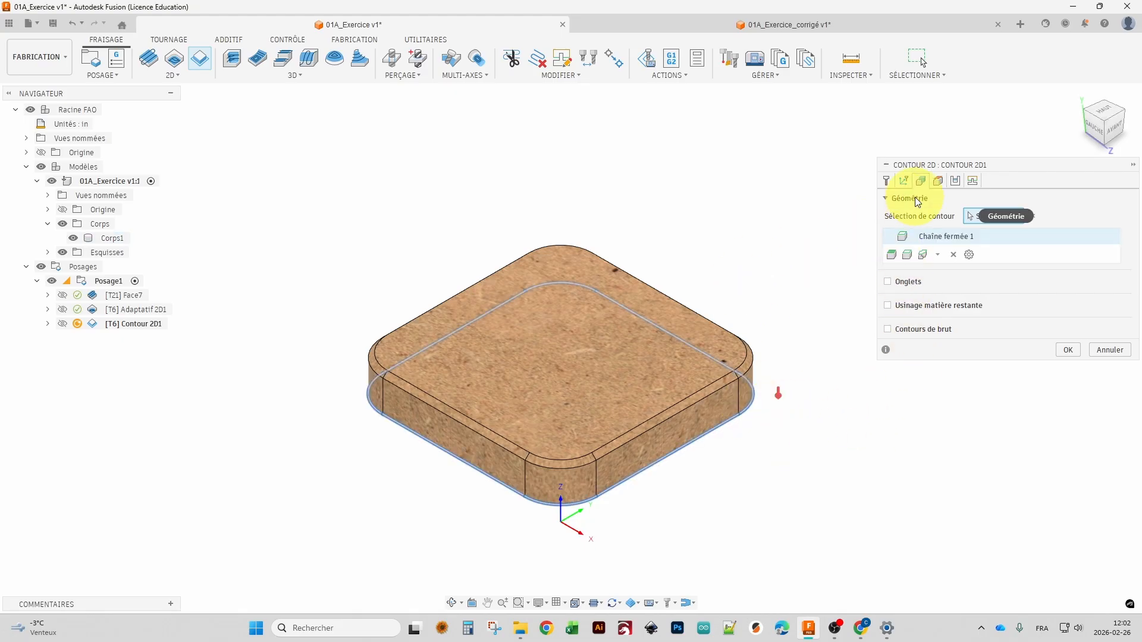
Reference the 2D contour's retract, feed and top heights to the top of the model (Haut du modèle).
left_click(938, 181)
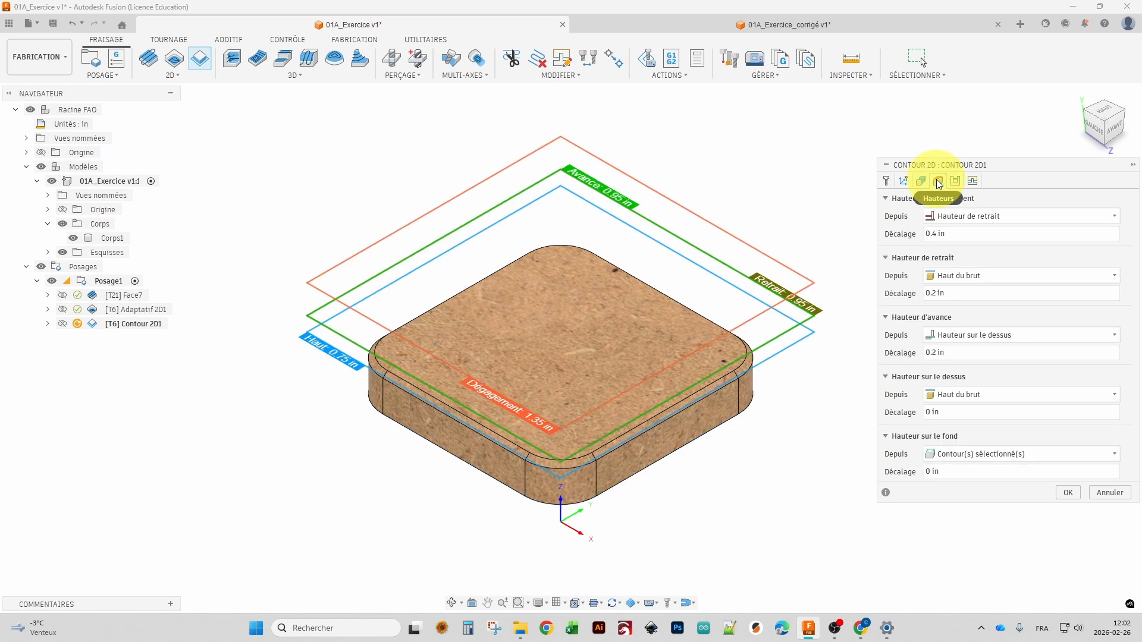
left_click(965, 277)
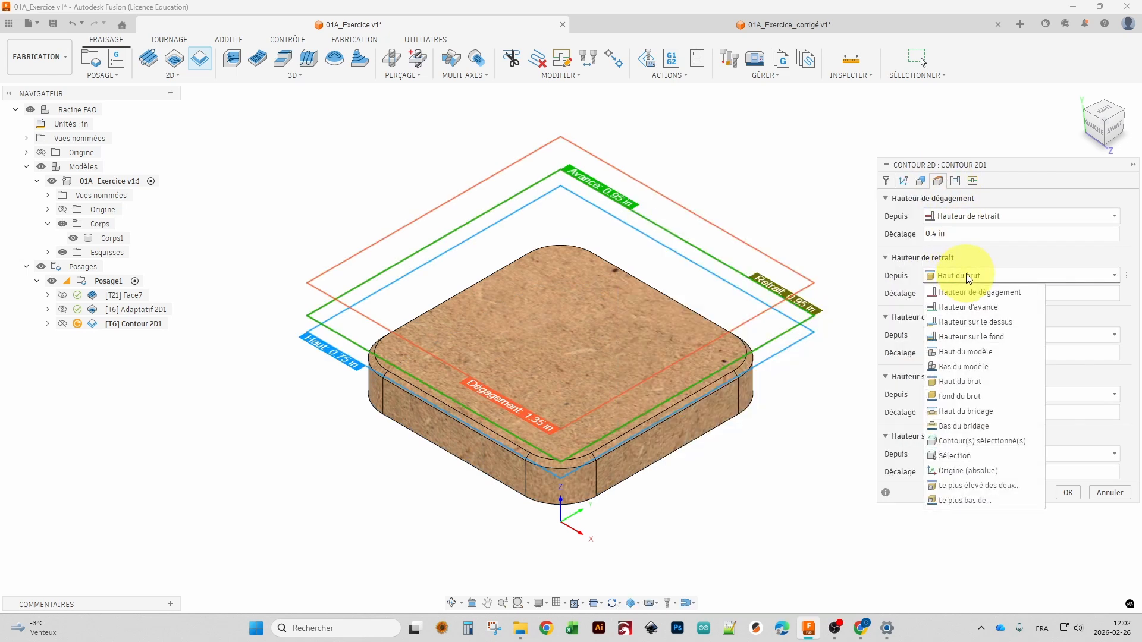
left_click(988, 351)
left_click(978, 335)
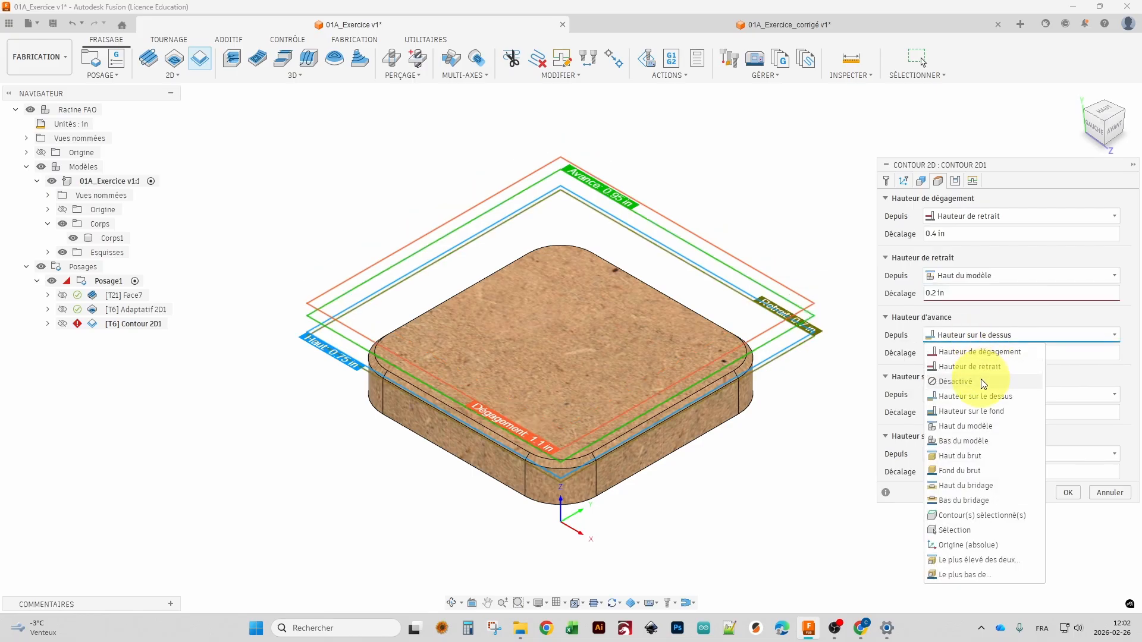
left_click(977, 428)
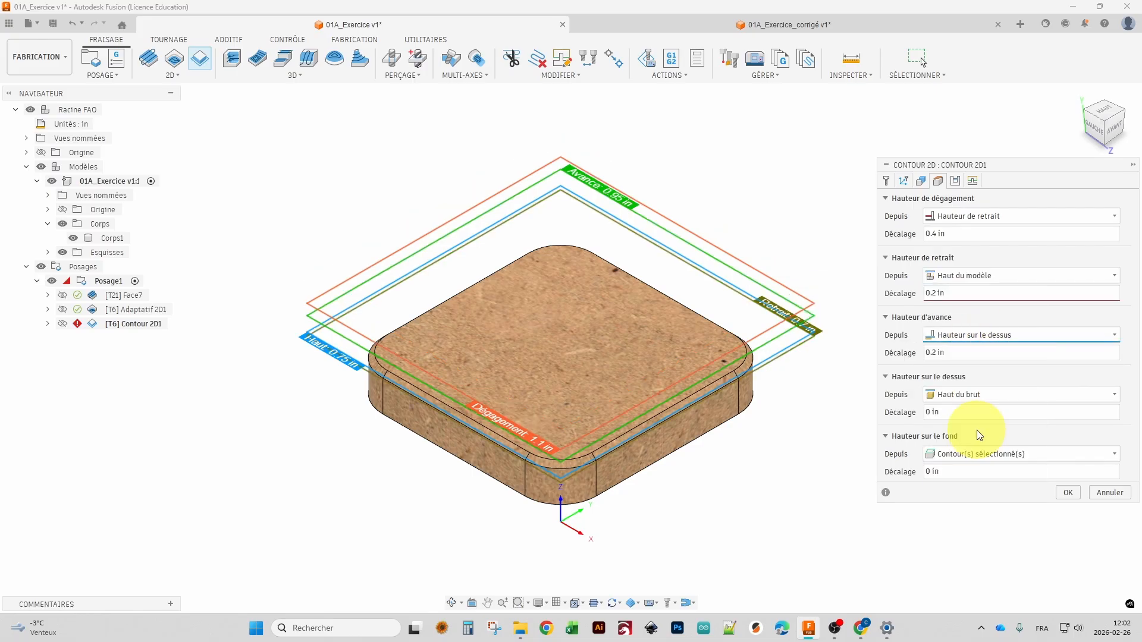
left_click(969, 400)
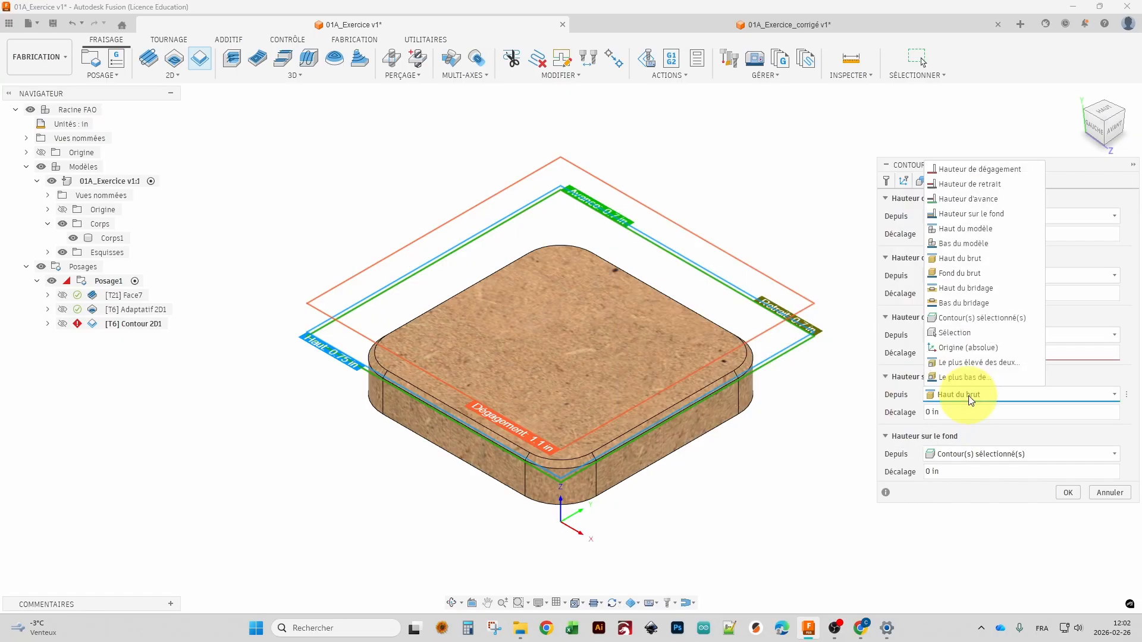
left_click(984, 231)
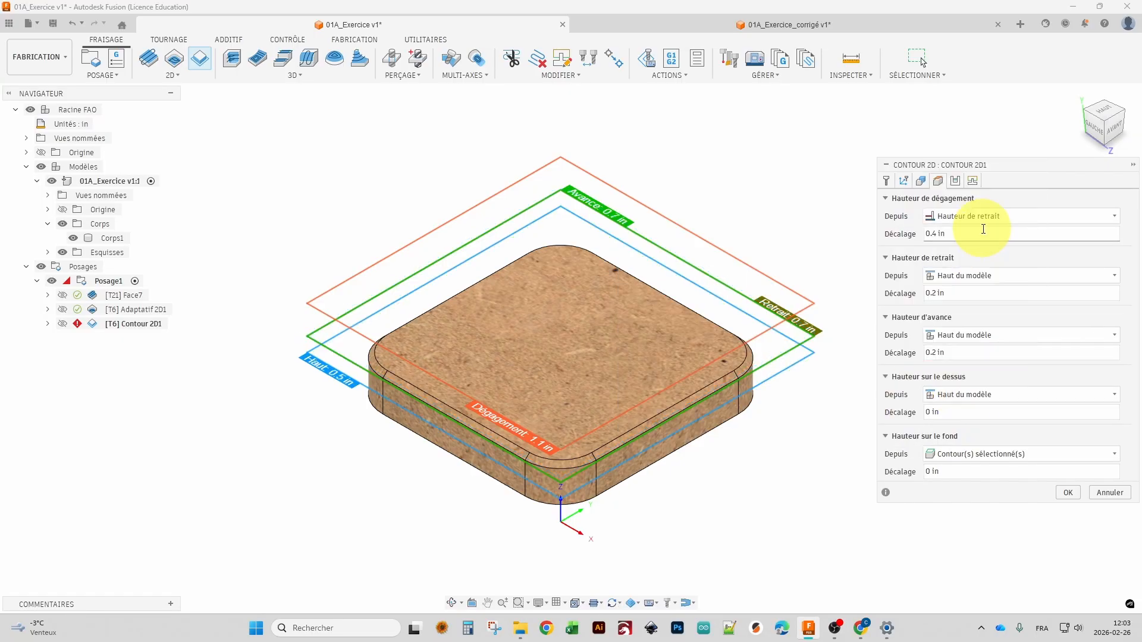
Set the contour operation's bottom height offset to -0.01 in.
left_click(1114, 126)
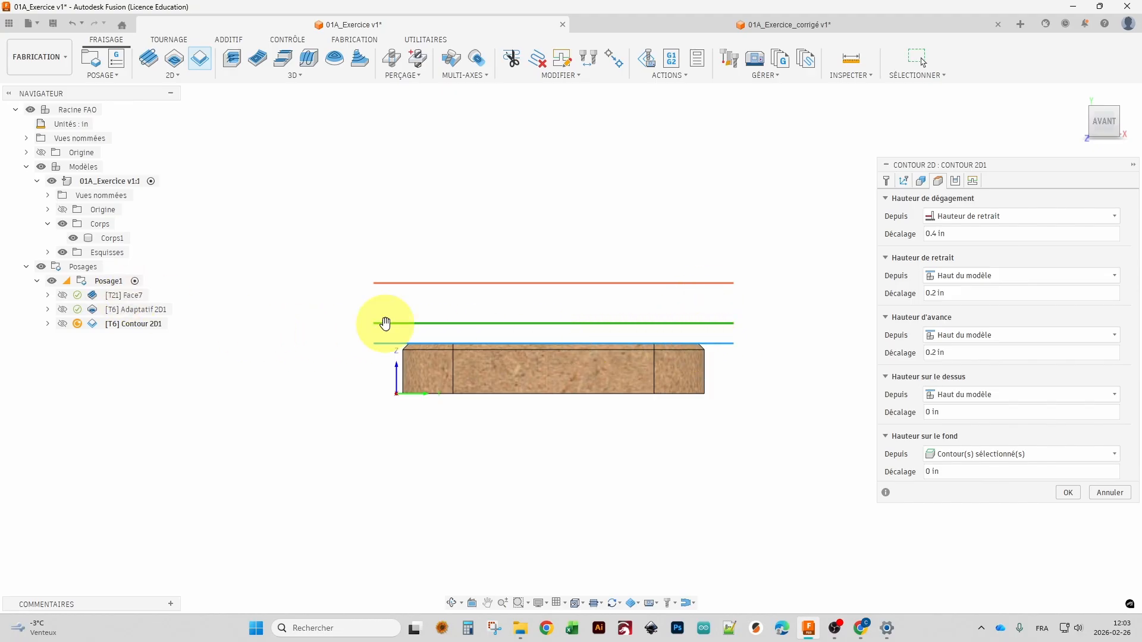
middle_click_drag(383, 322, 386, 362, "shift")
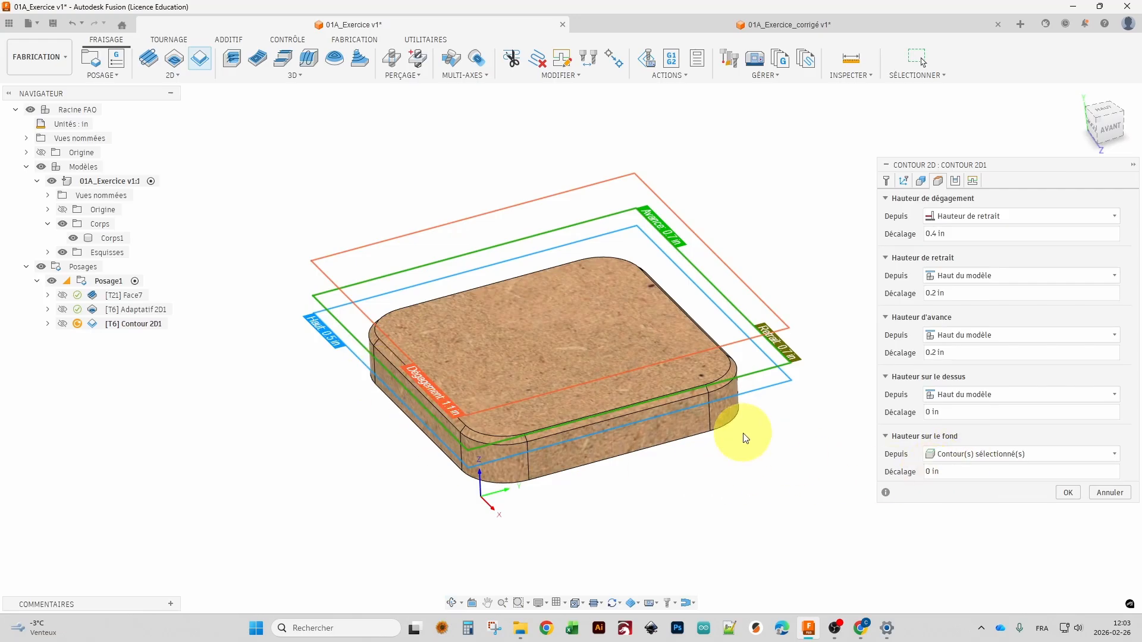
left_click(929, 472)
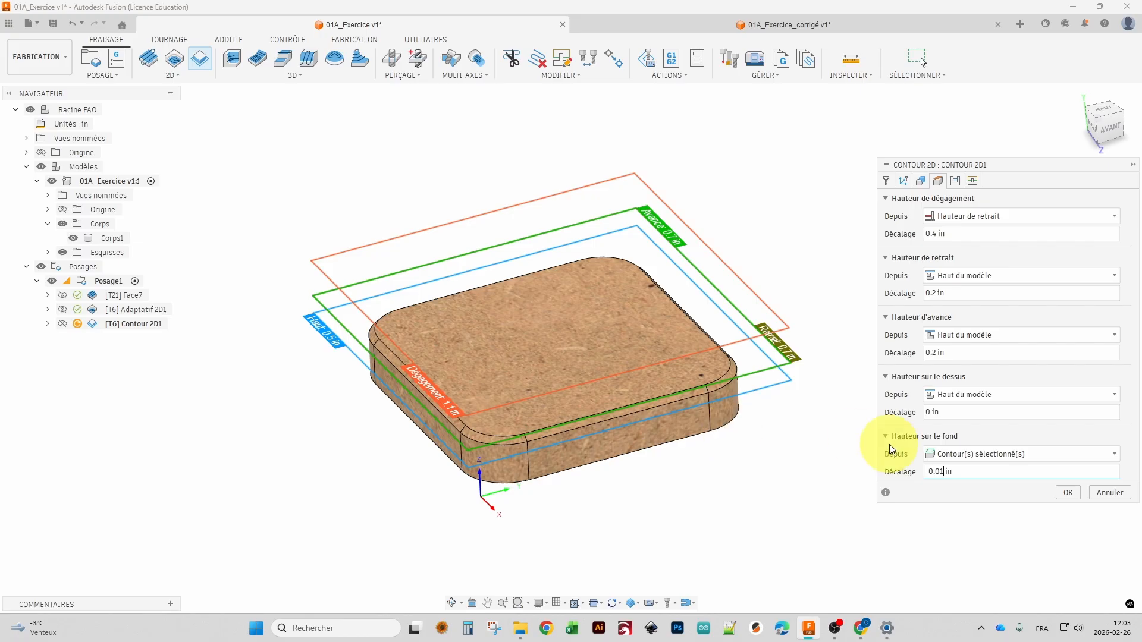
Try Fond du brut as the bottom height reference, check it against the part's bottom edge, and return to Contour(s) sélectionné(s).
left_click(945, 457)
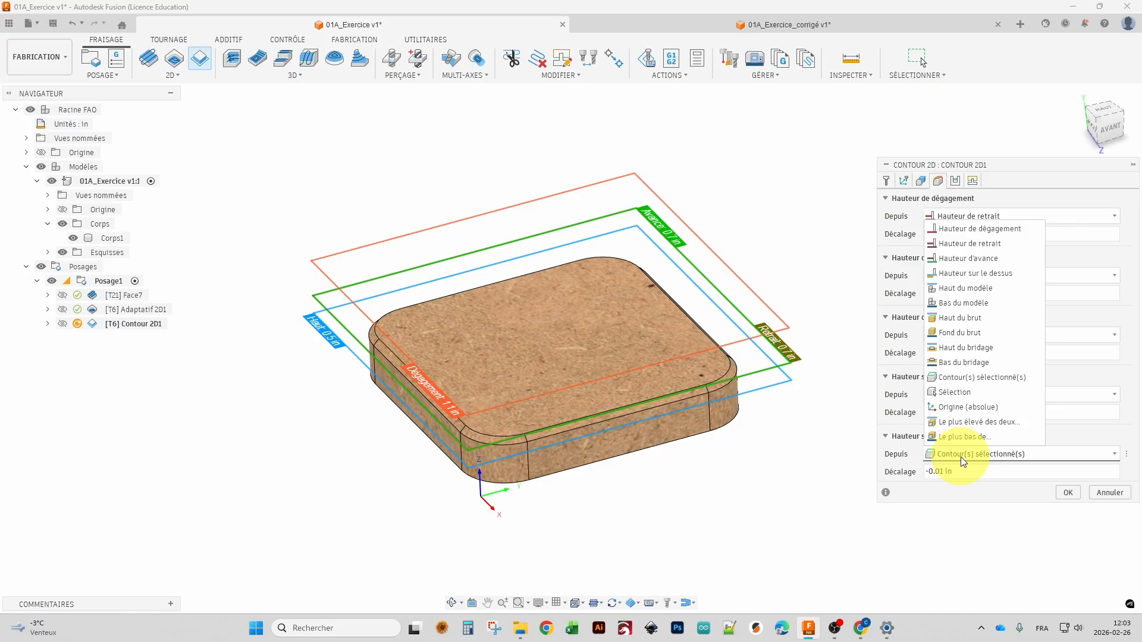
left_click(963, 333)
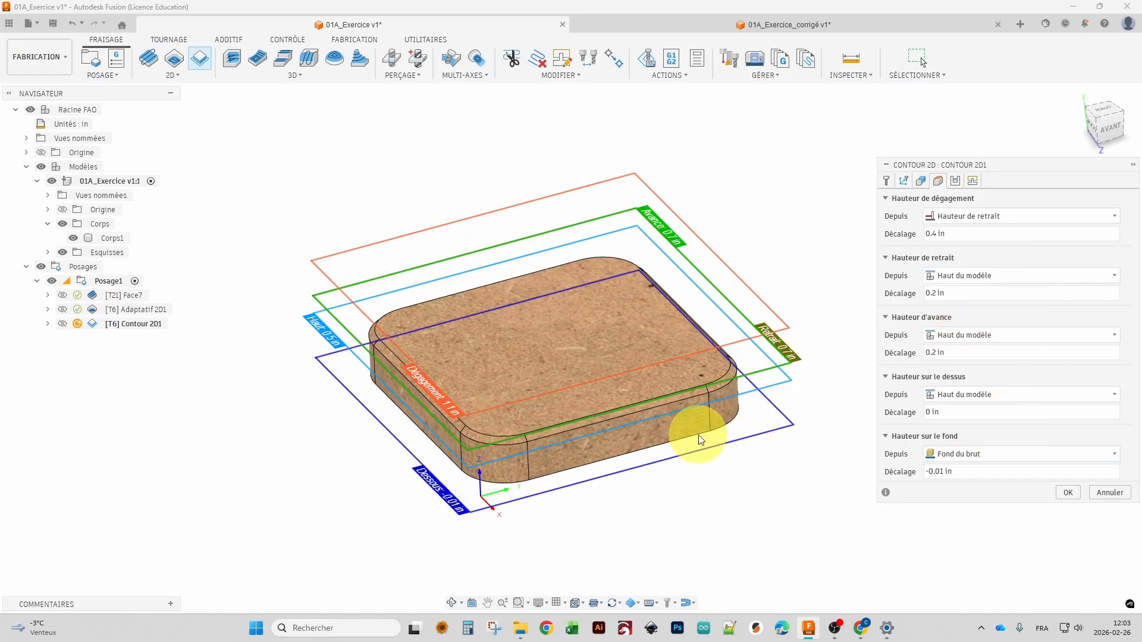
left_click(1105, 126)
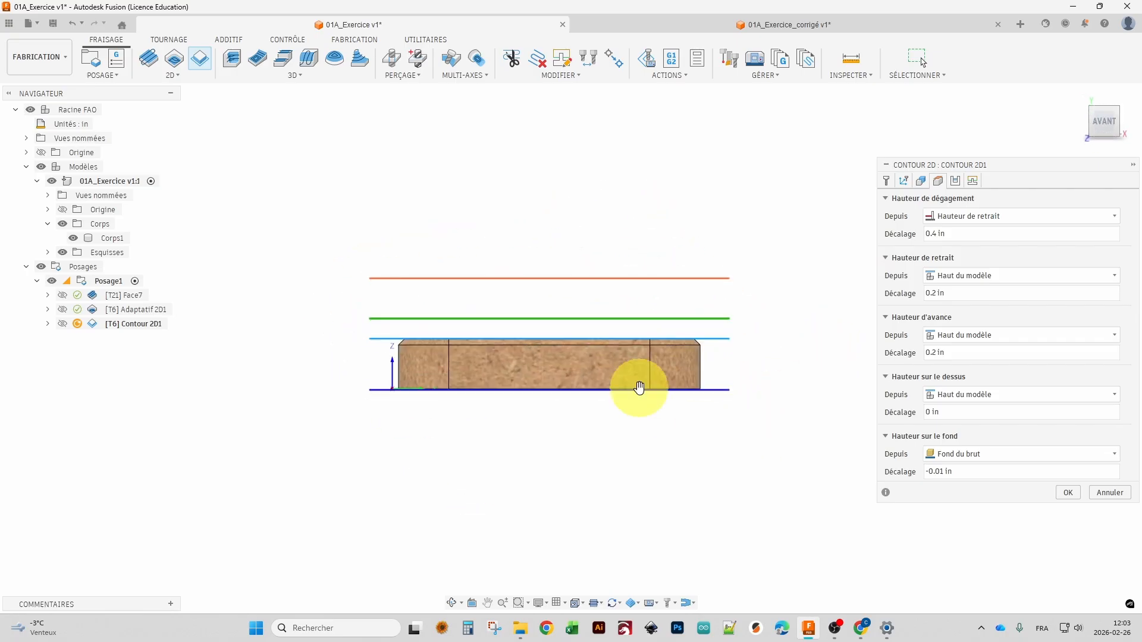
scroll(684, 390, "up", 5)
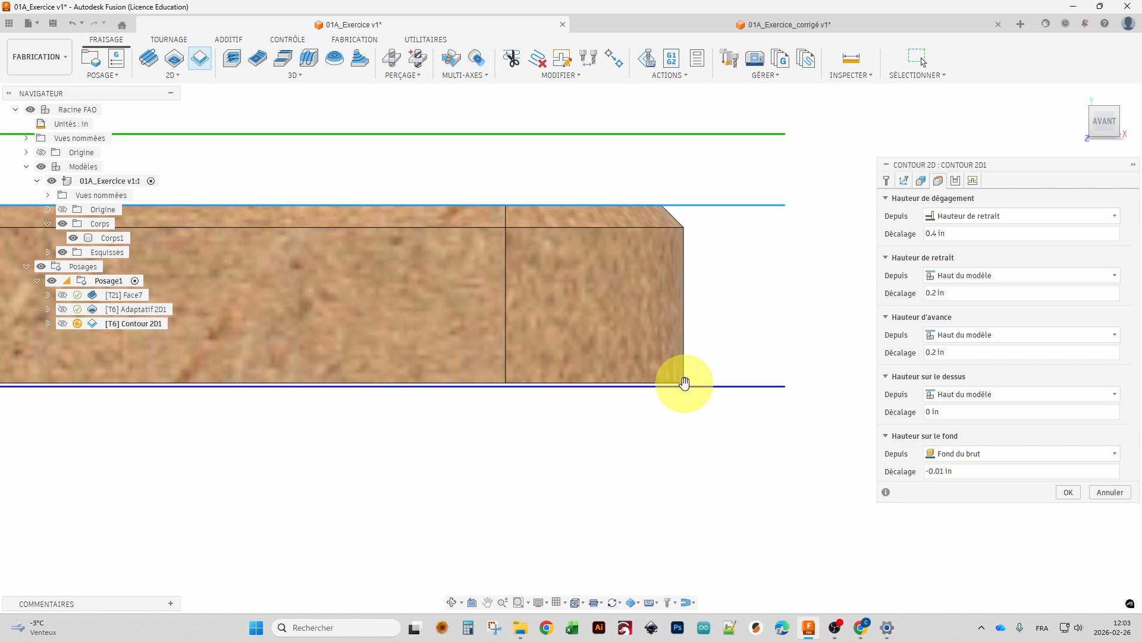
scroll(684, 384, "up", 3)
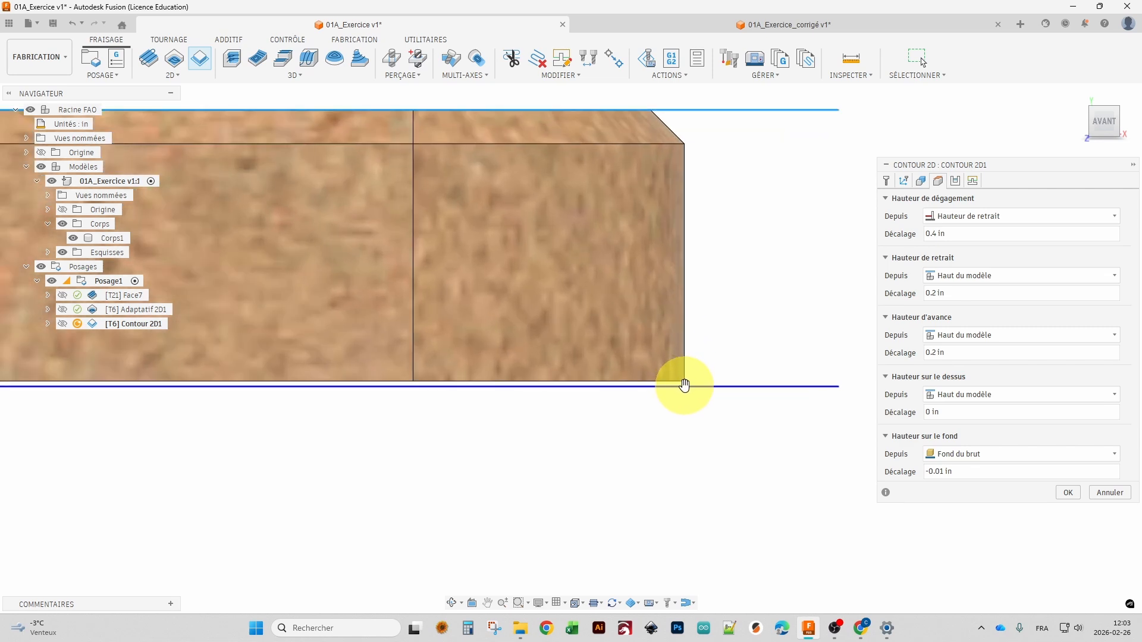
scroll(684, 384, "down", 3)
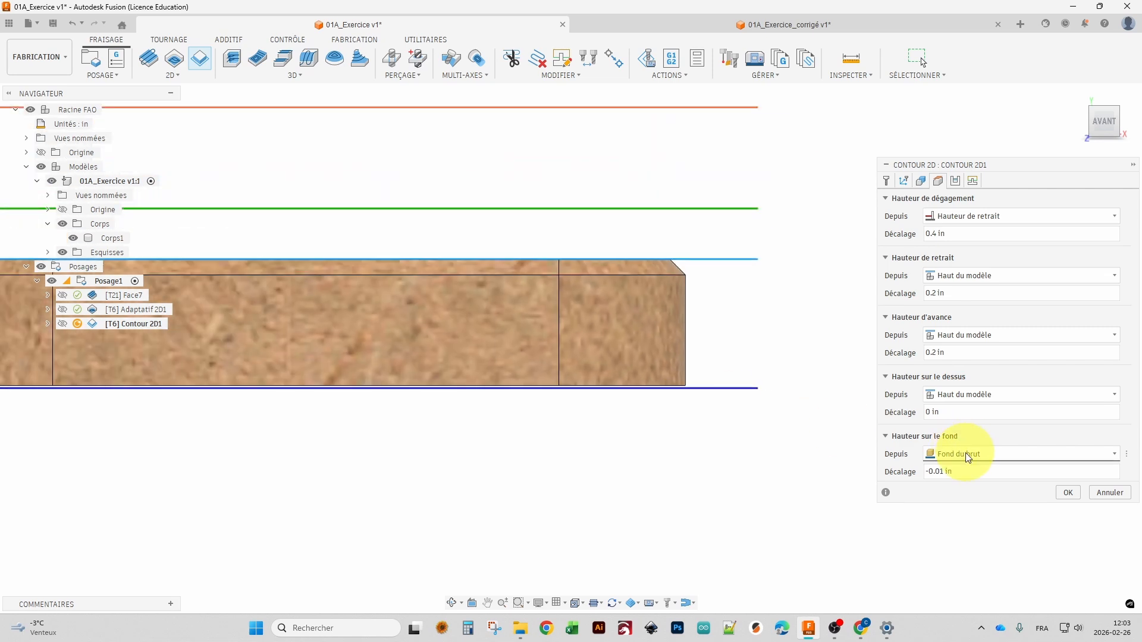
left_click(968, 457)
left_click(982, 383)
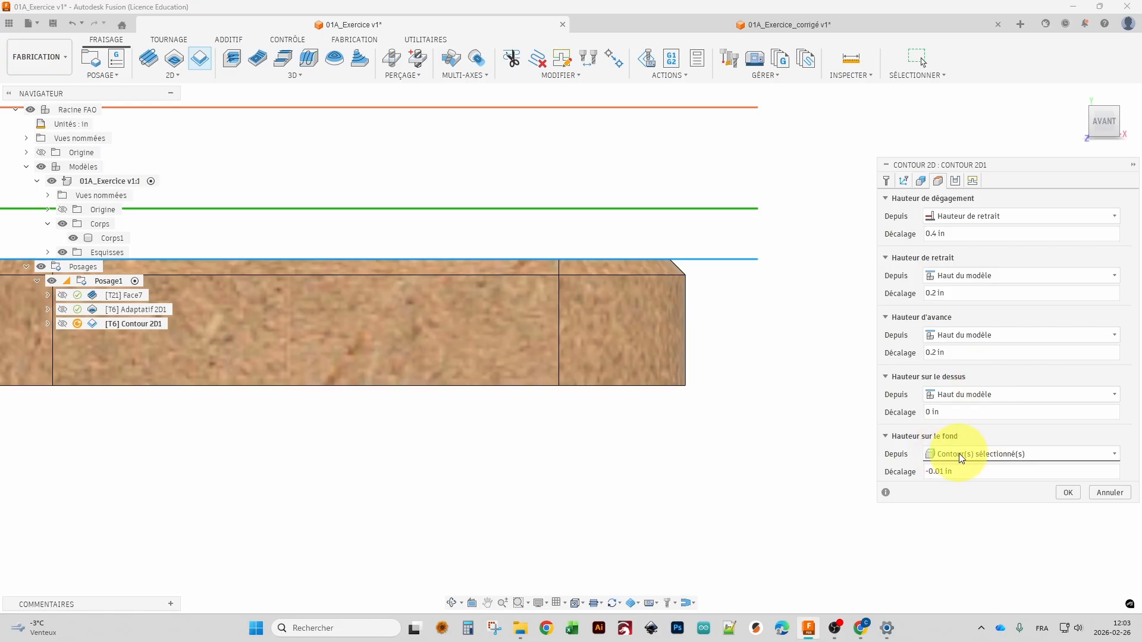
Examine the selected bottom edge contour from the front and compare it with the bottom height reference and its available options.
left_click(925, 182)
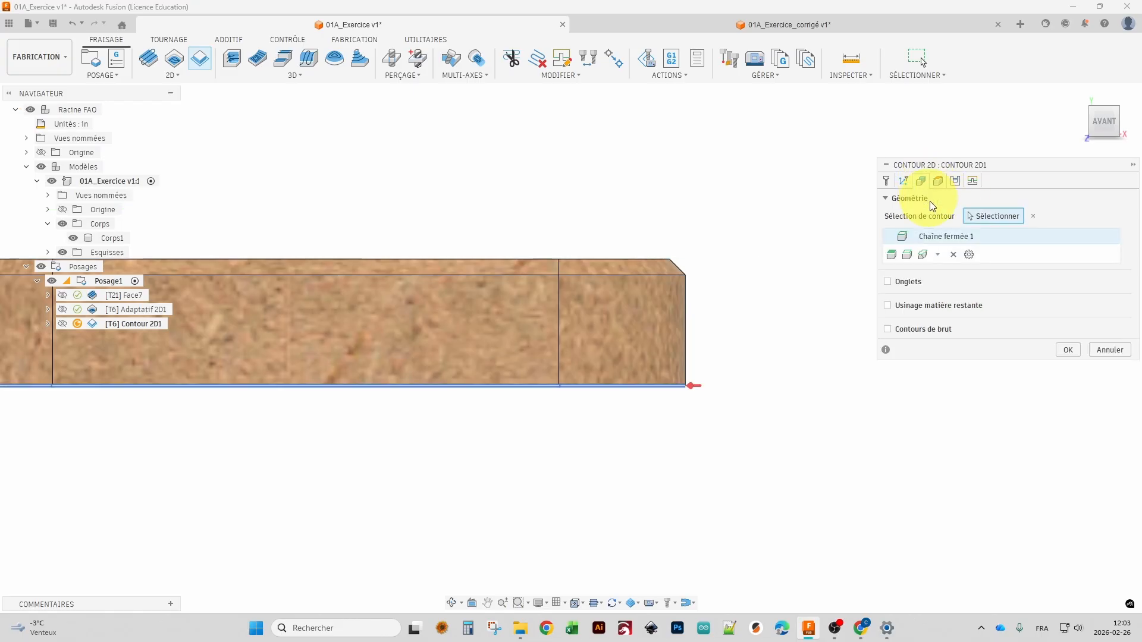
scroll(684, 392, "up", 5)
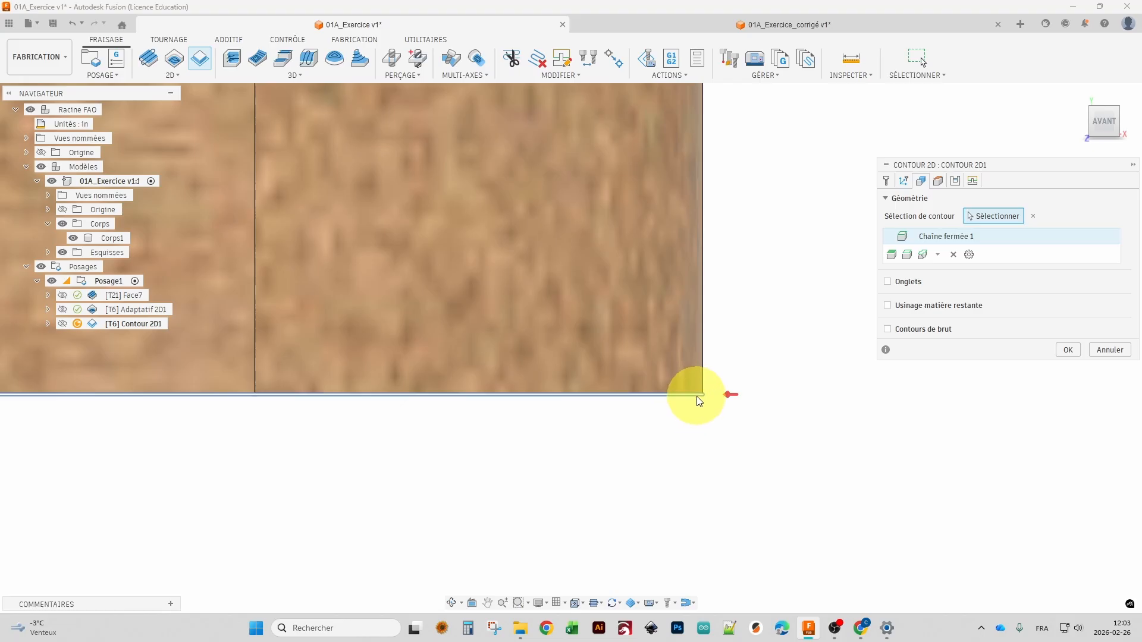
scroll(708, 447, "down", 2)
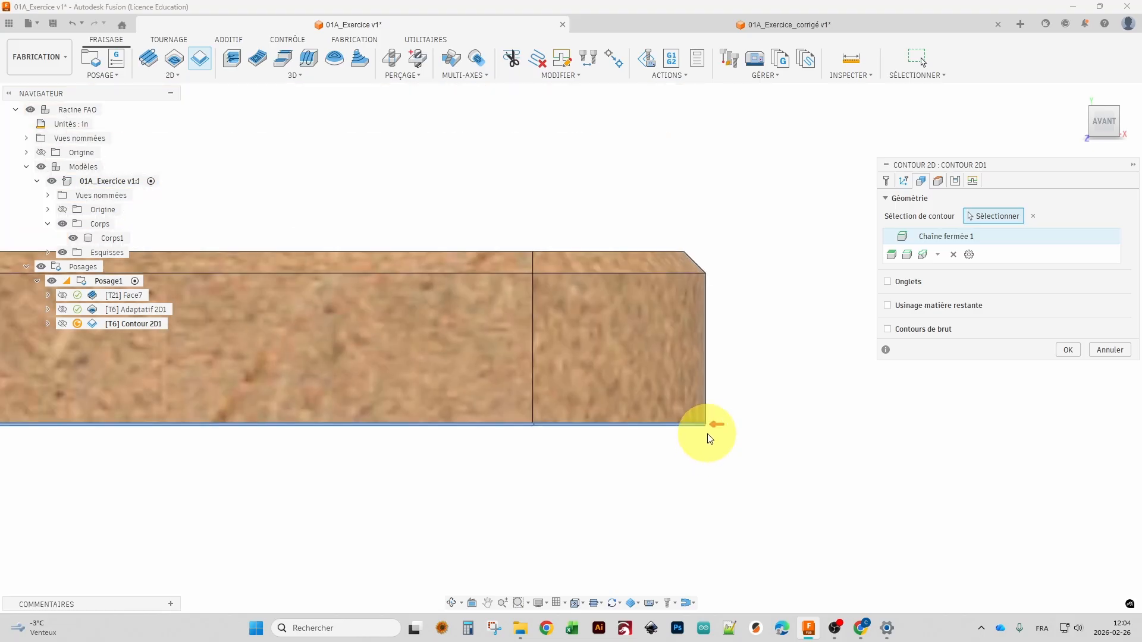
scroll(707, 429, "up", 2)
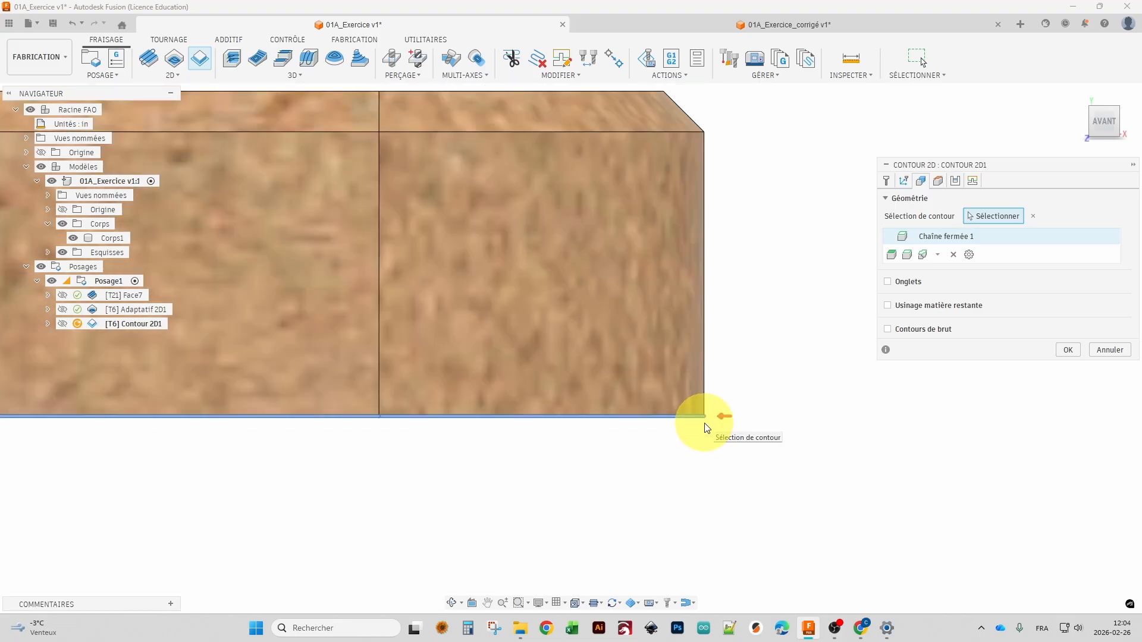
left_click(938, 182)
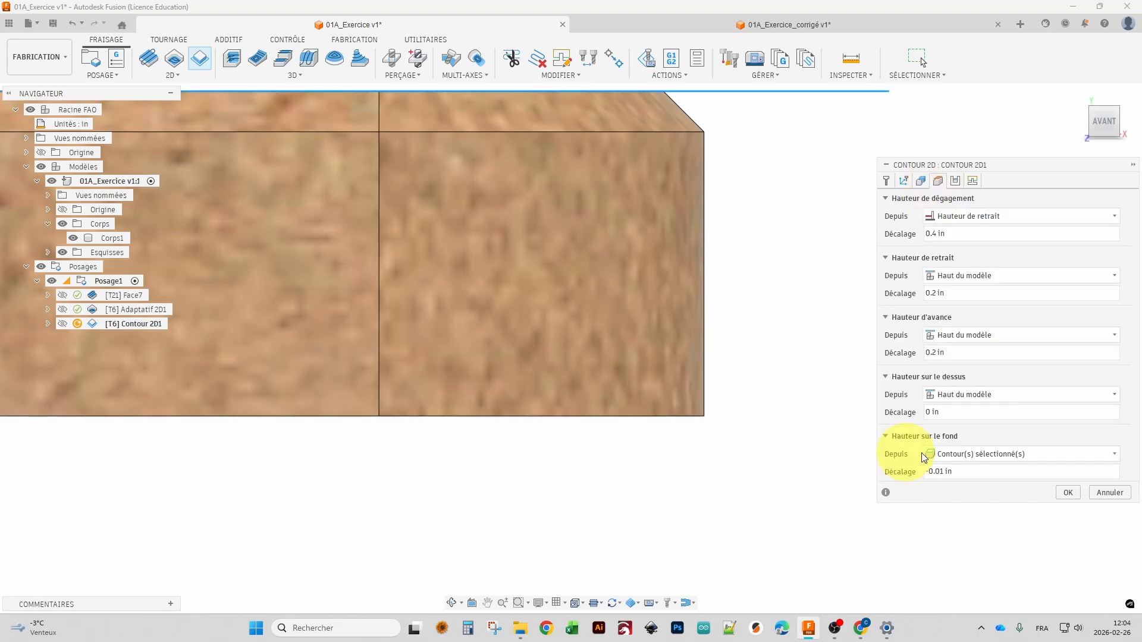
scroll(778, 420, "down", 3)
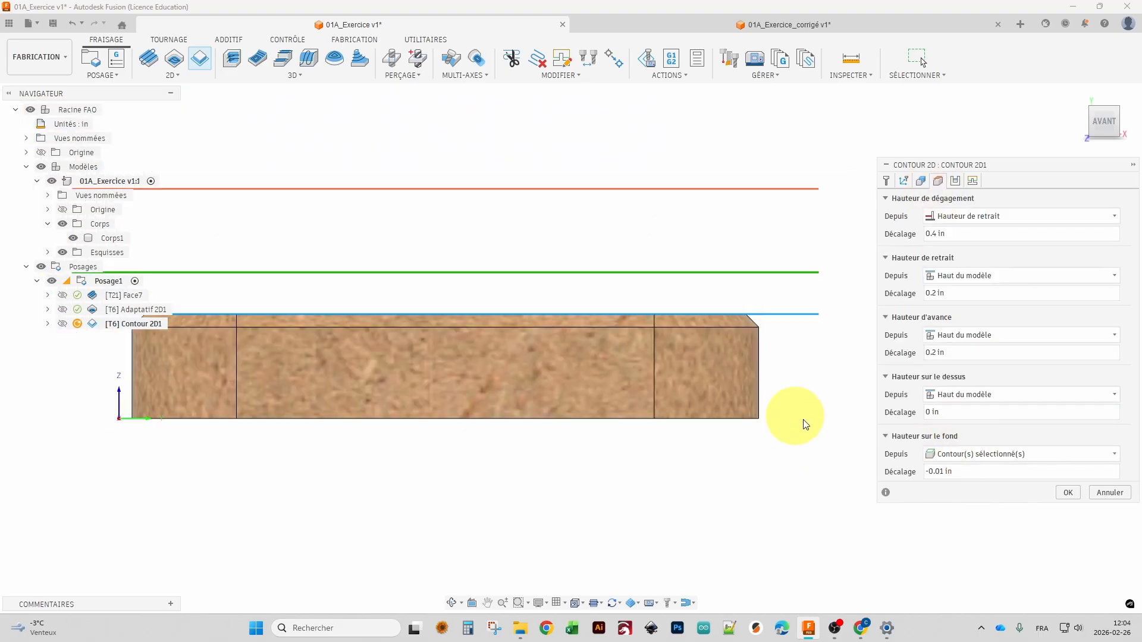
left_click(976, 454)
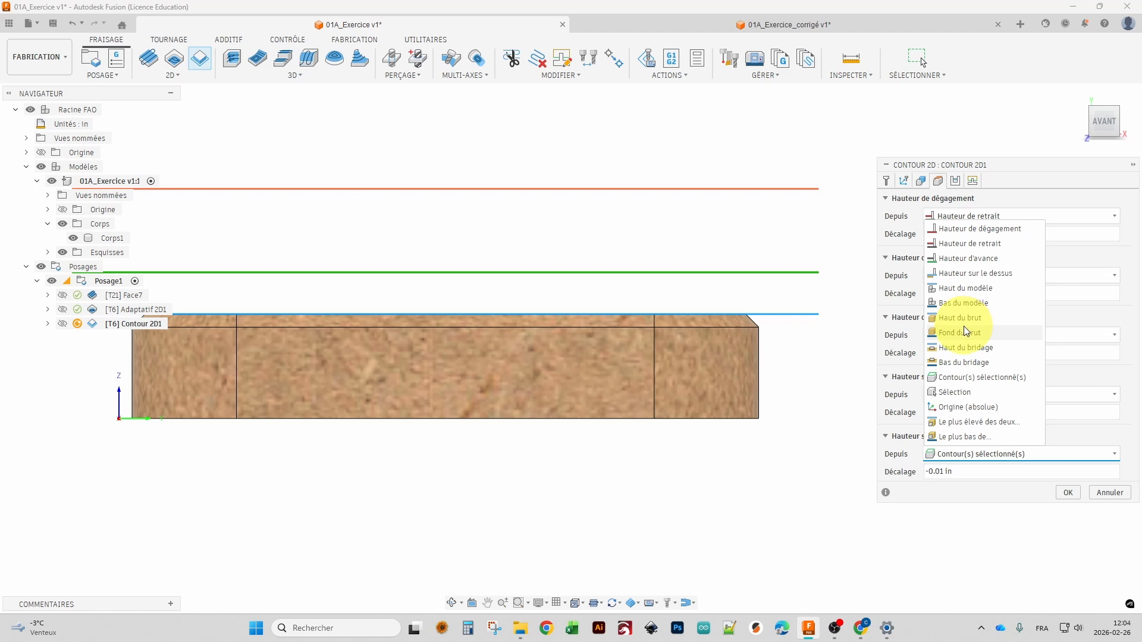
left_click(969, 453)
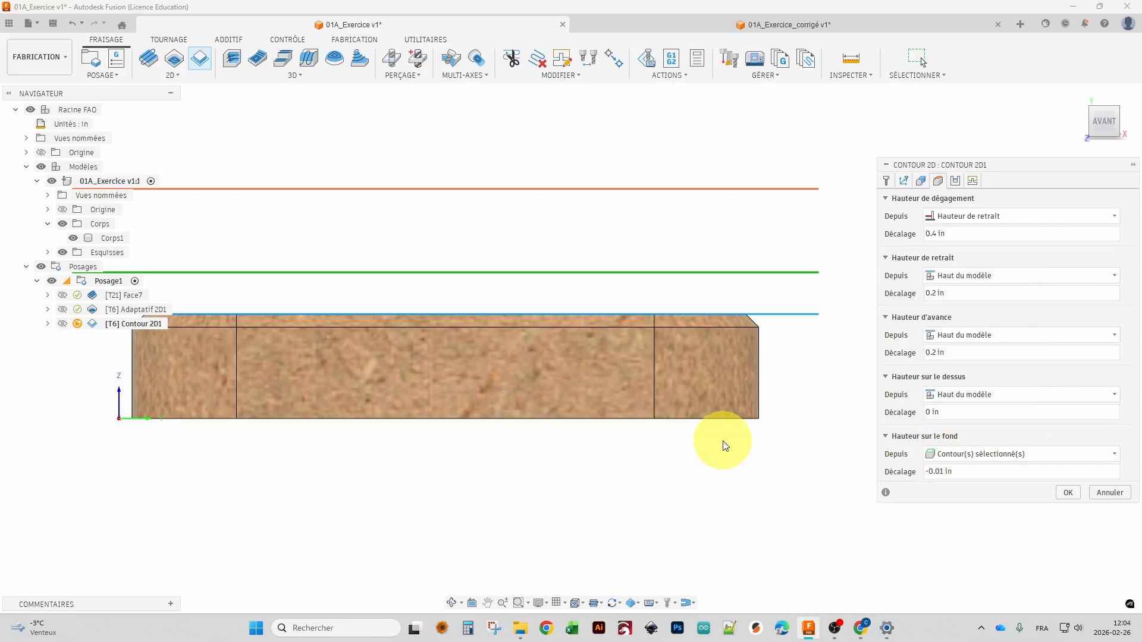
Review the passes and linking settings, keep their defaults, and generate the 2D contour toolpath.
middle_click_drag(724, 446, 747, 473, "shift")
scroll(818, 498, "down", 3)
middle_click_drag(822, 506, 775, 458)
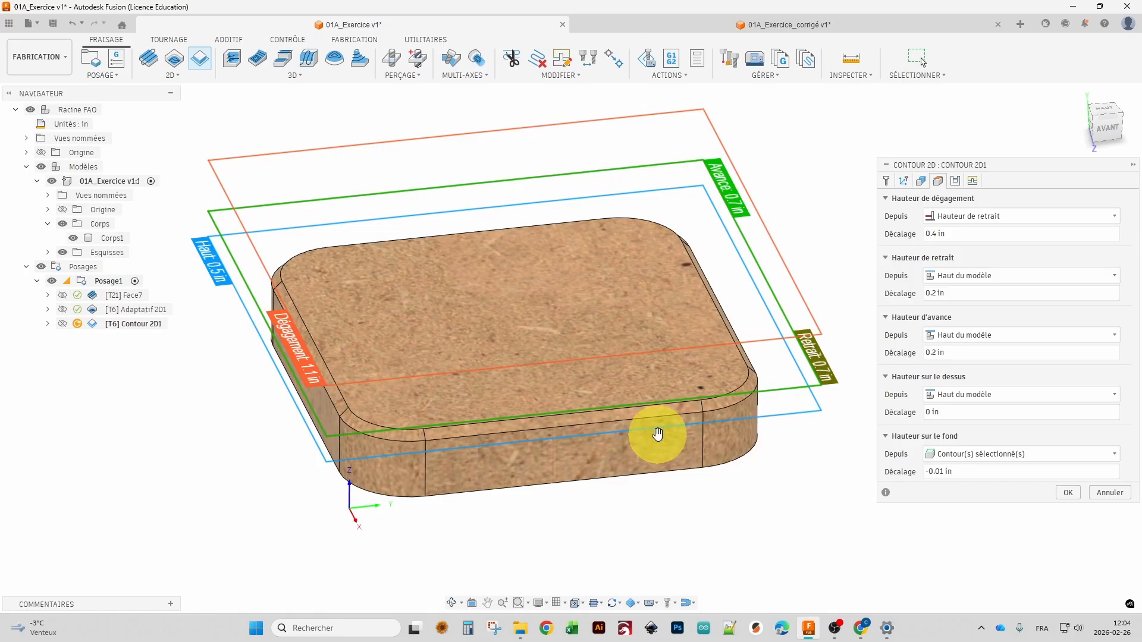
left_click(956, 182)
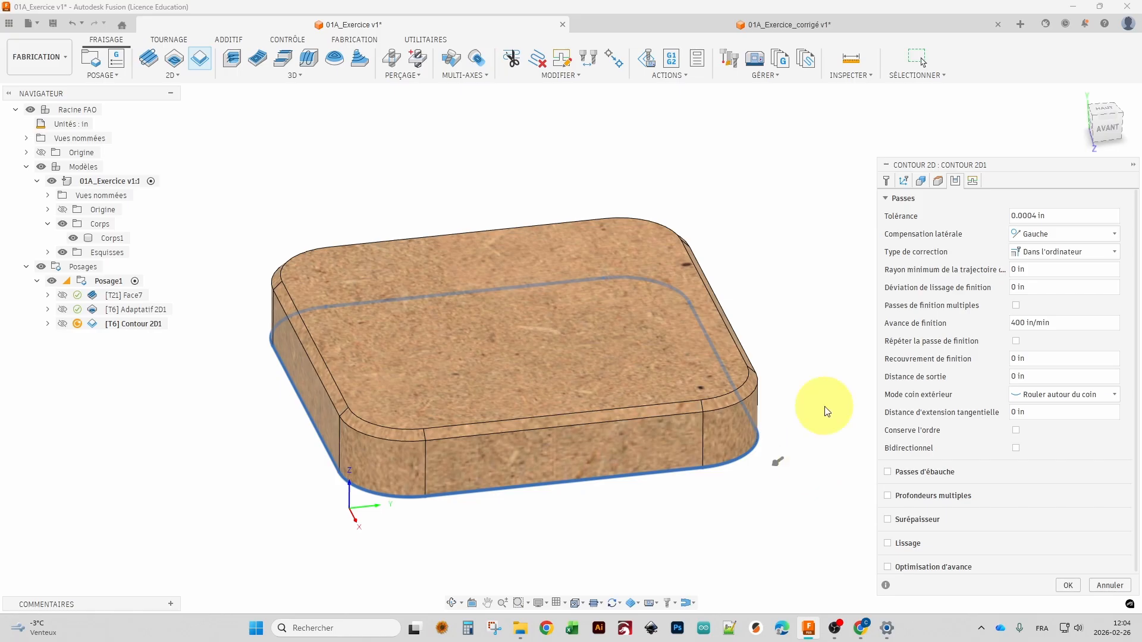
left_click(975, 184)
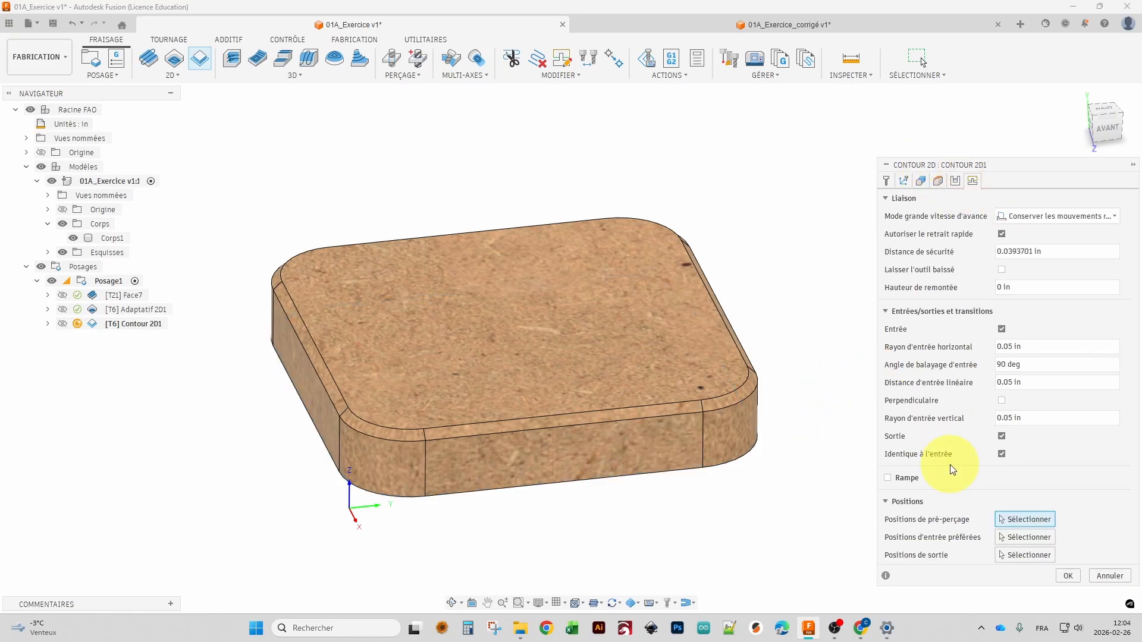
left_click(1068, 576)
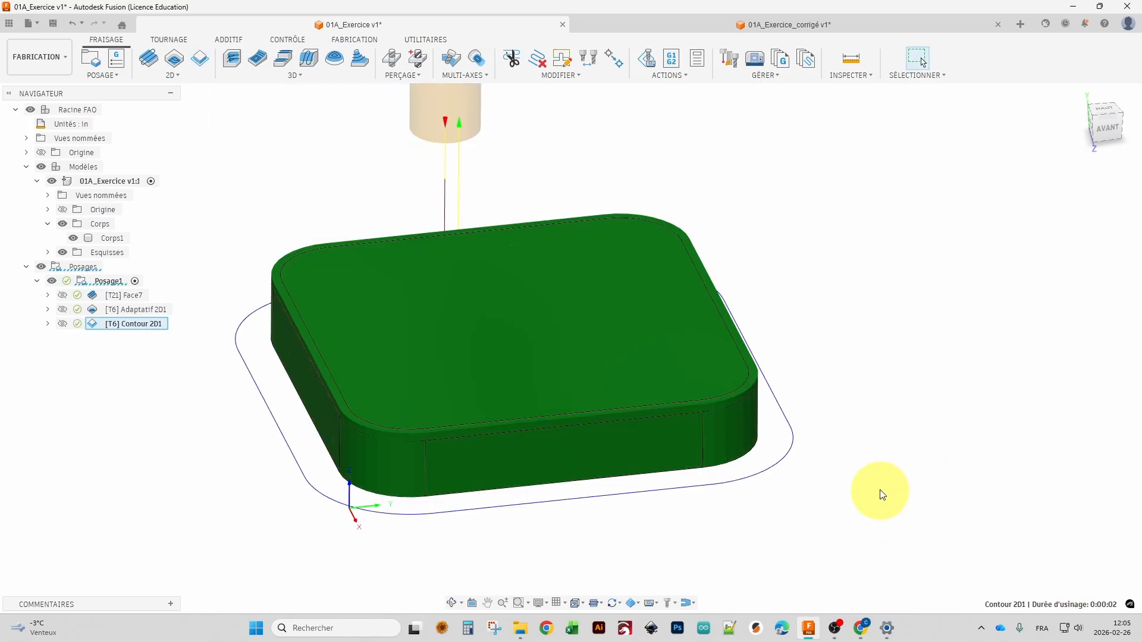
Check the contour toolpath's depth and entry moves around the part, and open the simulation of Contour 2D1.
mouse_move(880, 492)
middle_mouse_down("shift")
mouse_move(778, 434)
mouse_move(736, 467)
mouse_move(757, 352)
mouse_move(810, 326)
mouse_move(819, 344)
mouse_move(791, 312)
middle_mouse_up("shift")
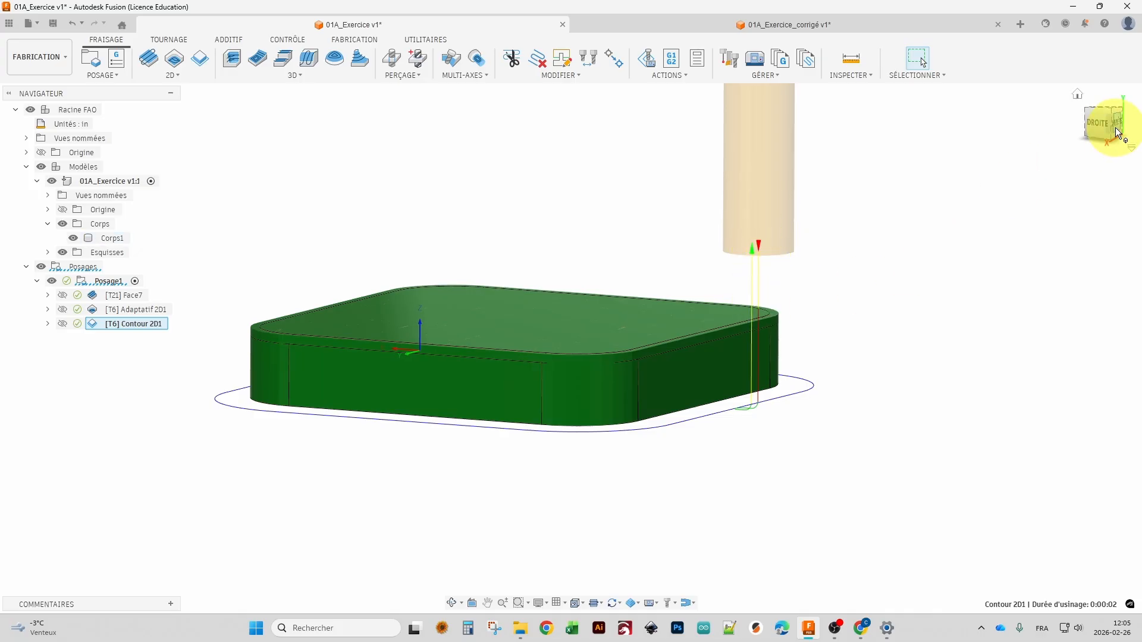
mouse_move(1118, 133)
left_mouse_down()
mouse_move(918, 268)
mouse_move(565, 257)
mouse_move(523, 294)
left_mouse_up()
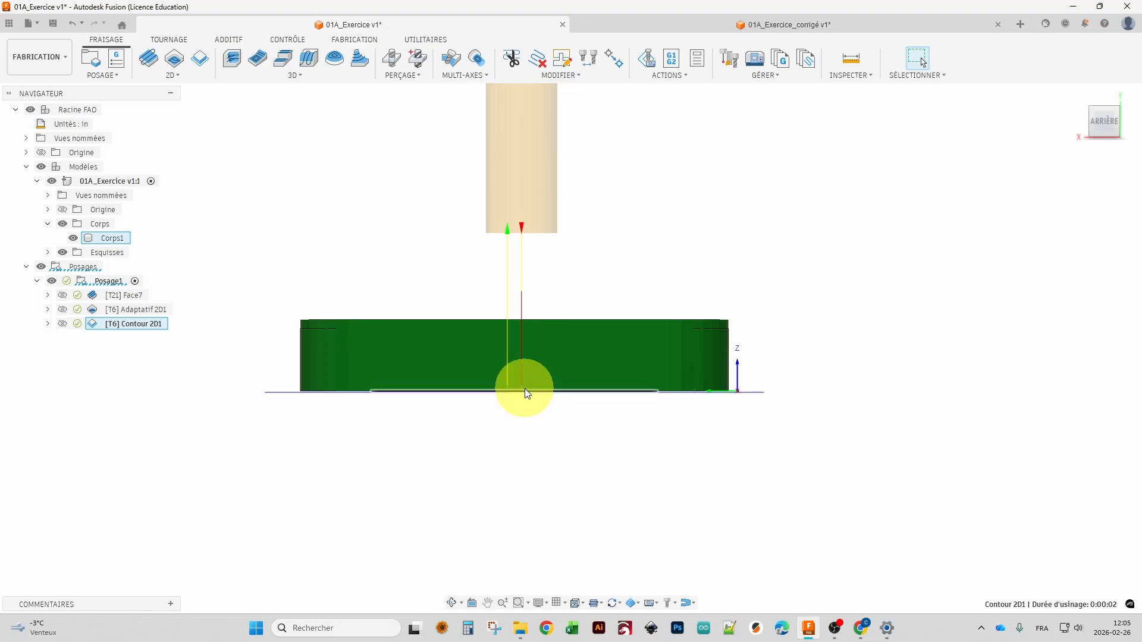
middle_click_drag(524, 389, 499, 409, "shift")
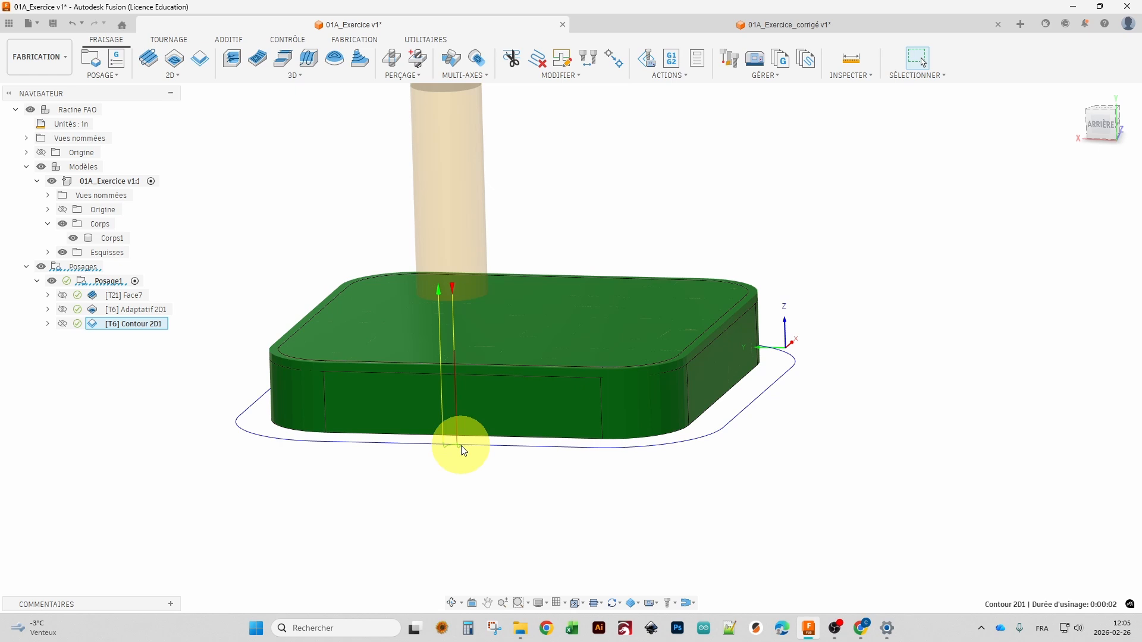
middle_click_drag(464, 458, 437, 547, "shift")
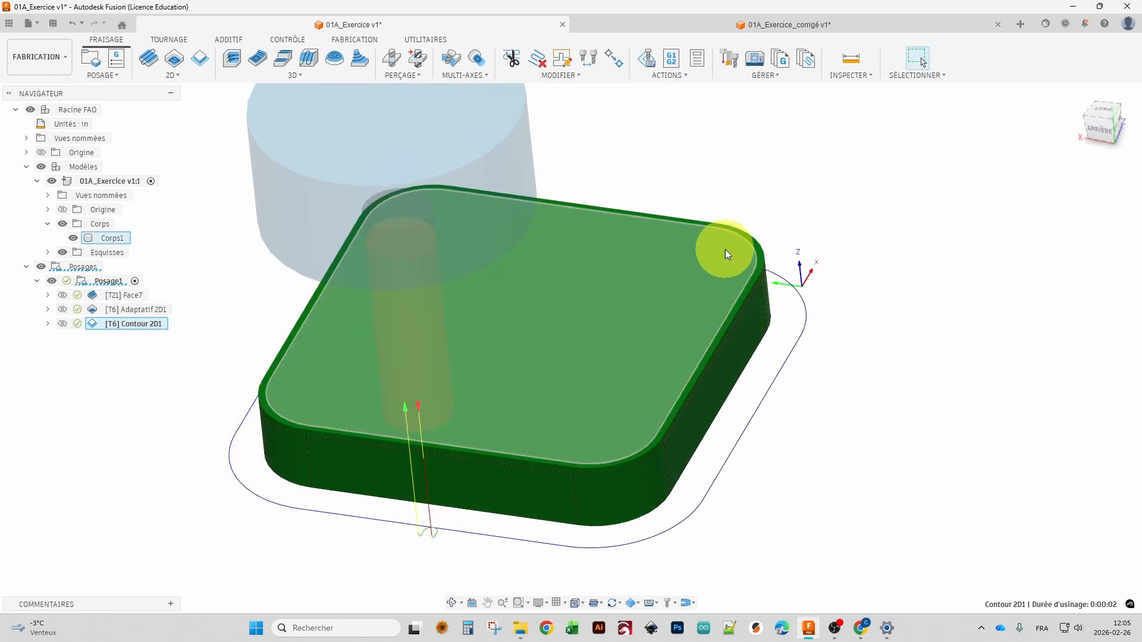
scroll(803, 191, "down", 2)
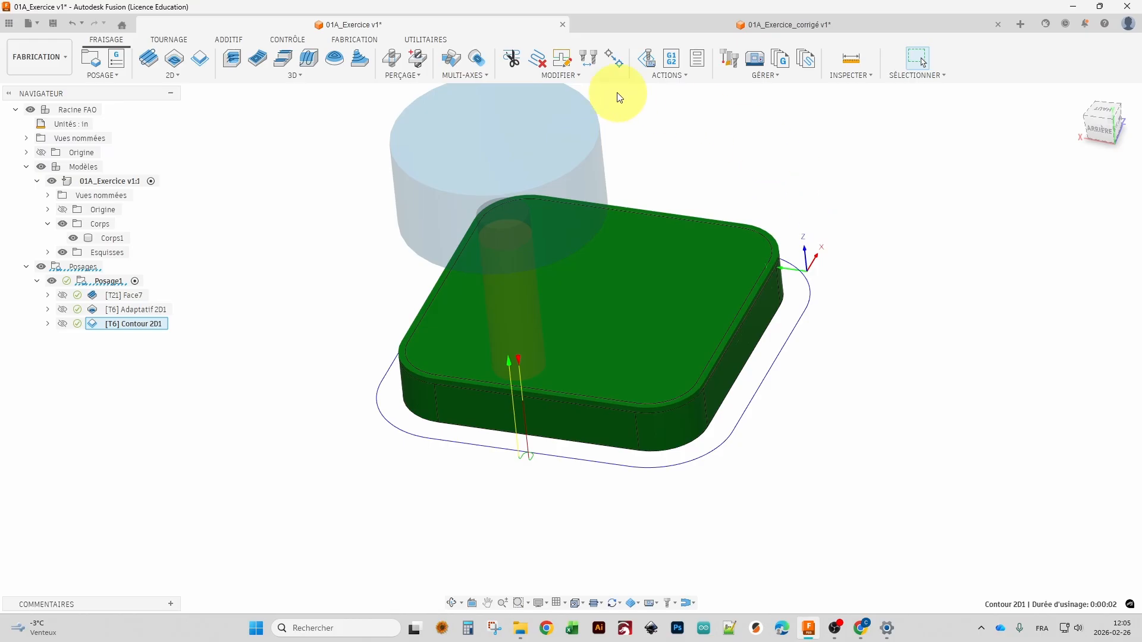
left_click(580, 76)
mouse_move(666, 75)
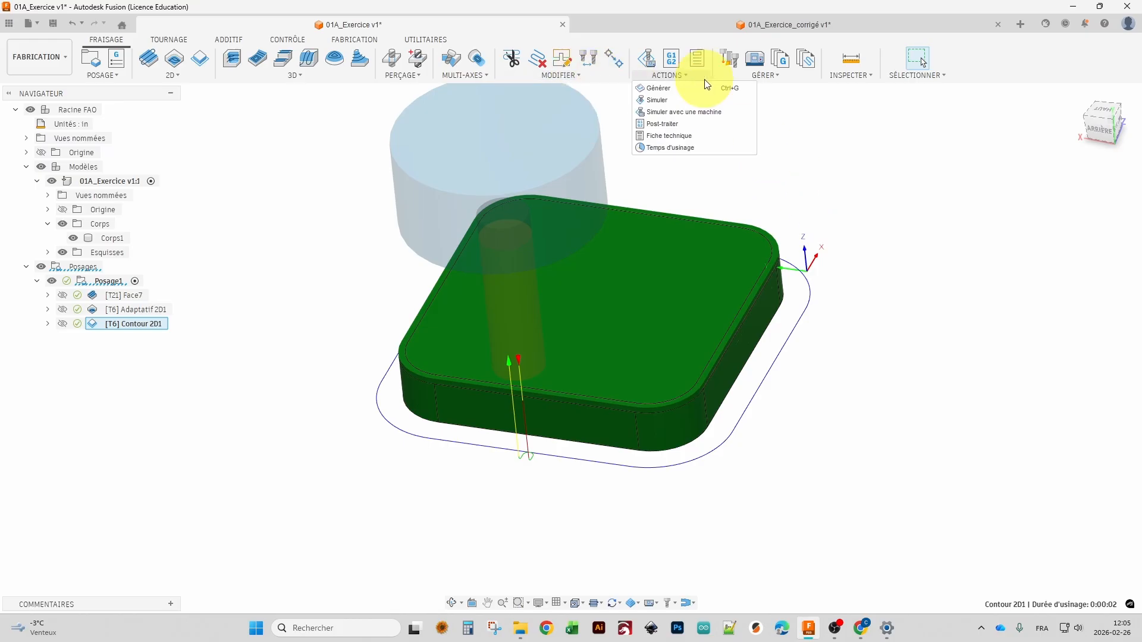
left_click(679, 99)
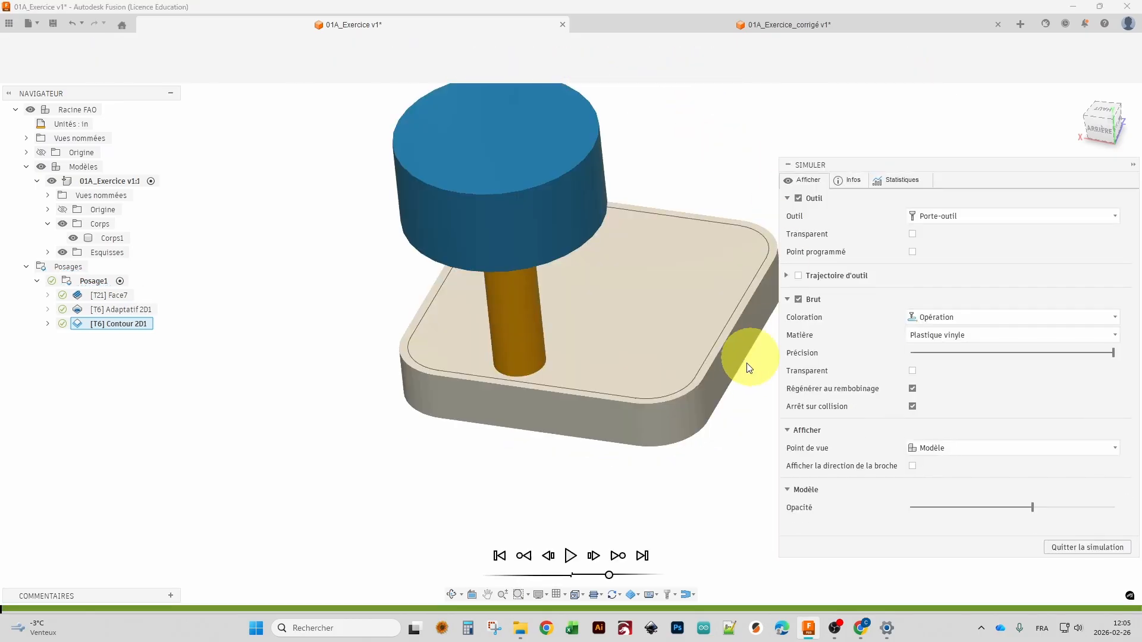
Play the simulation of Contour 2D1 from an isometric view at reduced speed and watch the part's sides being cut.
middle_click_drag(739, 356, 571, 286, "shift")
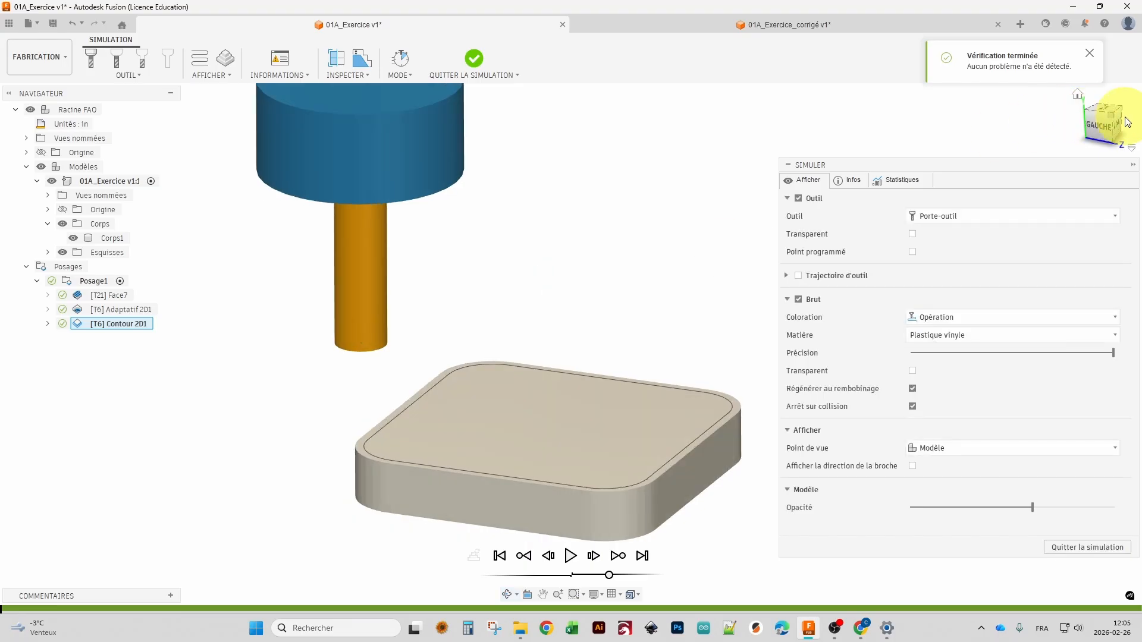
left_click(1126, 123)
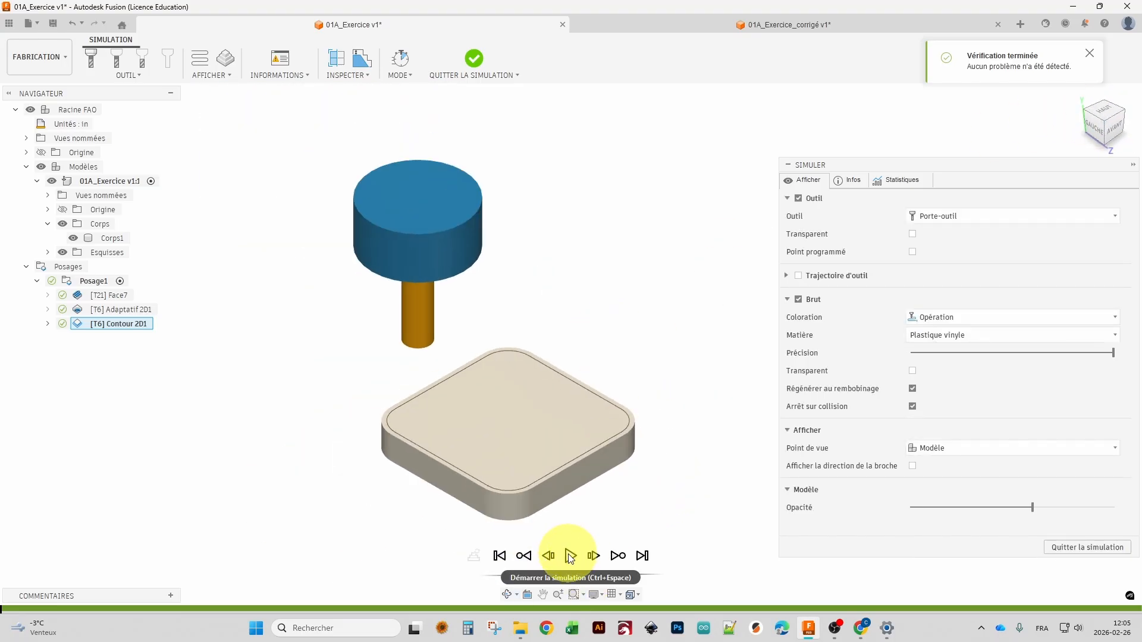
left_click(572, 556)
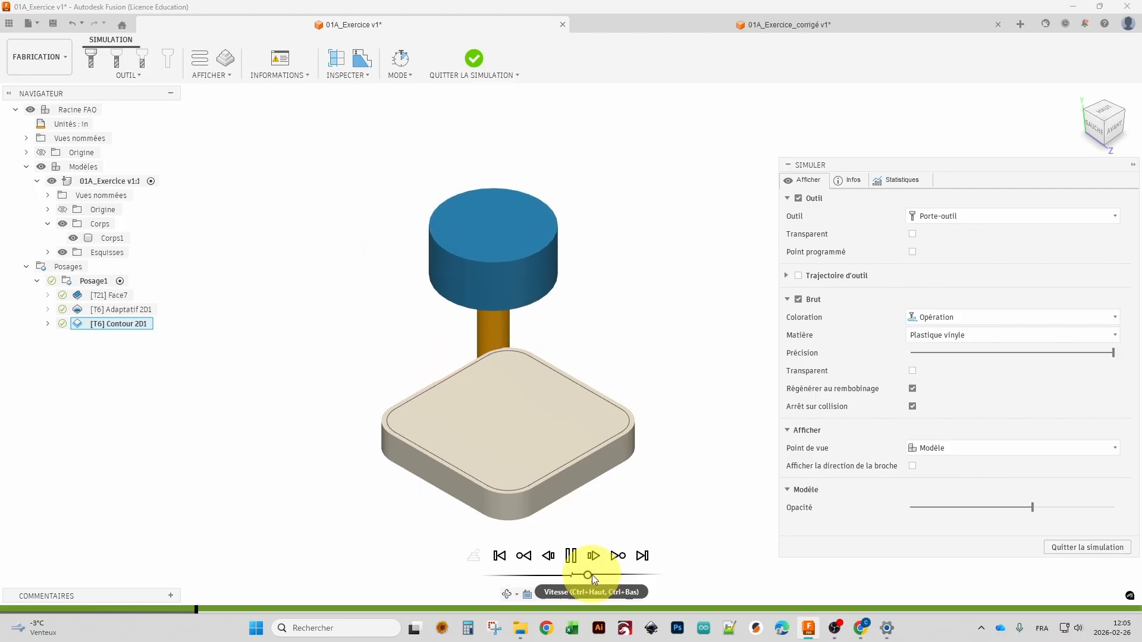
left_click_drag(591, 574, 597, 572)
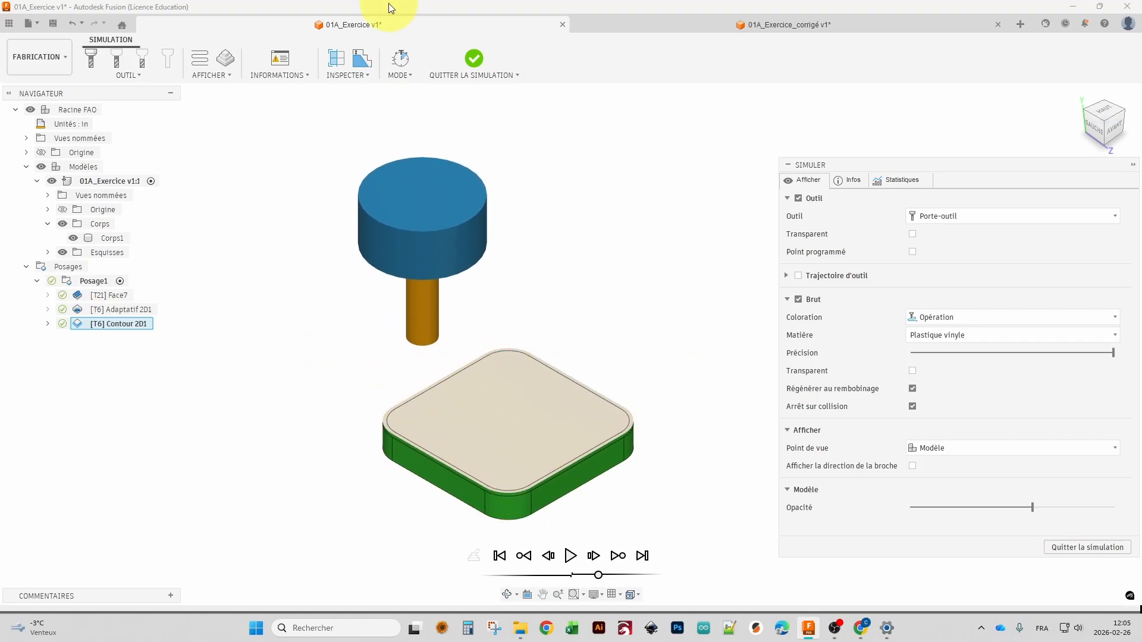
Measure the stock-to-model distance on the chamfer area and machined sides, and leave the simulation.
left_click(361, 60)
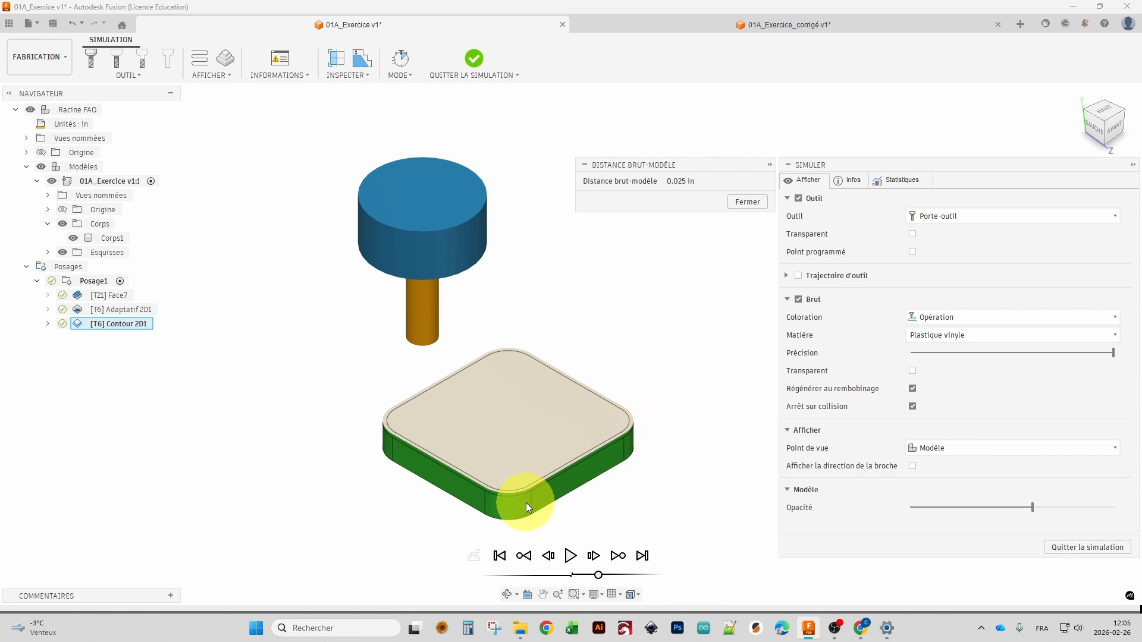
scroll(528, 502, "up", 5)
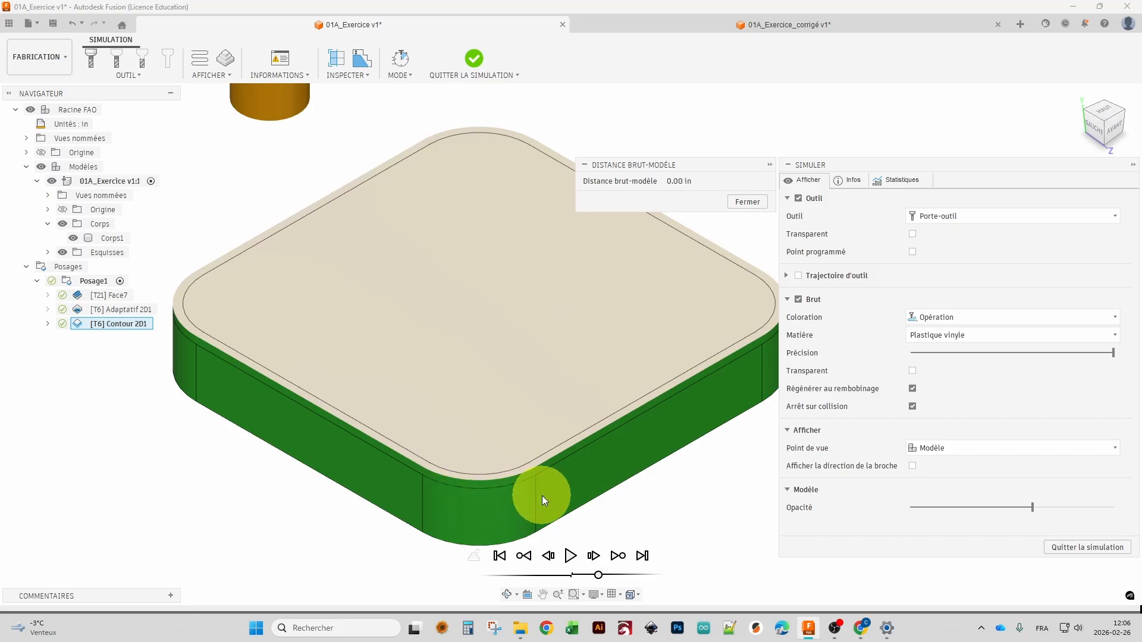
scroll(541, 495, "down", 3)
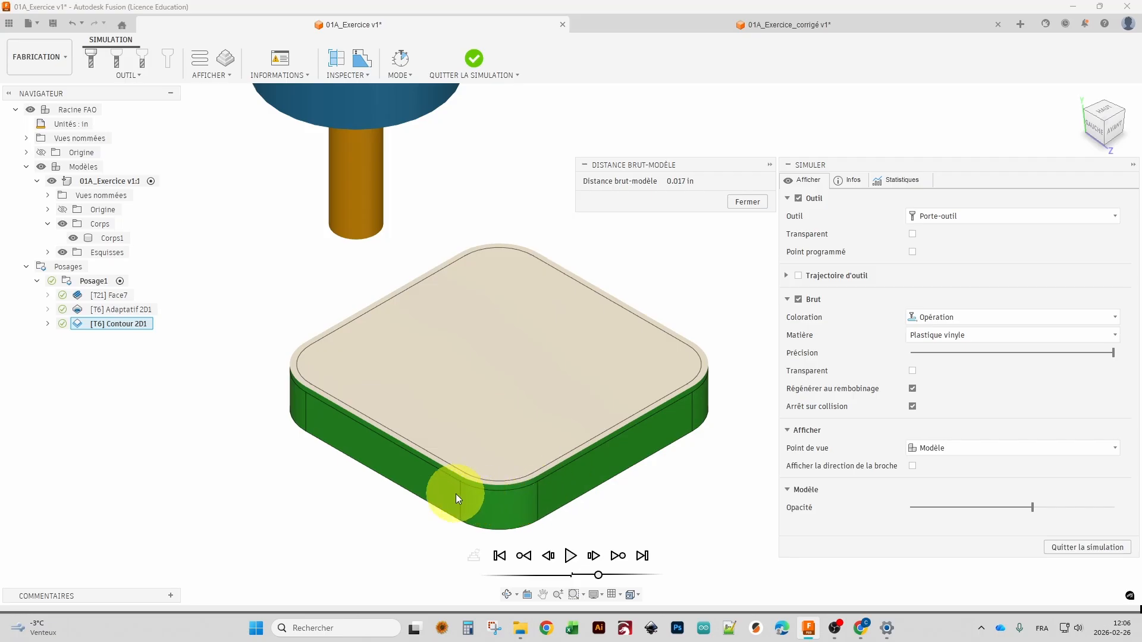
left_click(747, 201)
scroll(573, 333, "down", 2)
scroll(574, 334, "down", 2)
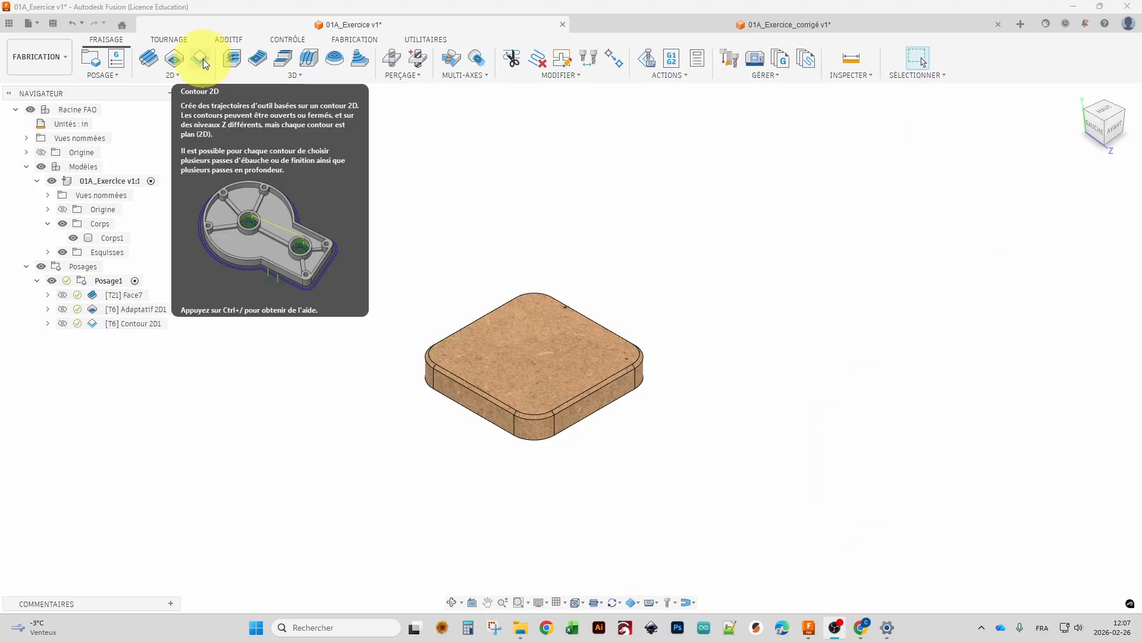
Create a new 2D contour with chamfer tool 27 (Ø1 1/2" 45°) from the C01-251128_bibliotheque_outils library, using the MDF / LAMINÉ (Rainurage) preset.
left_click(202, 59)
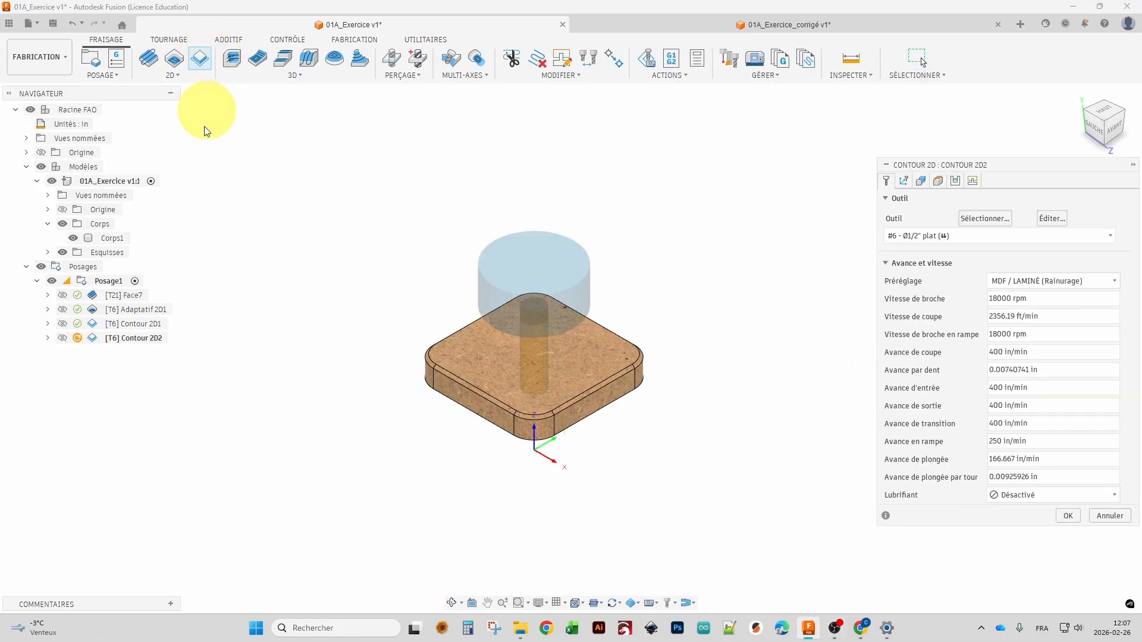
scroll(453, 344, "up", 2)
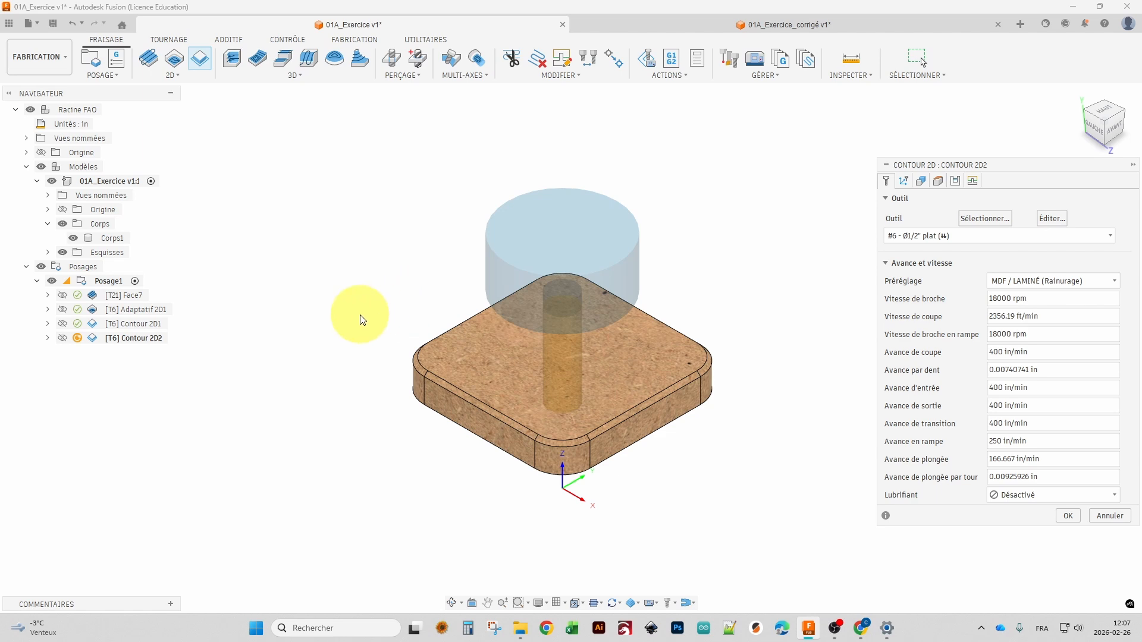
middle_click_drag(357, 301, 357, 286, "shift")
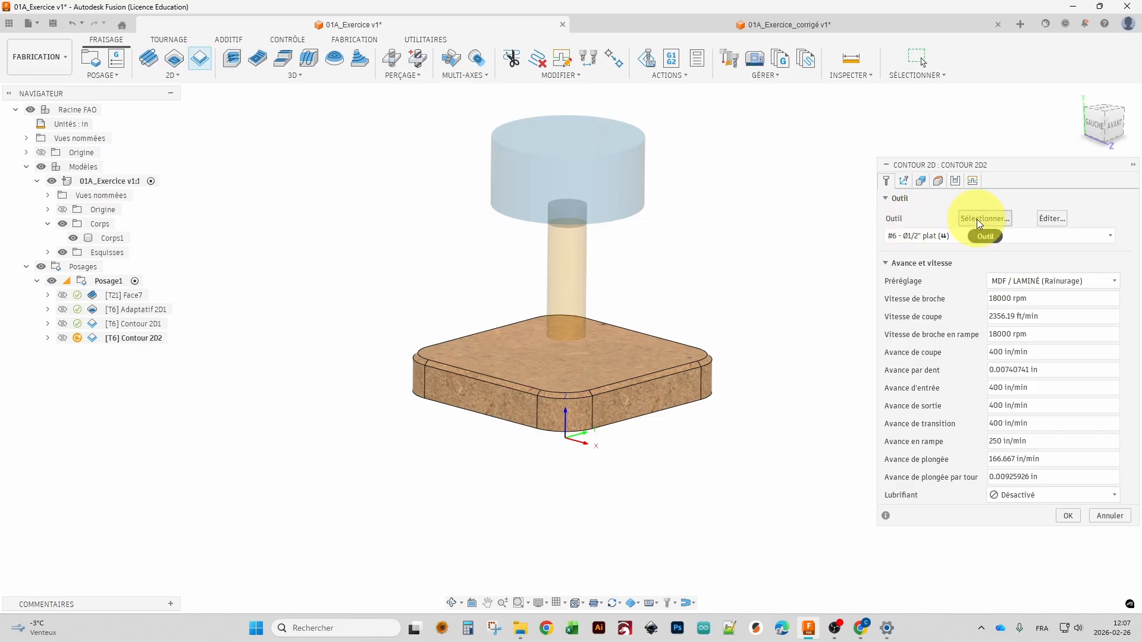
left_click(1001, 221)
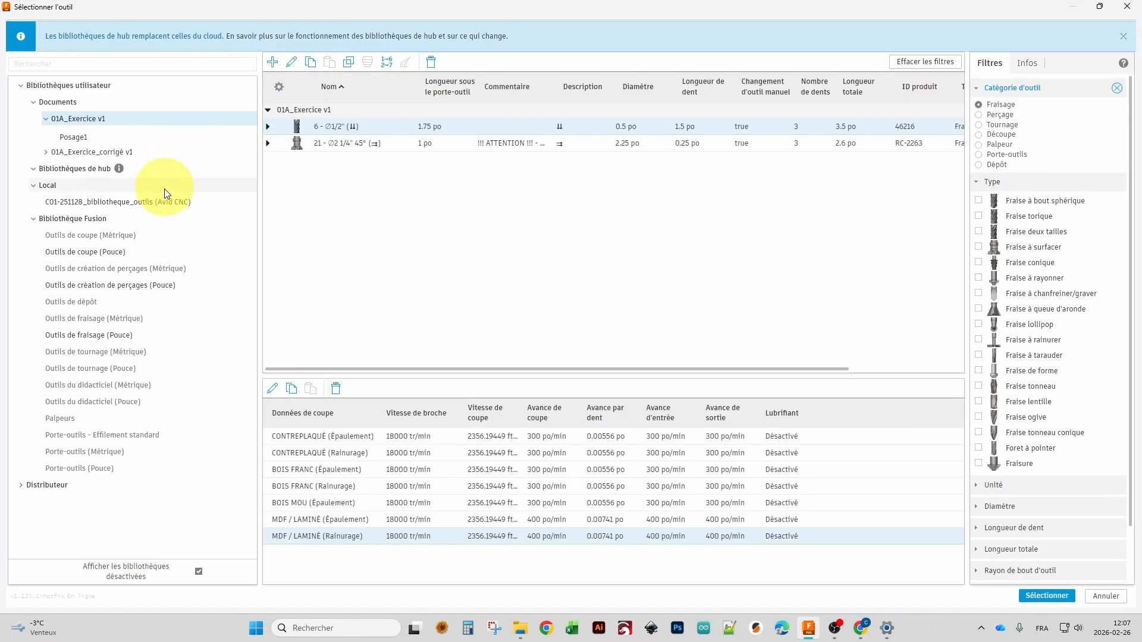
left_click(166, 202)
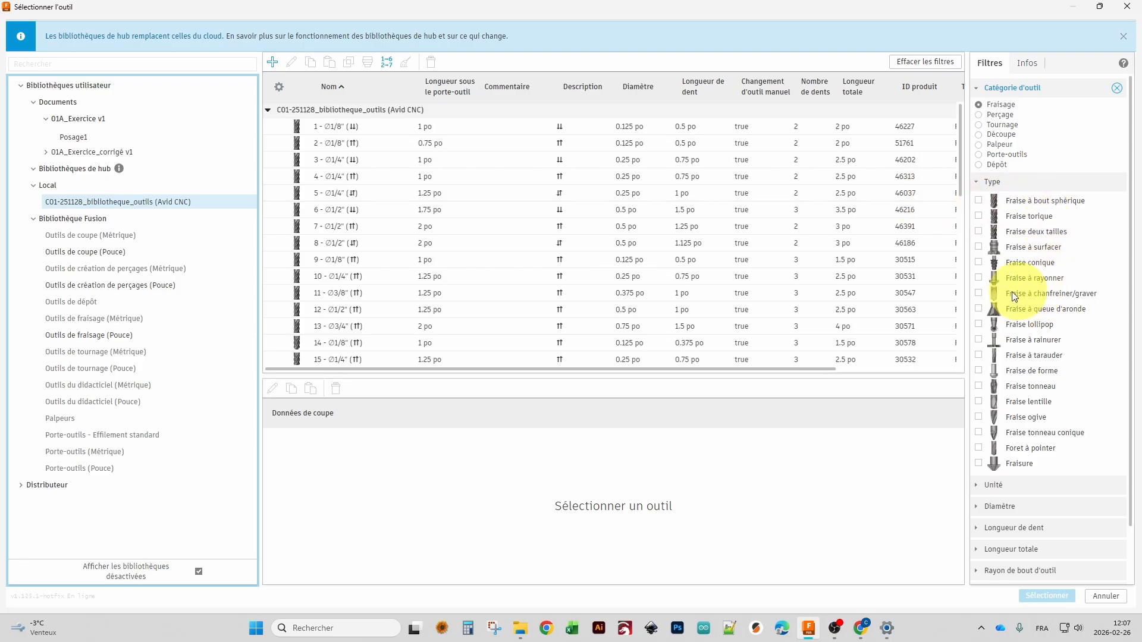
left_click(979, 293)
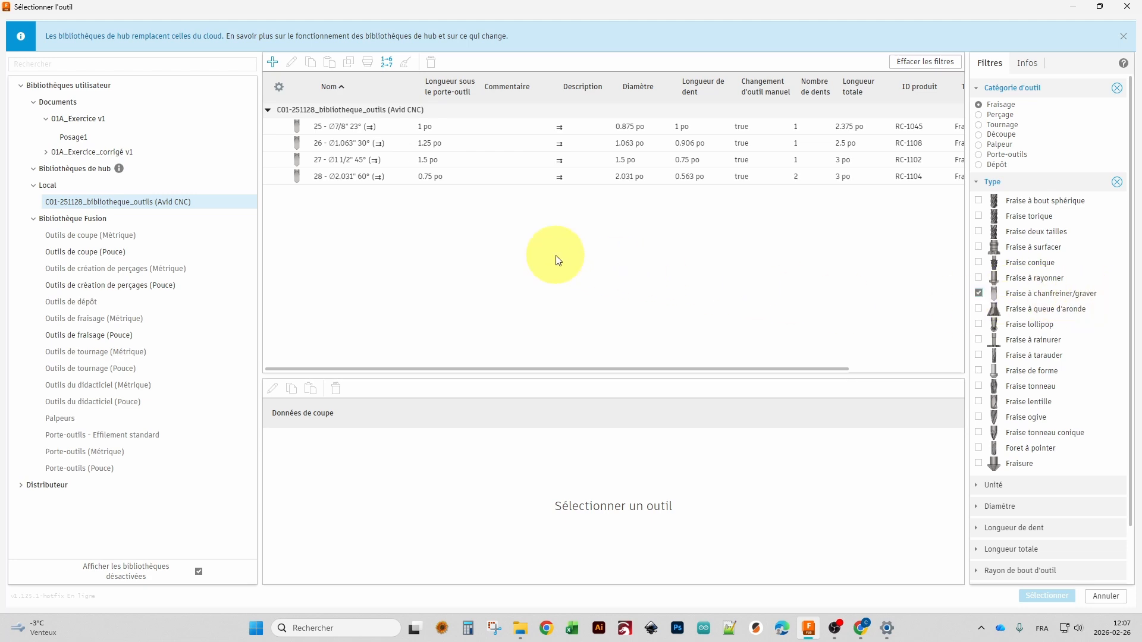
left_click(364, 162)
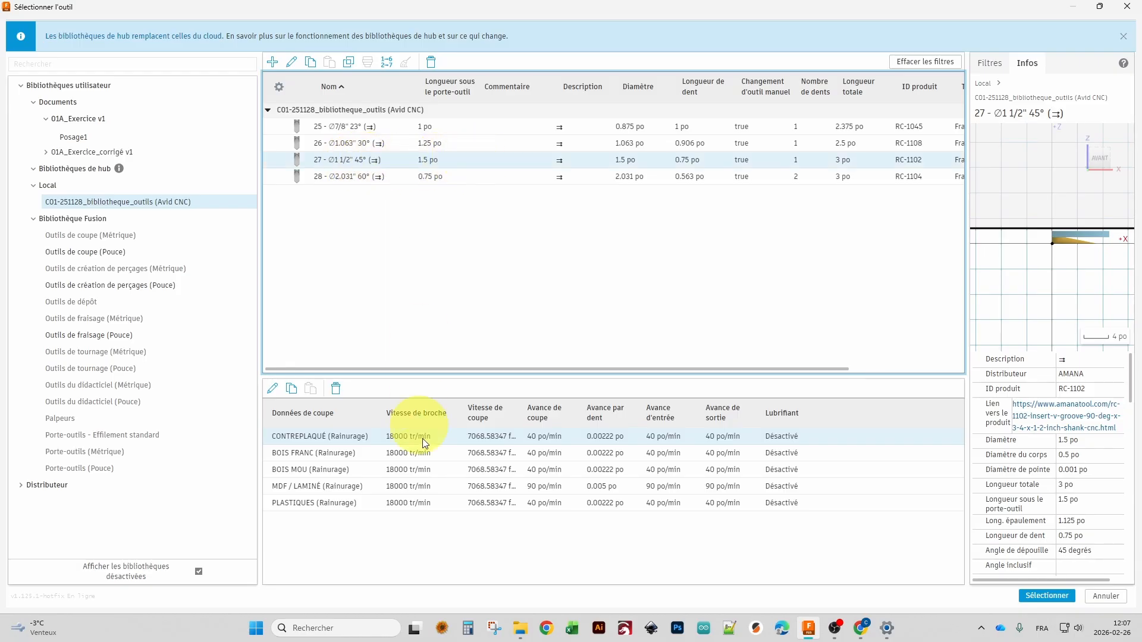
left_click(318, 486)
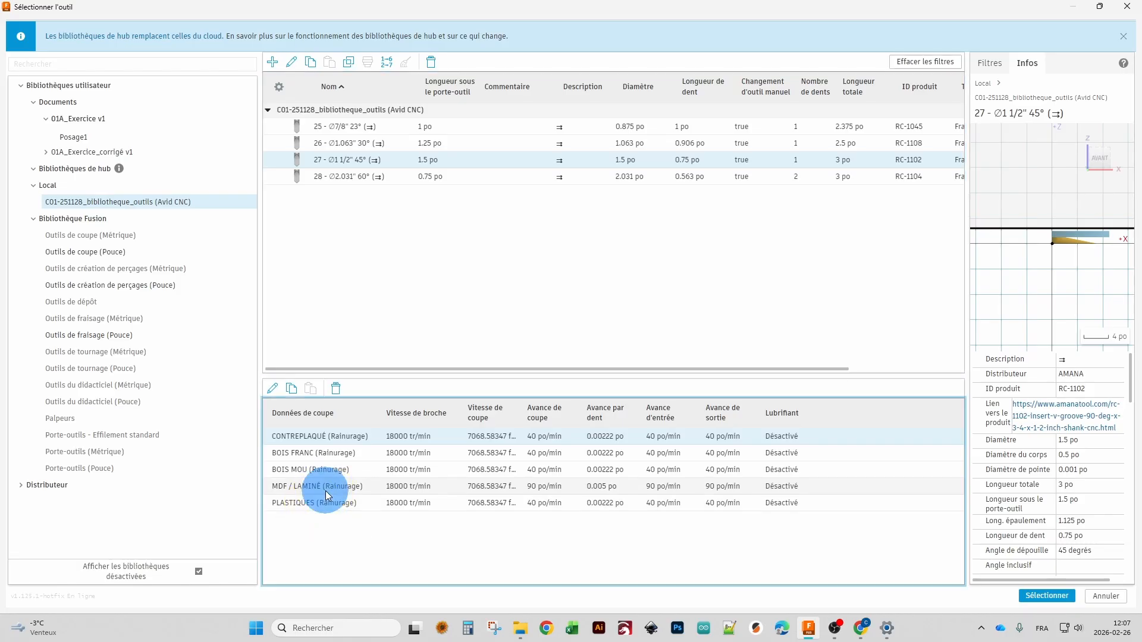
left_click(1038, 596)
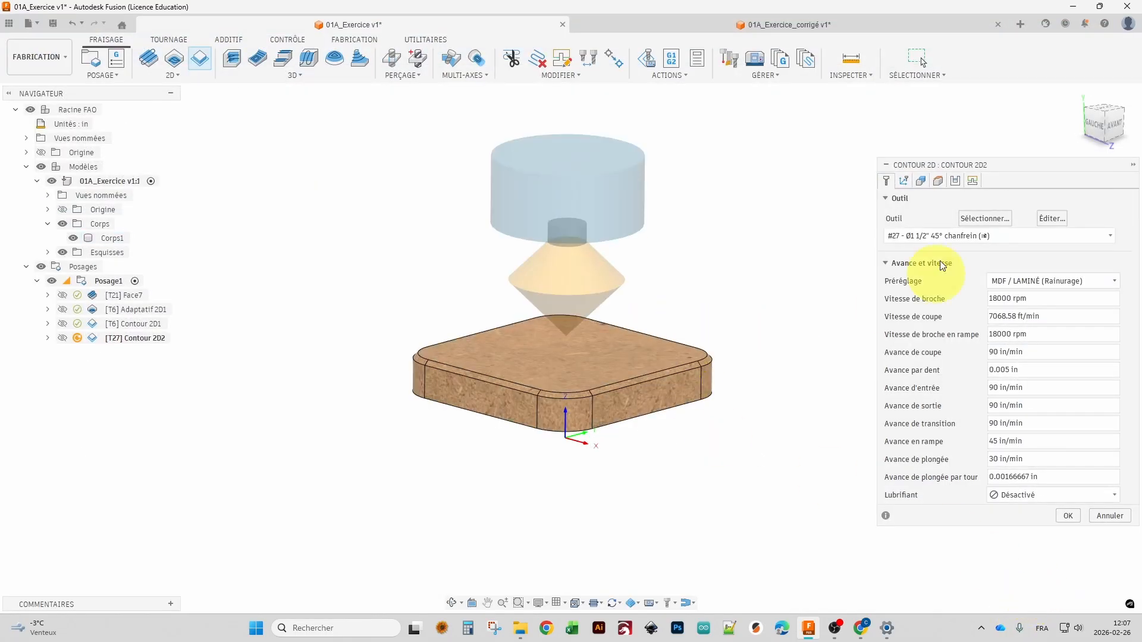
Select the lower outer edge chain of the part's top chamfer as the contour geometry.
left_click(922, 181)
left_click(713, 360)
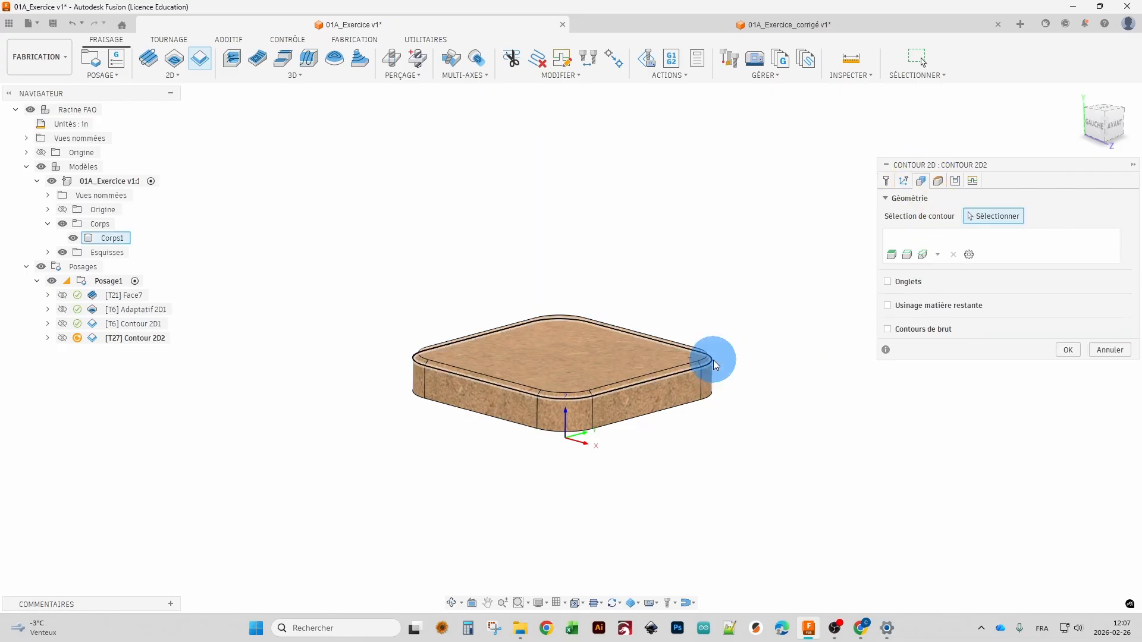
mouse_move(764, 272)
middle_mouse_down("shift")
mouse_move(755, 296)
mouse_move(765, 282)
middle_mouse_up("shift")
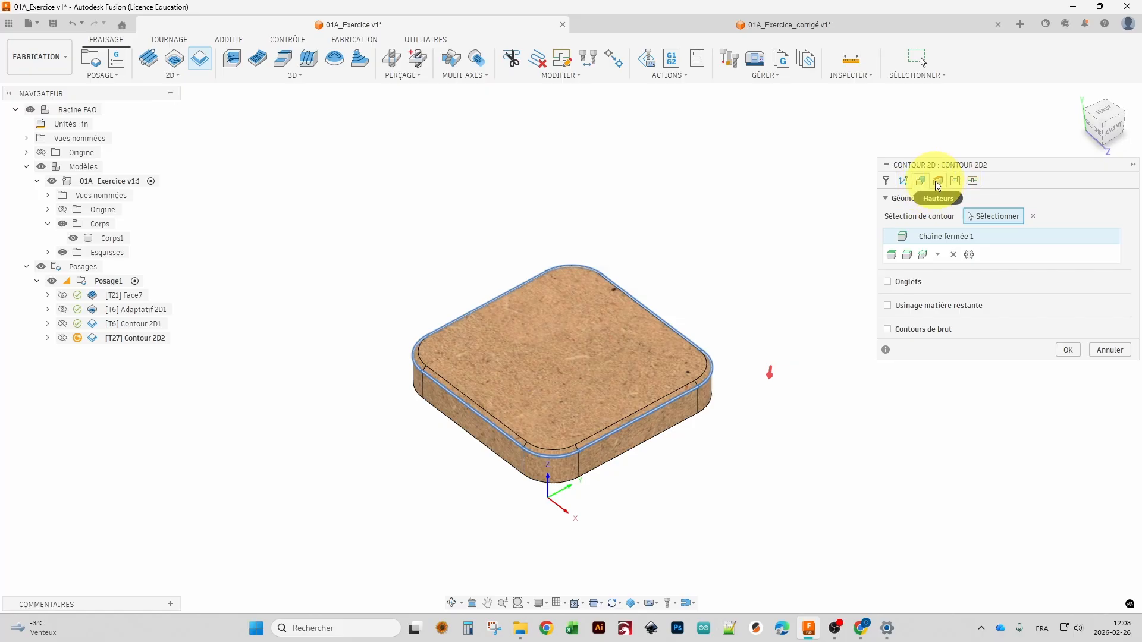
Reference the retract, feed and top heights to Haut du modèle, and check the height planes against the chamfer from the front.
left_click(938, 182)
left_click(965, 276)
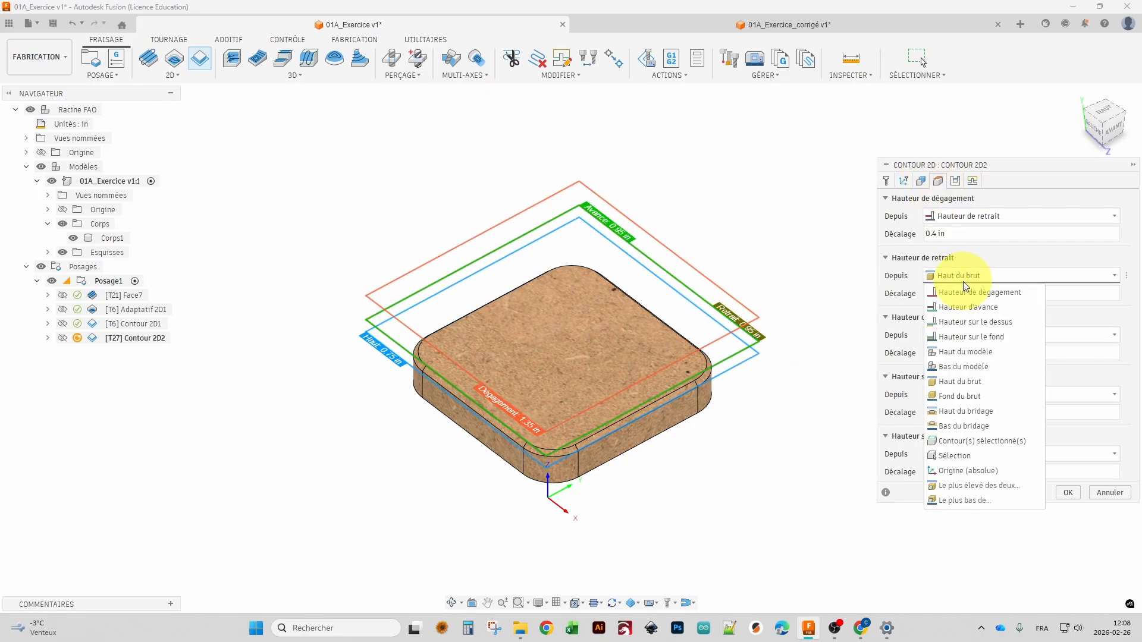
left_click(1008, 357)
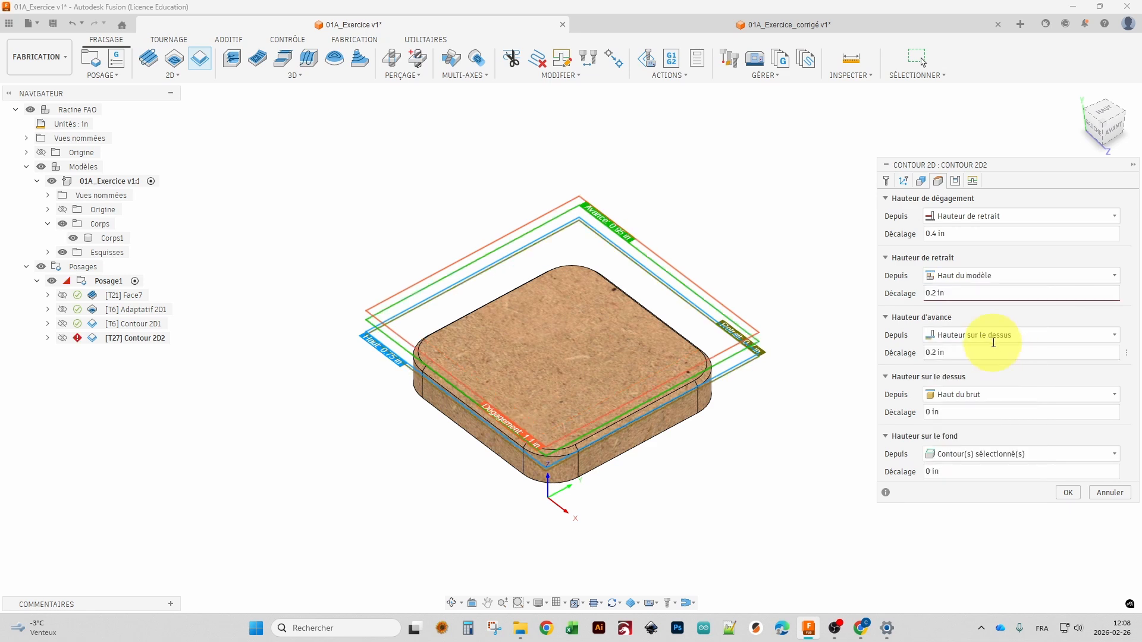
left_click(991, 333)
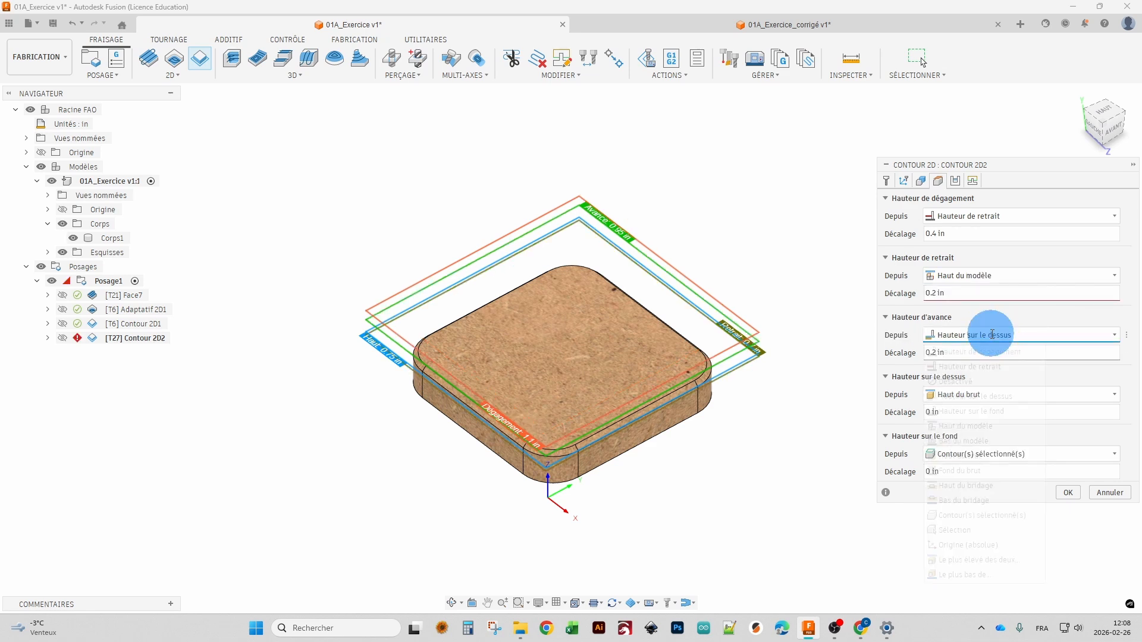
left_click(995, 428)
left_click(999, 395)
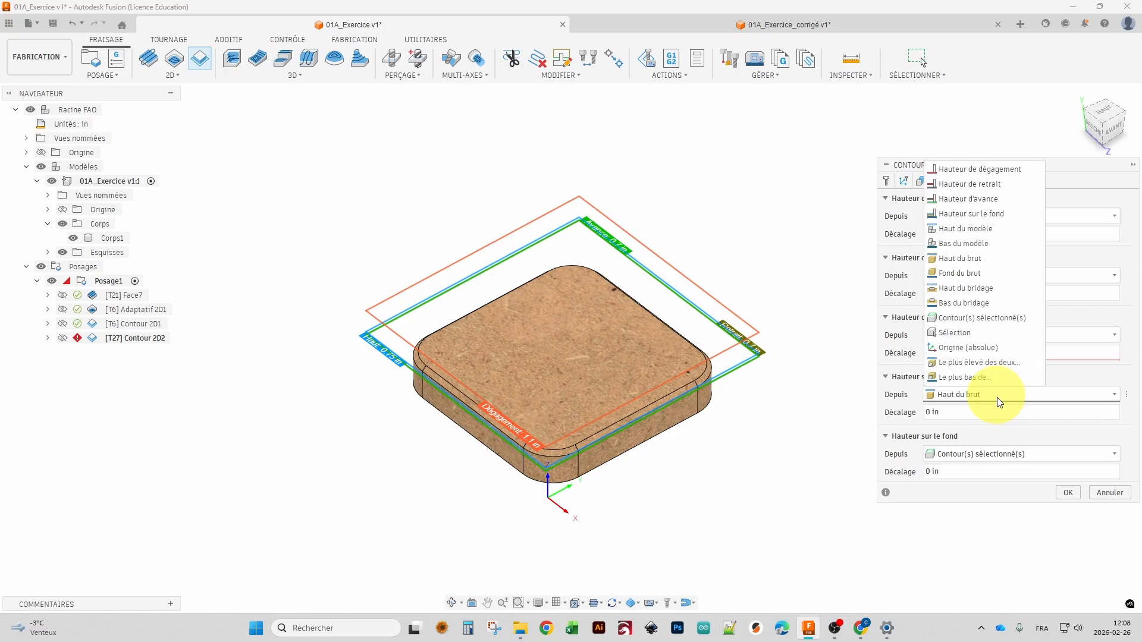
left_click(1008, 231)
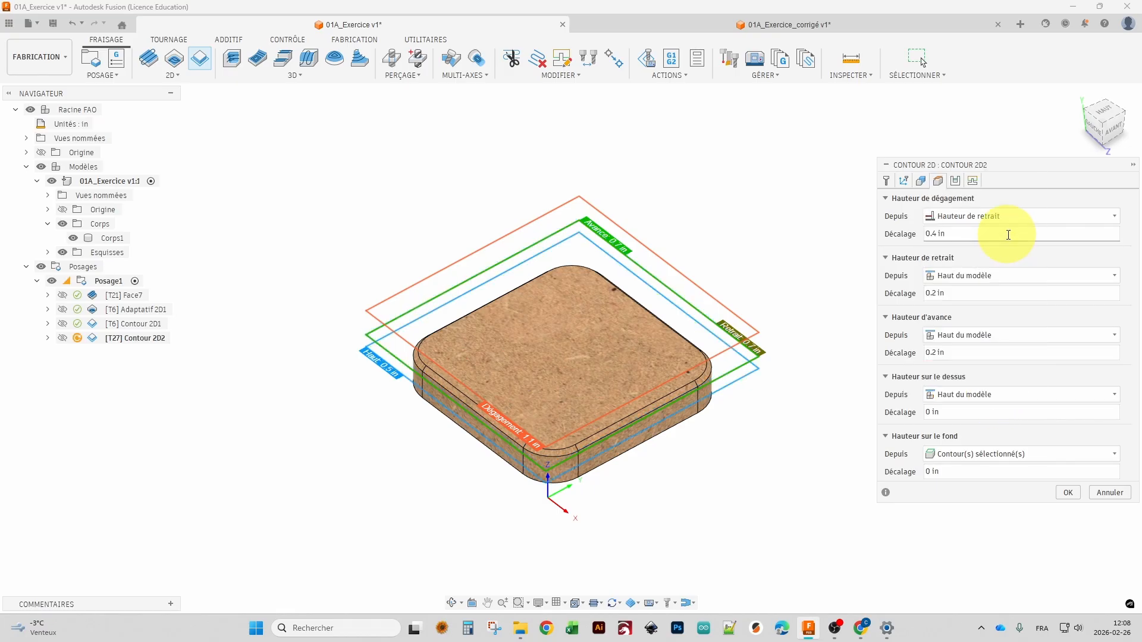
middle_click_drag(760, 430, 718, 390, "shift")
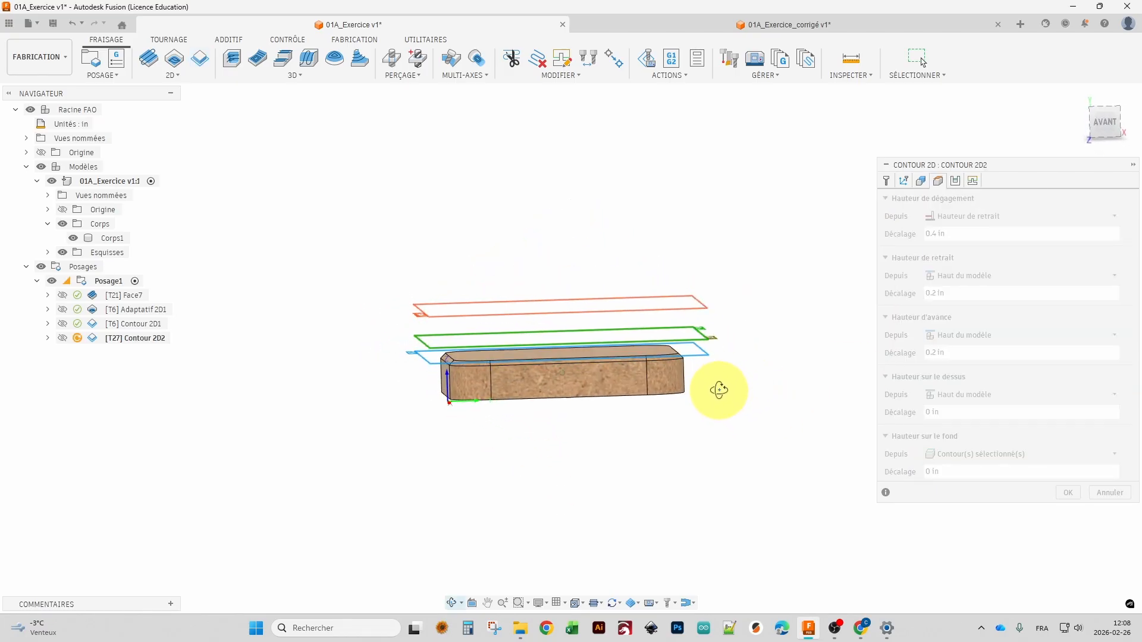
left_click(934, 293)
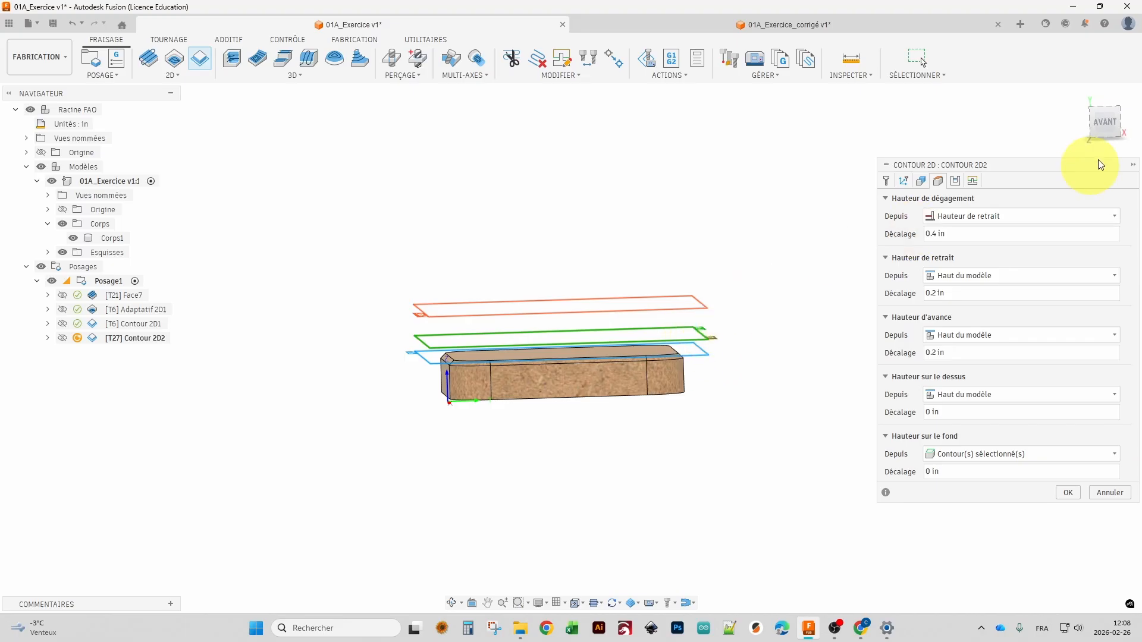
left_click(1104, 123)
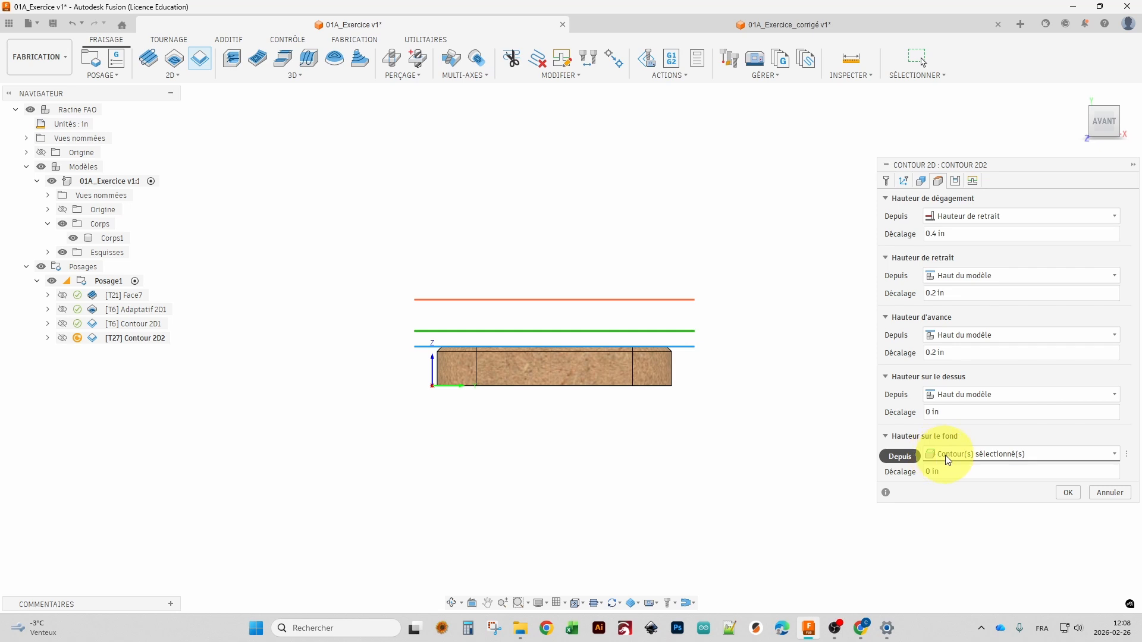
scroll(651, 348, "up", 5)
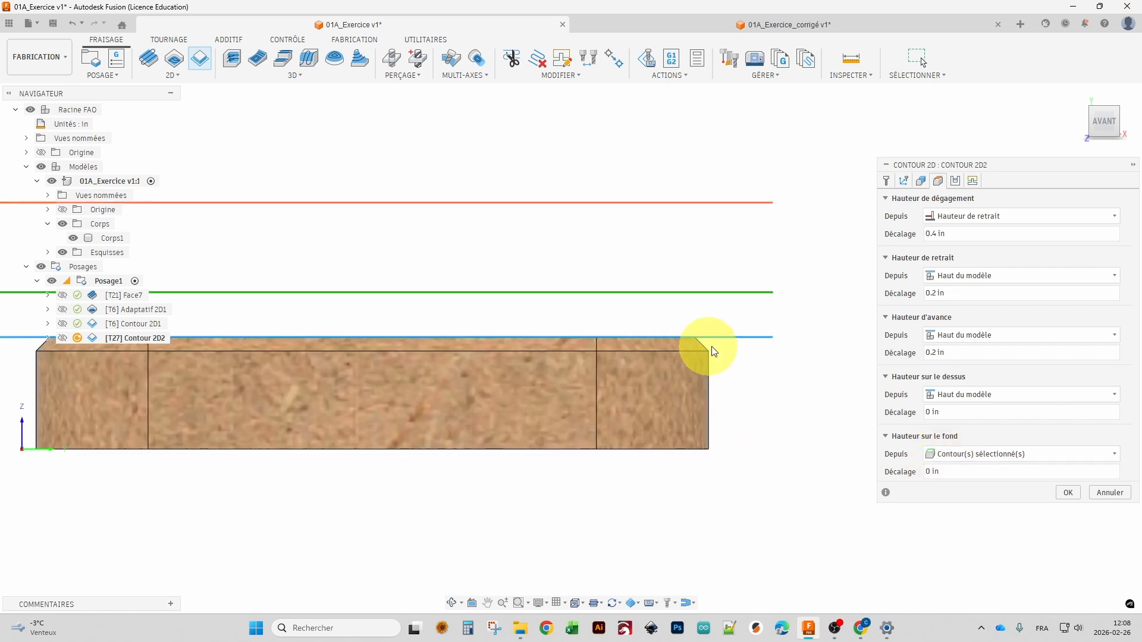
middle_click_drag(718, 459, 736, 374, "shift")
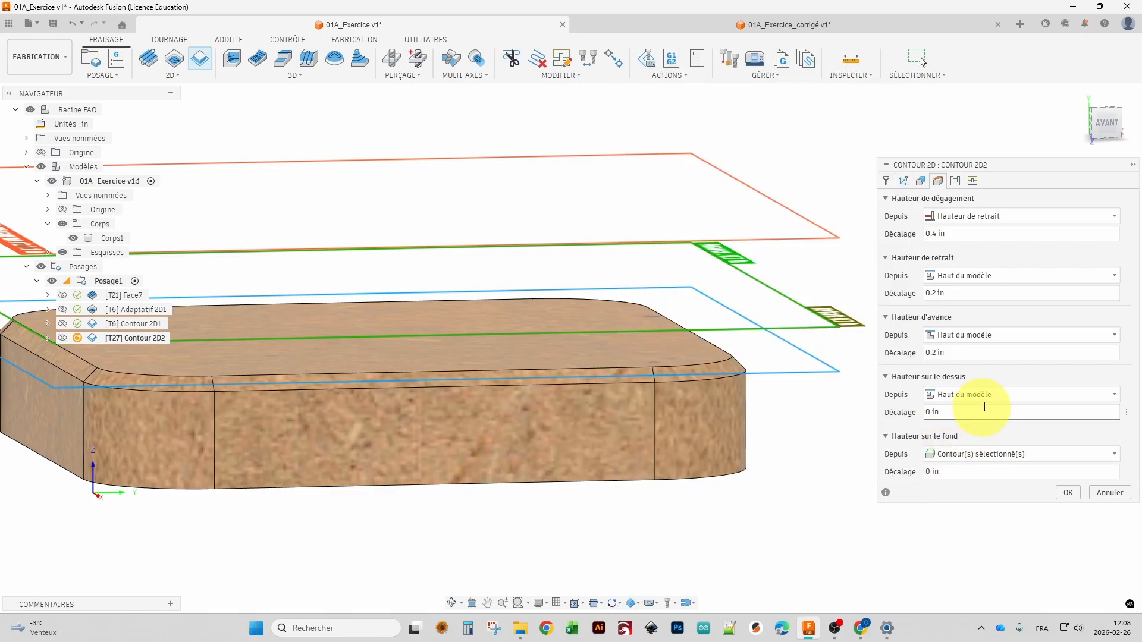
Review the passes, keep the chamfer width and chamfer tip offset at 0 in, and generate the chamfer toolpath.
left_click(955, 181)
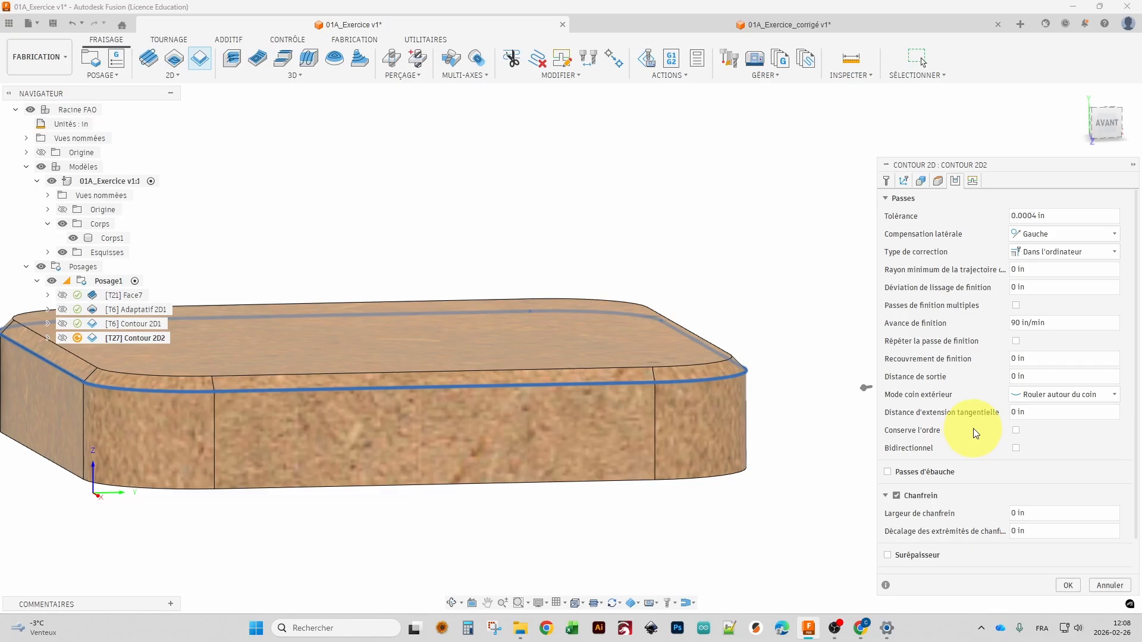
scroll(978, 455, "down", 1)
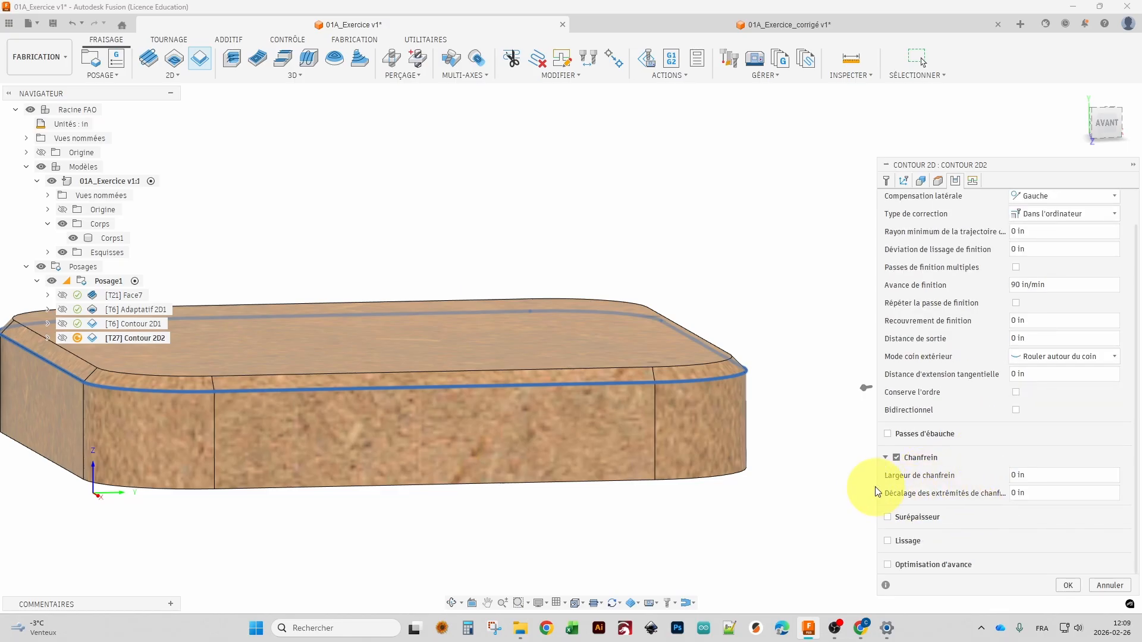
left_click_drag(875, 483, 780, 481)
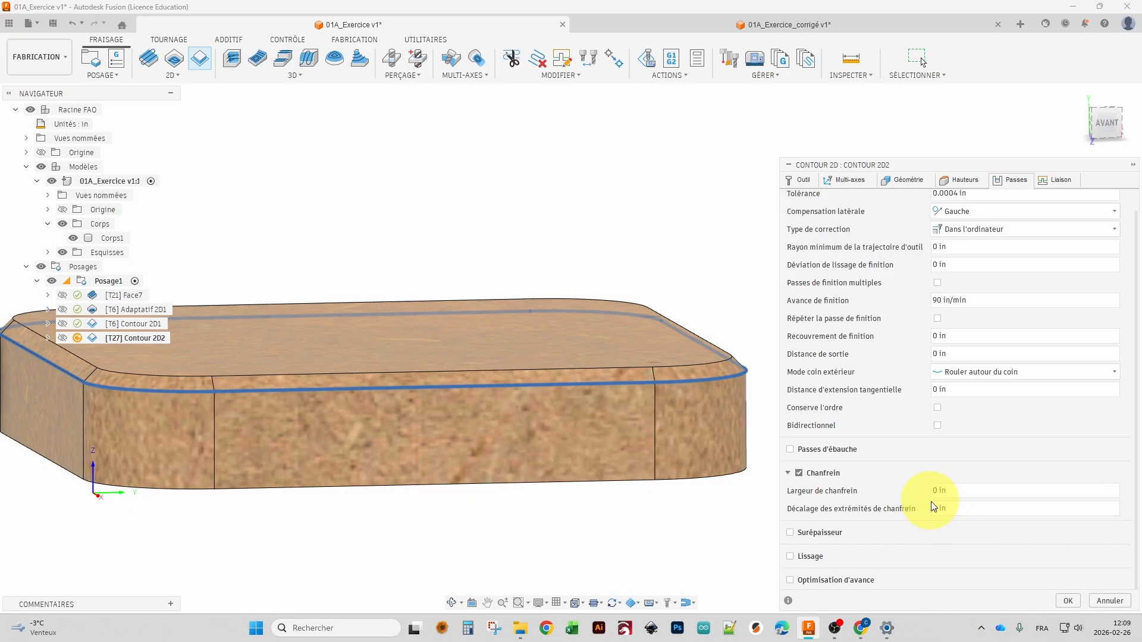
left_click(1067, 602)
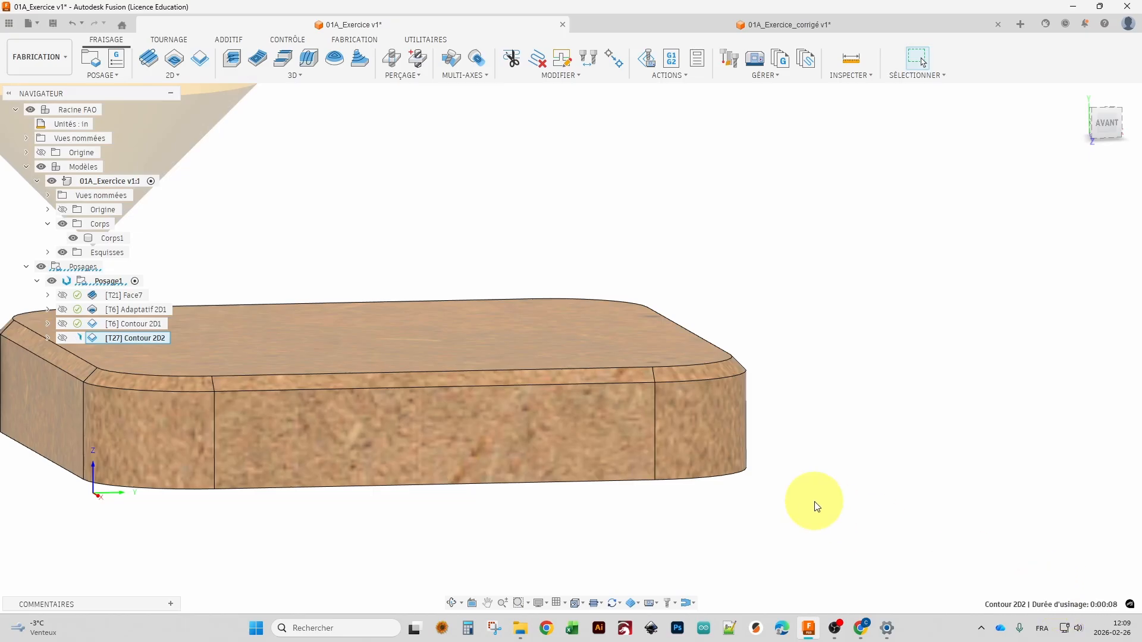
Examine the chamfer toolpath and its entry and exit moves near the part's rounded corner.
scroll(816, 503, "down", 3)
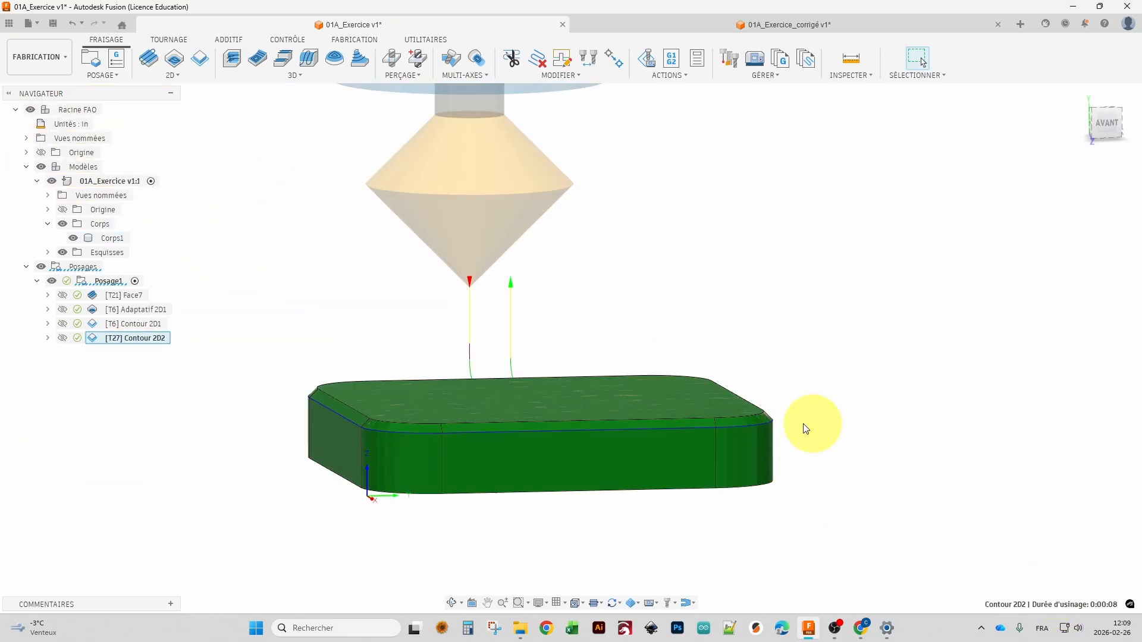
scroll(772, 424, "up", 5)
middle_click_drag(772, 419, 666, 362, "shift")
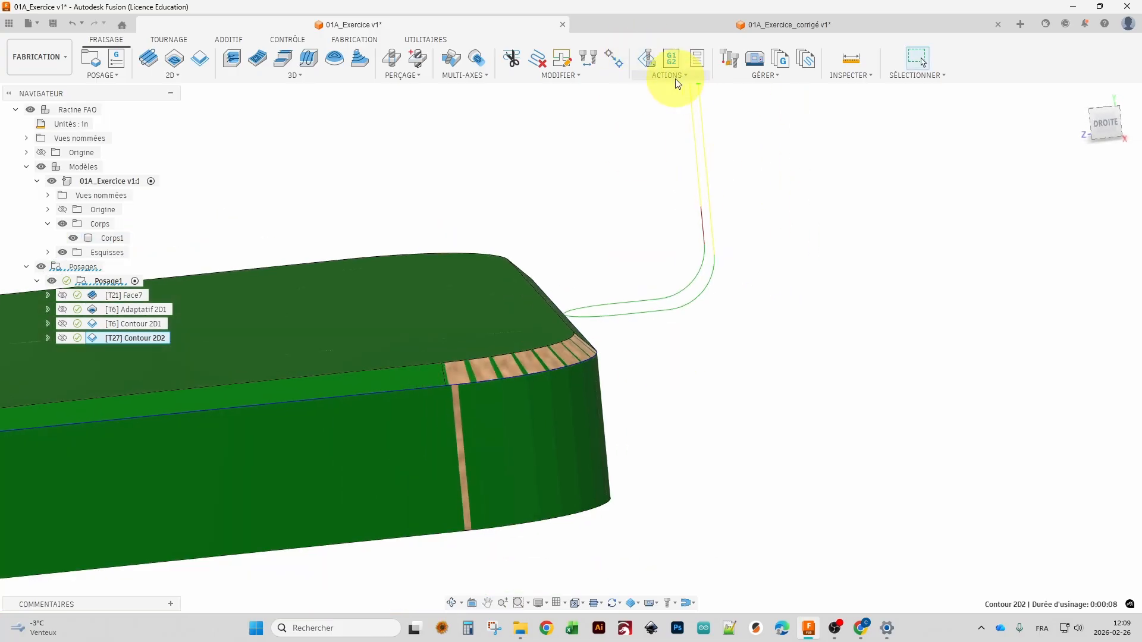
Simulate the Contour 2D2 operation, pause it to inspect the tool tip against the chamfer from the rear, and exit the simulation.
left_click(668, 75)
left_click(669, 99)
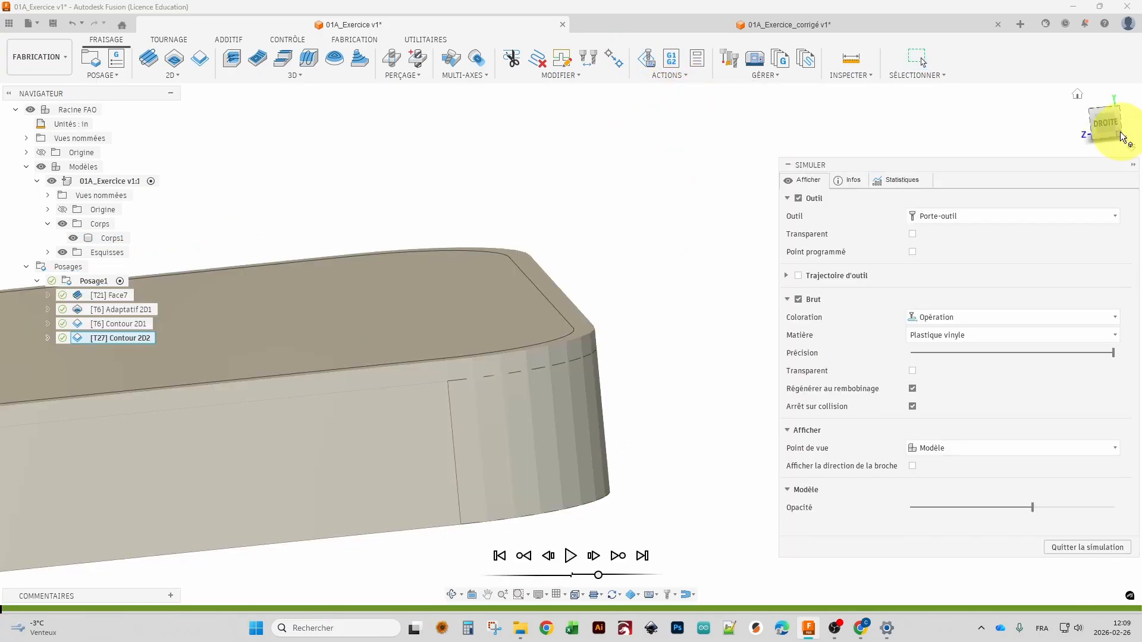
left_click(572, 555)
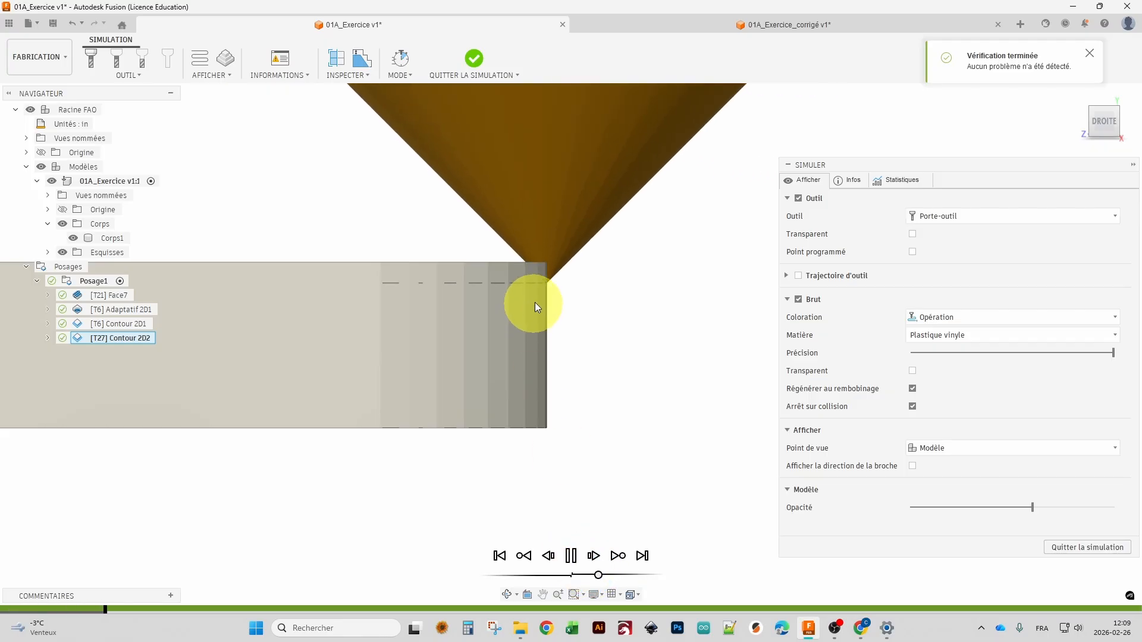
left_click(571, 555)
middle_click_drag(644, 321, 731, 235, "shift")
left_click(1092, 119)
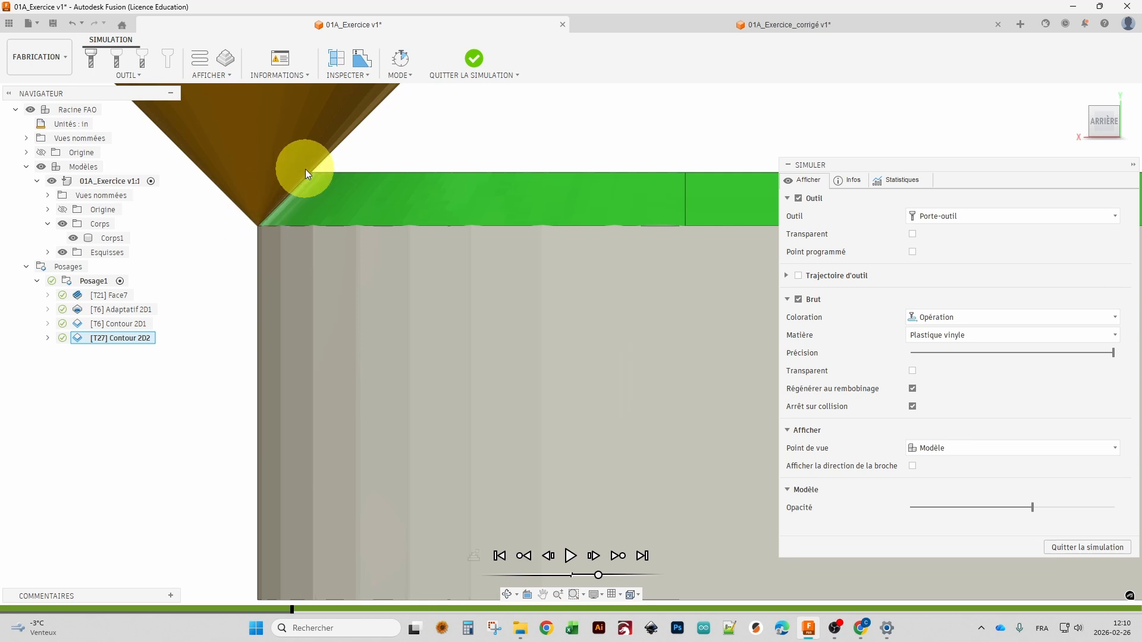
scroll(283, 274, "down", 3)
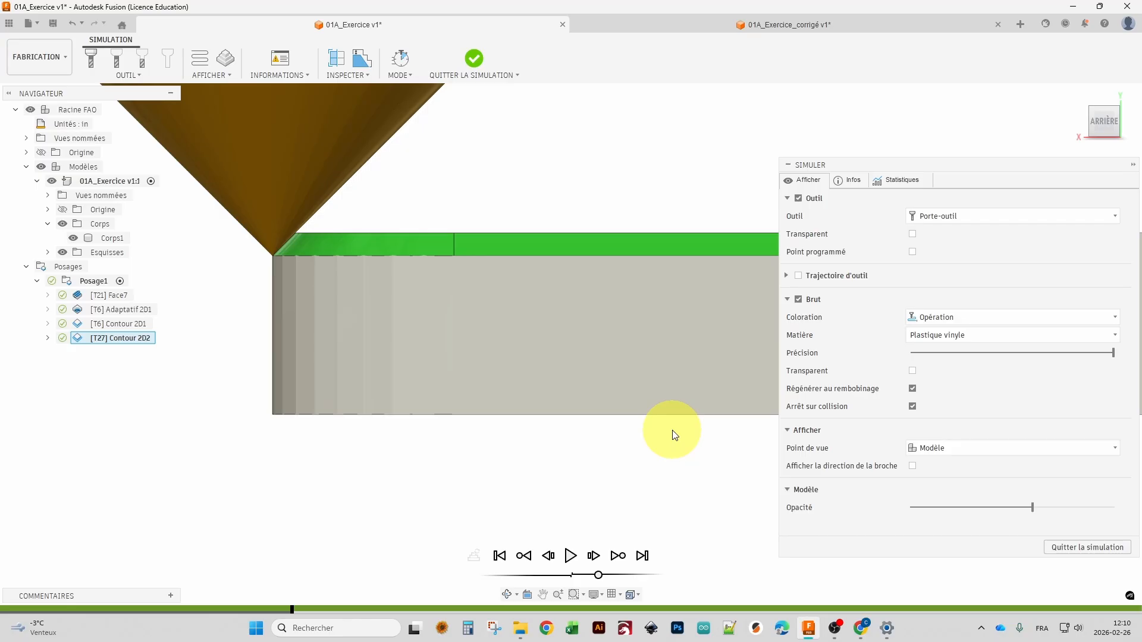
scroll(707, 457, "down", 2)
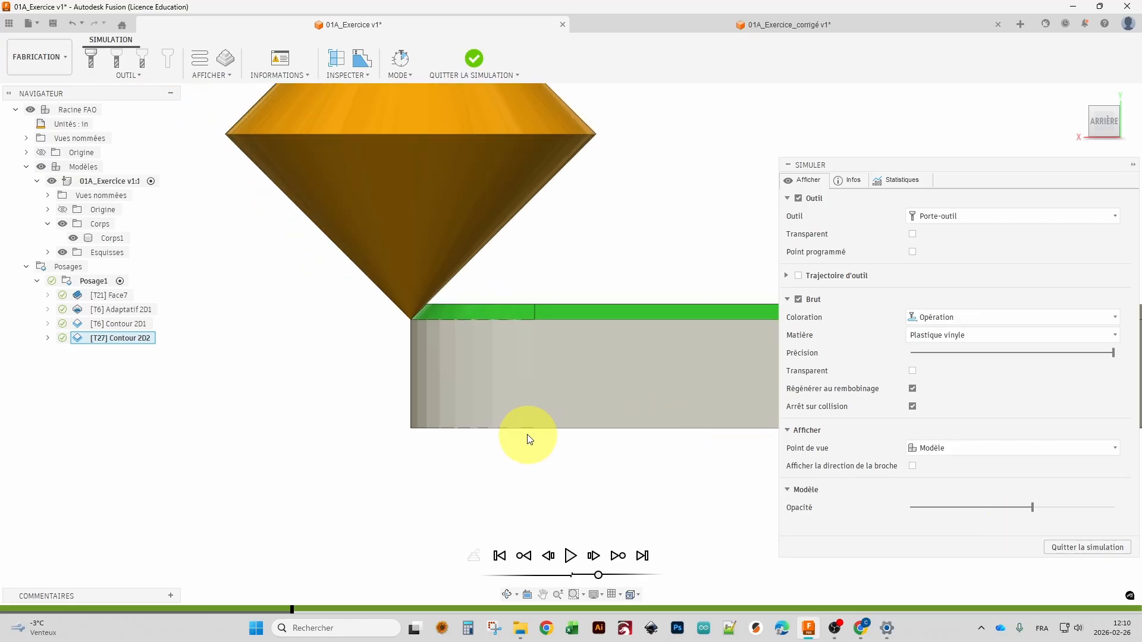
left_click(1077, 544)
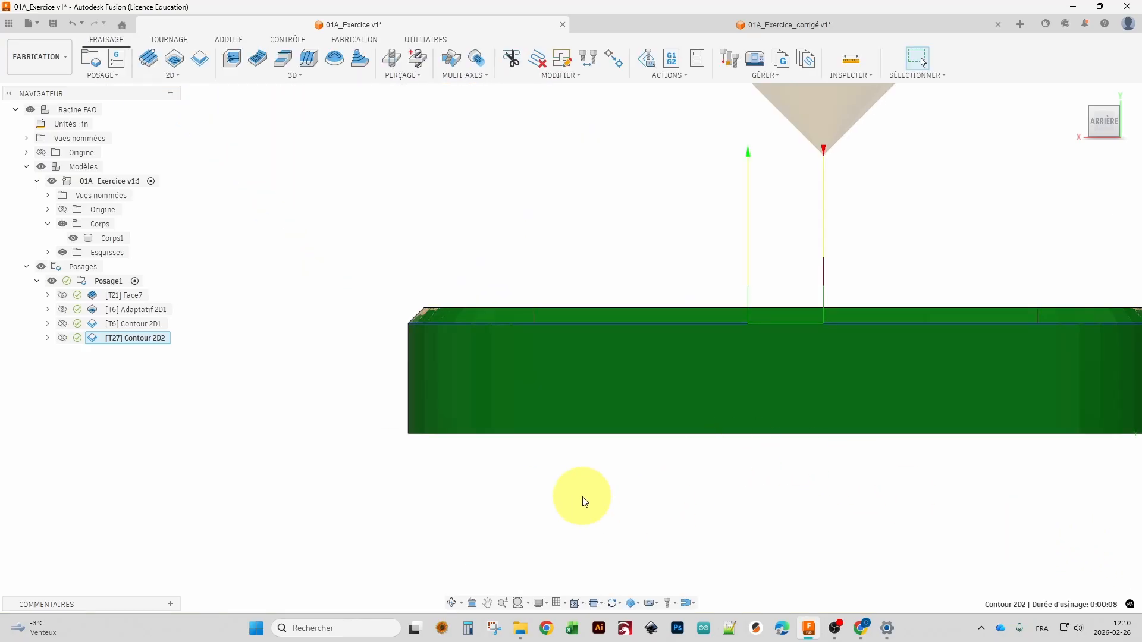
double_click(99, 336)
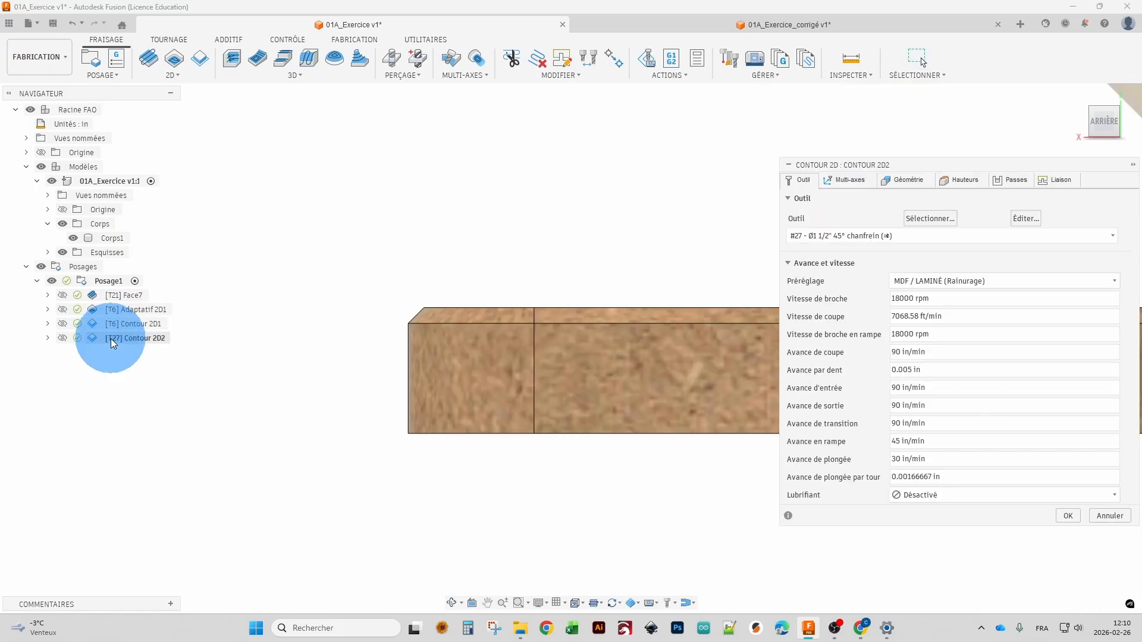
right_click(111, 338)
key("Escape")
key("Escape")
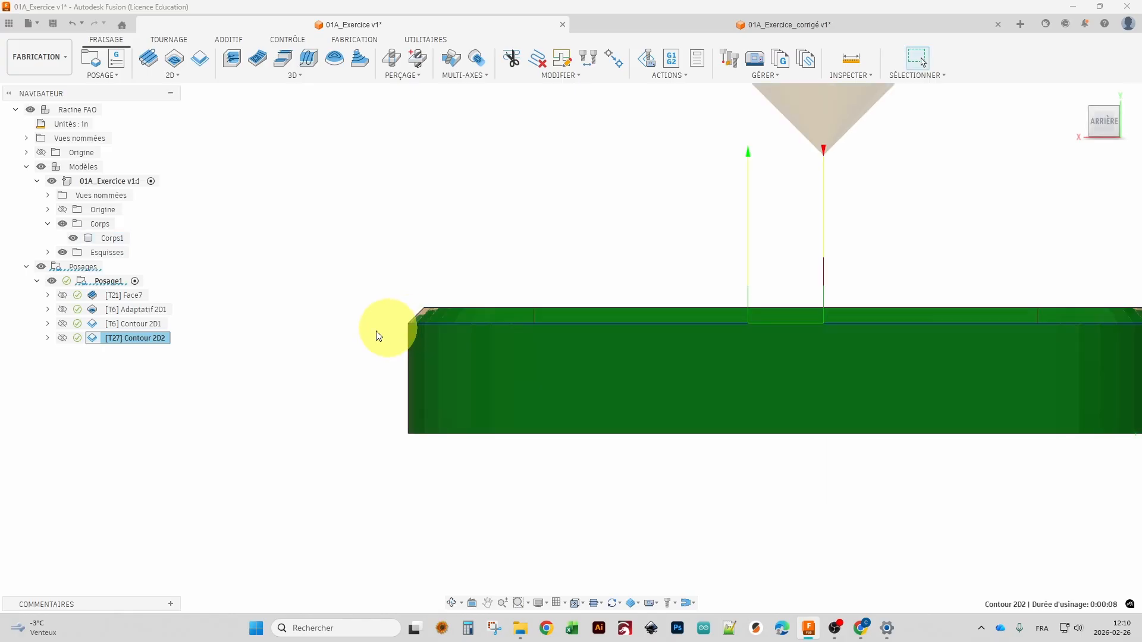
right_click(136, 337)
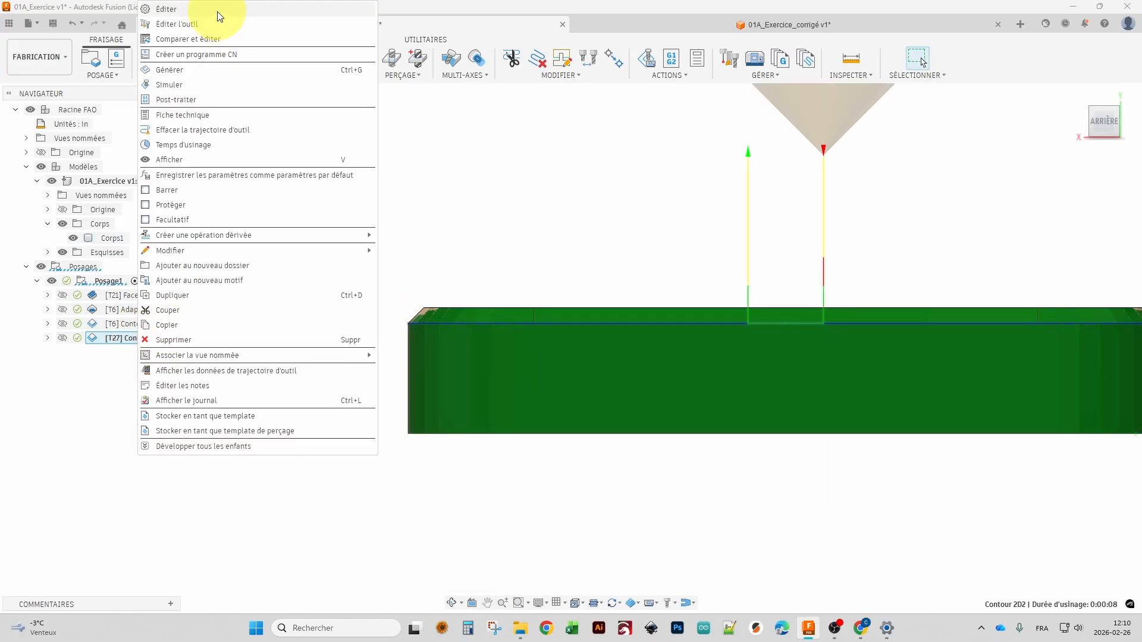
left_click(92, 434)
double_click(109, 338)
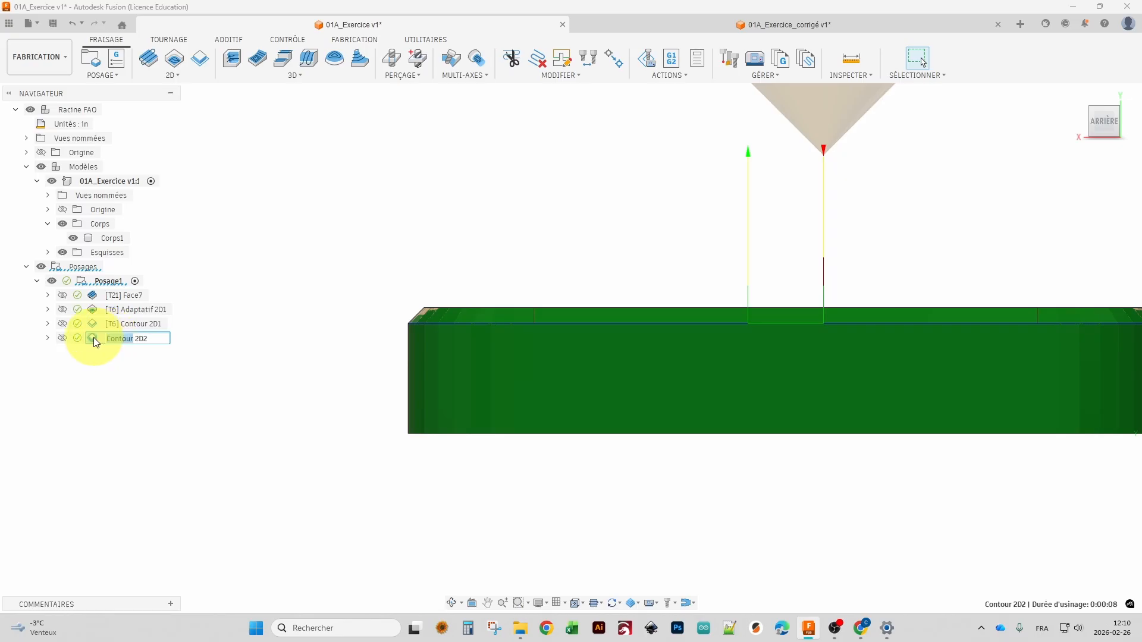
Set the chamfer tip offset of the Contour 2D2 operation to 0.0625 in and regenerate its toolpath.
double_click(94, 337)
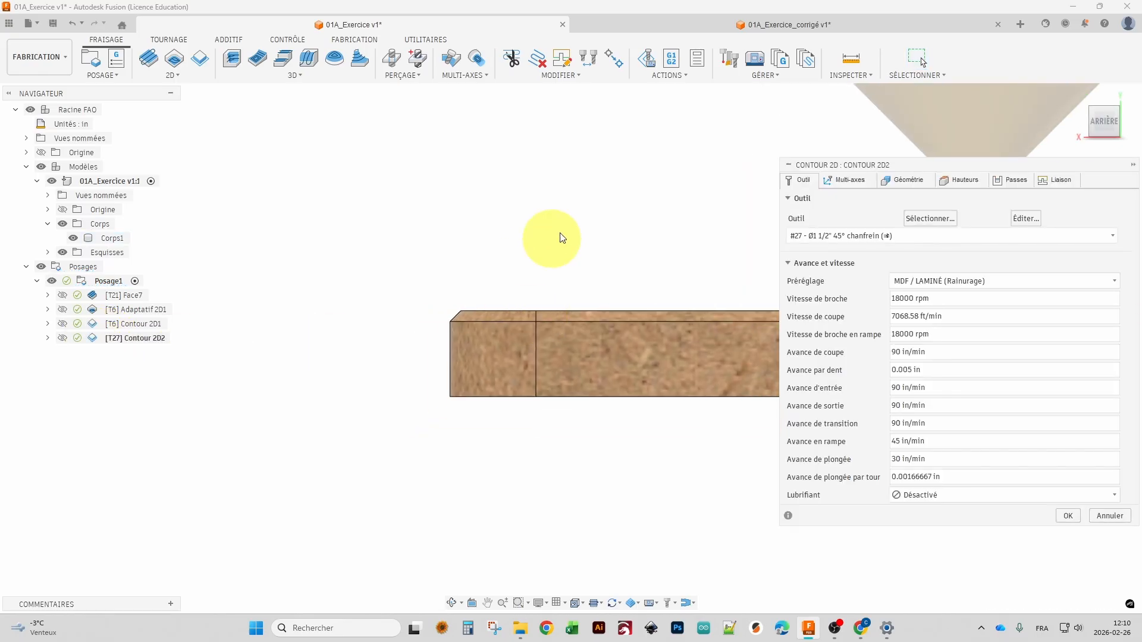
middle_click_drag(563, 238, 592, 339, "shift")
scroll(596, 338, "up", 3)
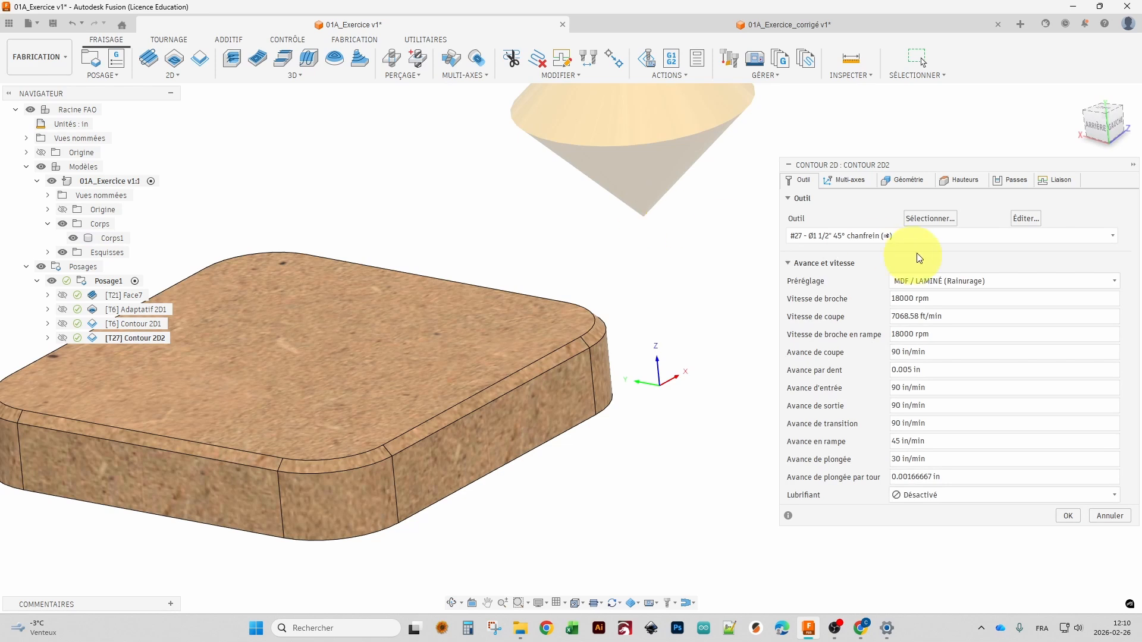
left_click(1013, 180)
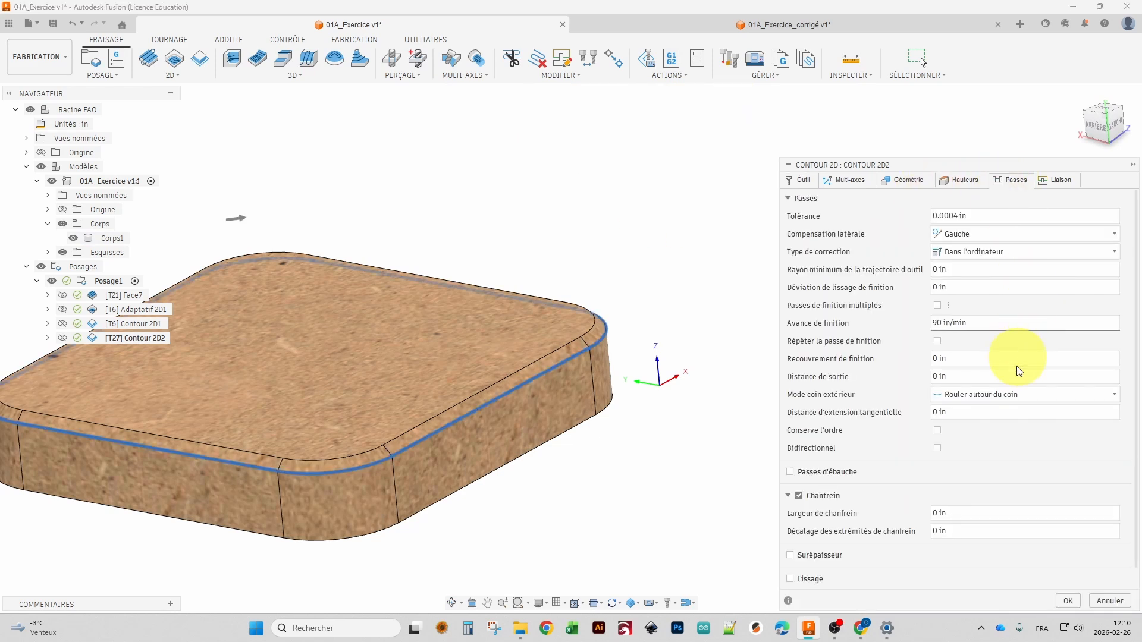
left_click(936, 532)
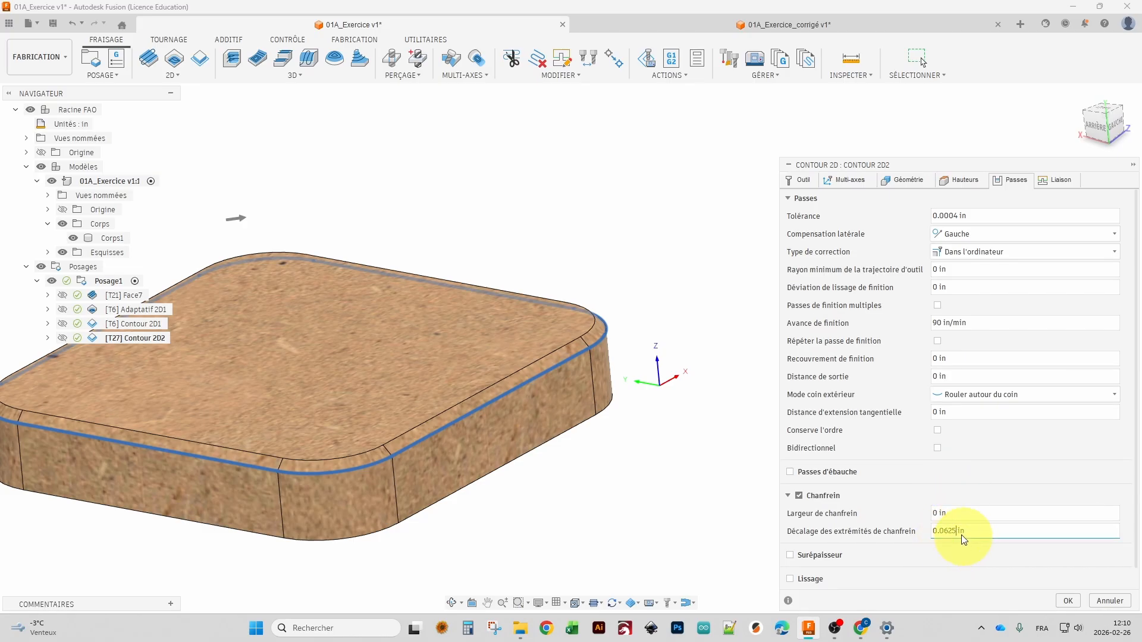
mouse_move(940, 532)
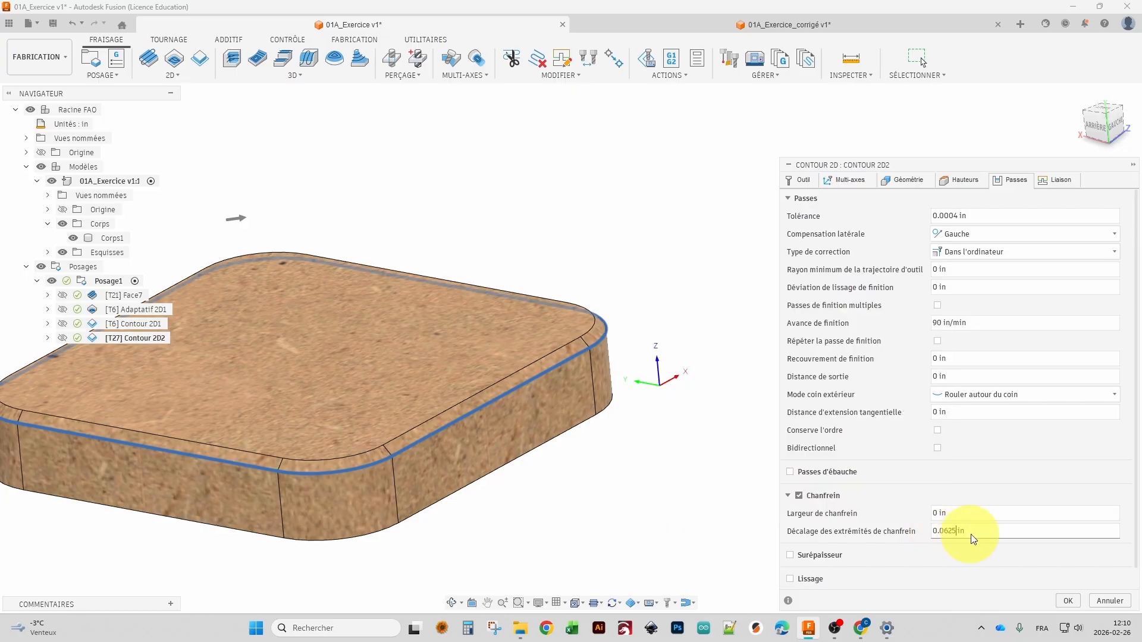
left_click(955, 531)
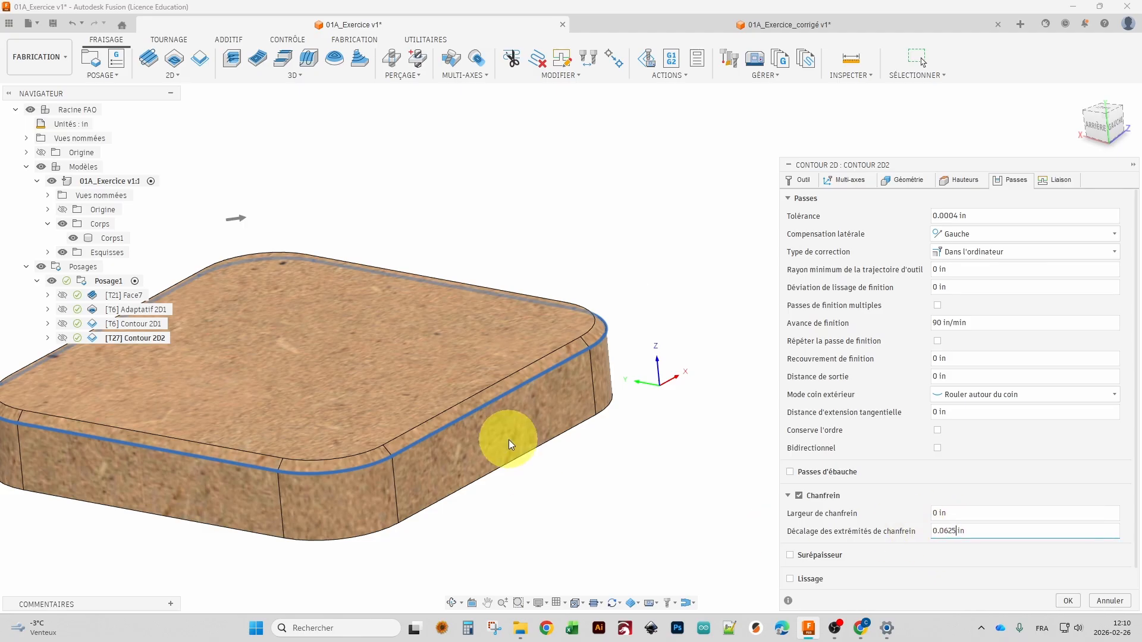
scroll(540, 482, "down", 2)
scroll(541, 482, "down", 1)
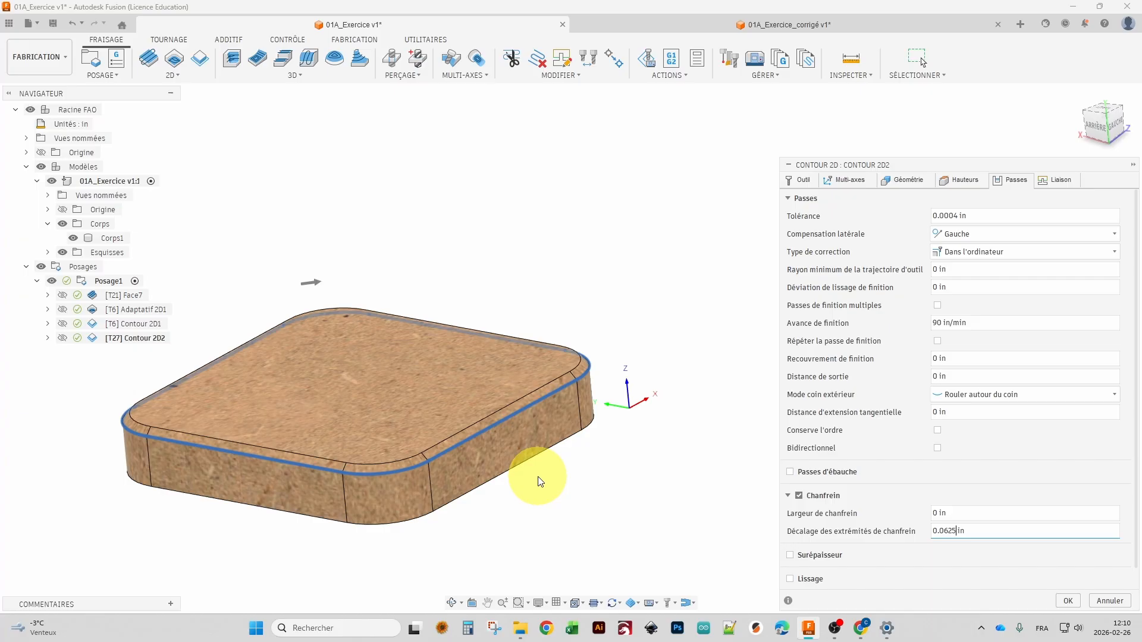
left_click(1075, 605)
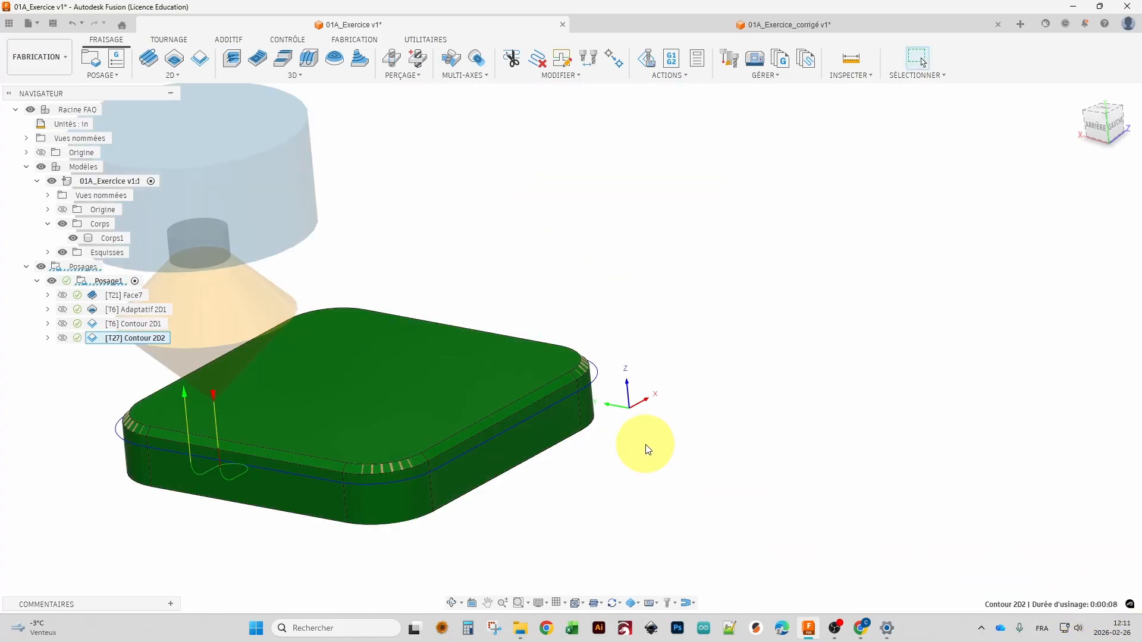
Examine from the left view how far the regenerated chamfer toolpath runs below the chamfer's lower edge.
middle_click_drag(416, 488, 433, 440, "shift")
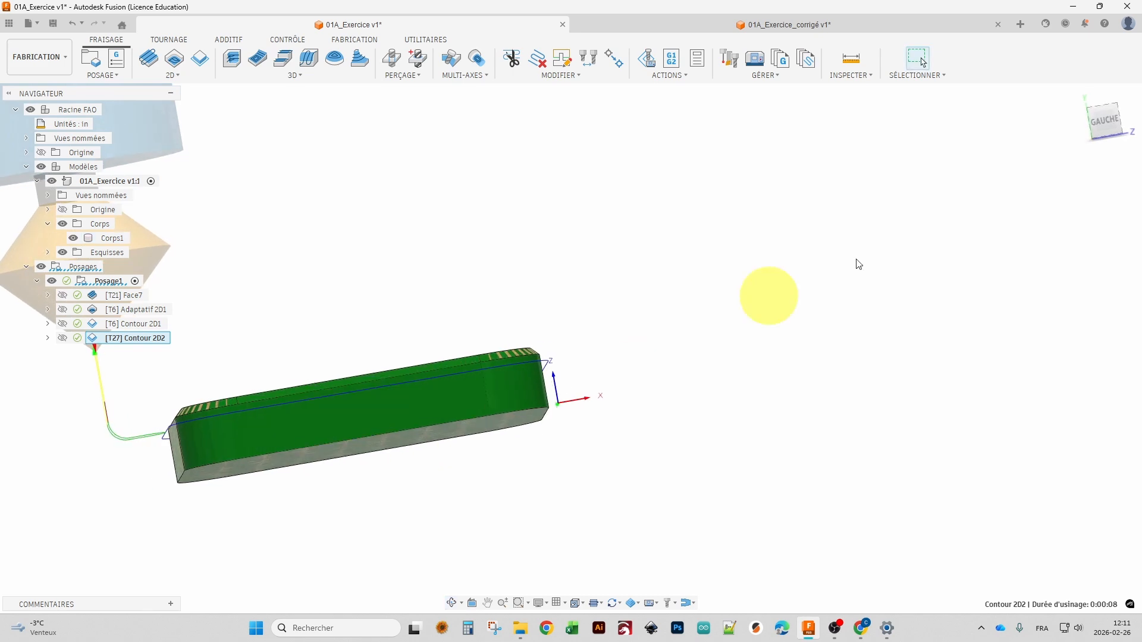
left_click(1107, 121)
scroll(122, 406, "up", 5)
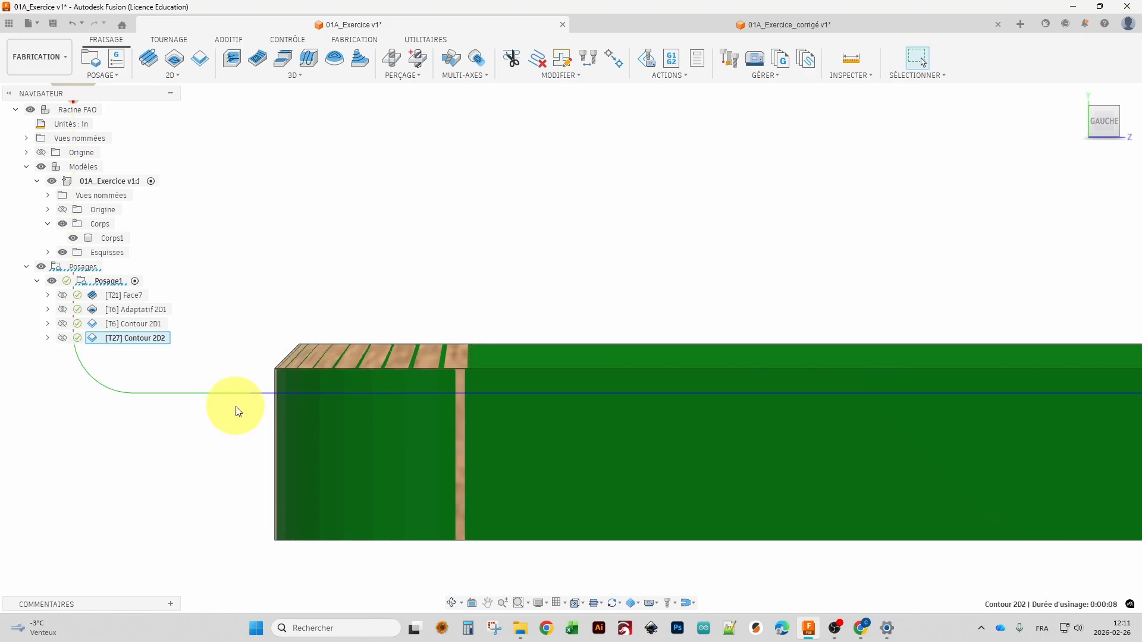
scroll(235, 411, "down", 3)
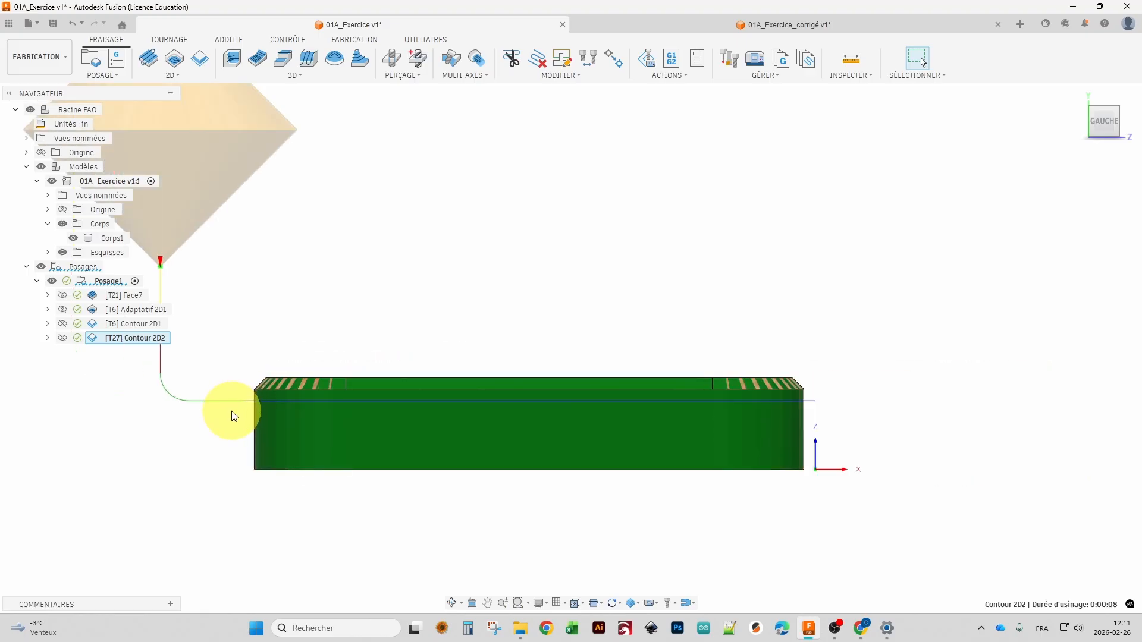
scroll(249, 399, "up", 2)
scroll(248, 399, "up", 2)
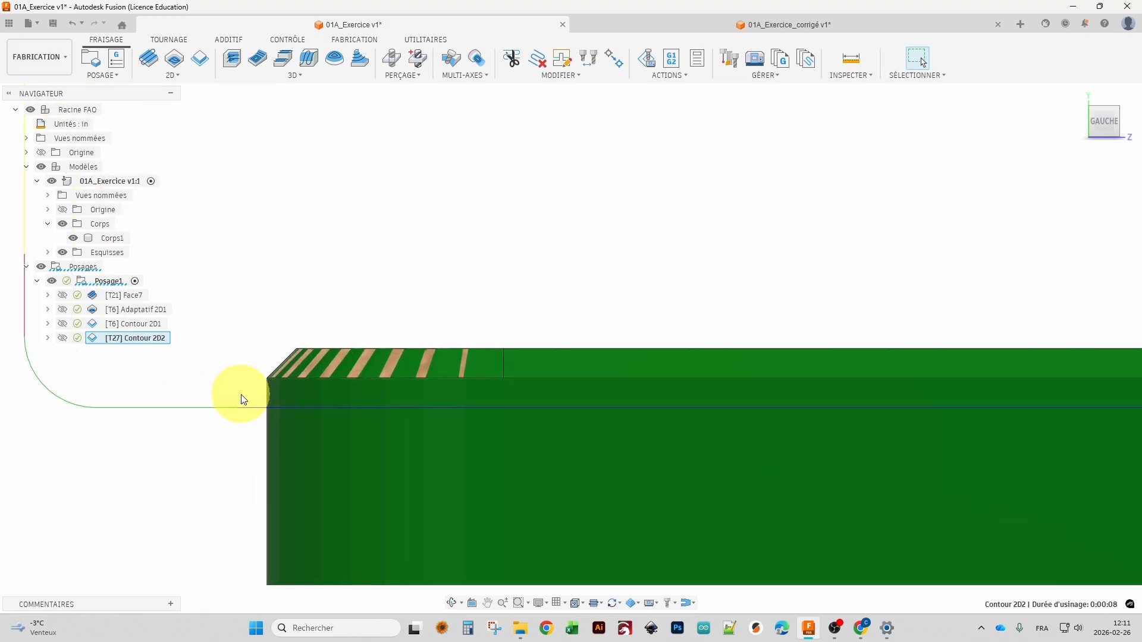
scroll(240, 397, "down", 1)
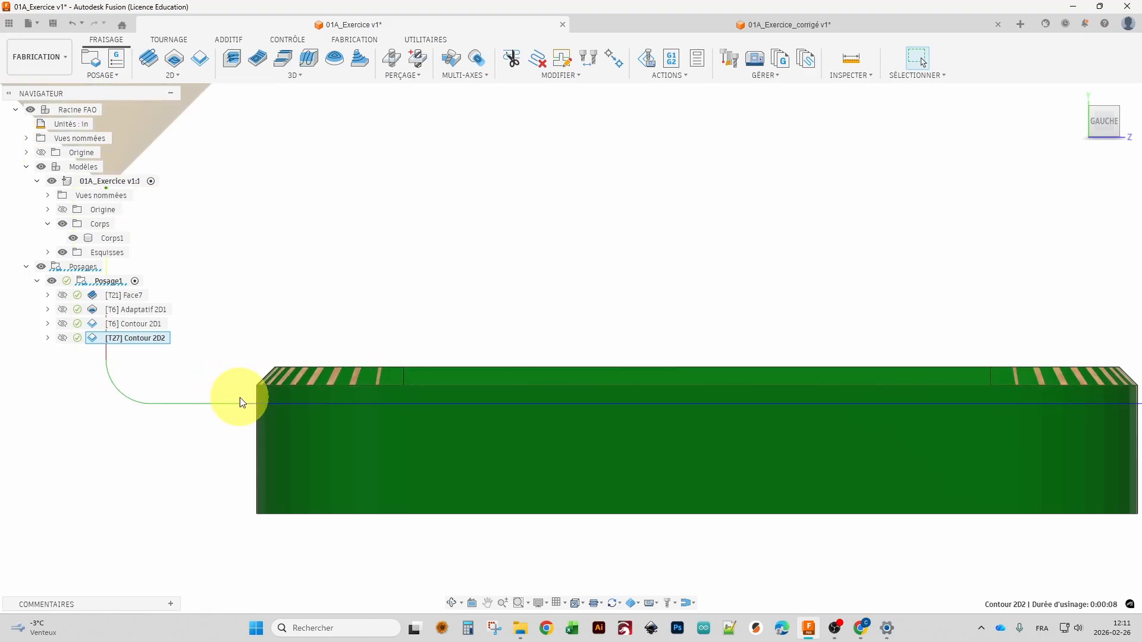
Simulate the regenerated Contour 2D2 toolpath at a reduced playback speed and pause it while the tool cuts the chamfer.
left_click(669, 75)
left_click(657, 100)
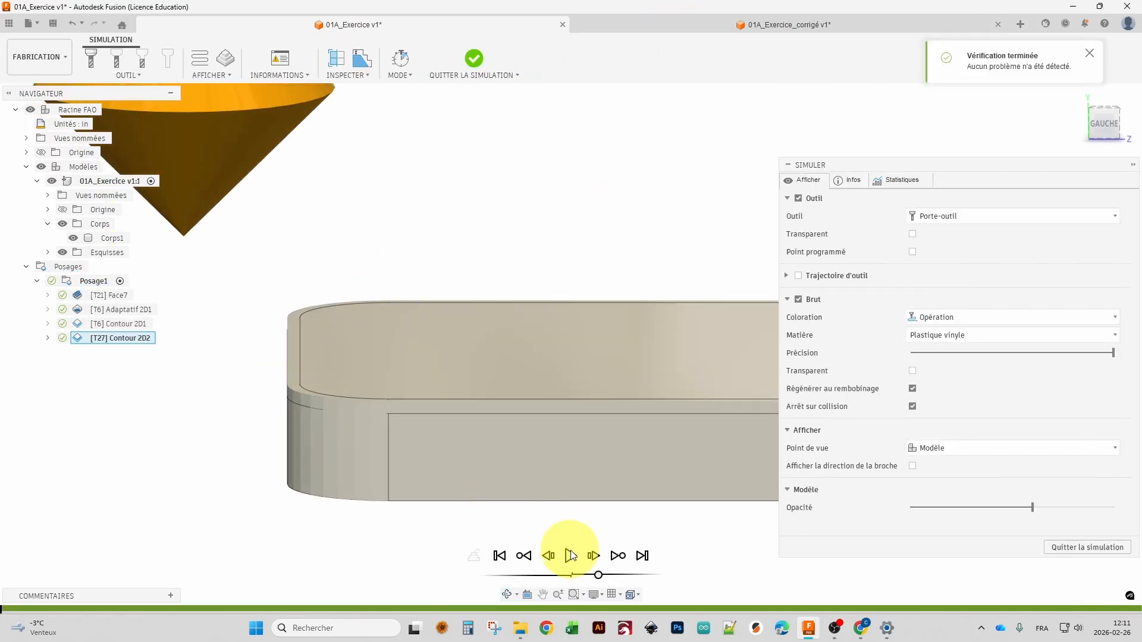
left_click(570, 556)
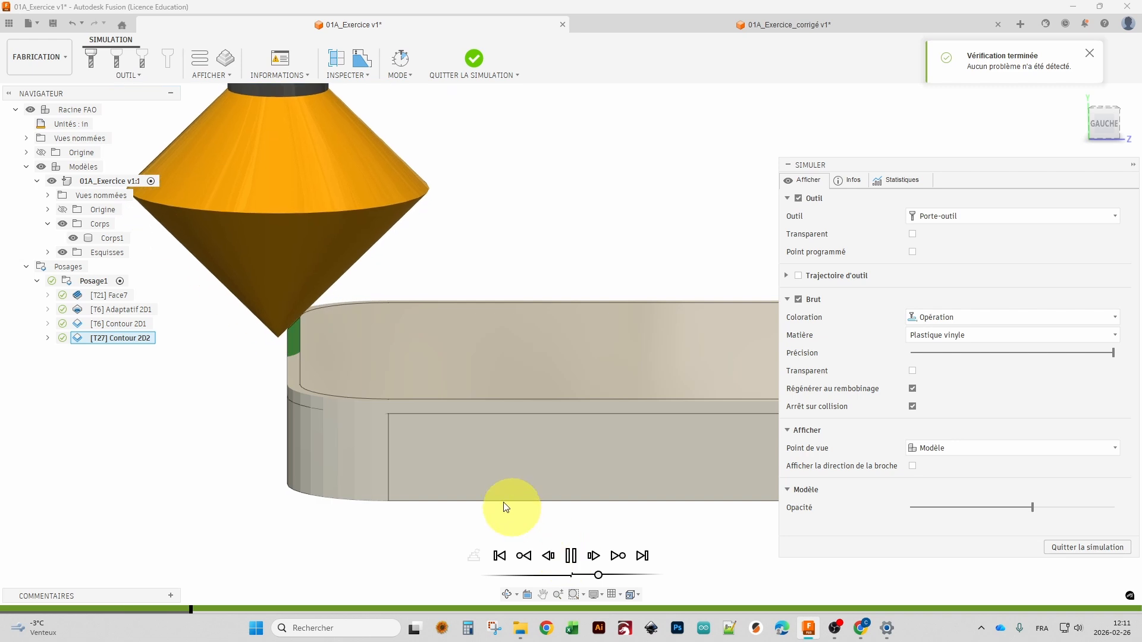
middle_click_drag(545, 419, 213, 404)
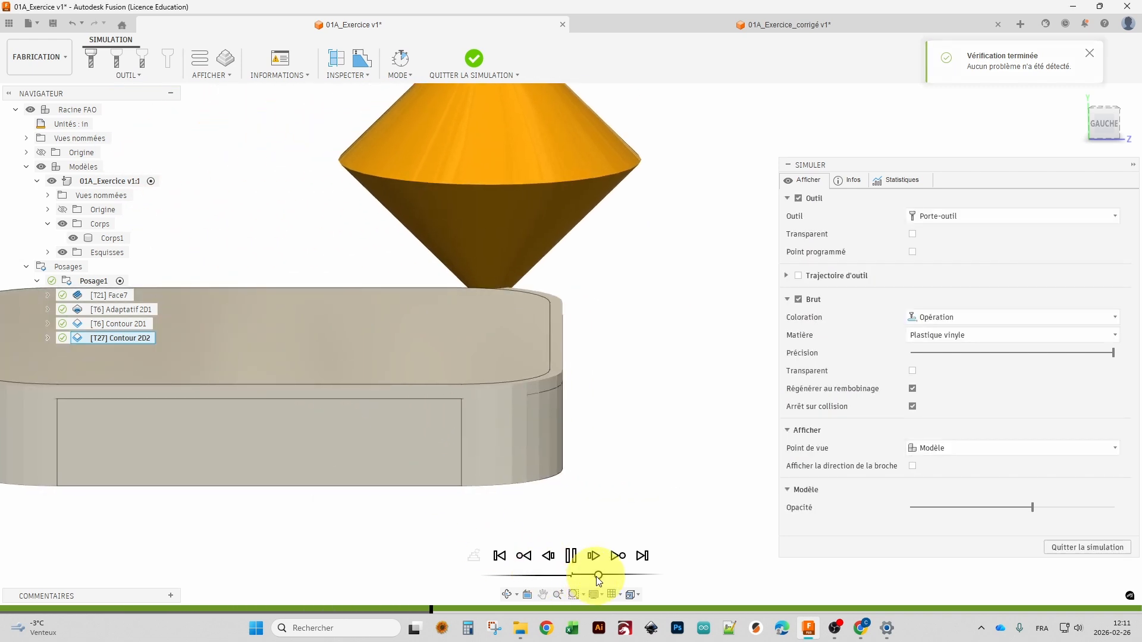
left_click_drag(598, 576, 582, 575)
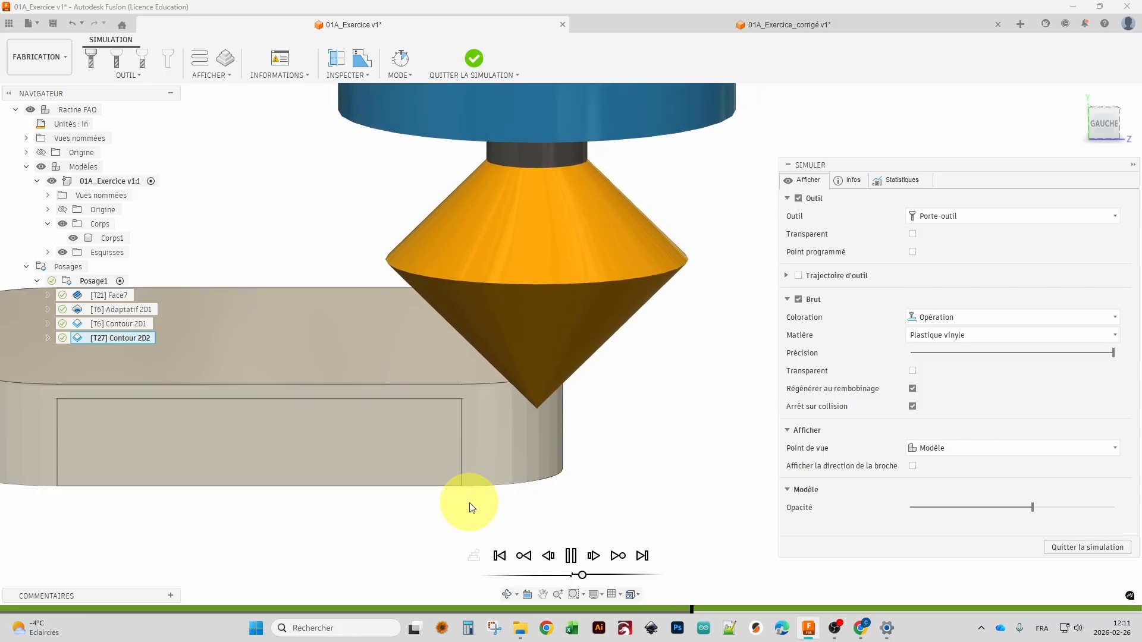
middle_click_drag(459, 502, 633, 498)
scroll(632, 495, "down", 3)
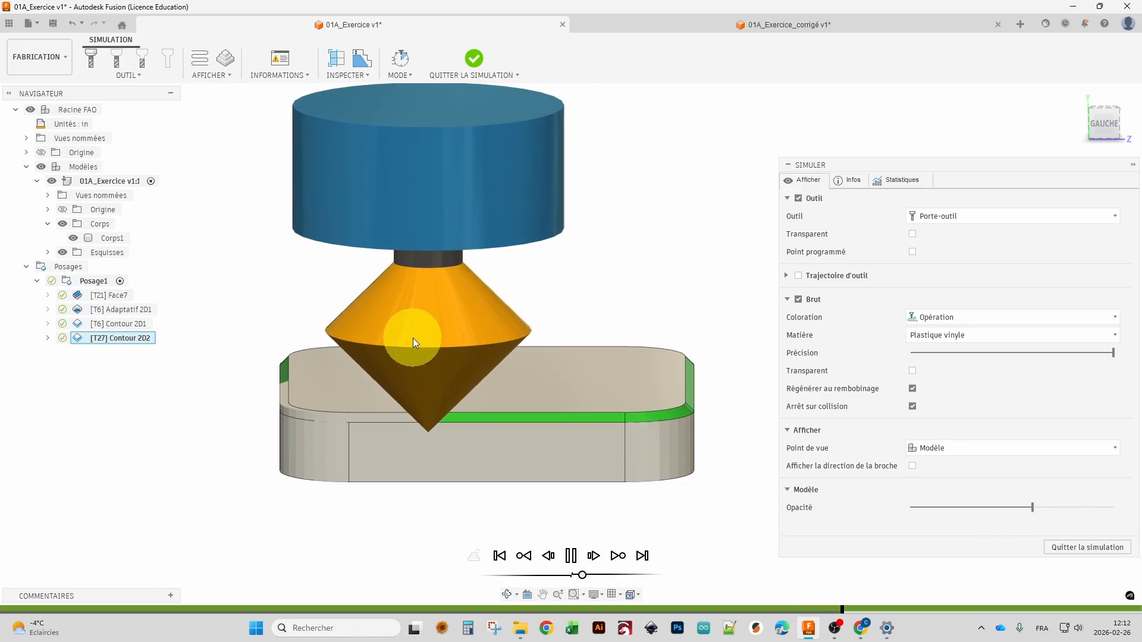
middle_click_drag(381, 428, 595, 416)
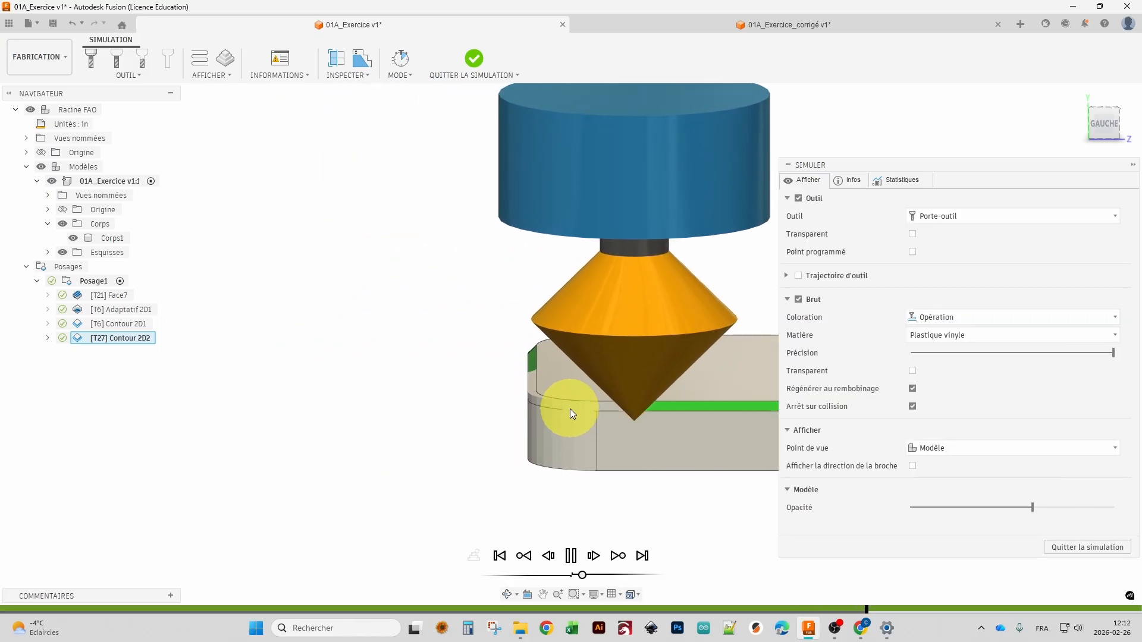
left_click(571, 556)
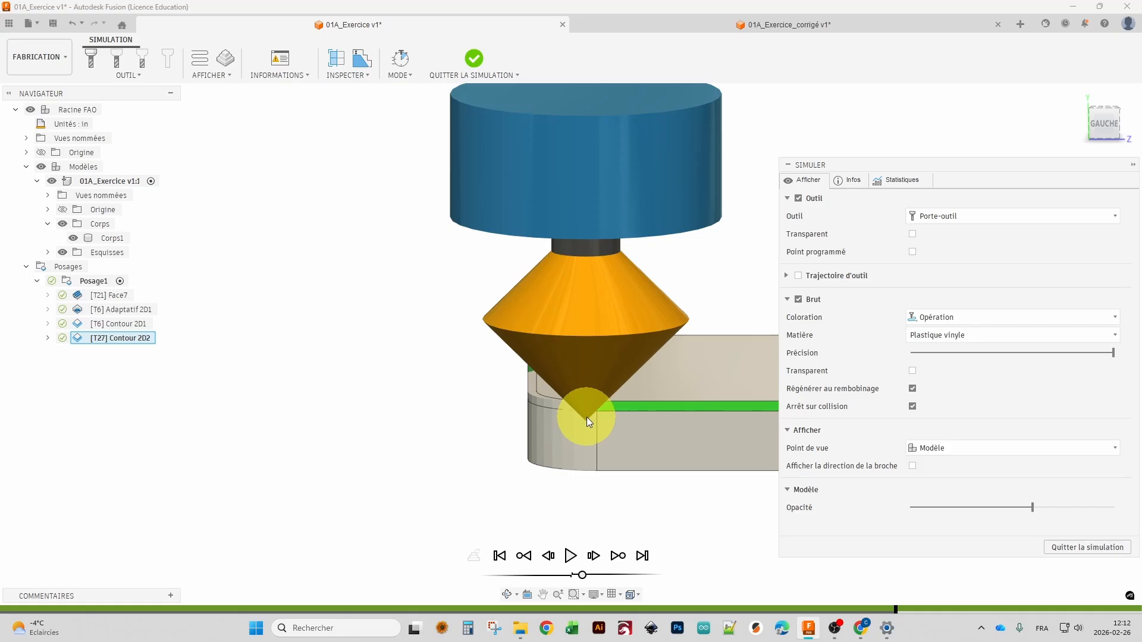
Inspect the paused chamfer tool's tip and cutting flank against the chamfered edge from up close and from the front.
scroll(581, 417, "up", 5)
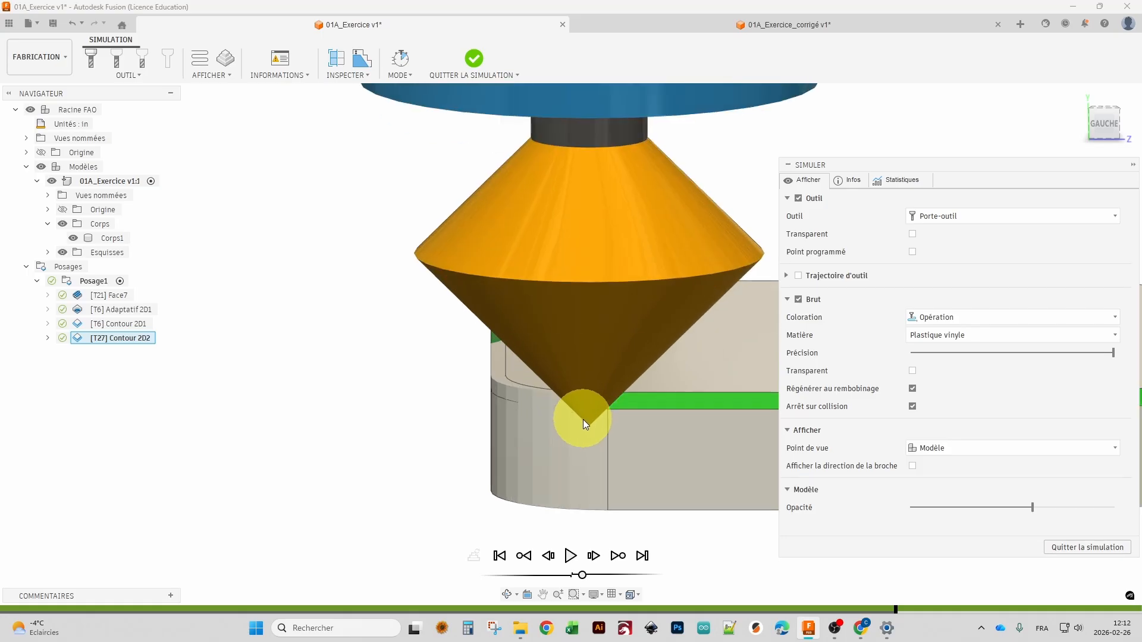
scroll(596, 433, "up", 2)
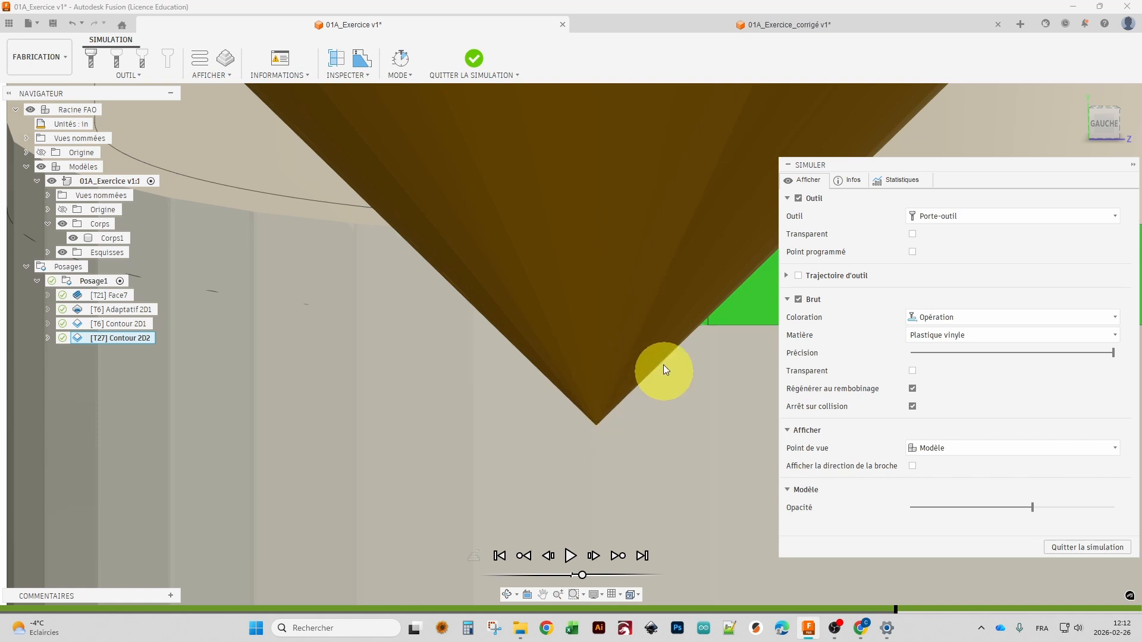
scroll(580, 310, "down", 5)
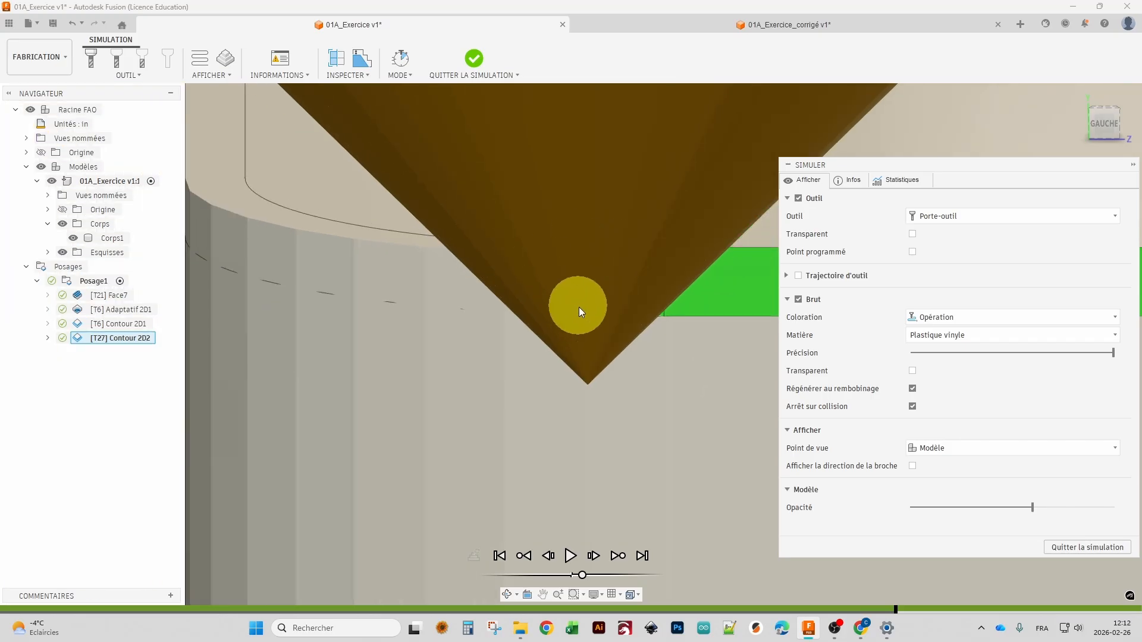
middle_click_drag(582, 334, 518, 352, "shift")
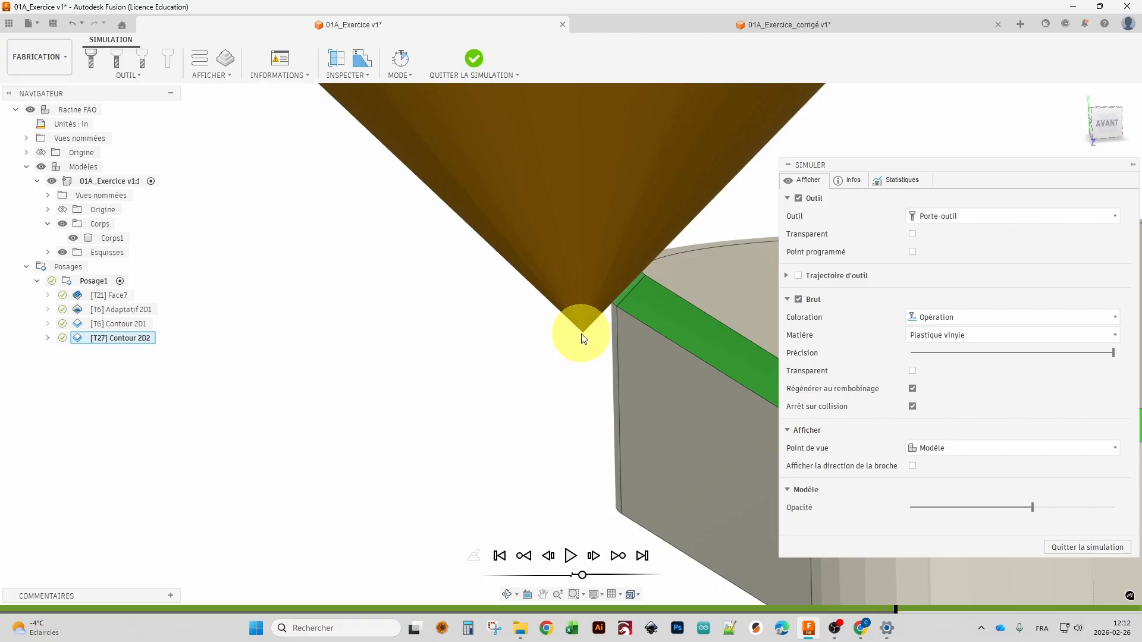
scroll(582, 339, "down", 10)
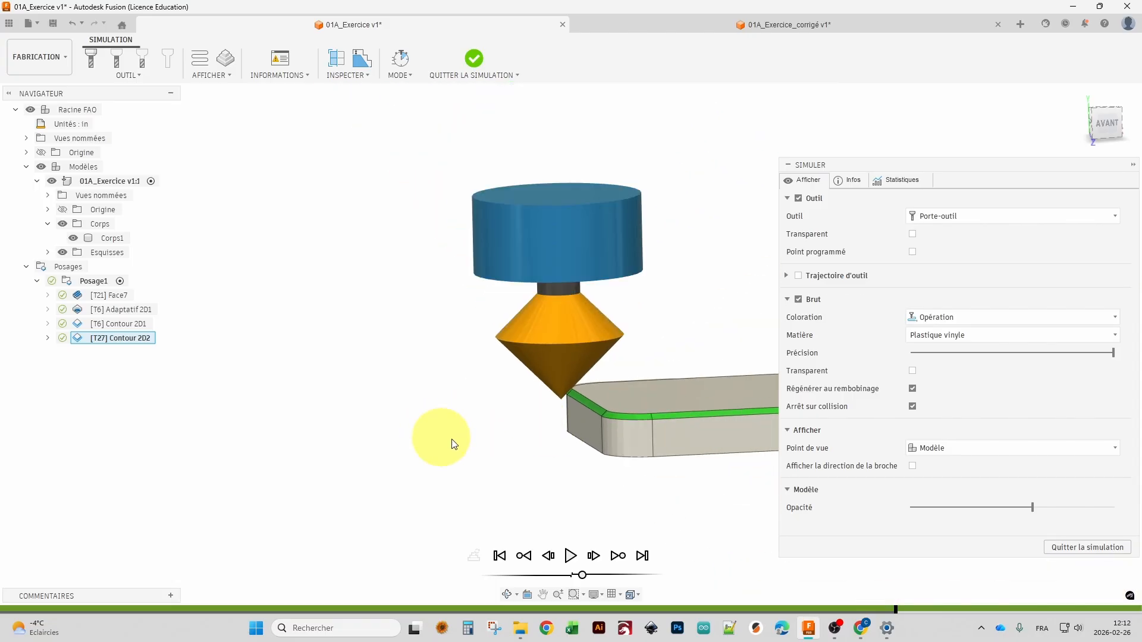
Resume the Contour 2D2 simulation at a faster playback speed, run it to the end, inspect the chamfered part and exit the simulation.
middle_click_drag(636, 458, 651, 429, "shift")
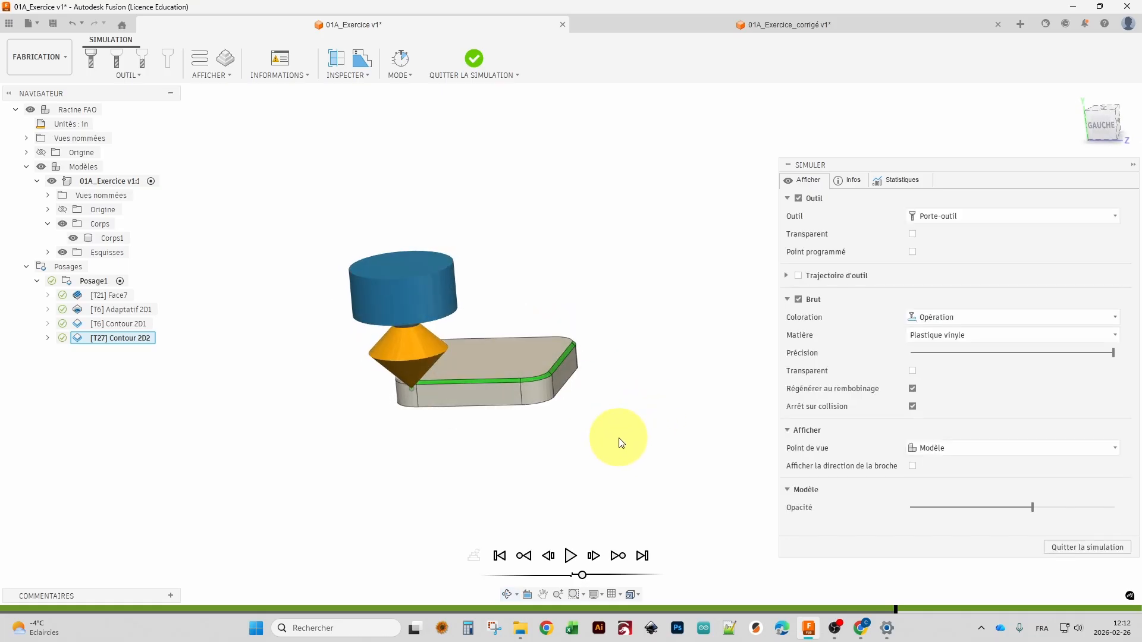
scroll(415, 424, "up", 3)
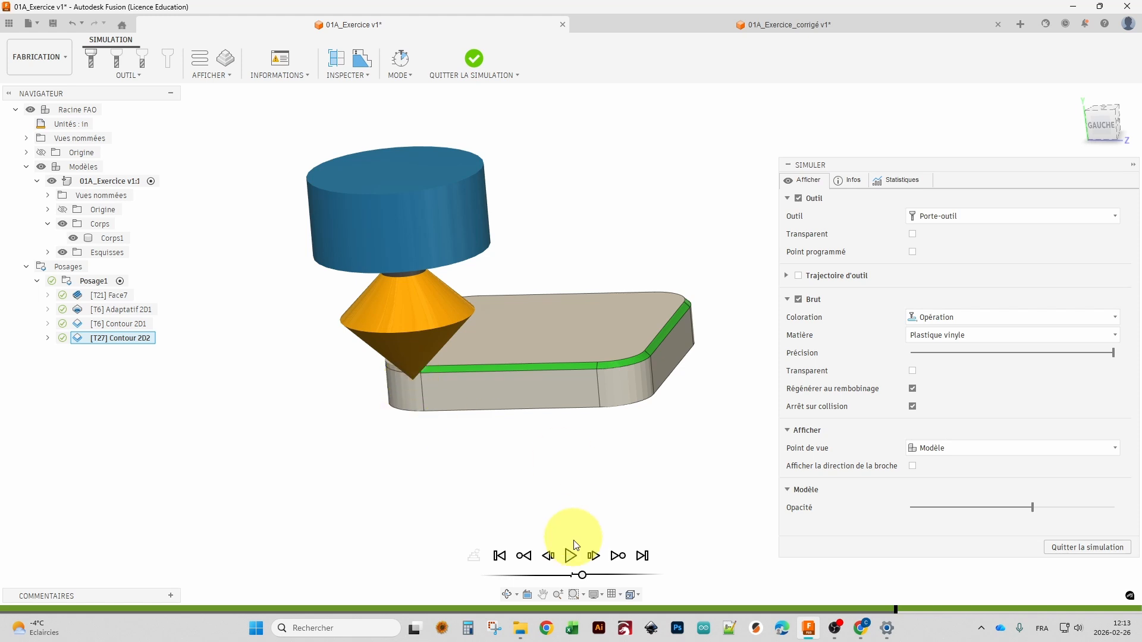
left_click(570, 555)
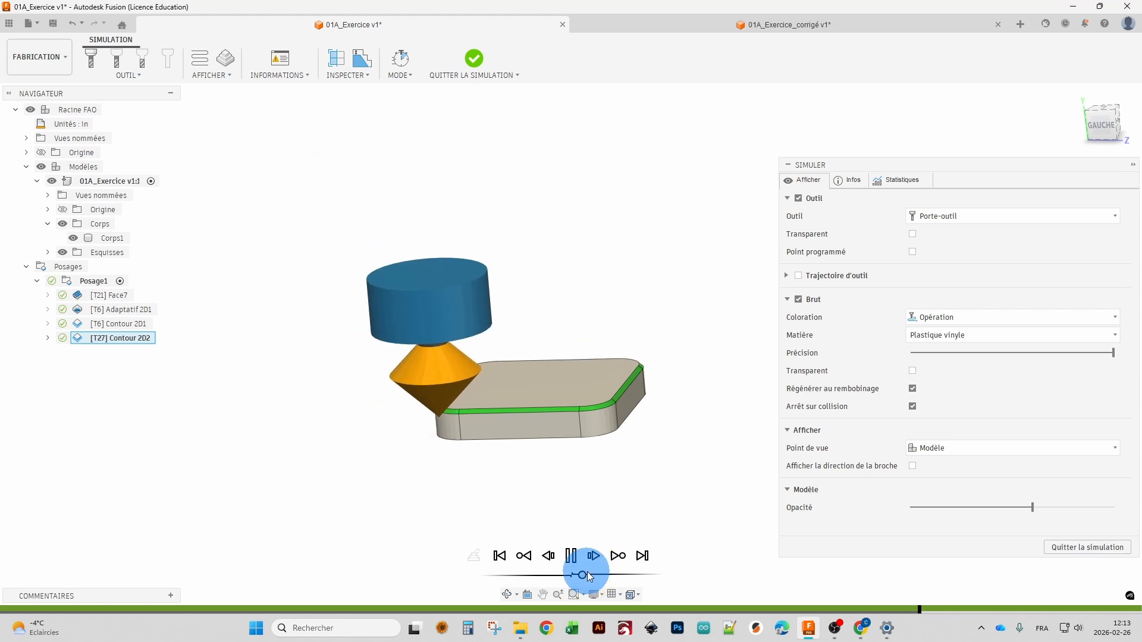
left_click_drag(599, 575, 618, 575)
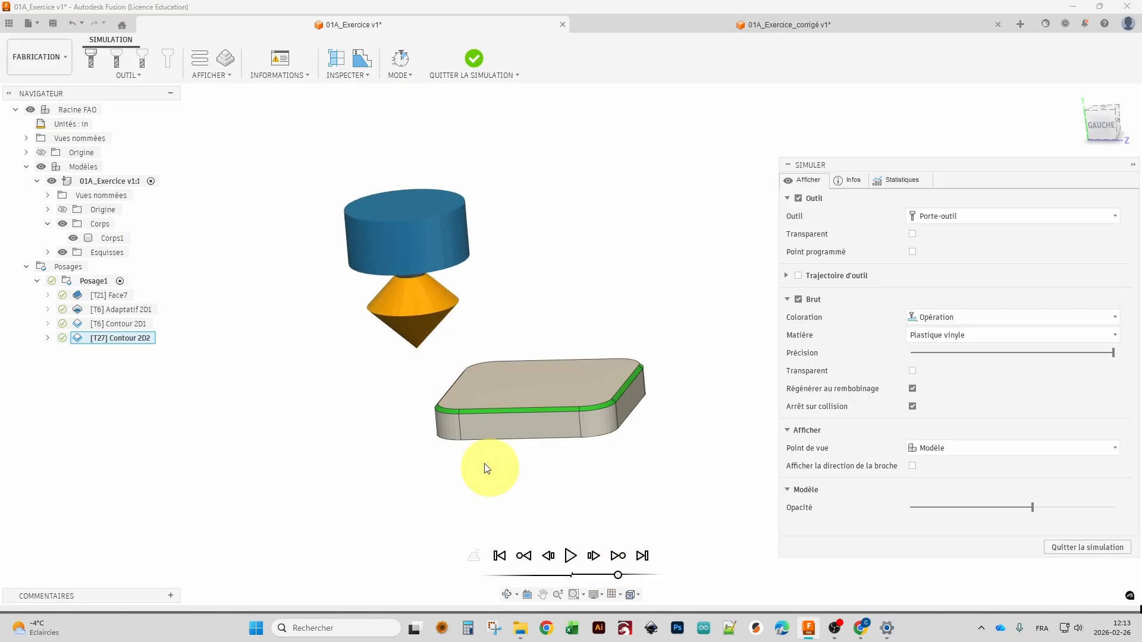
middle_click_drag(489, 468, 662, 432, "shift")
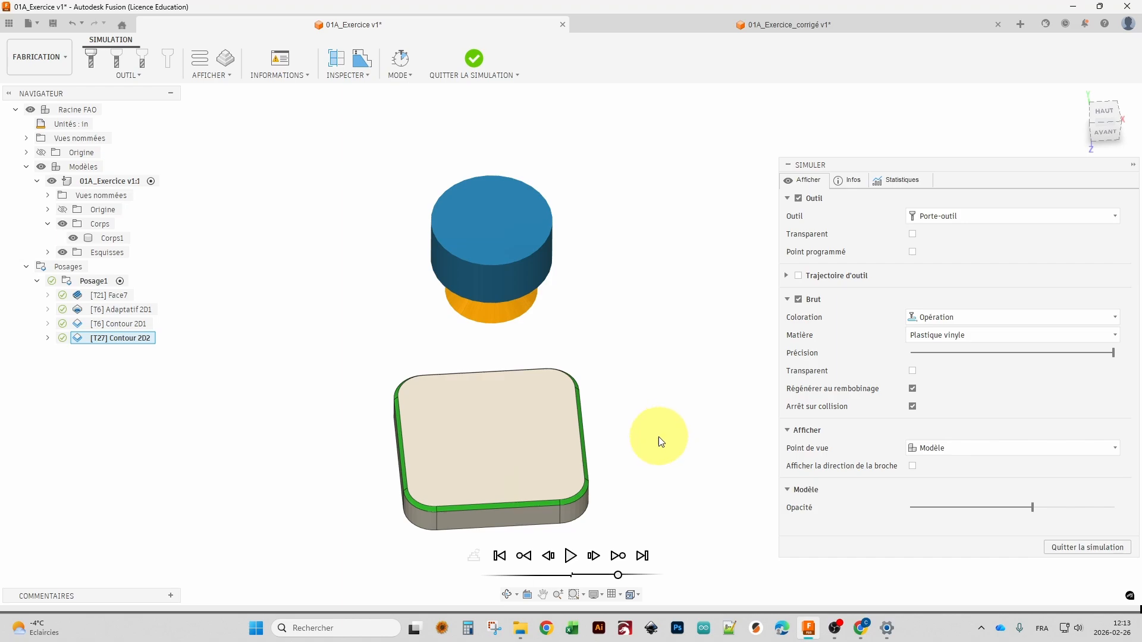
left_click(1077, 547)
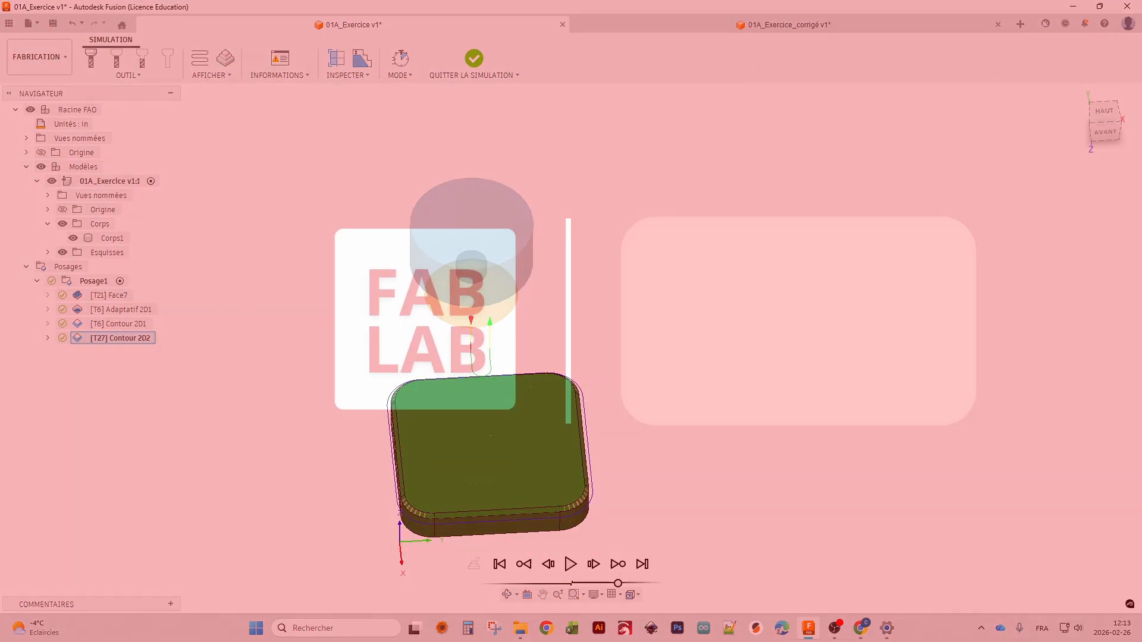